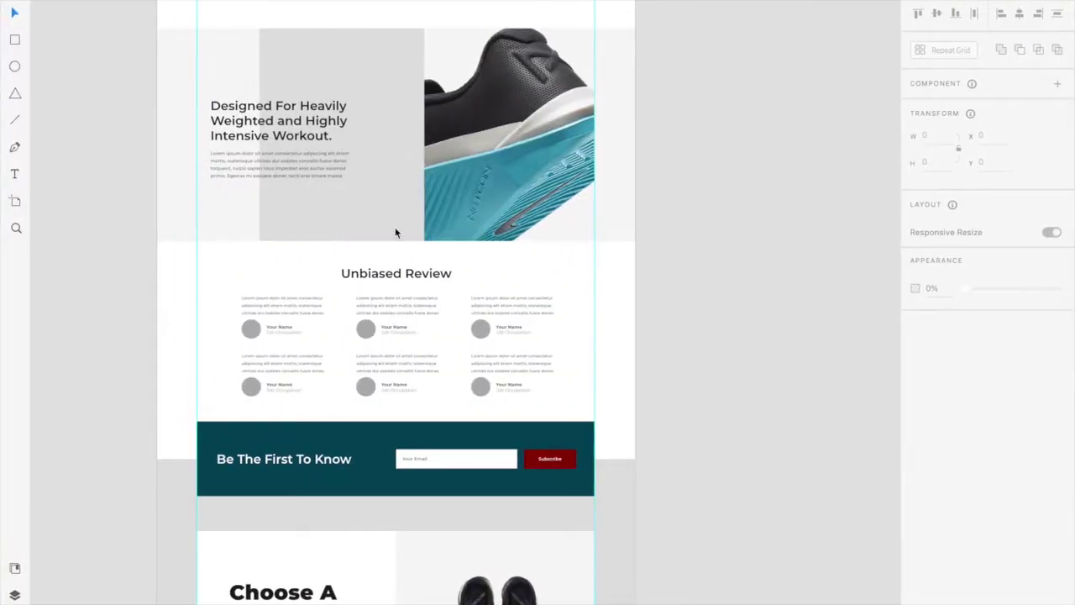
- Look through the shoe landing page design from the hero section down to the Color Varriations section
scroll(396, 233, "up", 10)
scroll(396, 233, "up", 10)
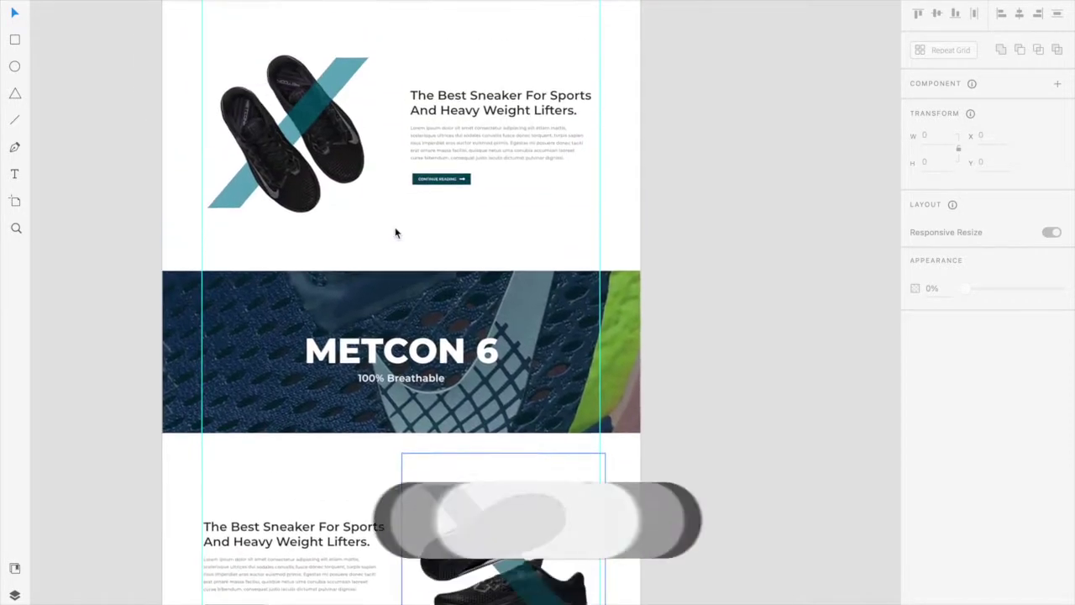
scroll(396, 233, "down", 5)
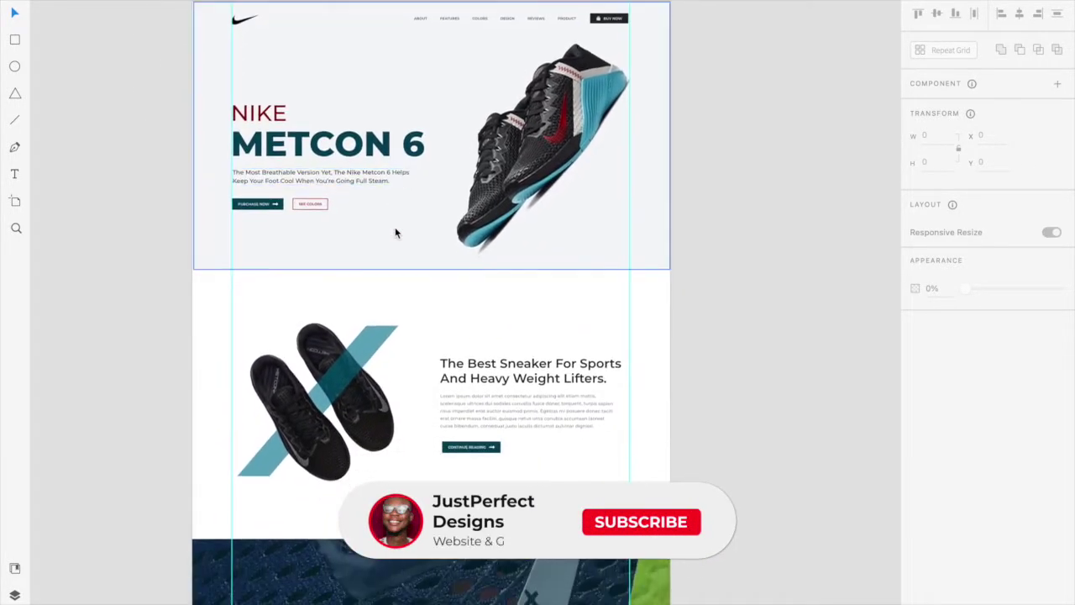
scroll(395, 232, "left", 2)
scroll(396, 232, "left", 2)
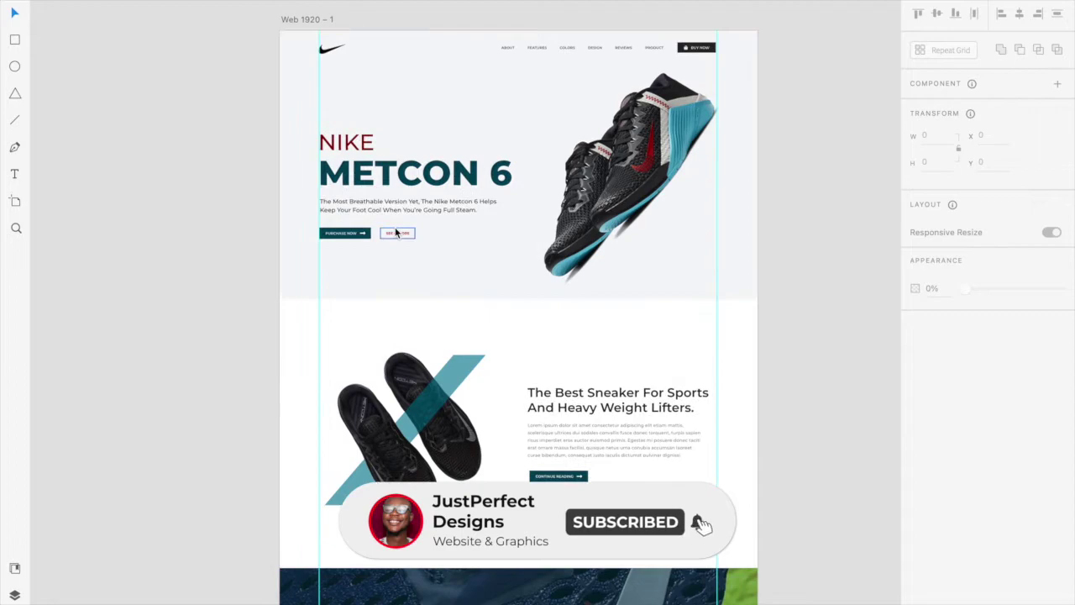
scroll(395, 233, "down", 4)
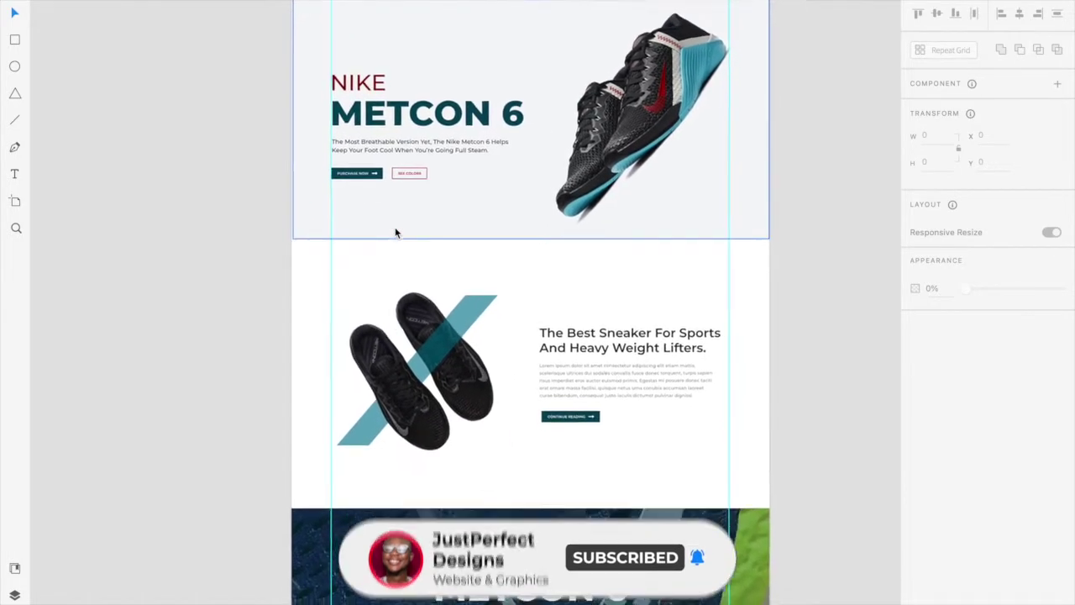
scroll(397, 233, "down", 6)
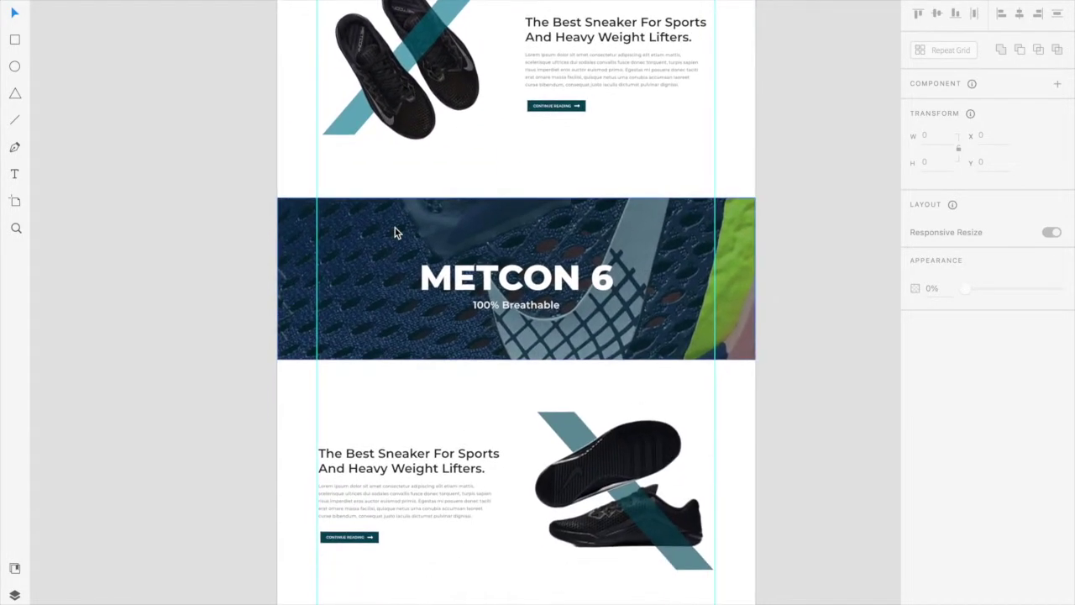
scroll(395, 232, "down", 3)
scroll(396, 233, "left", 1)
scroll(395, 233, "down", 8)
scroll(395, 233, "right", 1)
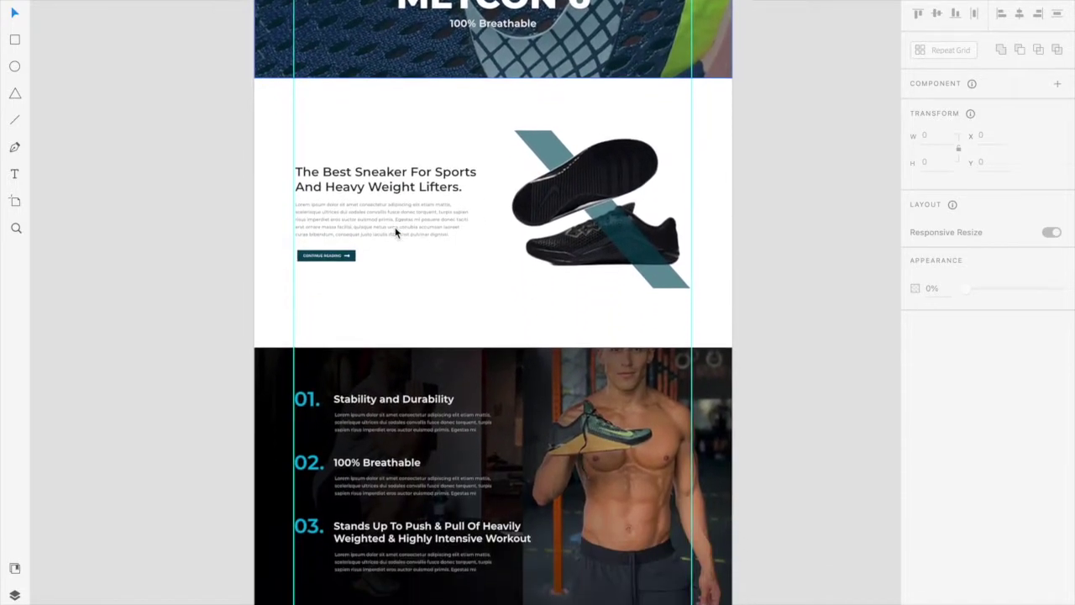
scroll(395, 231, "down", 5)
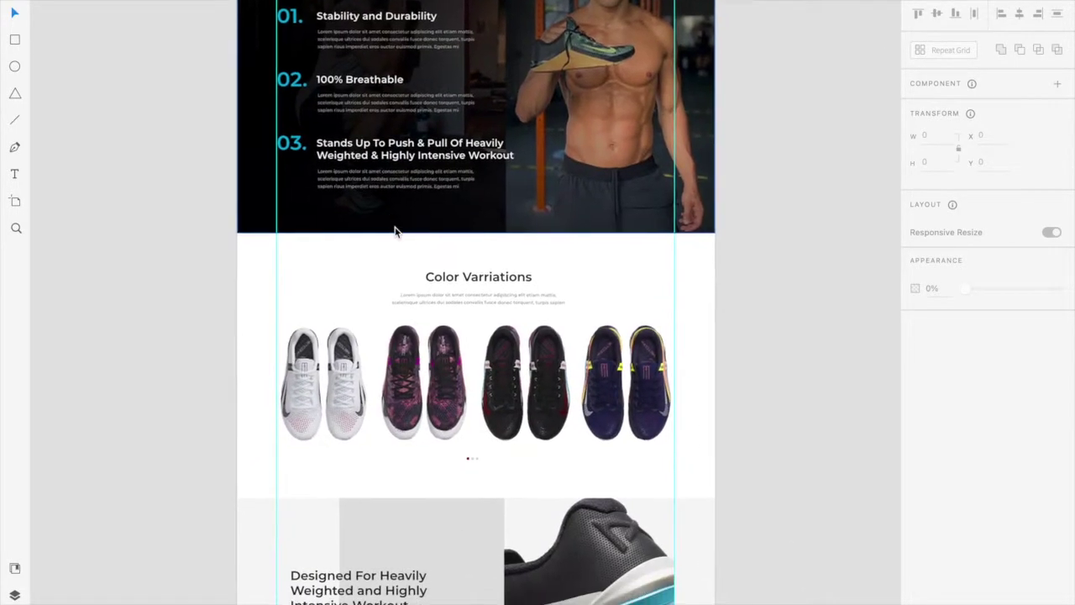
scroll(396, 233, "down", 3)
scroll(396, 233, "right", 1)
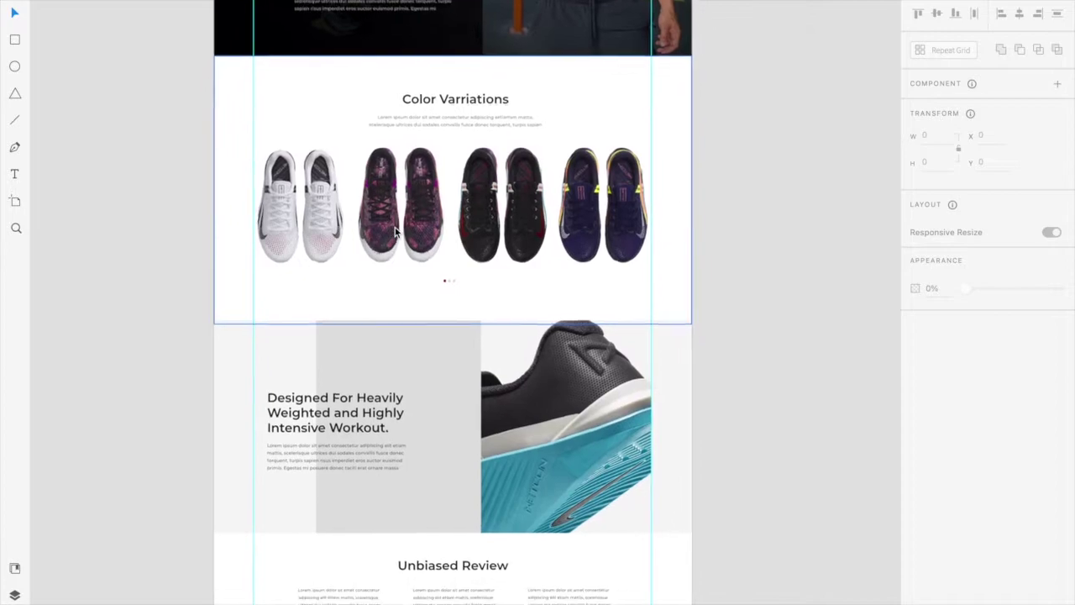
scroll(397, 233, "up", 2)
scroll(397, 232, "left", 1)
scroll(396, 233, "down", 2)
scroll(396, 233, "right", 1)
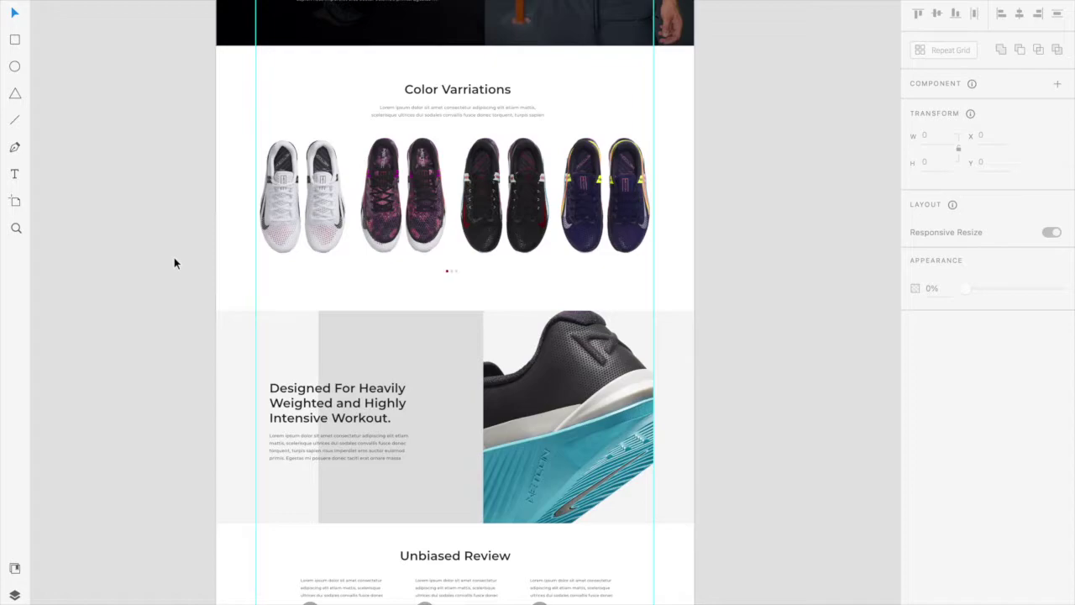
- Review the finished upper sections of the design again, then examine the layout of the Color Varriations section
scroll(174, 259, "up", 5)
scroll(174, 263, "up", 3)
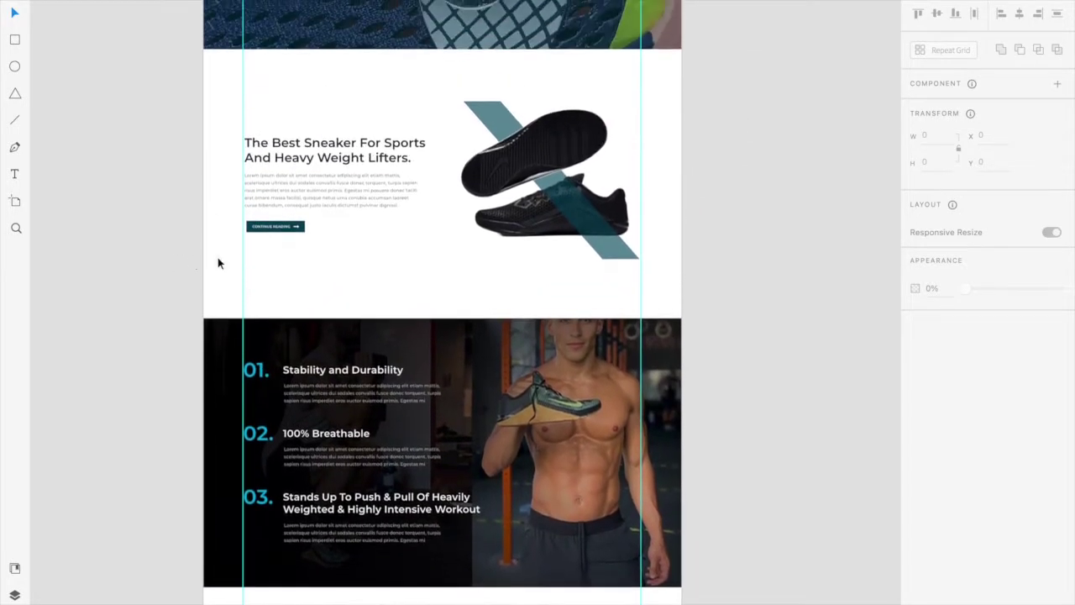
scroll(405, 204, "up", 4)
scroll(404, 202, "up", 7)
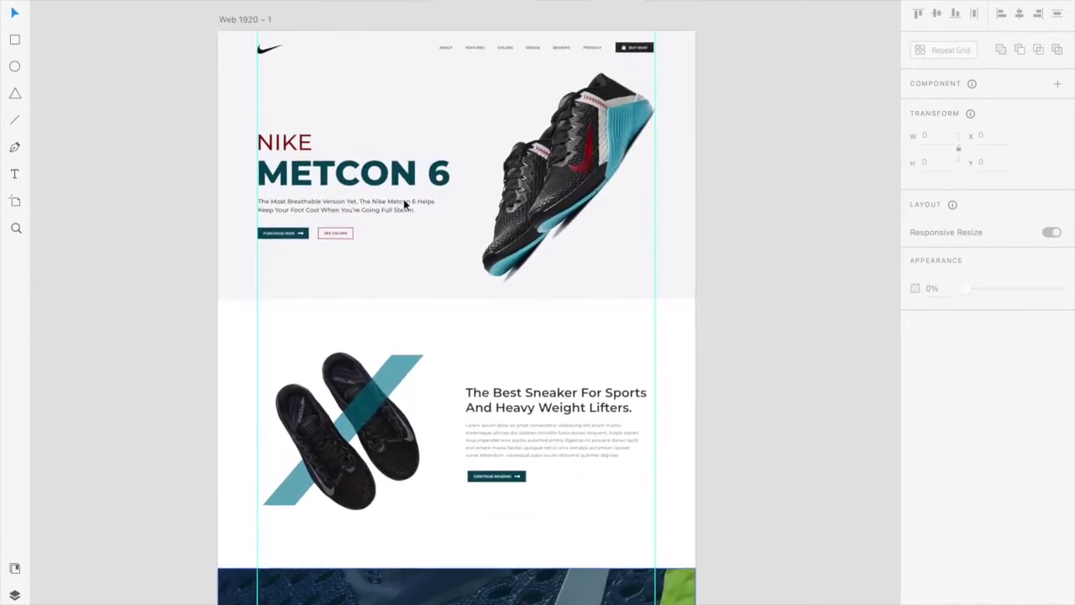
scroll(404, 204, "down", 12)
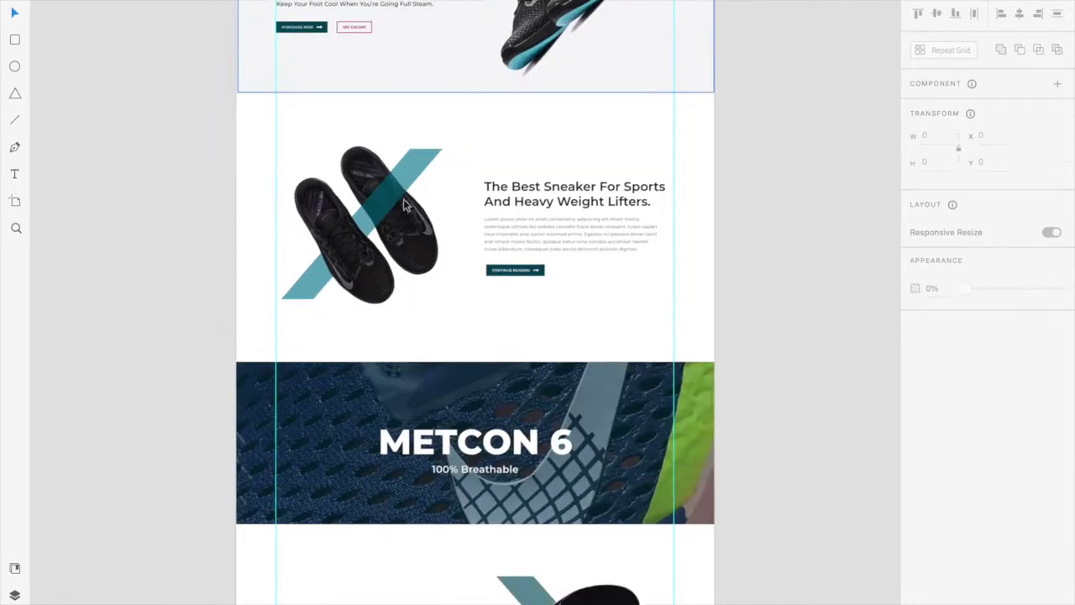
scroll(403, 205, "down", 5)
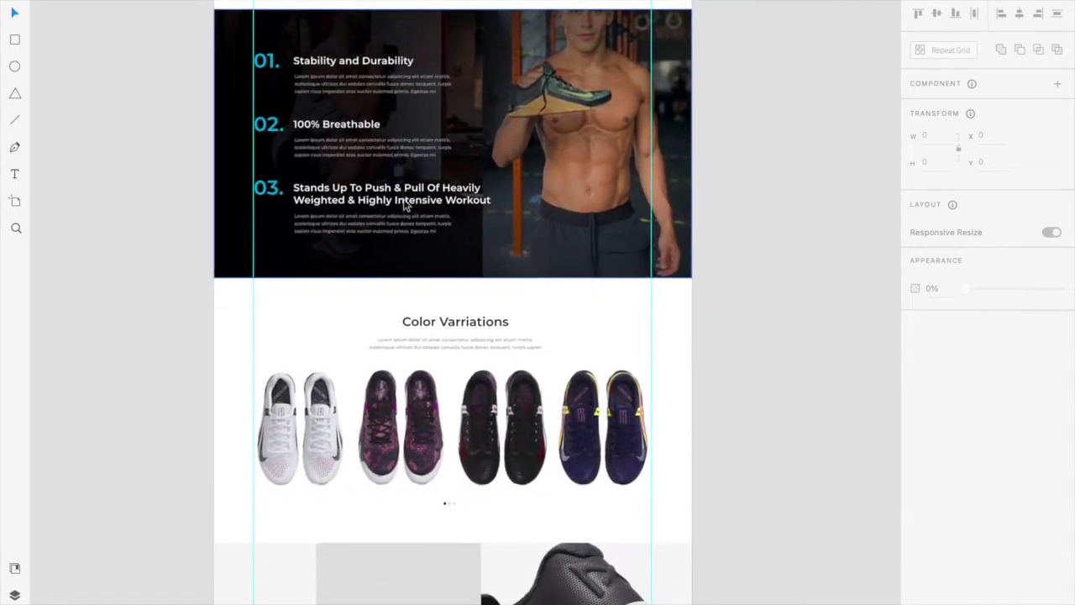
scroll(403, 204, "up", 1)
scroll(403, 205, "left", 1)
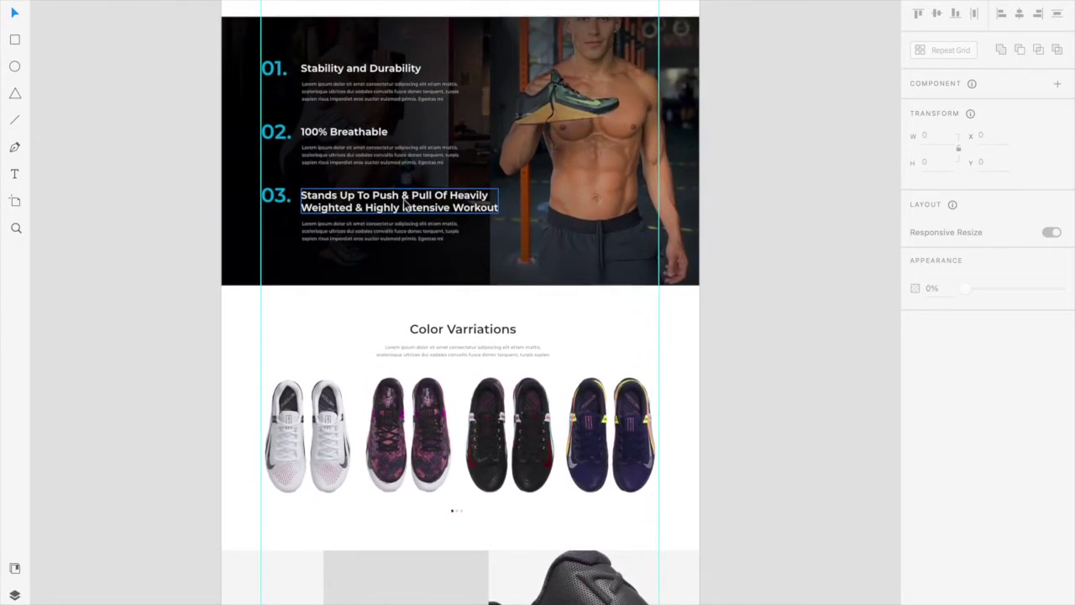
scroll(262, 294, "down", 3)
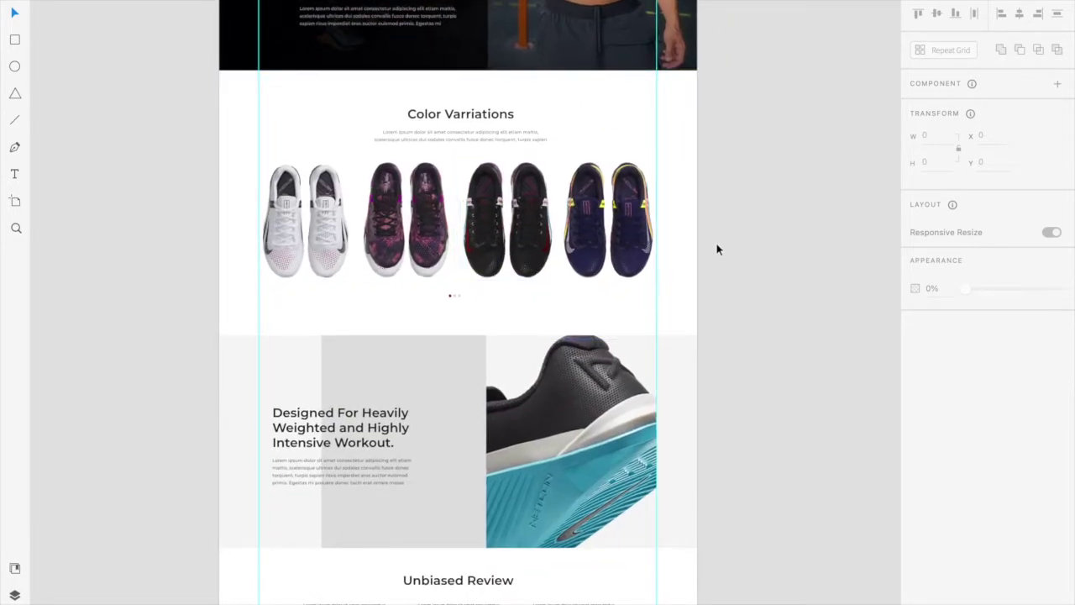
scroll(687, 252, "down", 1)
scroll(687, 252, "up", 2)
scroll(687, 252, "up", 1)
scroll(687, 252, "down", 2)
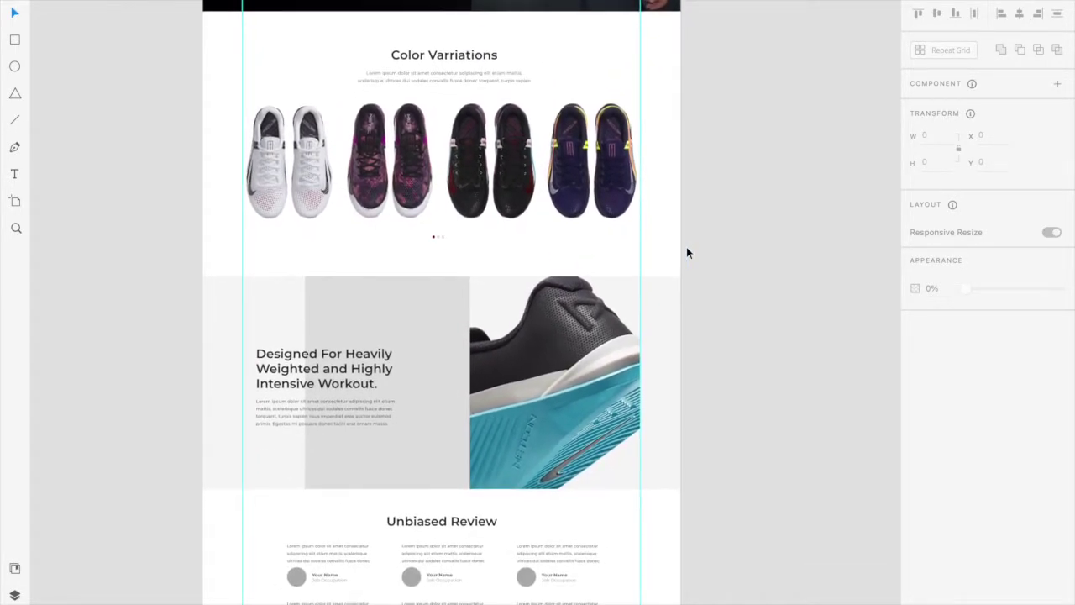
scroll(686, 248, "down", 1)
scroll(687, 248, "up", 1)
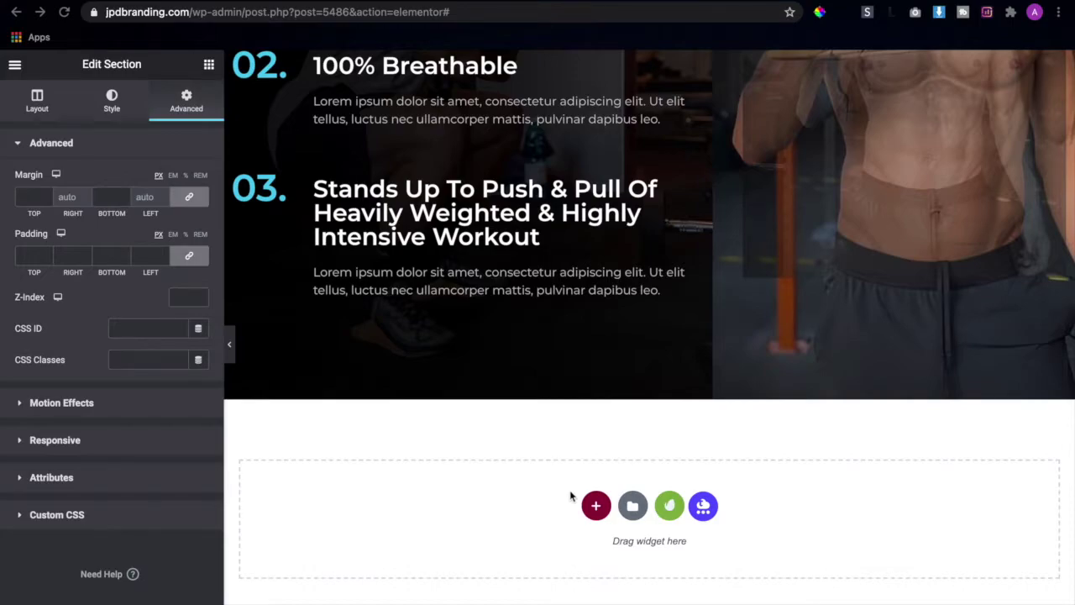
- Add a one-column section below the numbered features section, with top and bottom padding of 100 px
left_click(596, 507)
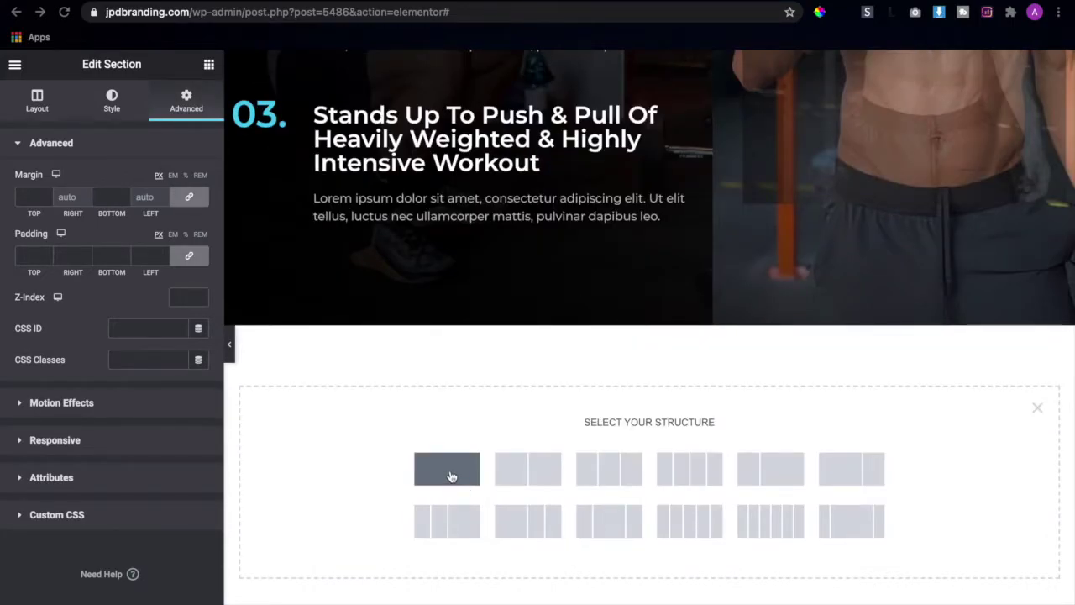
left_click(451, 475)
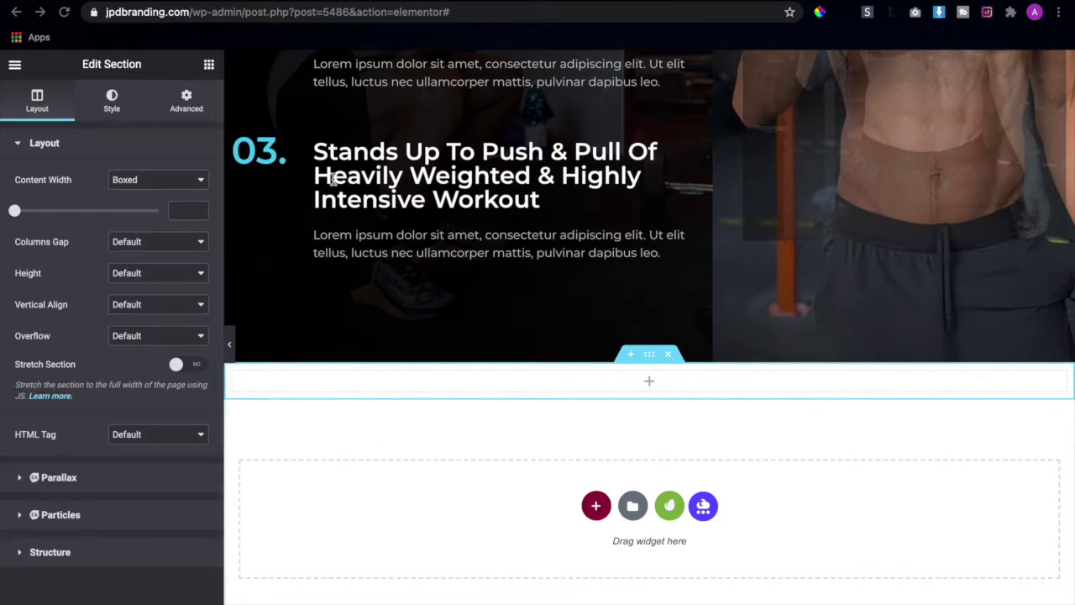
left_click(179, 97)
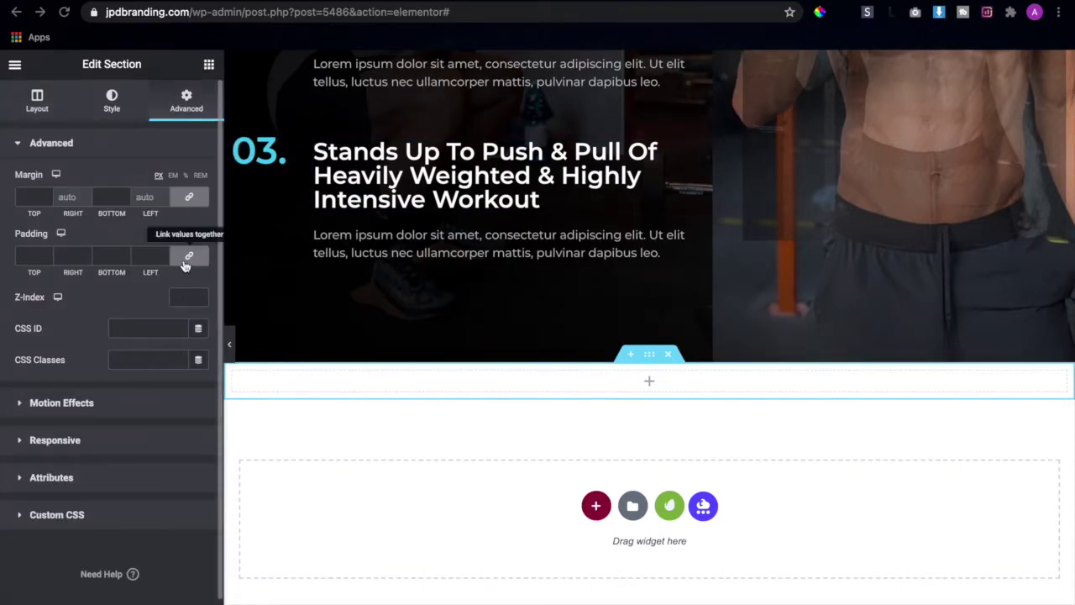
left_click(24, 256)
type("1")
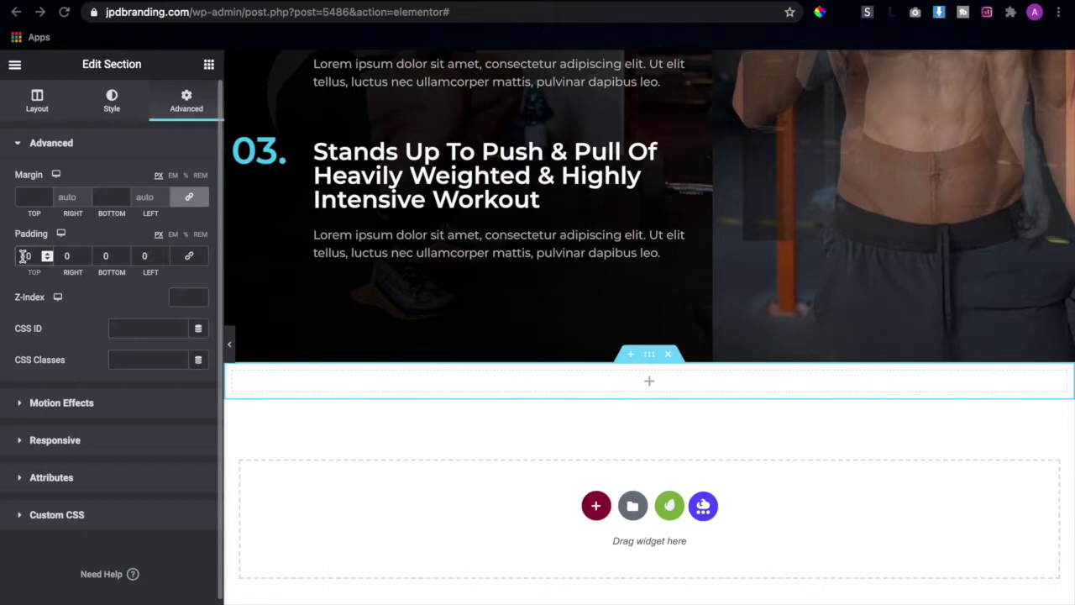
type("0")
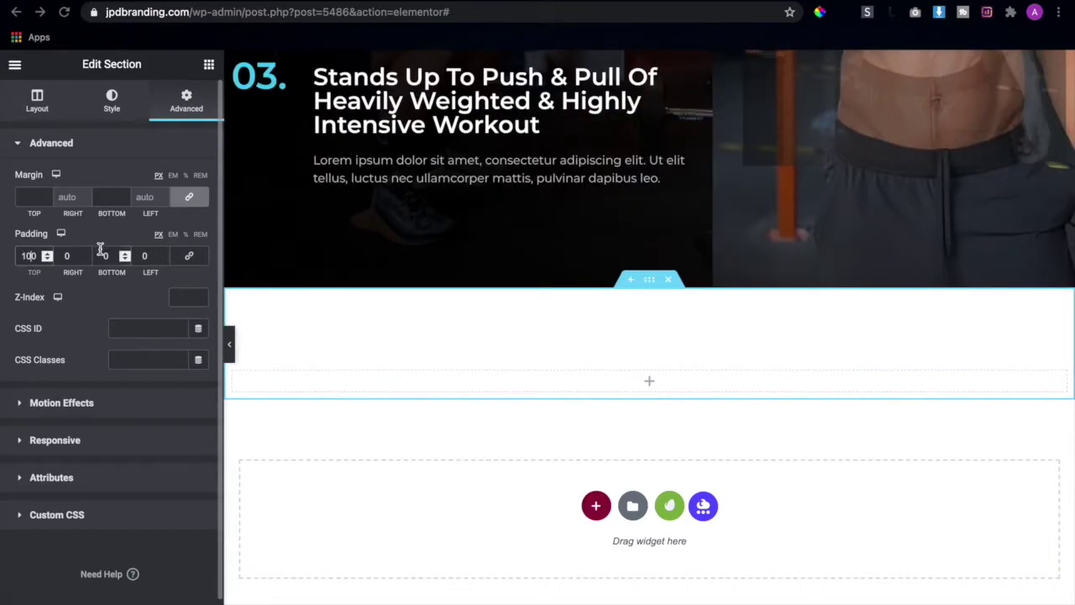
left_click(100, 254)
type("100")
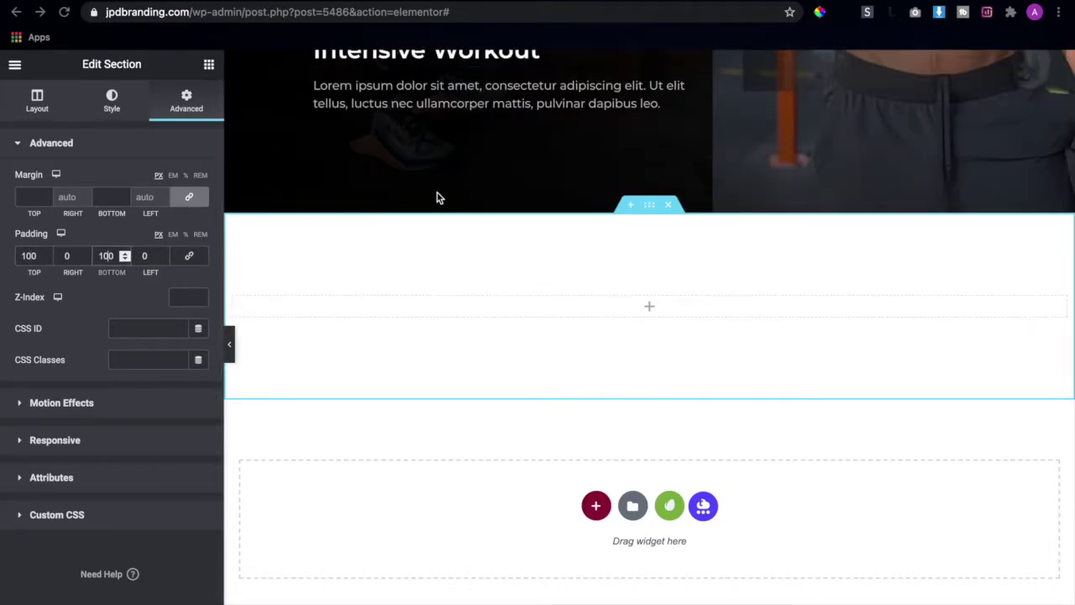
- Copy the "The Best Sneaker For Sports And Heavy Weight Lifters." heading into the new section and center-align it
scroll(456, 199, "up", 15)
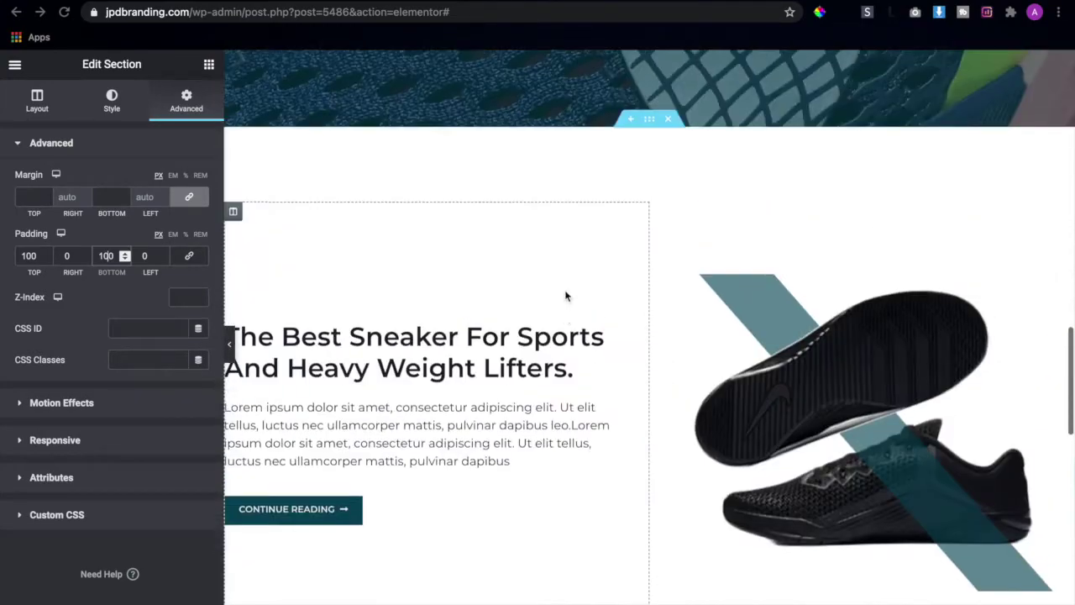
scroll(565, 296, "down", 1)
right_click(417, 292)
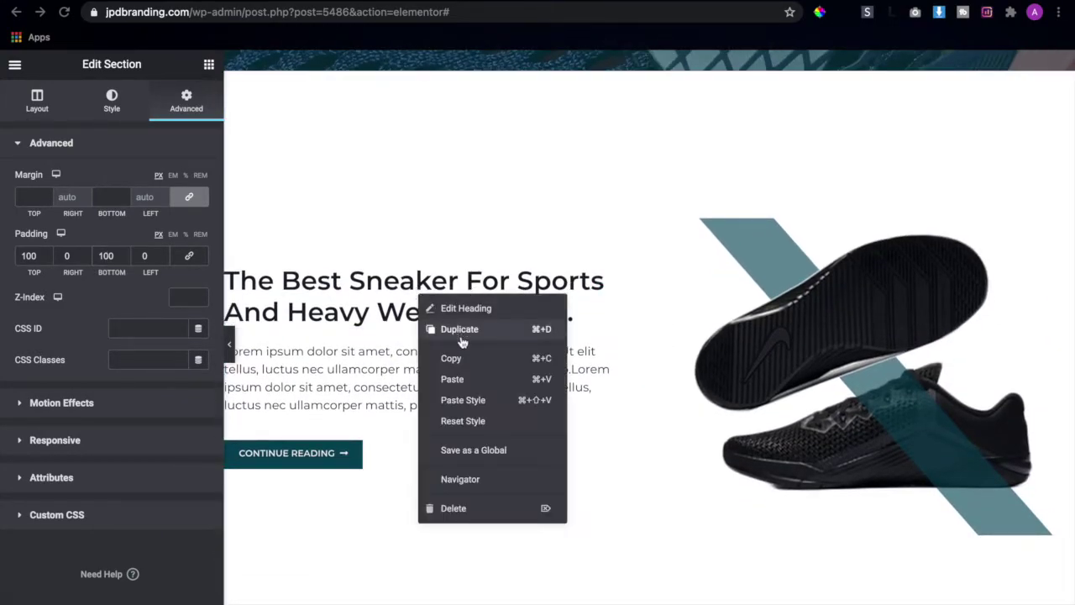
left_click(453, 359)
scroll(453, 367, "down", 18)
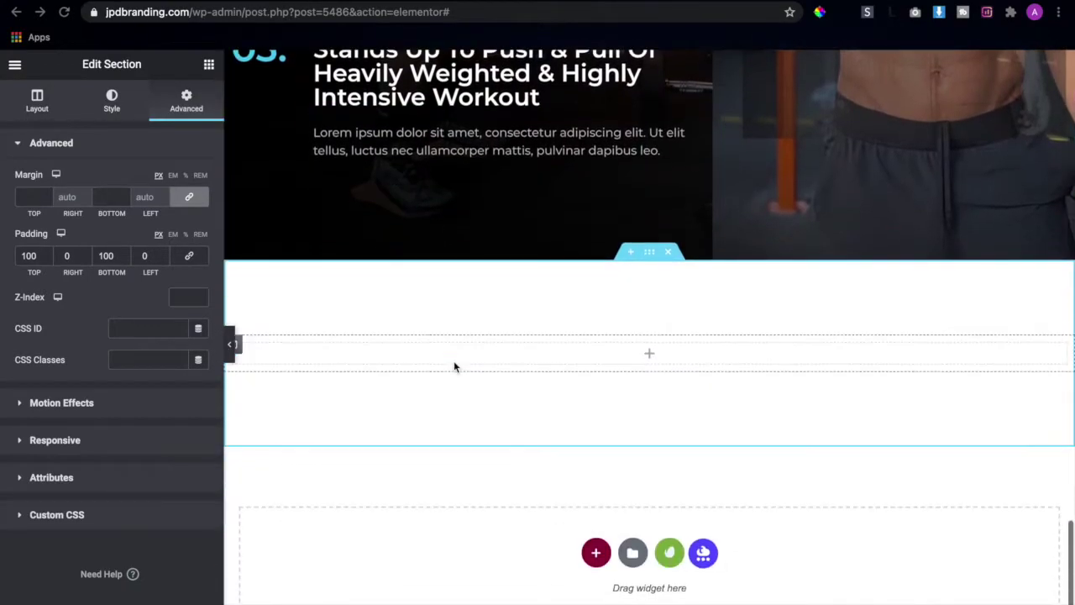
right_click(547, 356)
left_click(624, 475)
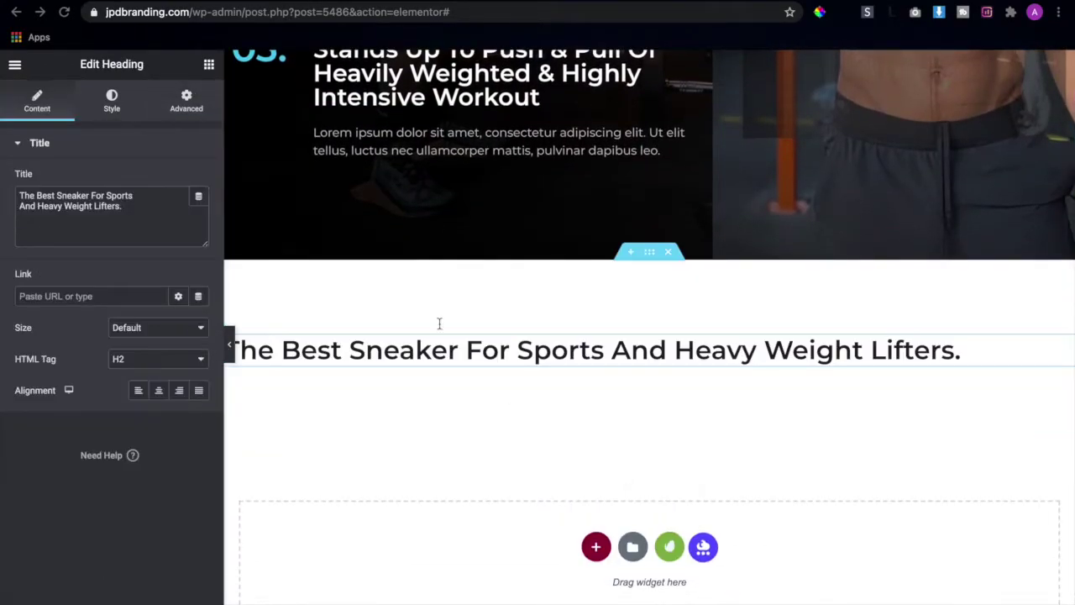
left_click(159, 395)
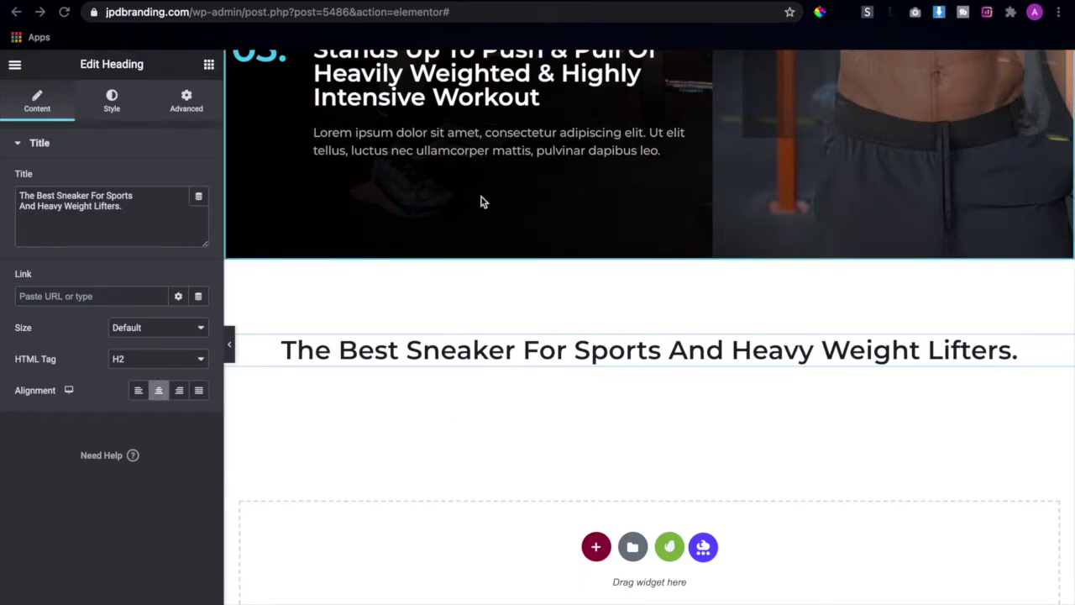
- Copy the "Color Varriations" title from the Adobe XD design and replace the new heading's text with it in Elementor
key("ctrl+Left")
scroll(354, 222, "up", 3)
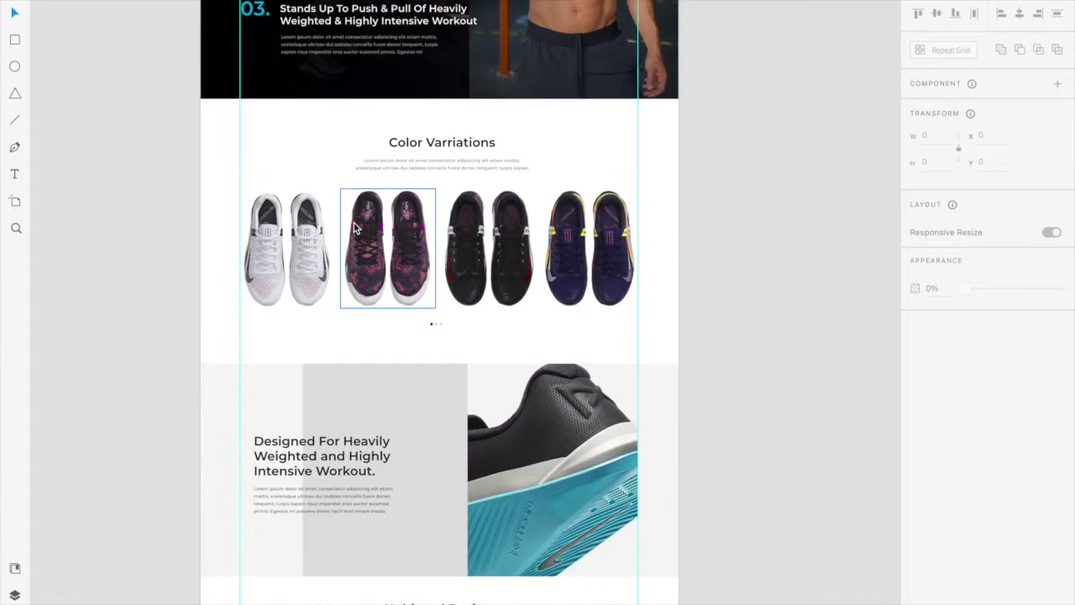
left_click(430, 141)
double_click(430, 141)
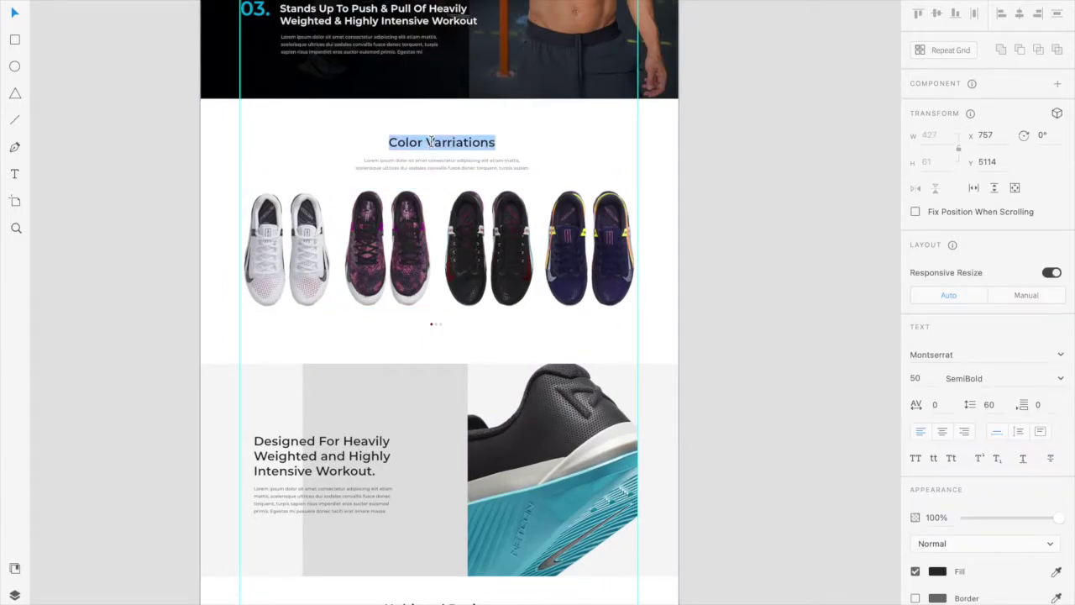
key("ctrl+Right")
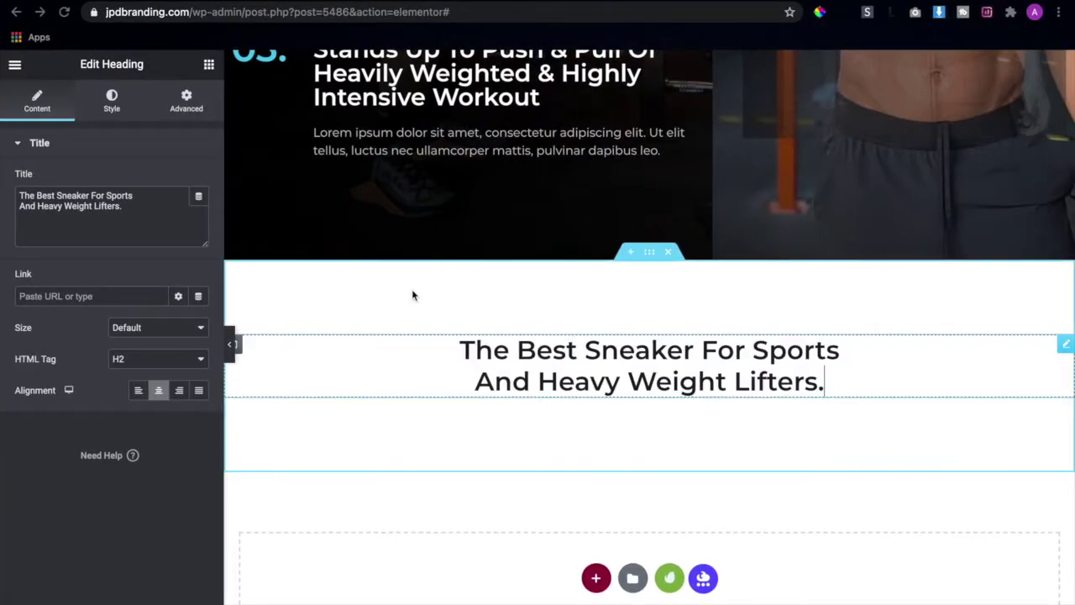
key("ctrl+a")
key("ctrl+v")
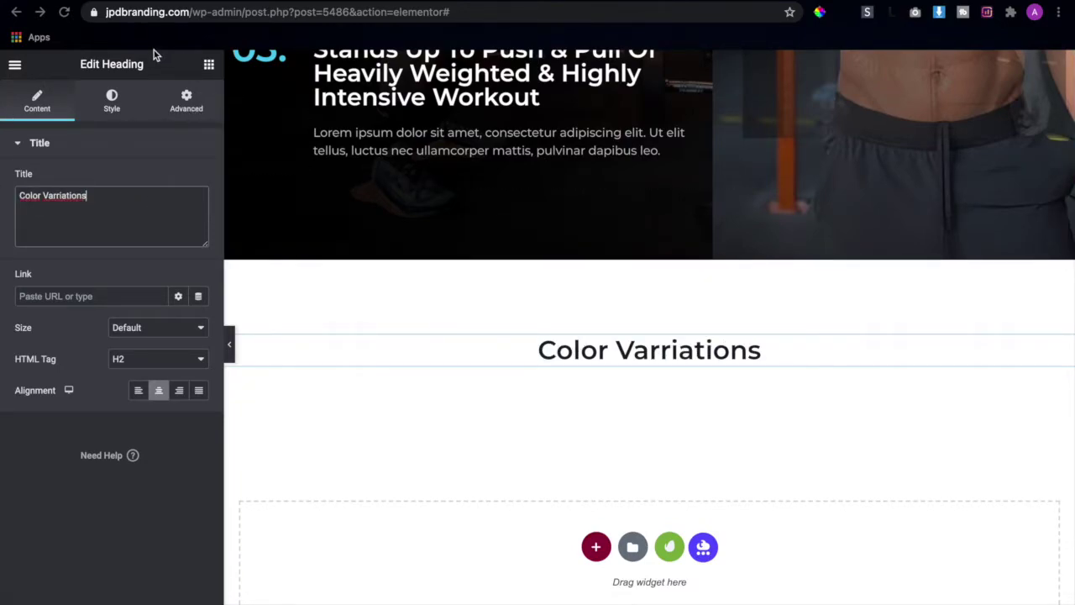
- Copy the description paragraph below the Color Varriations title in the Adobe XD design and return to the Elementor page
key("ctrl+Left")
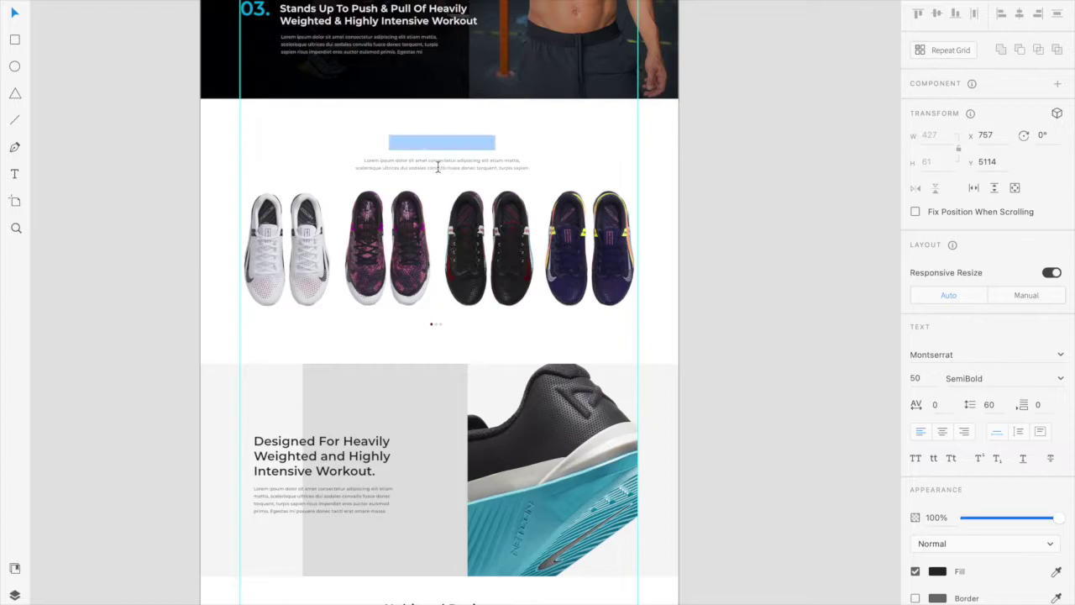
left_click(438, 171)
double_click(438, 168)
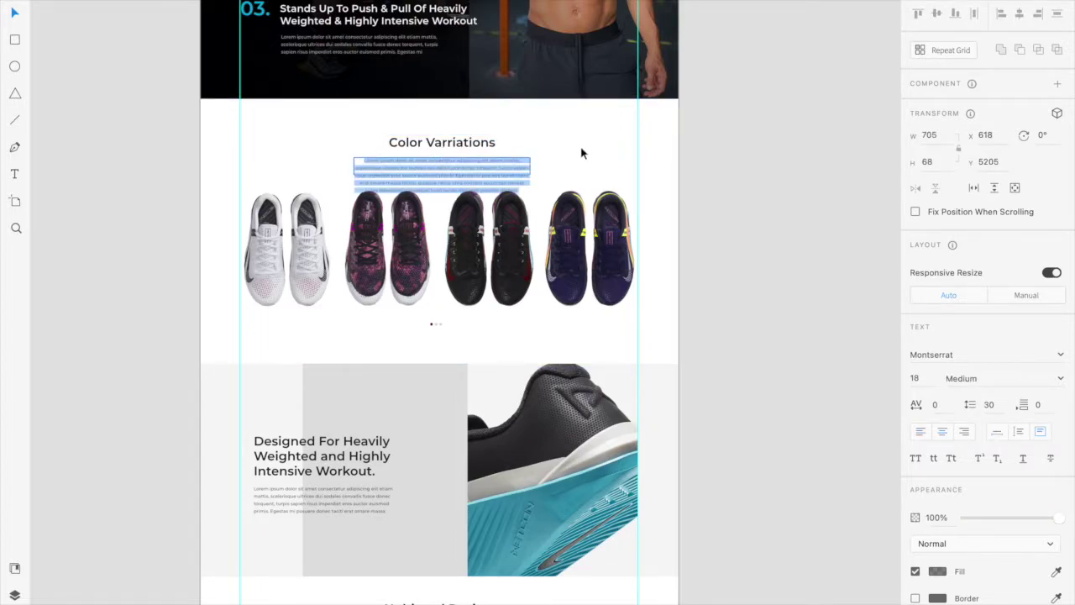
key("Escape")
key("ctrl+Right")
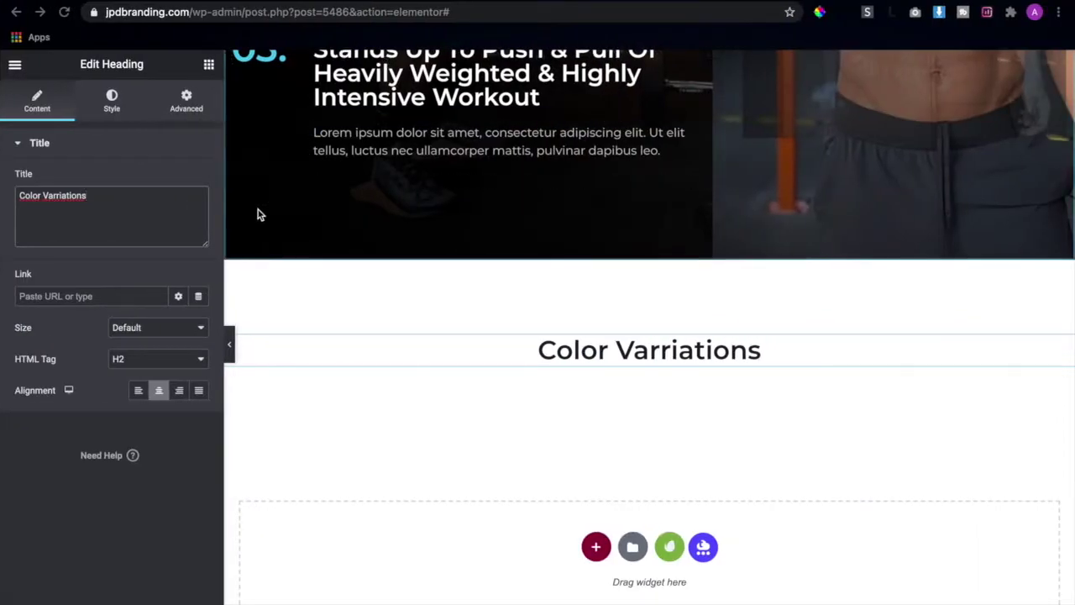
- Copy the description text of feature 03 and paste it directly below the Color Varriations heading
right_click(436, 158)
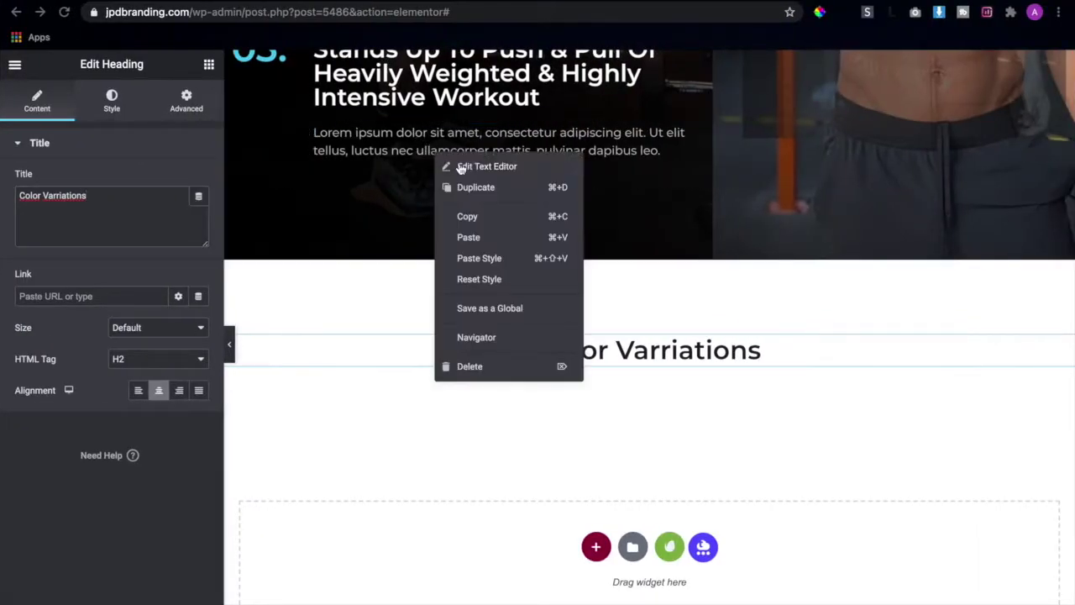
left_click(486, 220)
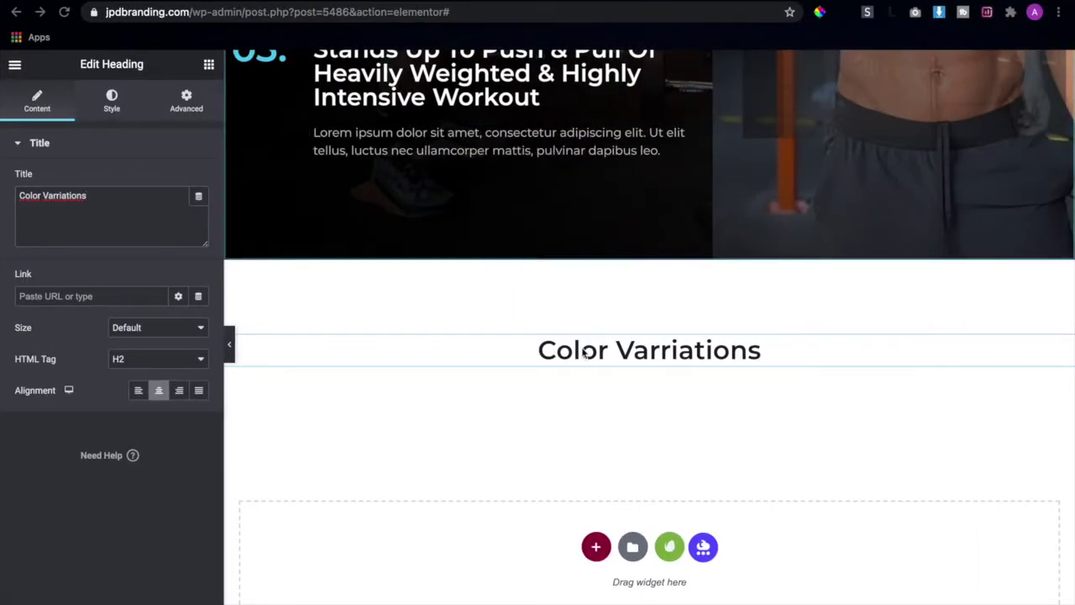
right_click(638, 348)
left_click(674, 433)
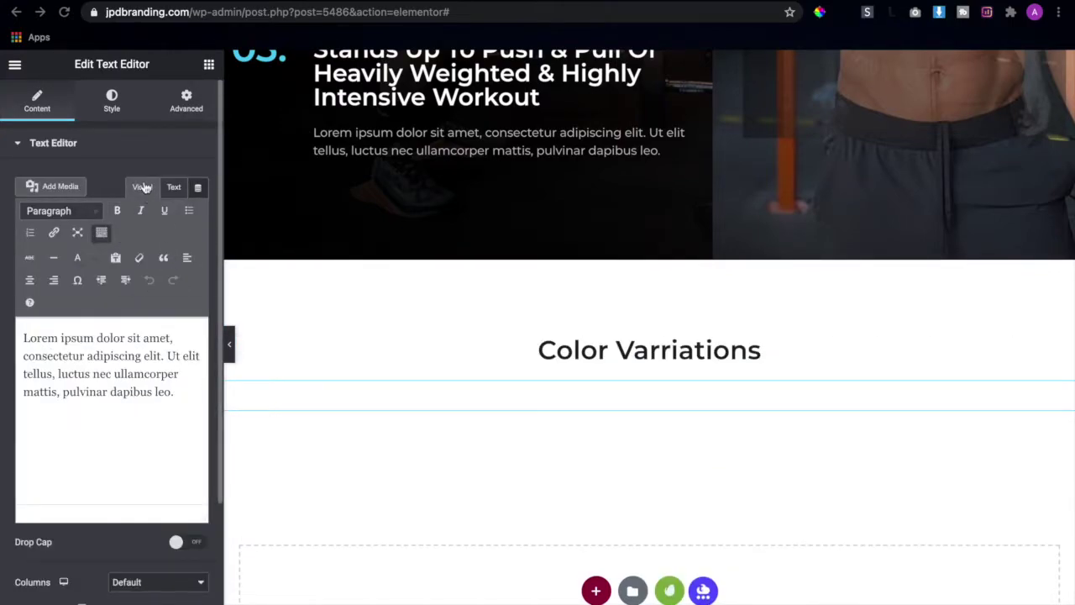
- Color the pasted paragraph slightly transparent black (about #000000DE) and center-align it
left_click(111, 98)
left_click(198, 211)
left_click_drag(160, 417, 179, 418)
left_click_drag(43, 306, 9, 409)
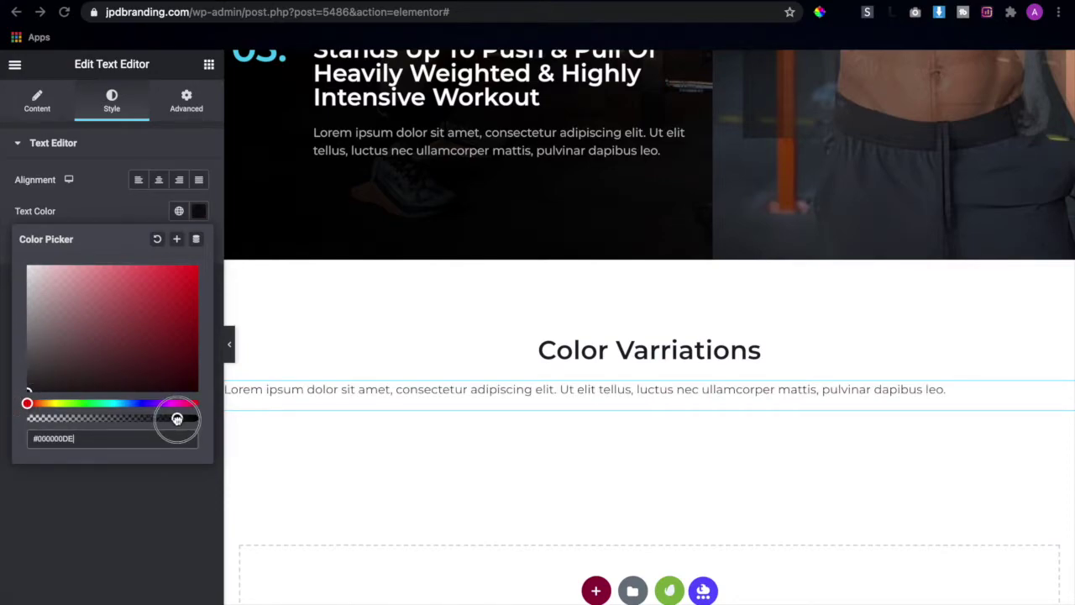
left_click(201, 211)
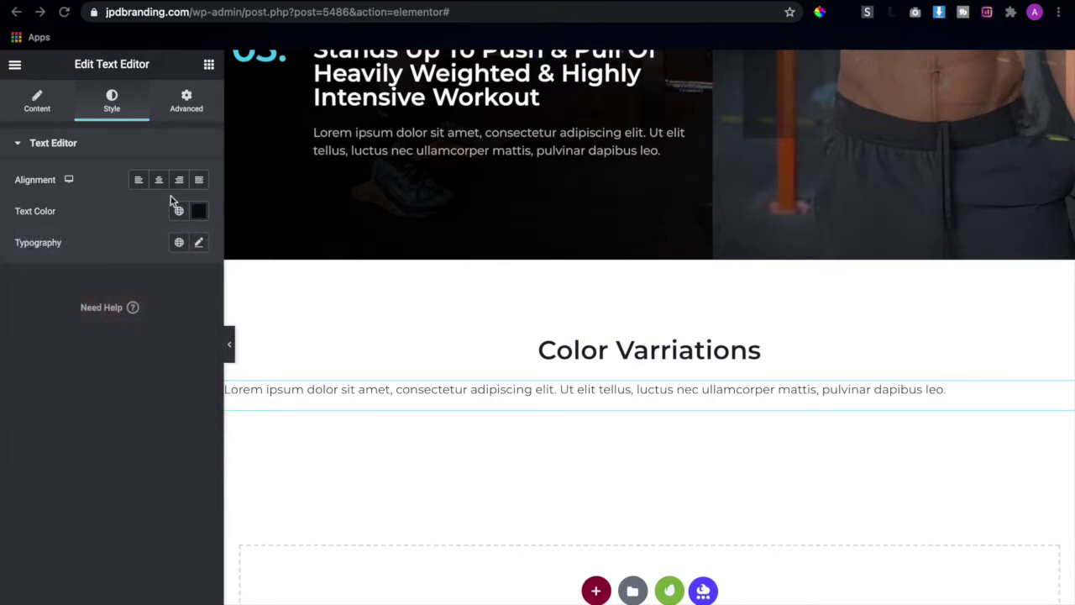
left_click(159, 186)
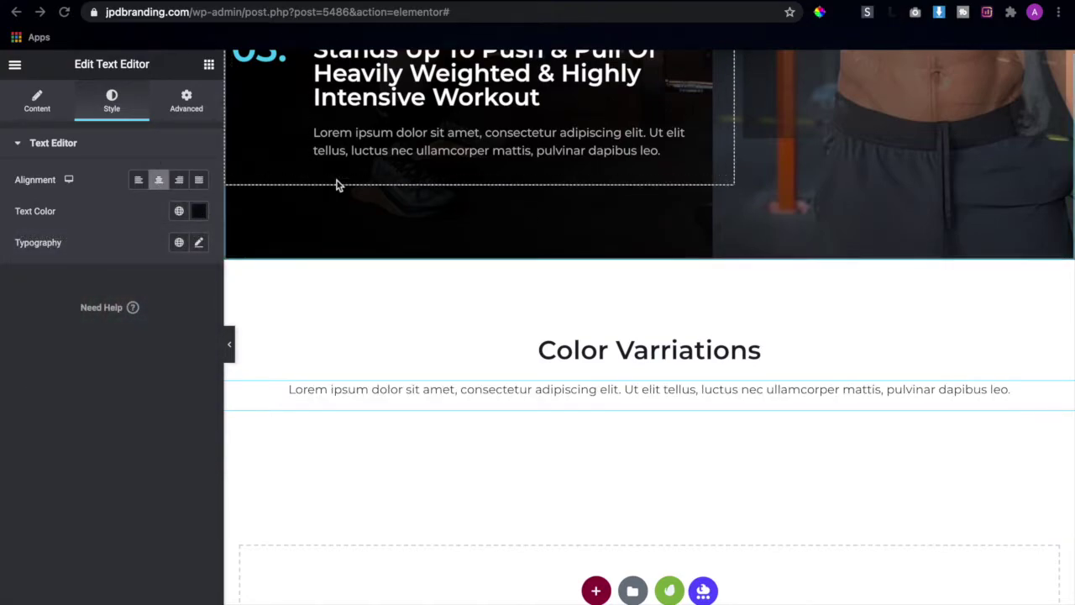
- Check the paragraph against the Adobe XD design, then unlink its padding values in Elementor and set left and right padding to 200 px
key("ctrl+Left")
key("ctrl+Right")
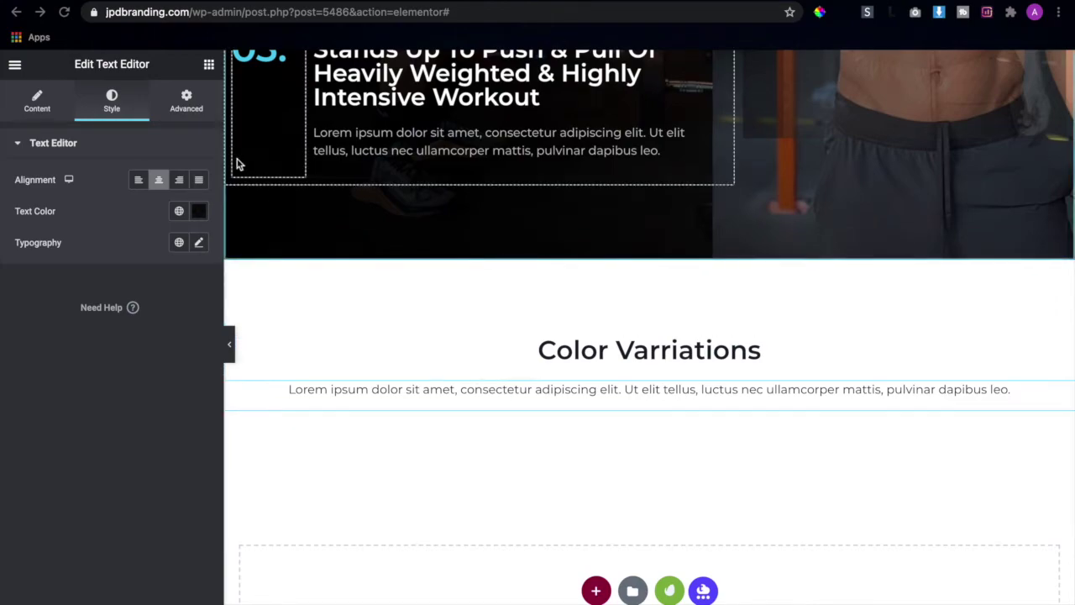
left_click(191, 99)
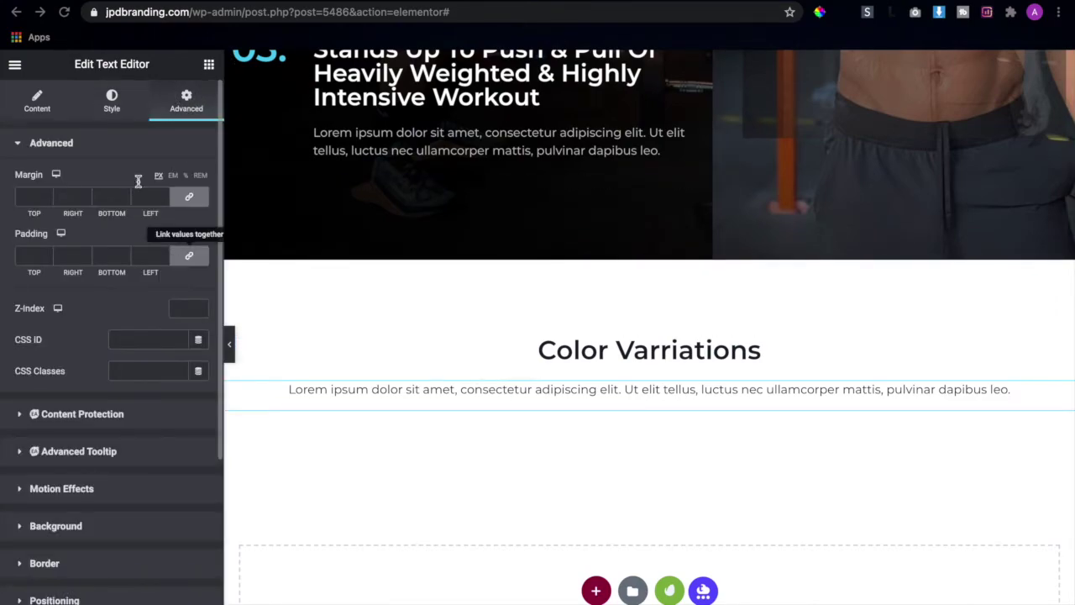
left_click(191, 258)
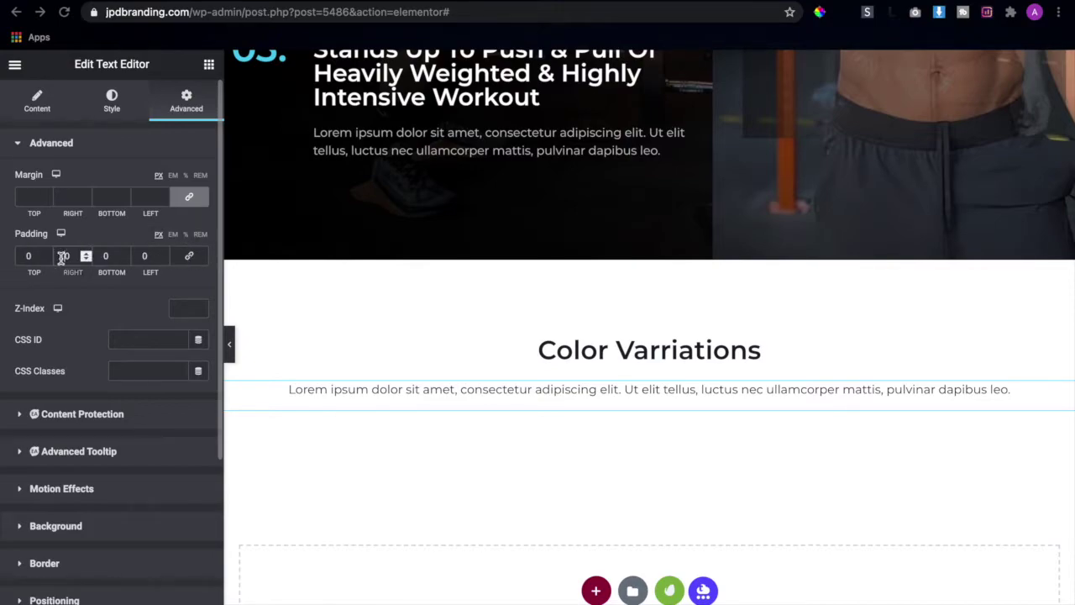
left_click(61, 256)
type("20")
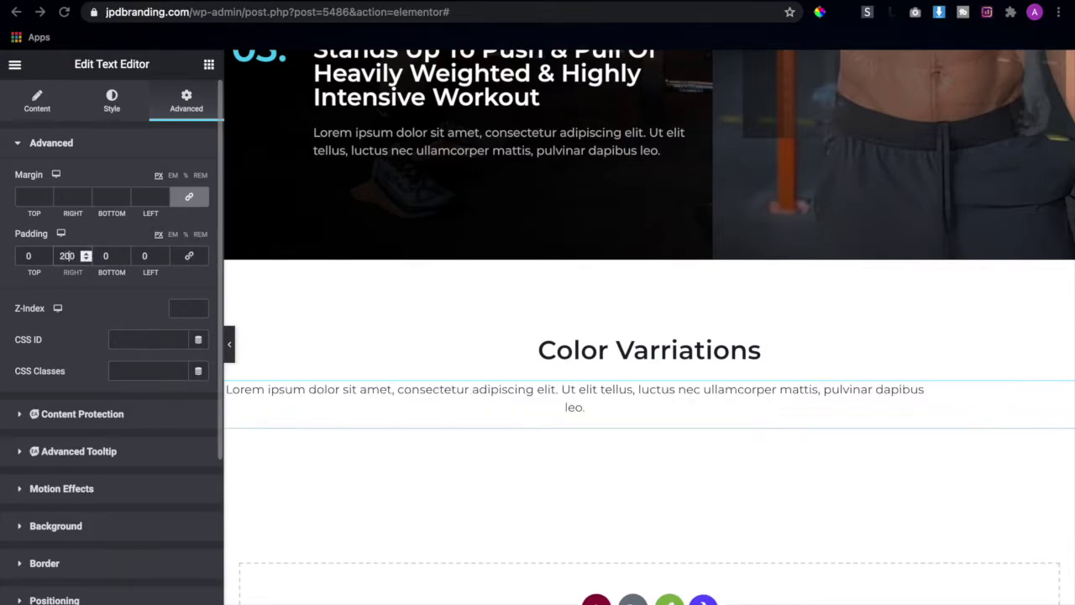
left_click(143, 258)
type("200")
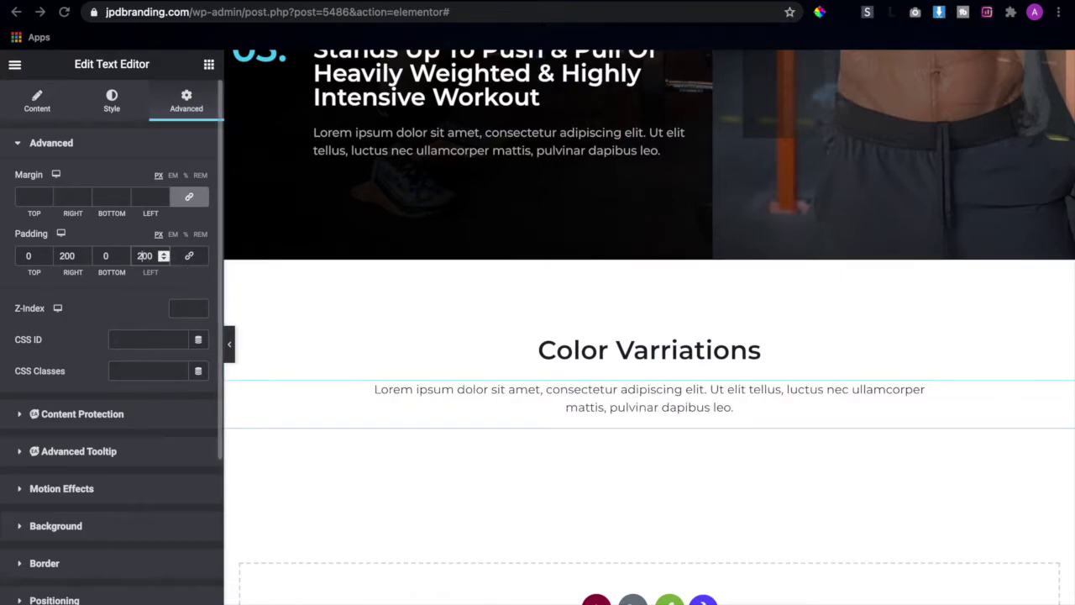
- Increase the paragraph's left and right padding to 300 px each
key("BackSpace")
type("3")
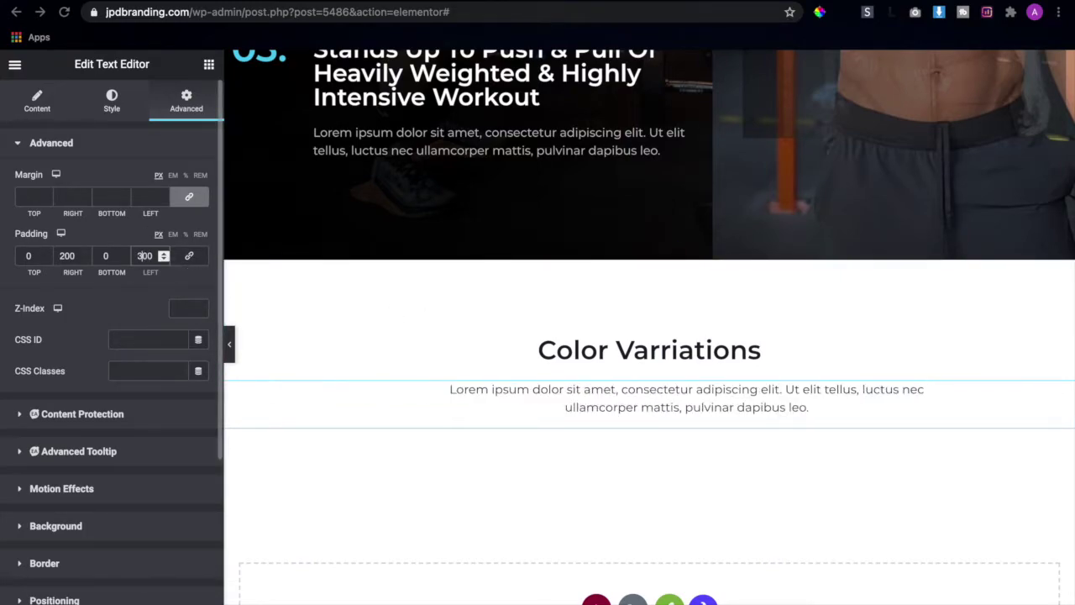
left_click(65, 256)
key("BackSpace")
type("3")
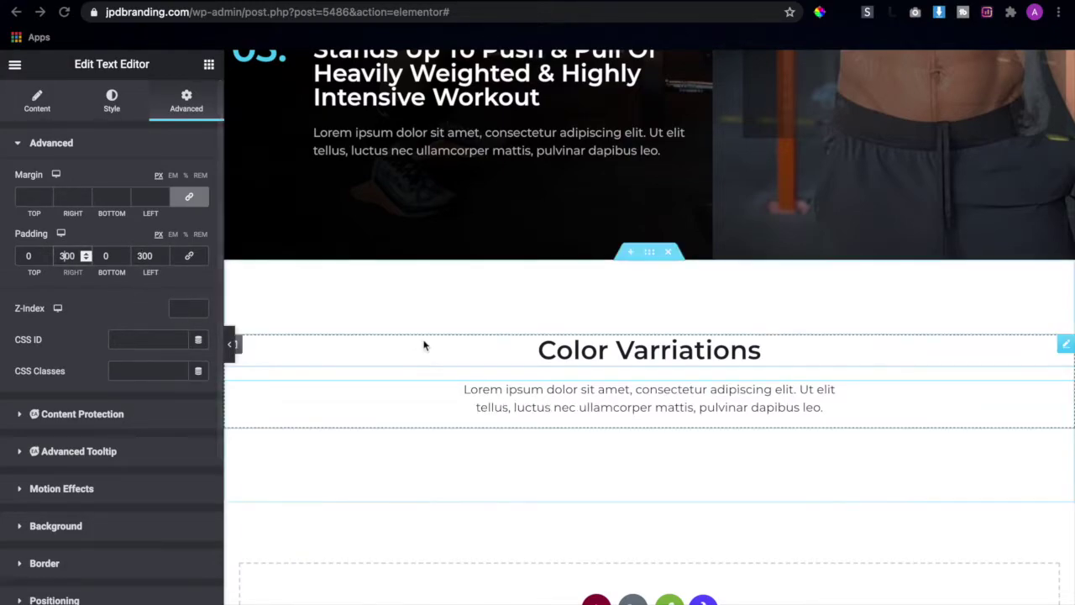
- Preview the section at full width, compare it with the Color Varriations section in Adobe XD, and return to the Elementor page
left_click(230, 357)
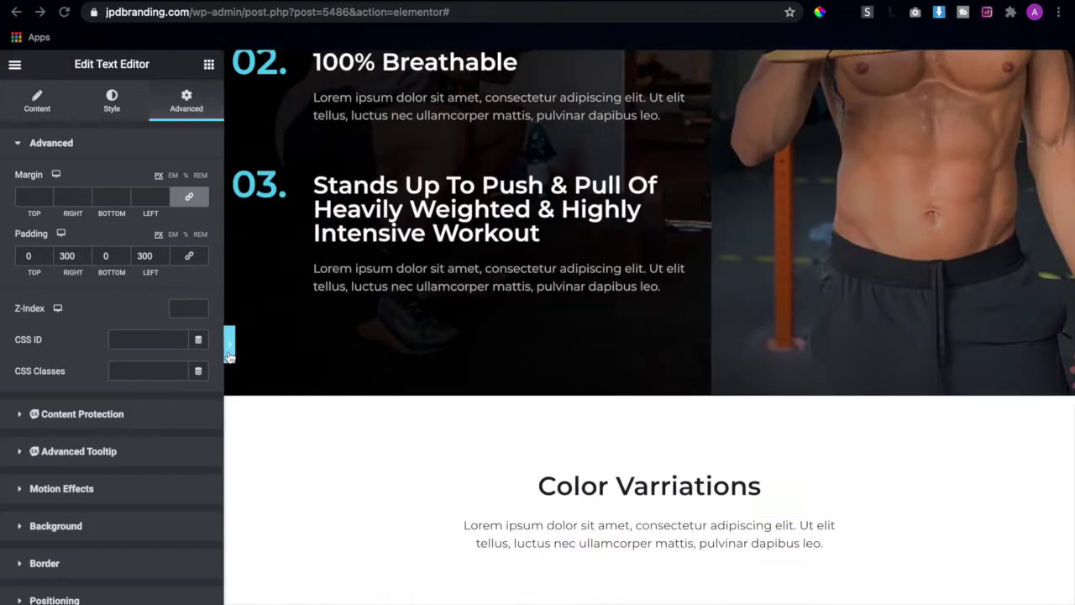
left_click(6, 337)
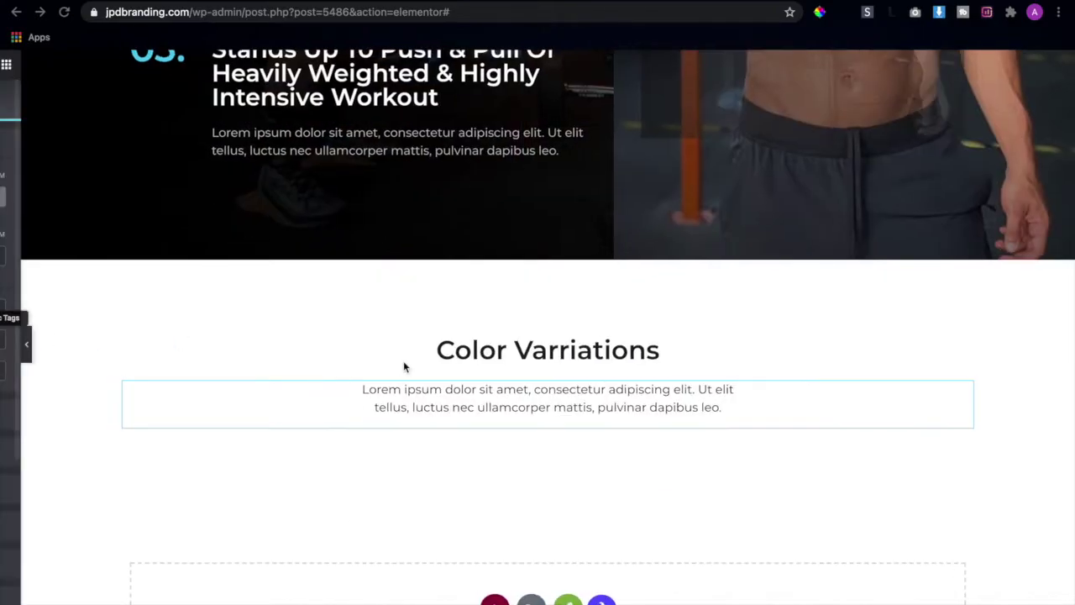
key("ctrl+Left")
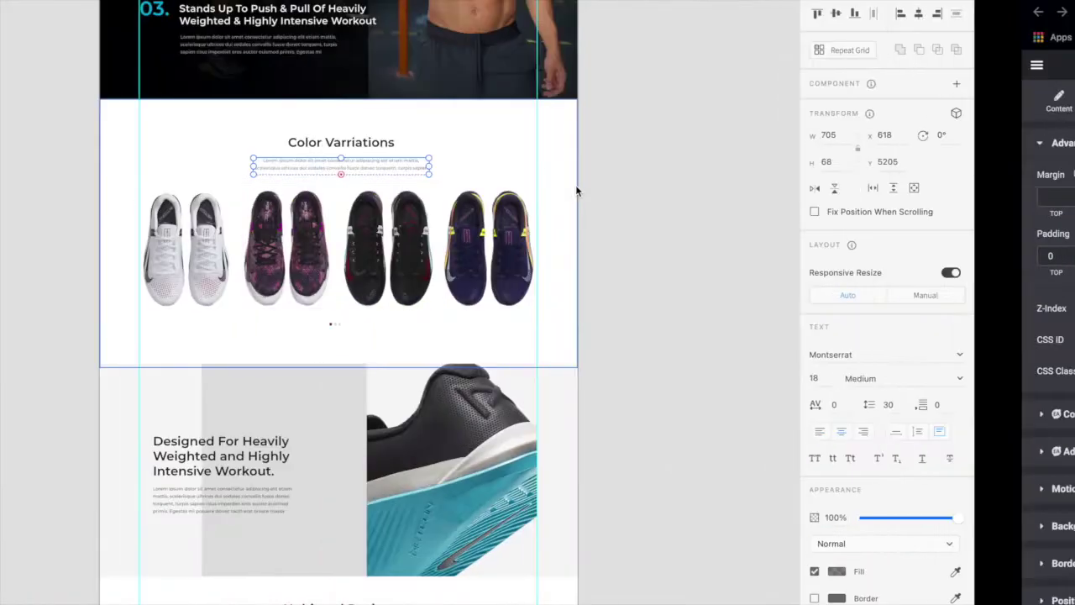
left_click(728, 249)
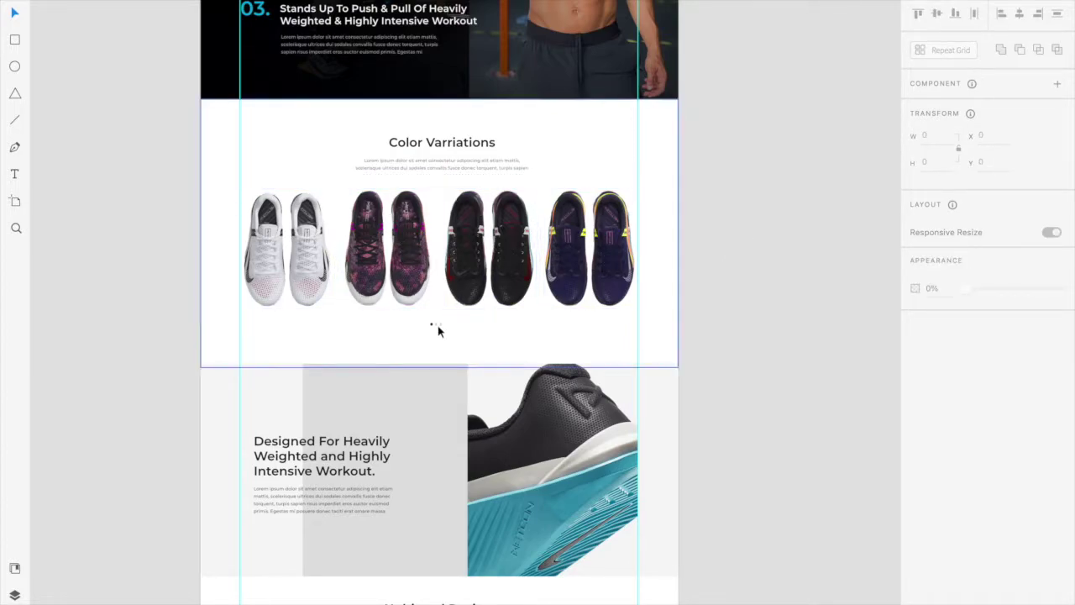
scroll(449, 326, "up", 5)
scroll(441, 328, "down", 5)
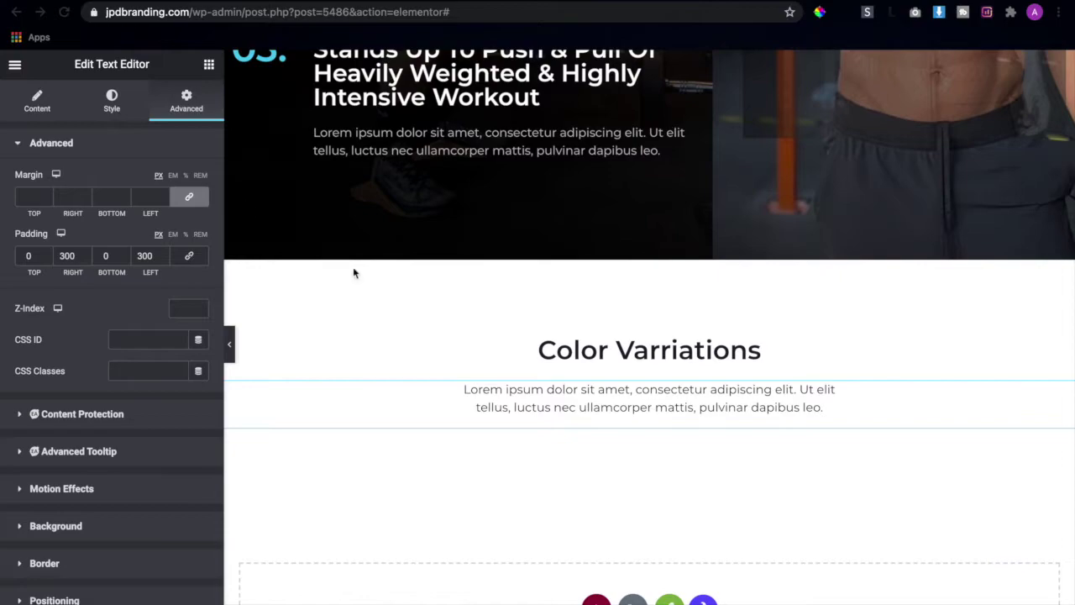
- Add an Image Carousel widget below the paragraph and fill it with the first eight shoe images from the media library
left_click(209, 66)
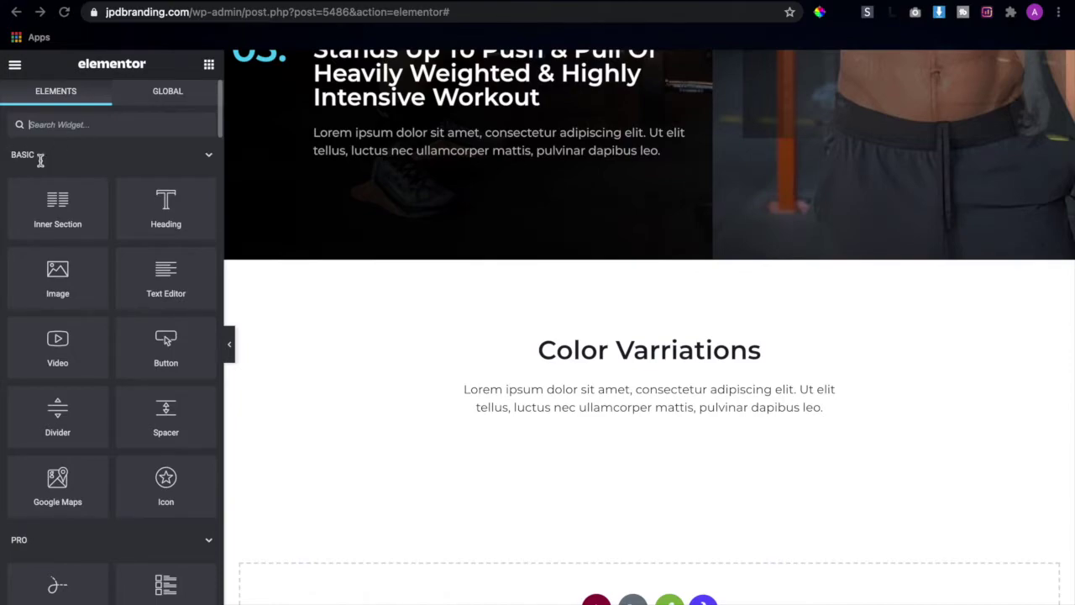
type("IMAGE")
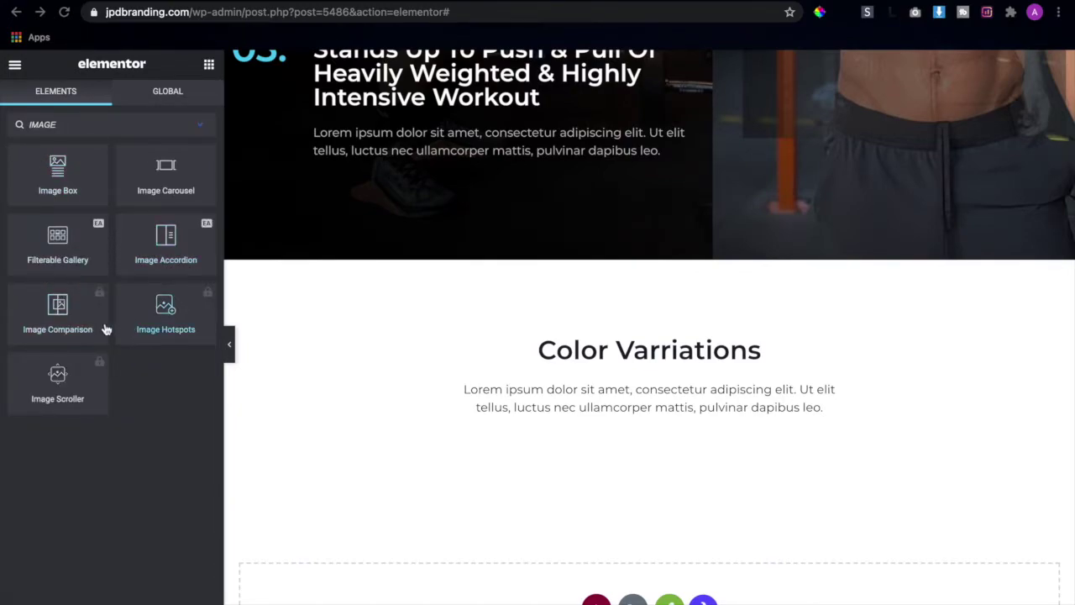
left_click_drag(163, 163, 584, 410)
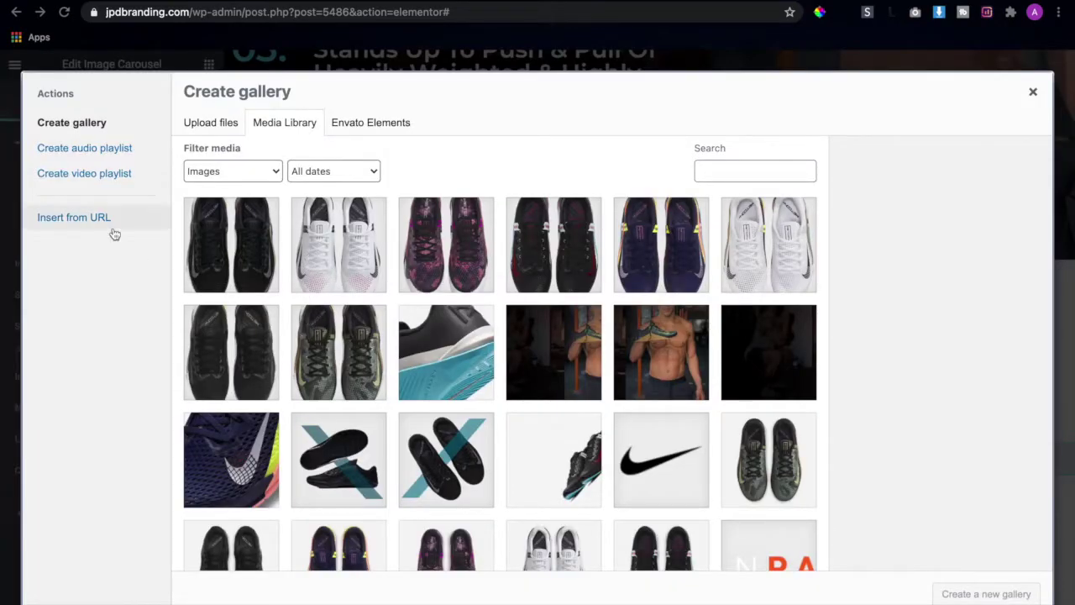
left_click(224, 227)
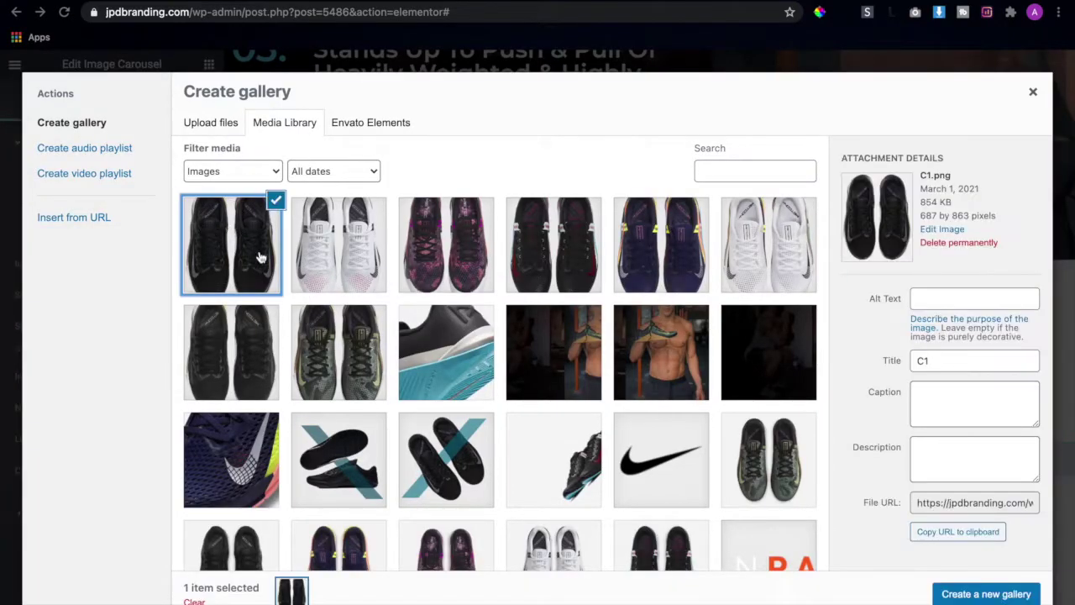
left_click(332, 330, "shift")
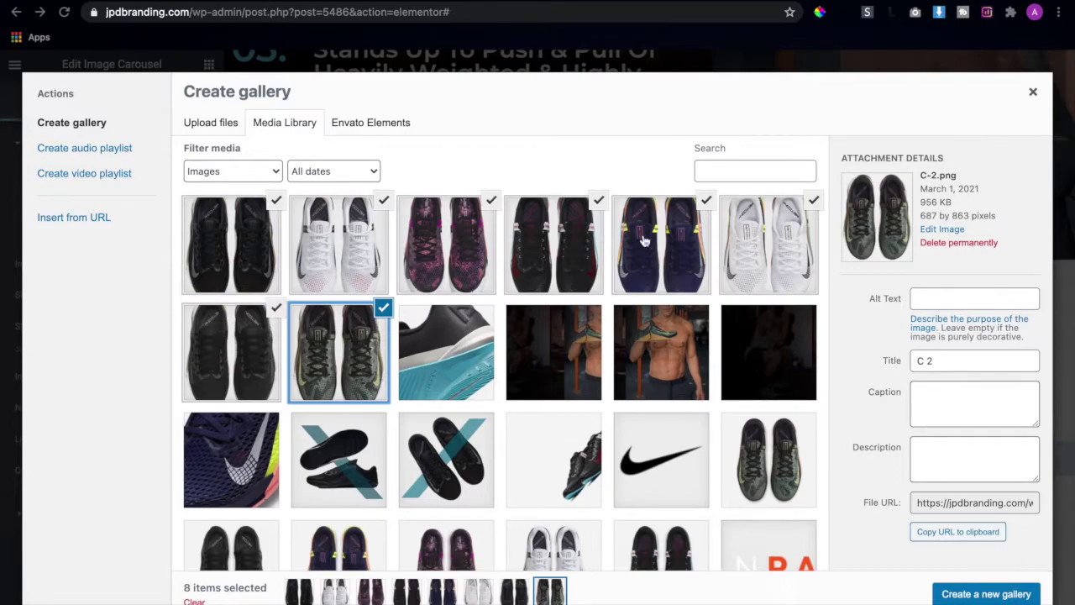
left_click(976, 595)
left_click(1003, 594)
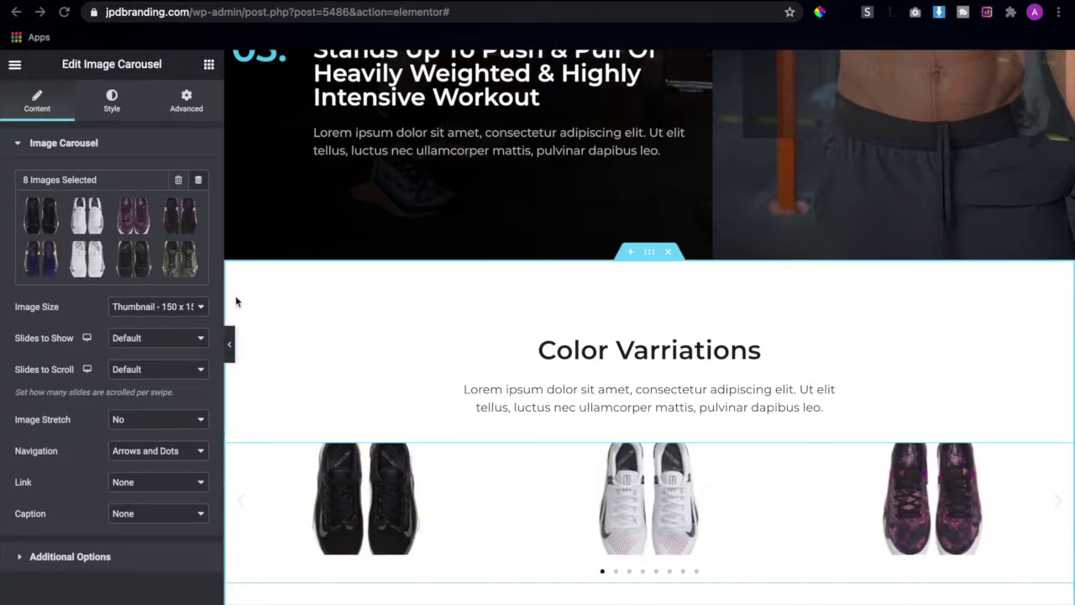
- Set the carousel's image size to Full
scroll(571, 552, "down", 2)
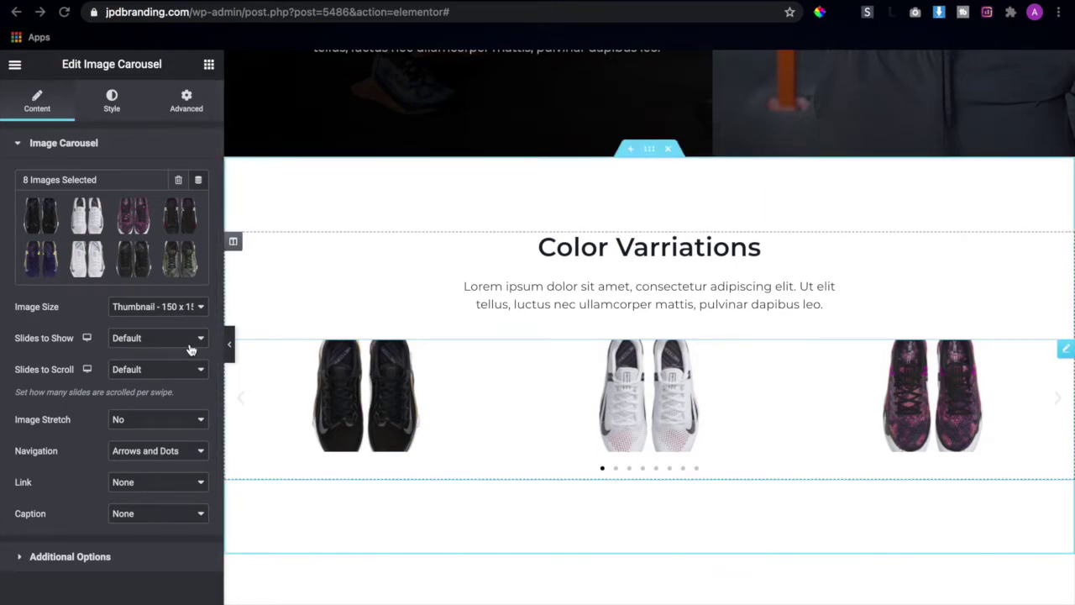
left_click(149, 313)
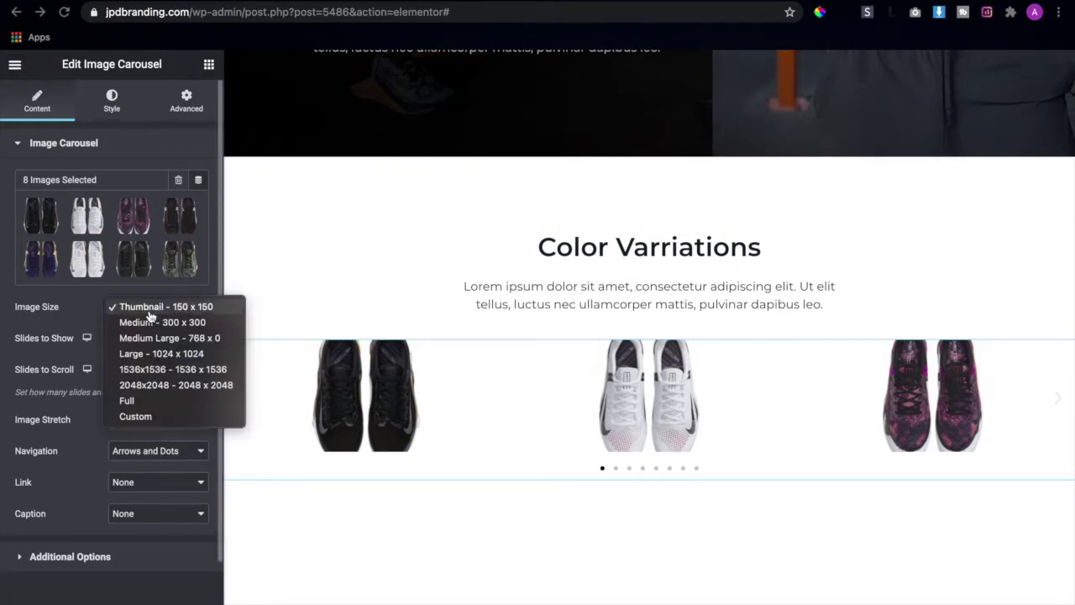
left_click(168, 401)
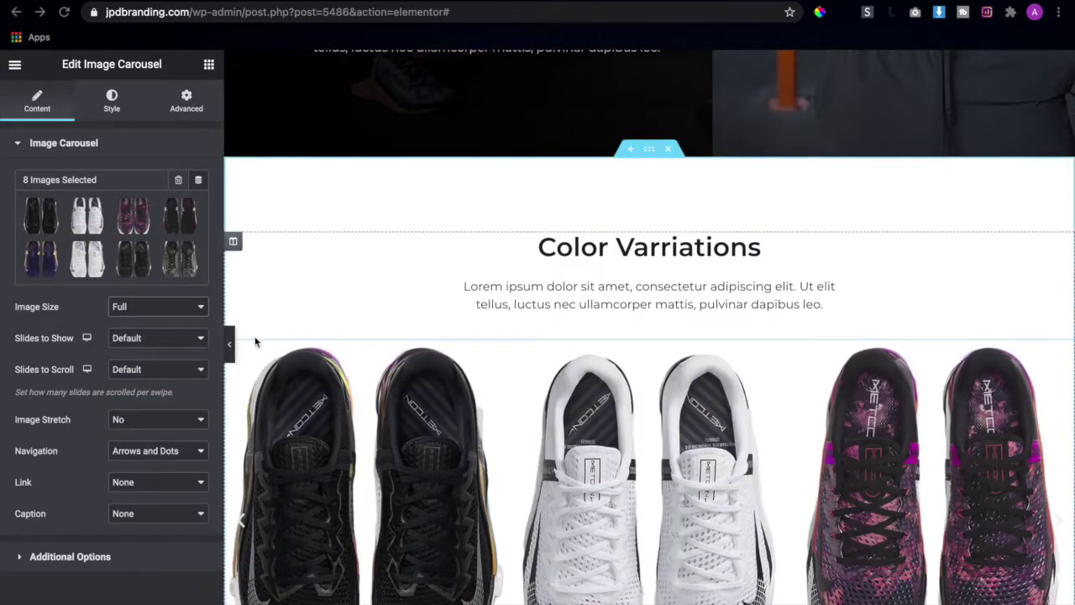
scroll(478, 392, "down", 2)
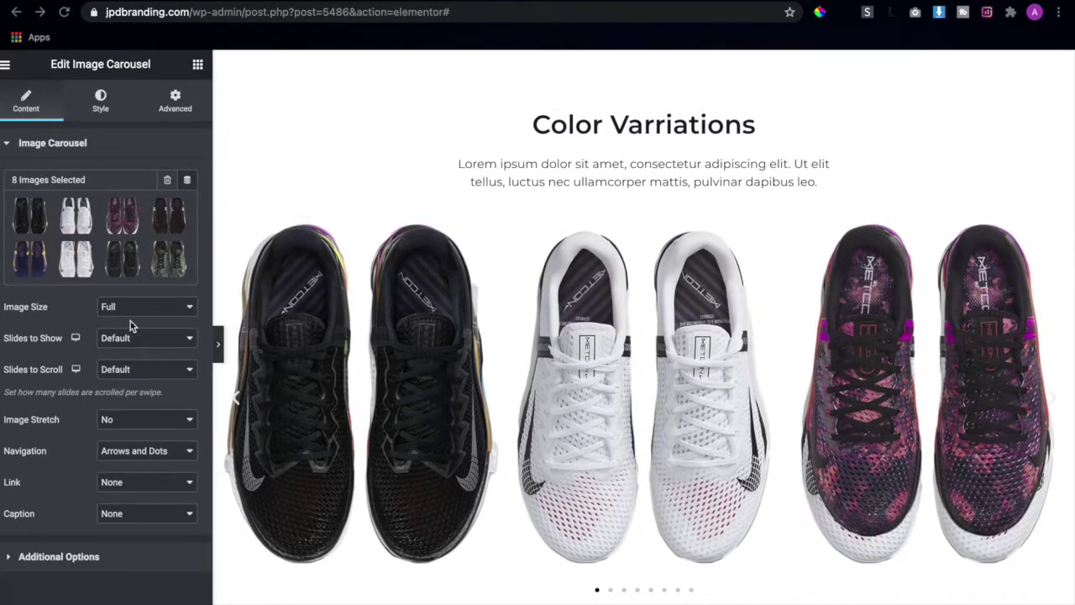
- Compare the carousel with the Adobe XD design, set its slides to show to 4 in Elementor, and preview it at full width
left_click(231, 346)
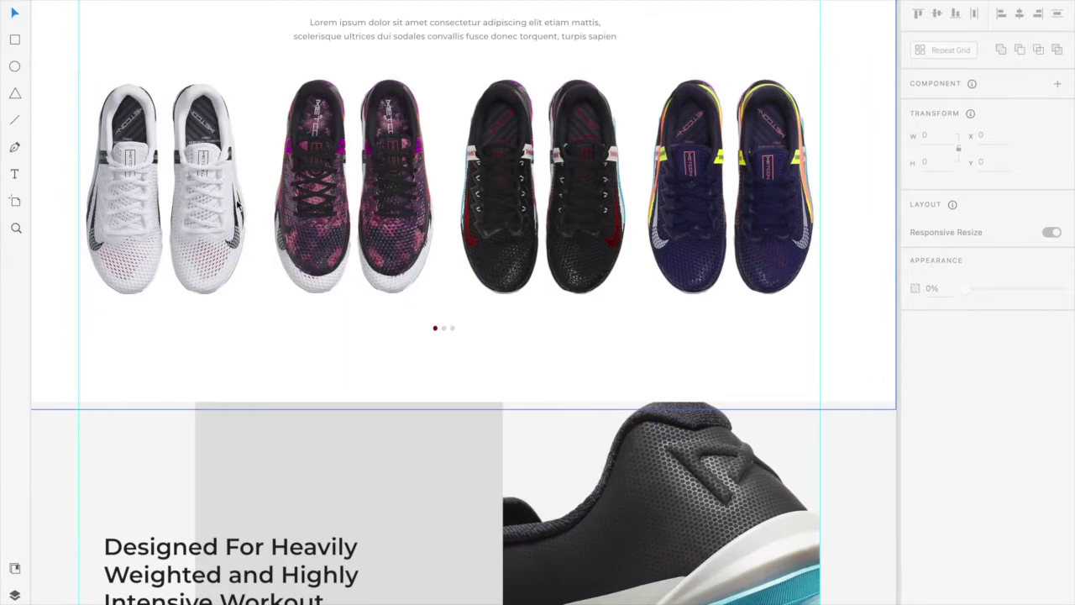
scroll(554, 184, "up", 1)
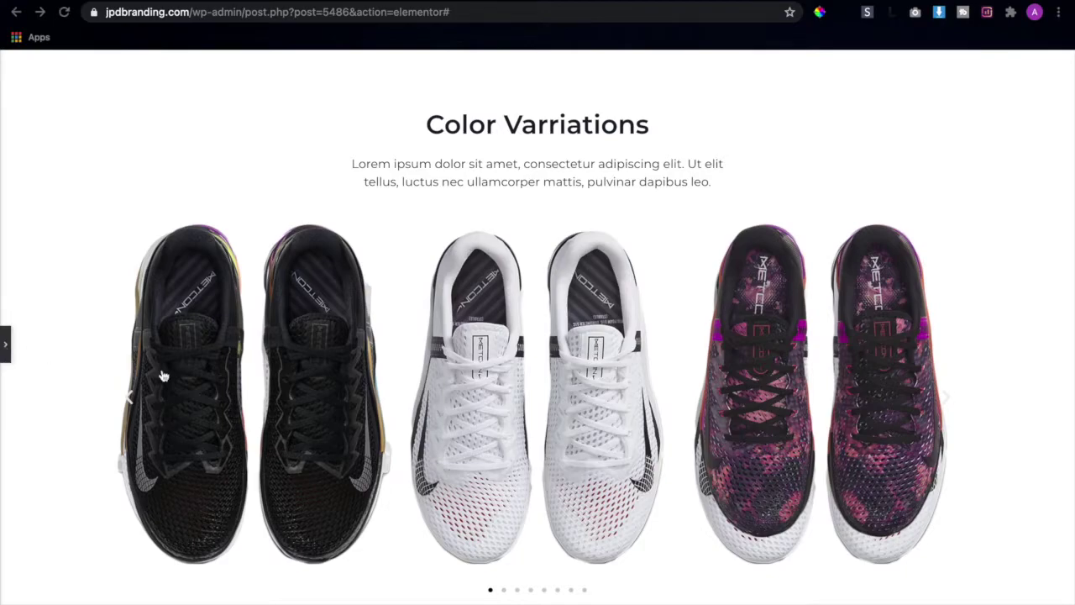
left_click(6, 351)
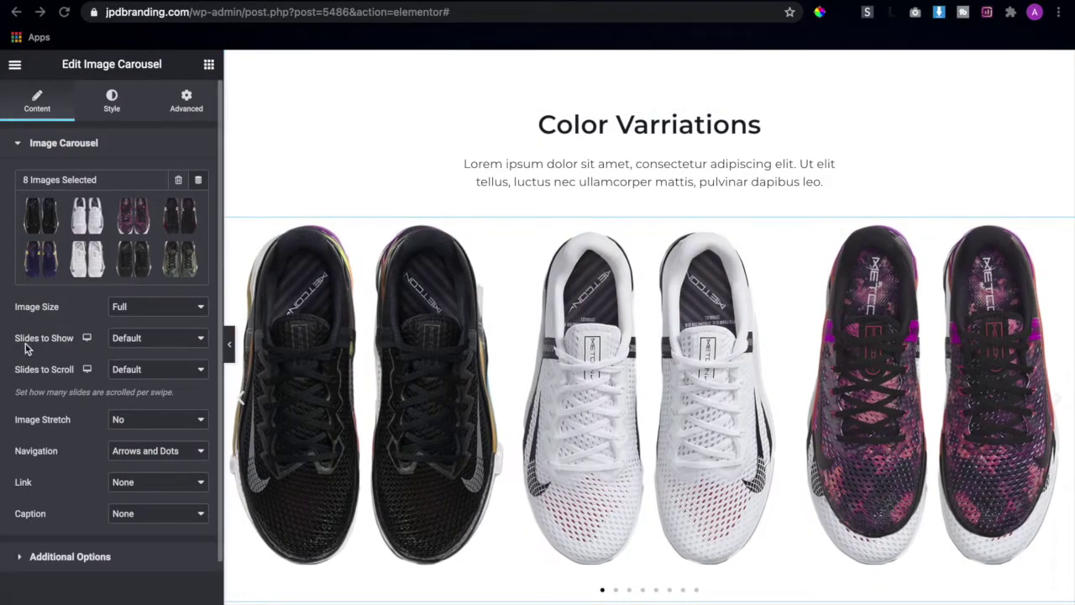
left_click(150, 345)
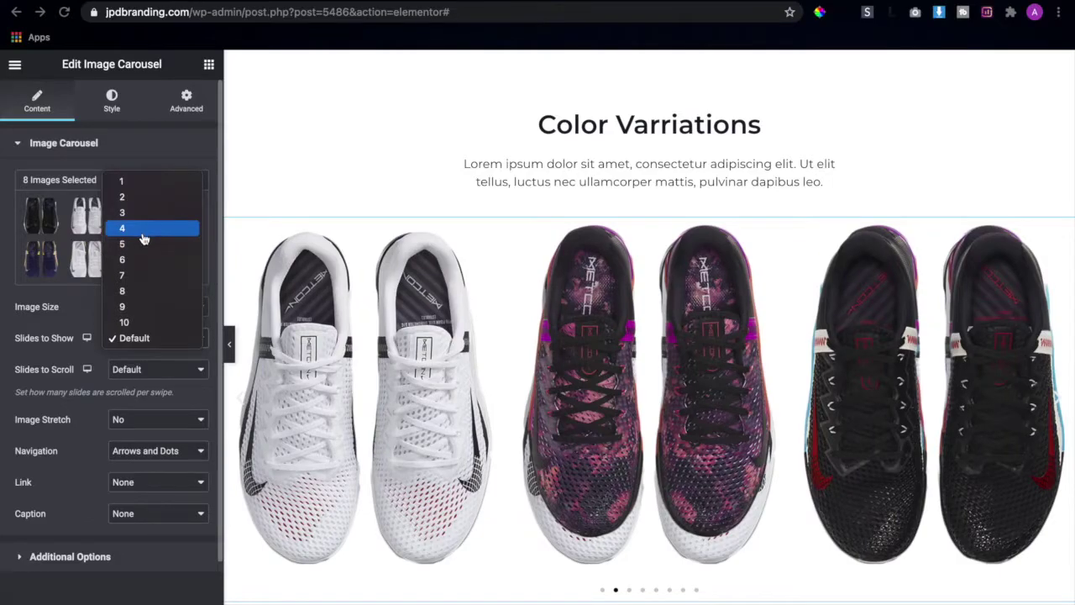
left_click(144, 233)
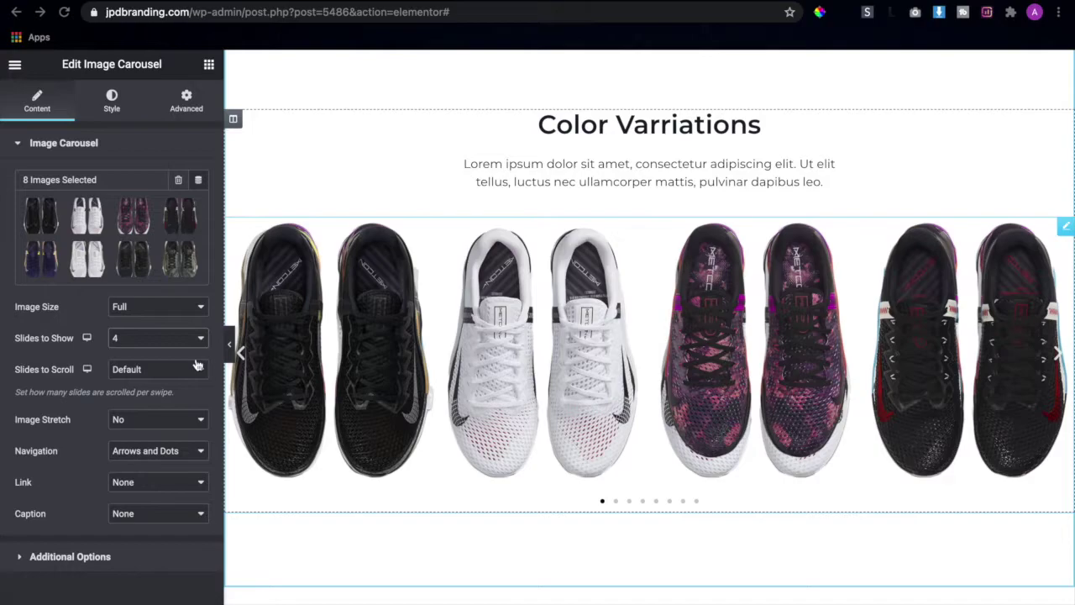
scroll(472, 403, "up", 1)
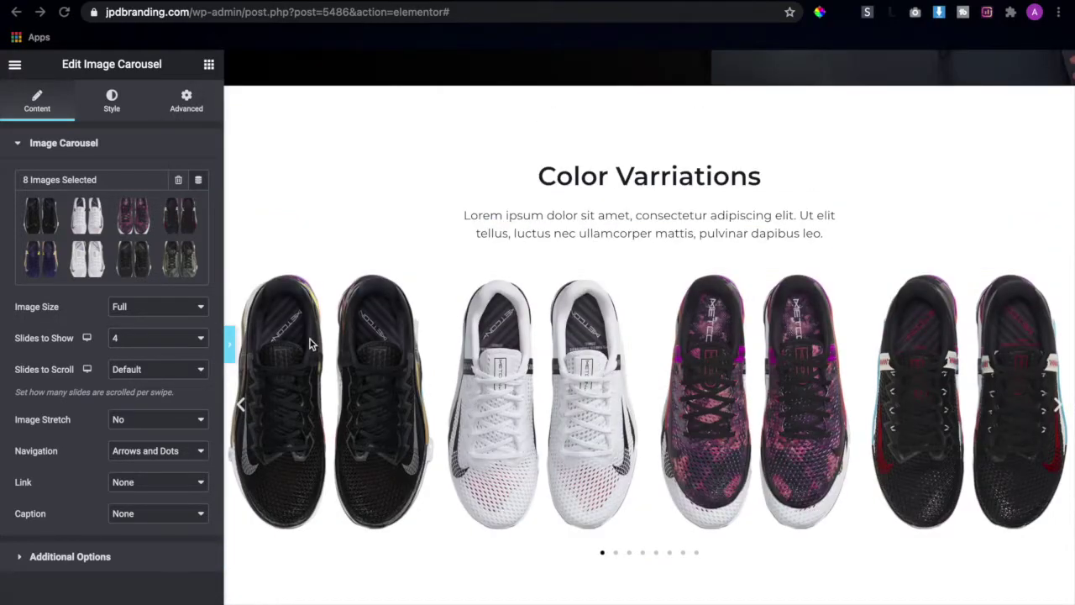
key("ctrl+p")
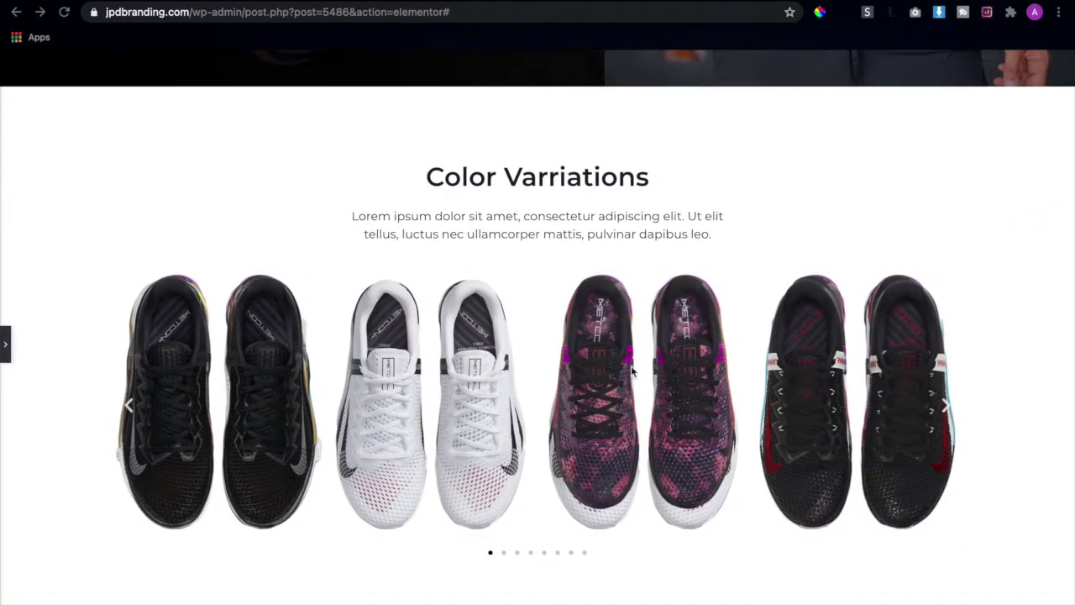
- Page through the shoe carousel in the full-width preview to check its slides and navigation
left_click(504, 553)
left_click(518, 553)
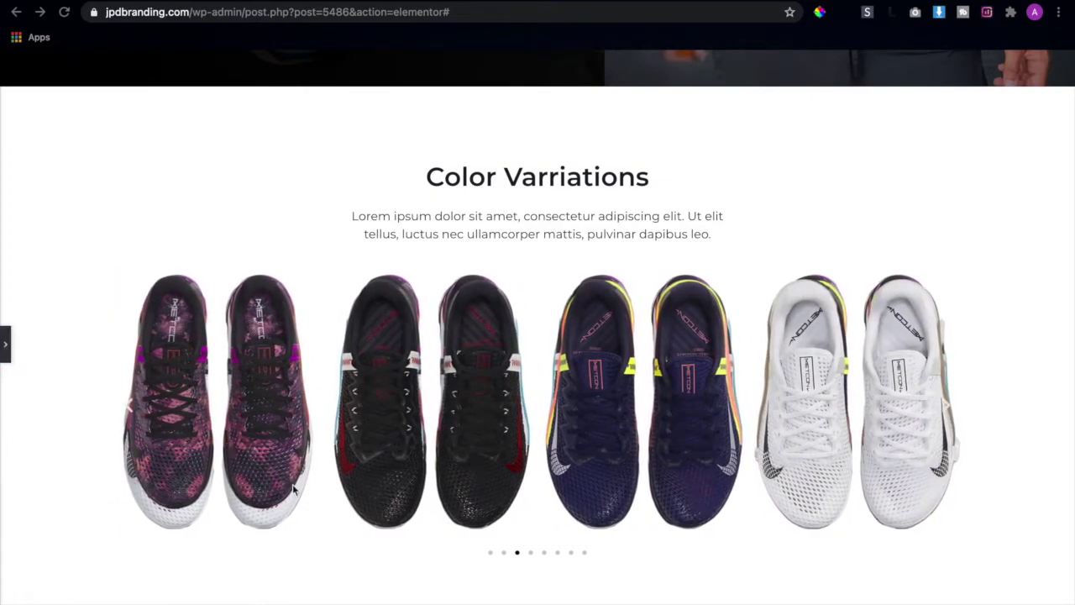
left_click(531, 553)
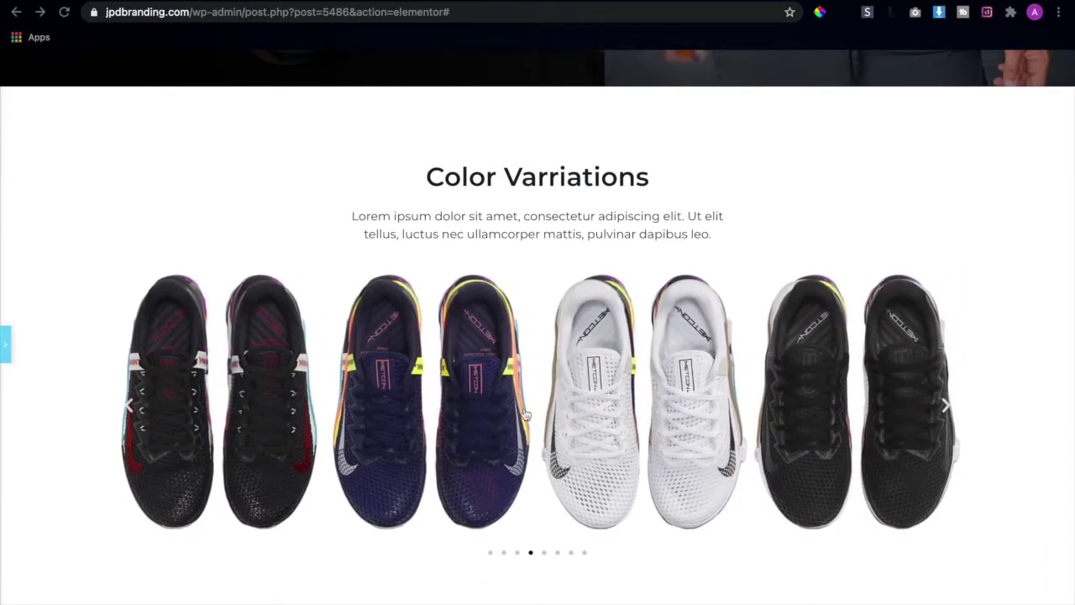
scroll(525, 413, "down", 1)
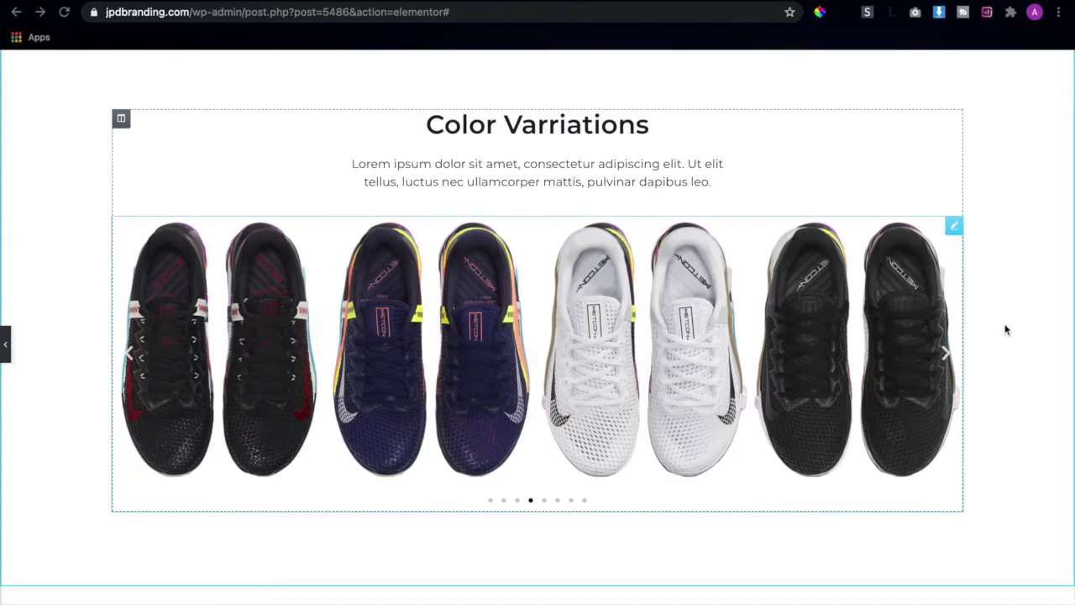
- Set the image carousel's navigation to Dots and the dot size to 8
left_click(915, 374)
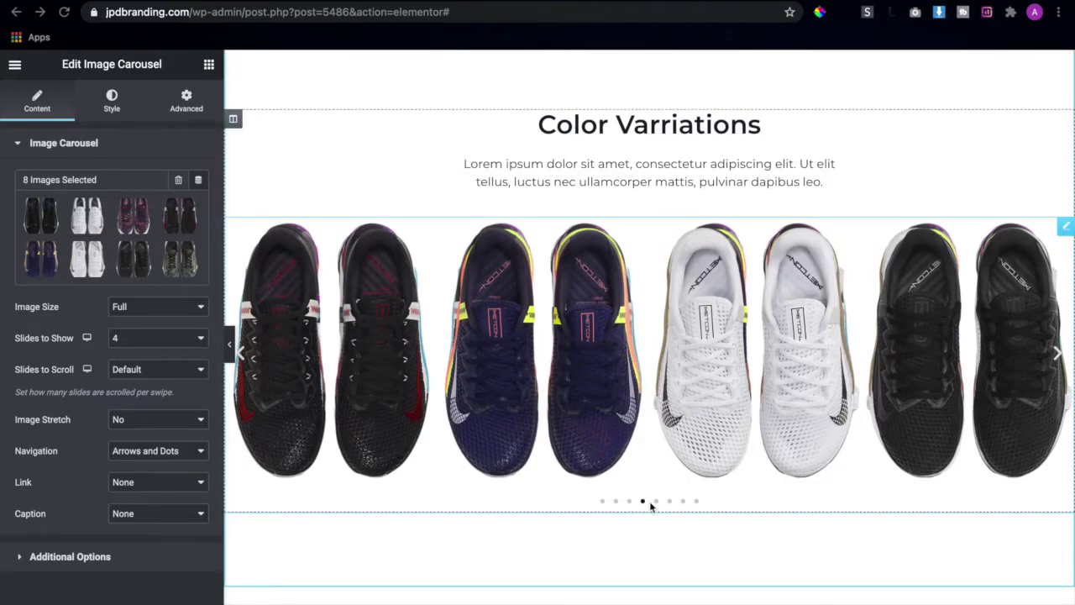
left_click(138, 452)
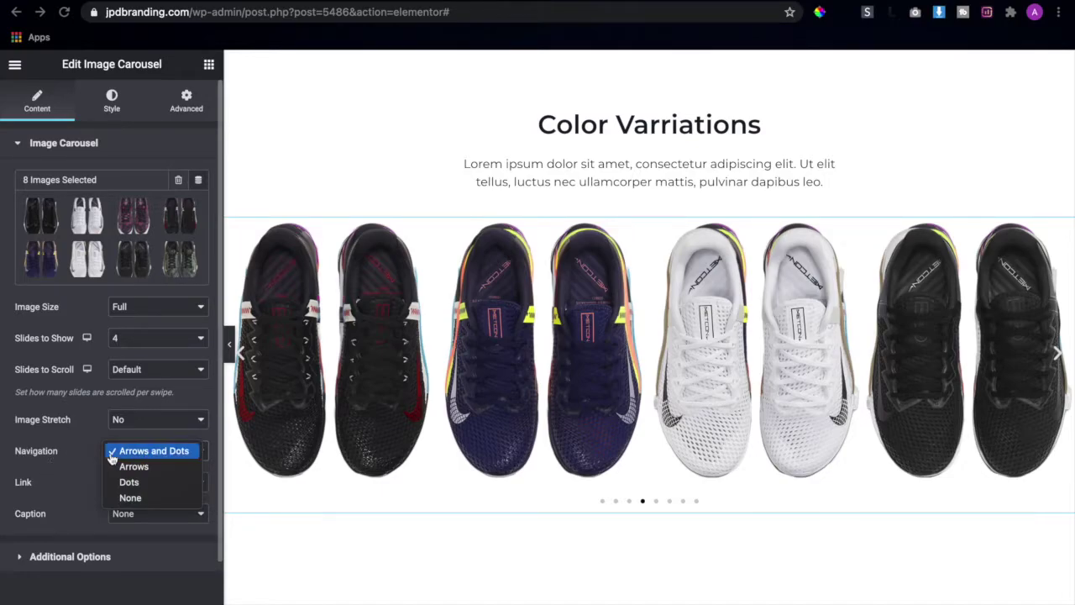
left_click(162, 482)
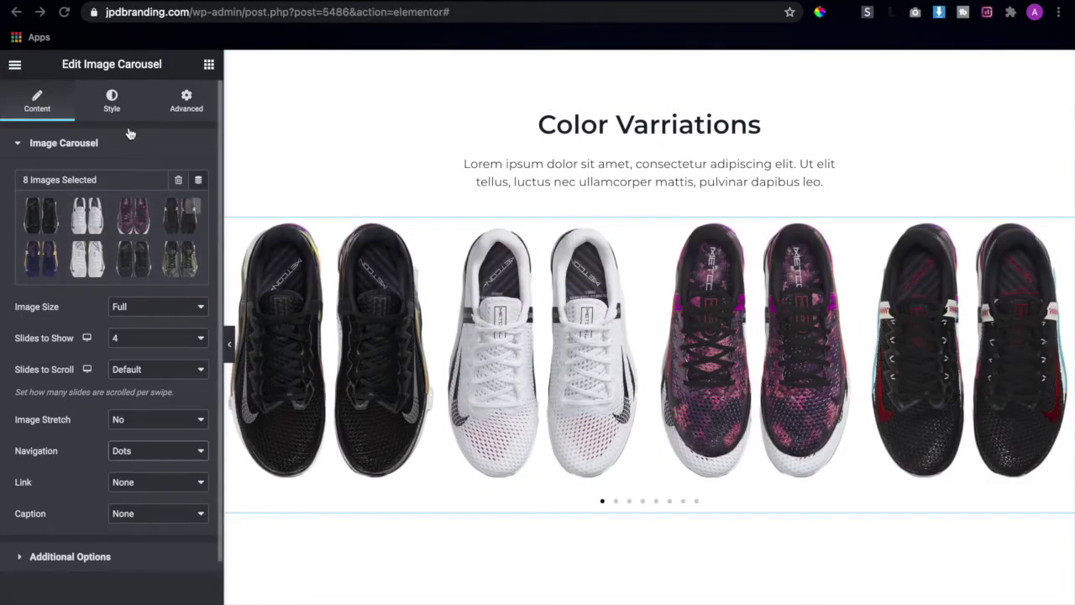
left_click(111, 107)
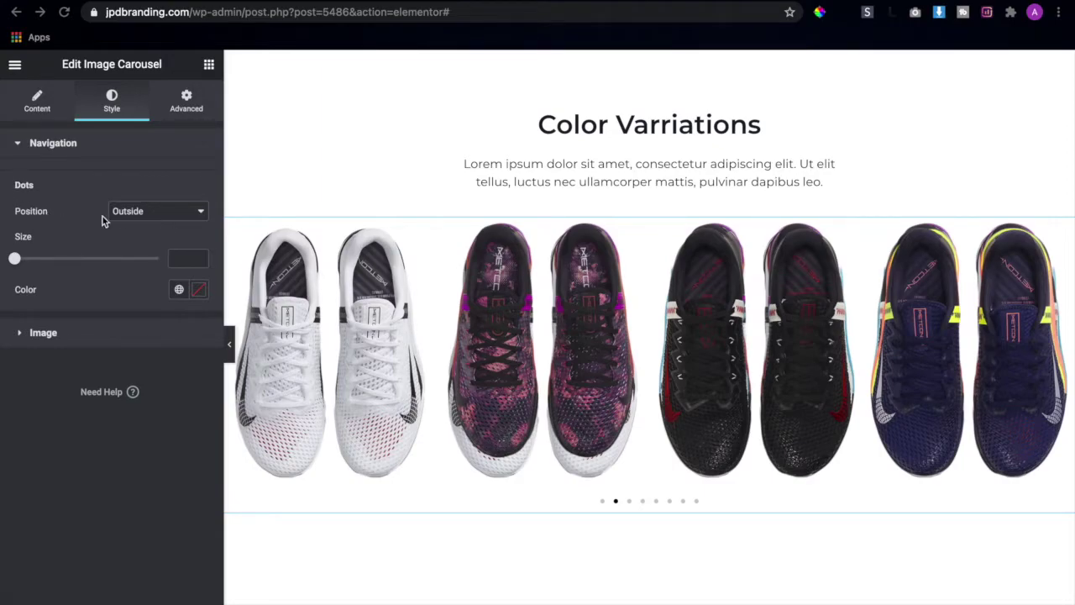
left_click_drag(19, 261, 108, 274)
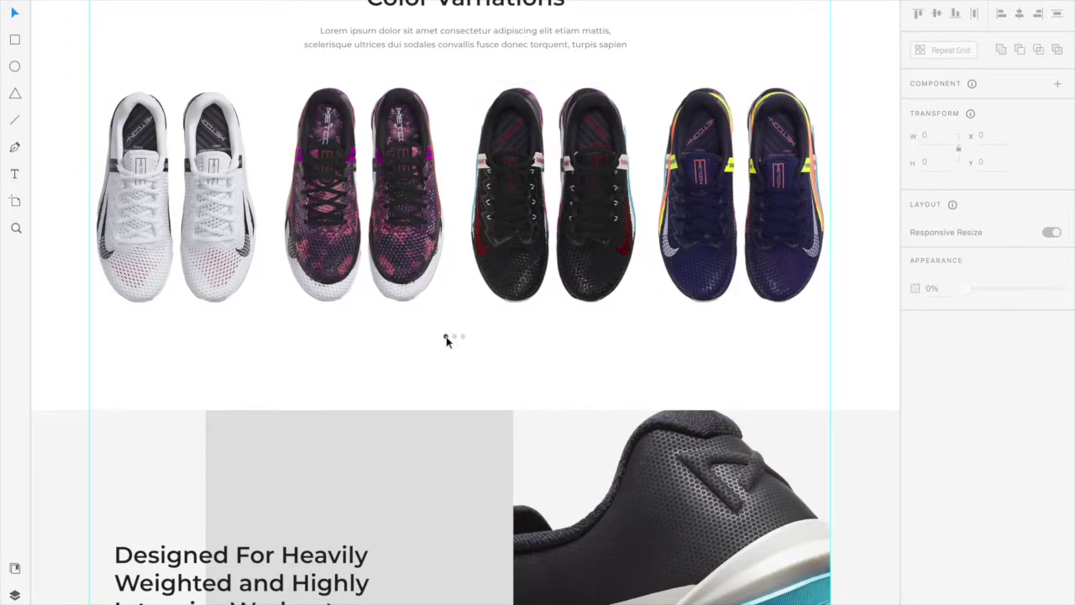
- Copy the active dot's fill colour #88030A from the Adobe XD design and apply it to the carousel dots in Elementor
left_click(447, 338)
left_click(938, 342)
key("ctrl+c")
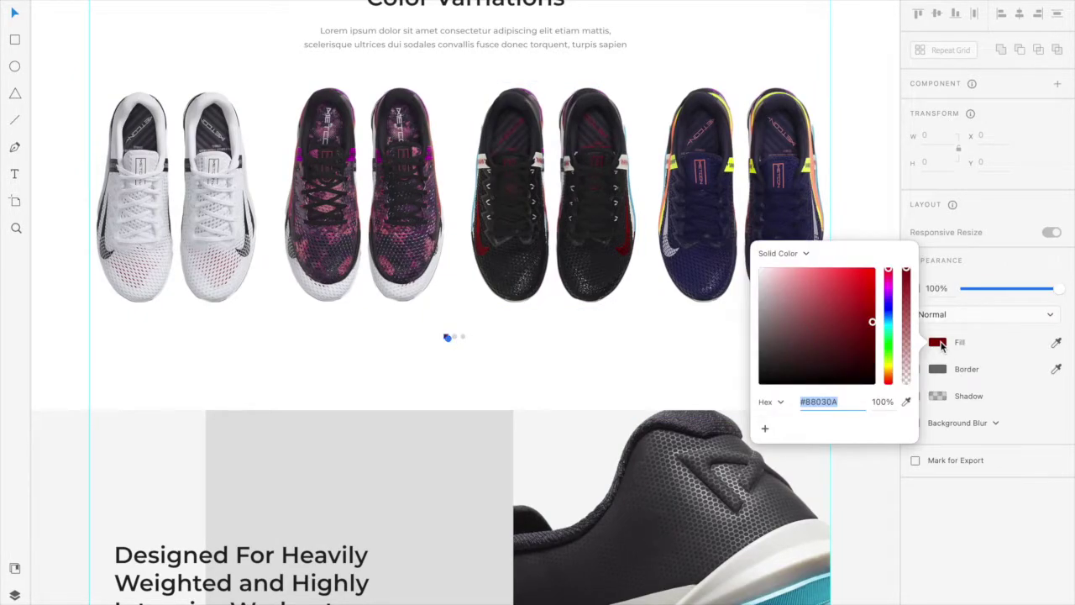
left_click(949, 404)
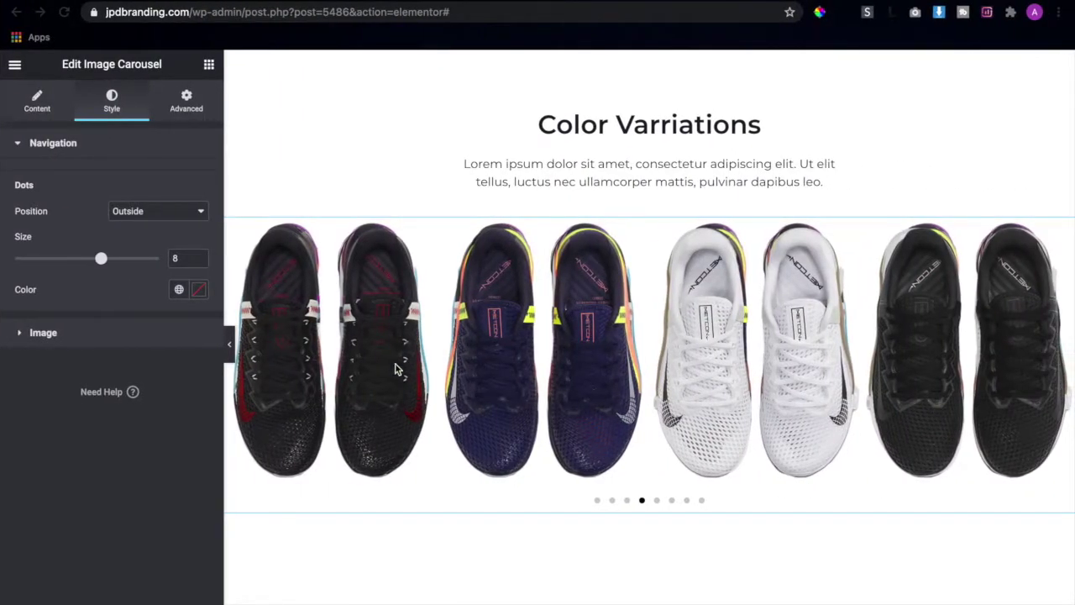
left_click(199, 290)
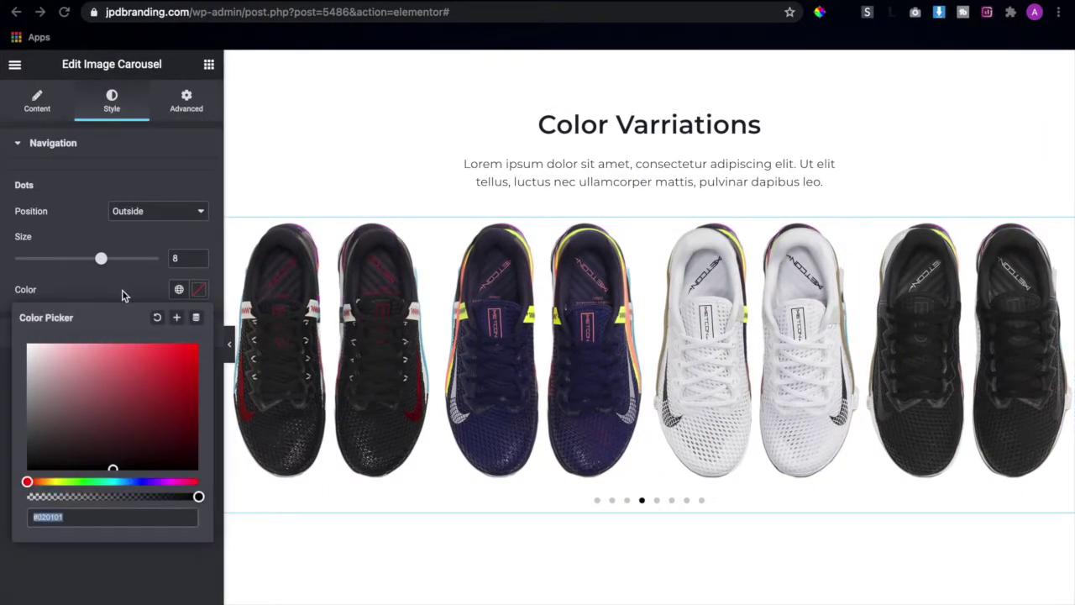
key("ctrl+v")
left_click(198, 292)
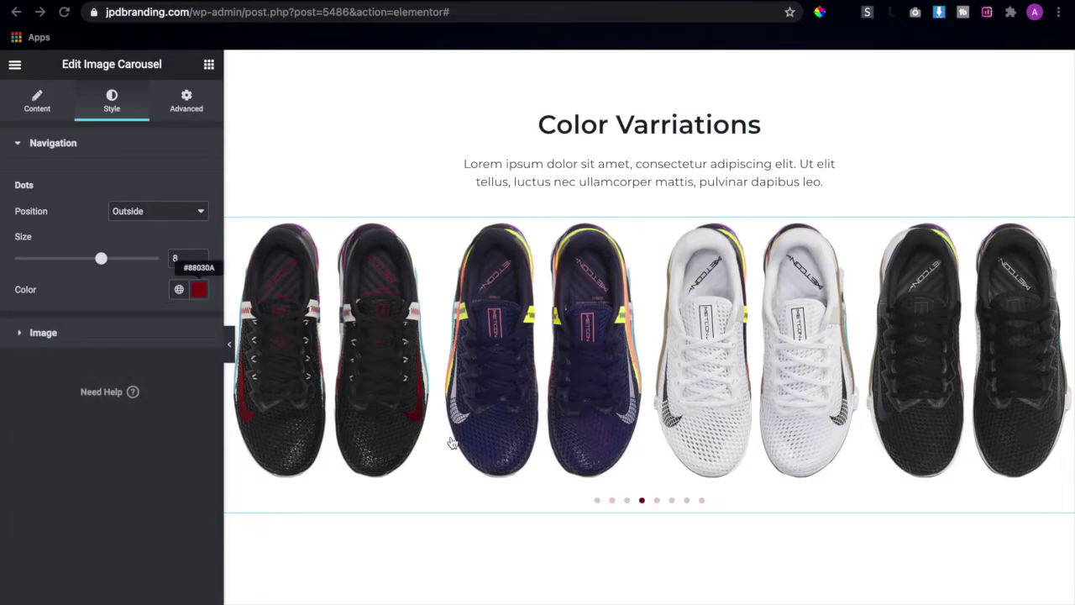
- Check the recoloured dots by paging through the carousel back to the first slide, and review the surrounding section
left_click(657, 501)
left_click(671, 502)
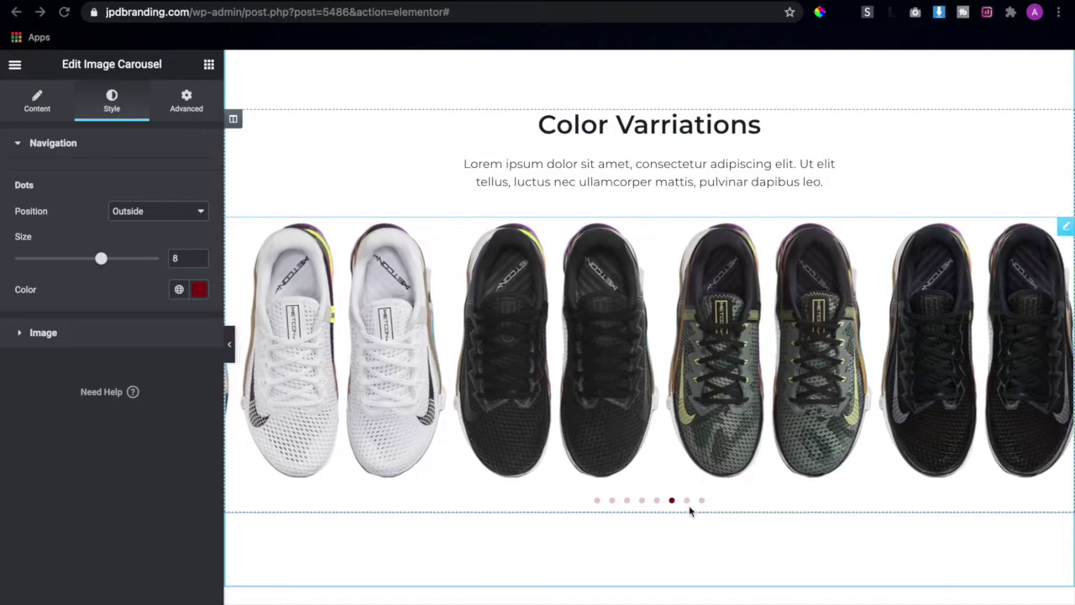
left_click(687, 501)
left_click(703, 501)
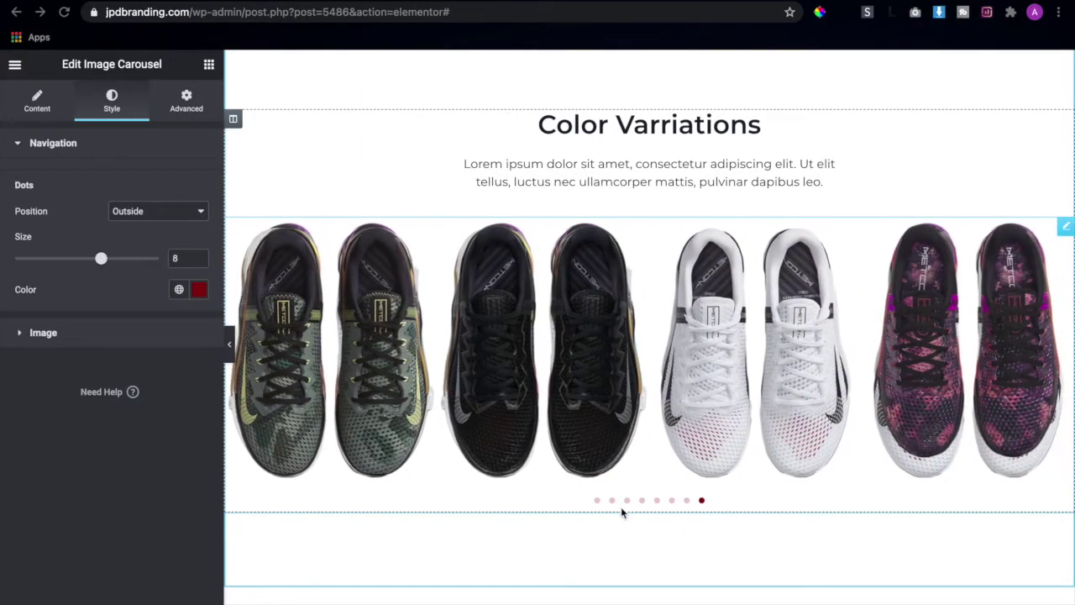
left_click(598, 502)
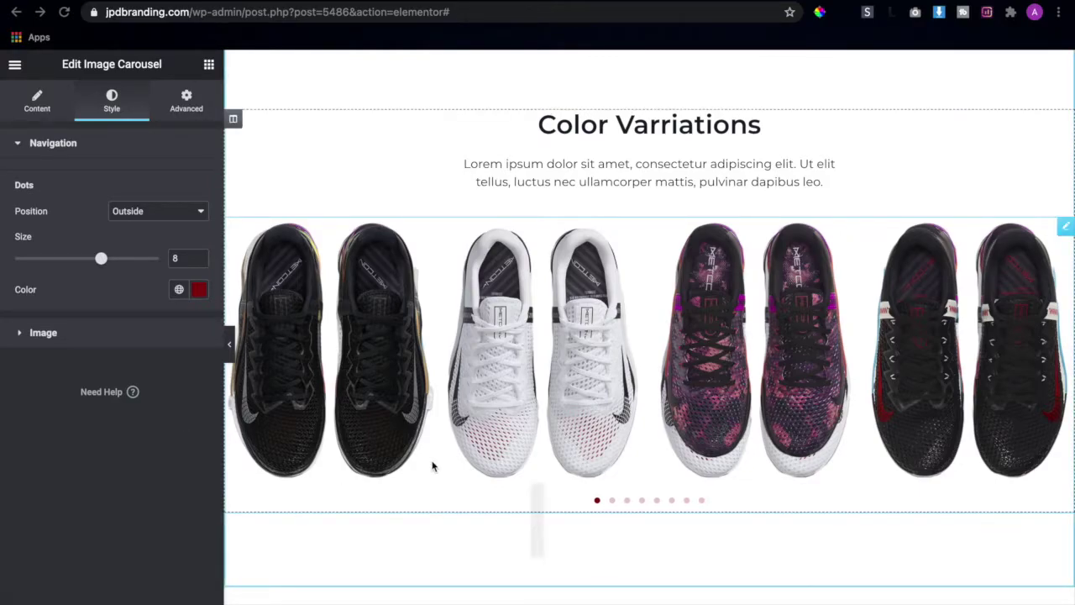
scroll(644, 447, "up", 3)
scroll(644, 446, "down", 4)
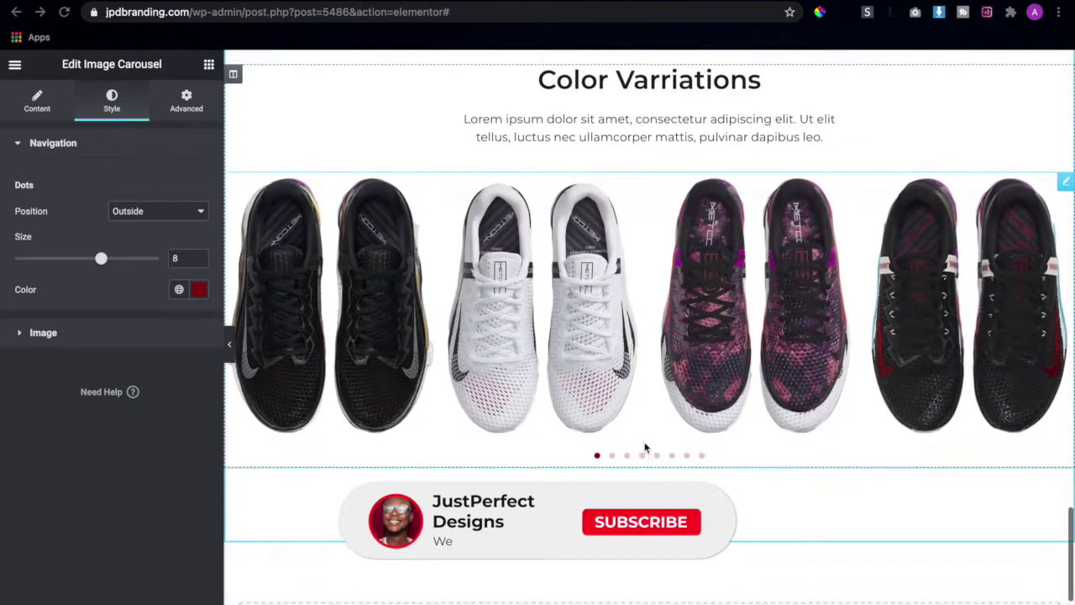
scroll(644, 446, "up", 2)
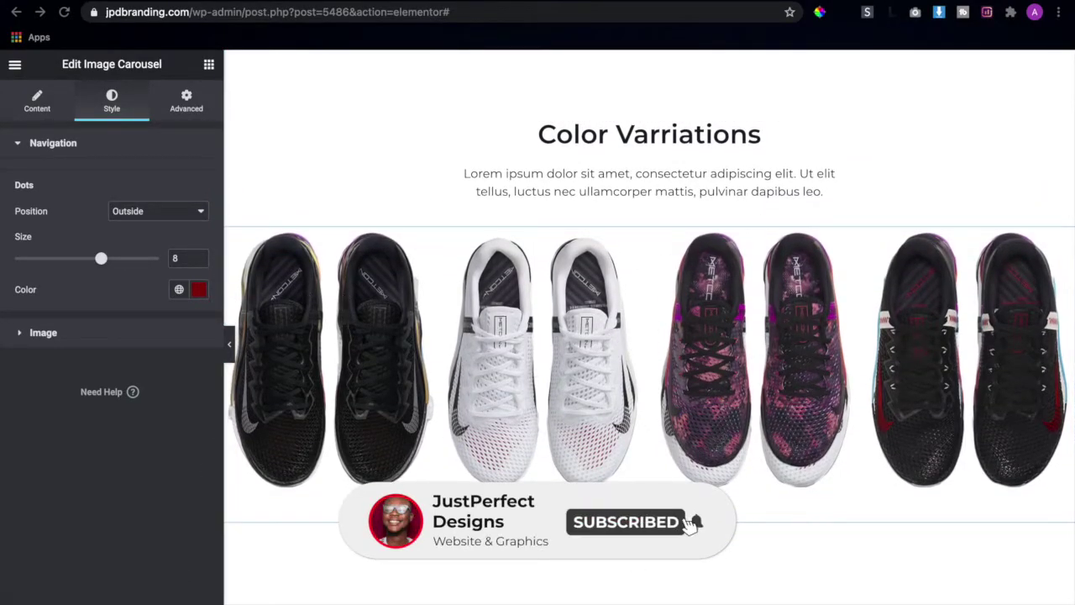
- Switch to the Mobile preview and set the description paragraph's padding to 0 on all sides
mouse_move(93, 575)
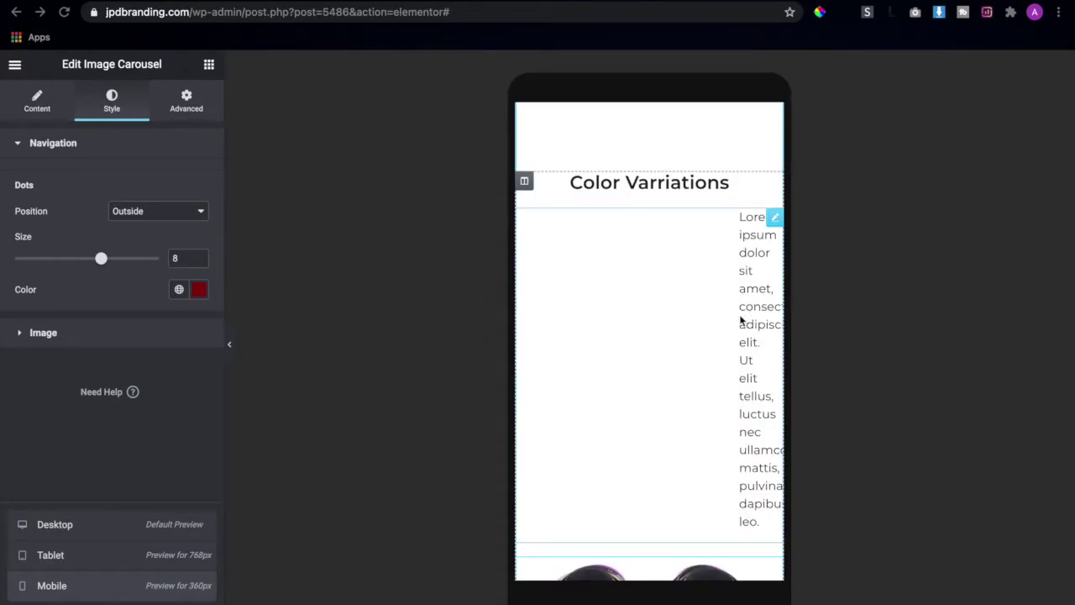
left_click(753, 344)
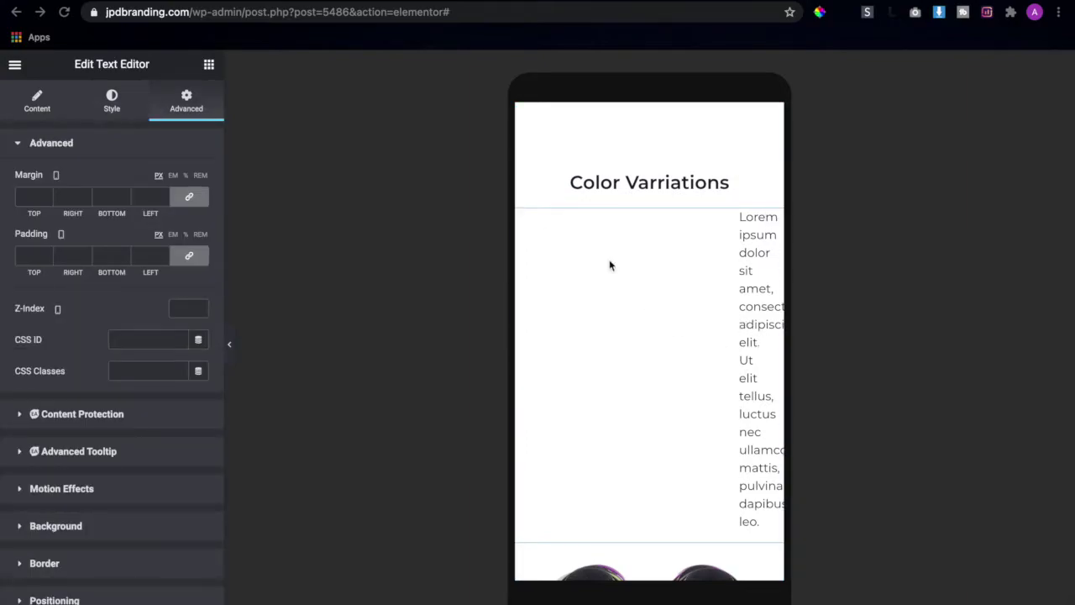
left_click(191, 259)
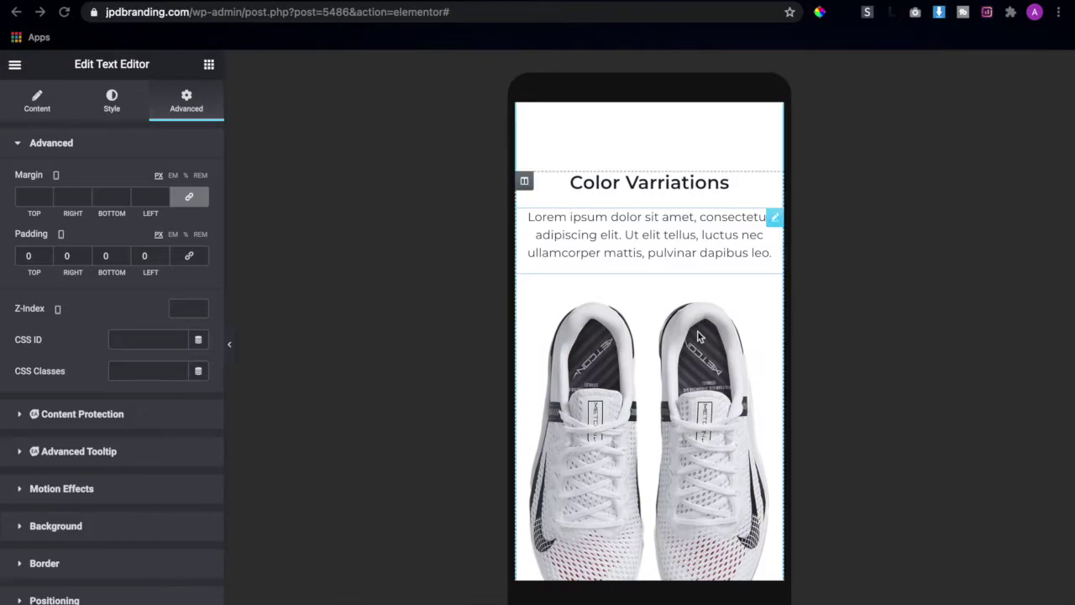
- Review the carousel in the mobile preview by inspecting its image style settings and paging through slides, and open the preview device choices
scroll(697, 335, "down", 2)
scroll(698, 336, "down", 1)
scroll(698, 336, "up", 2)
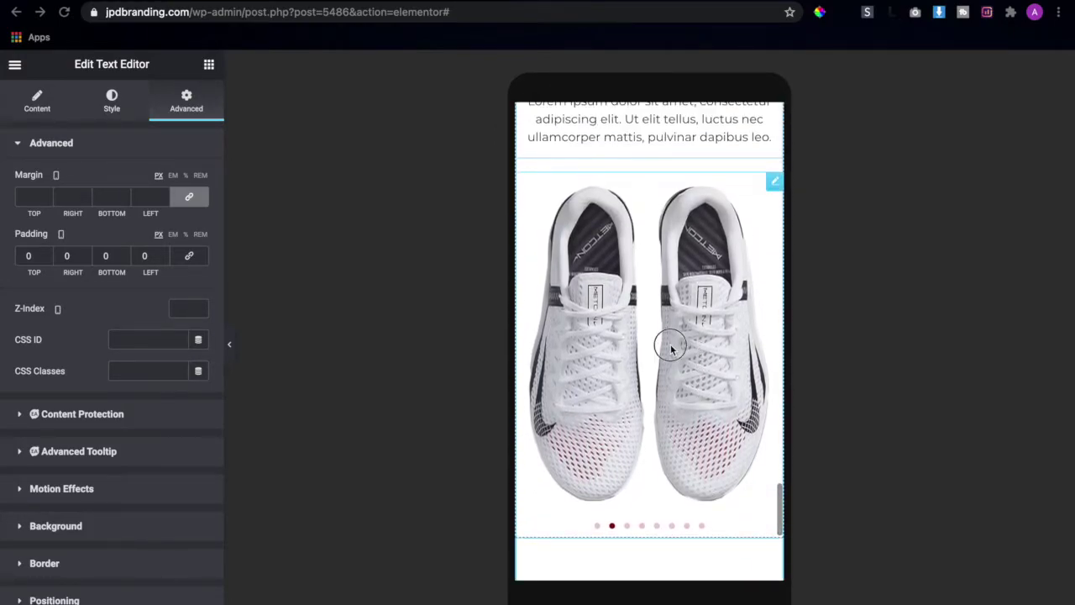
left_click(538, 336)
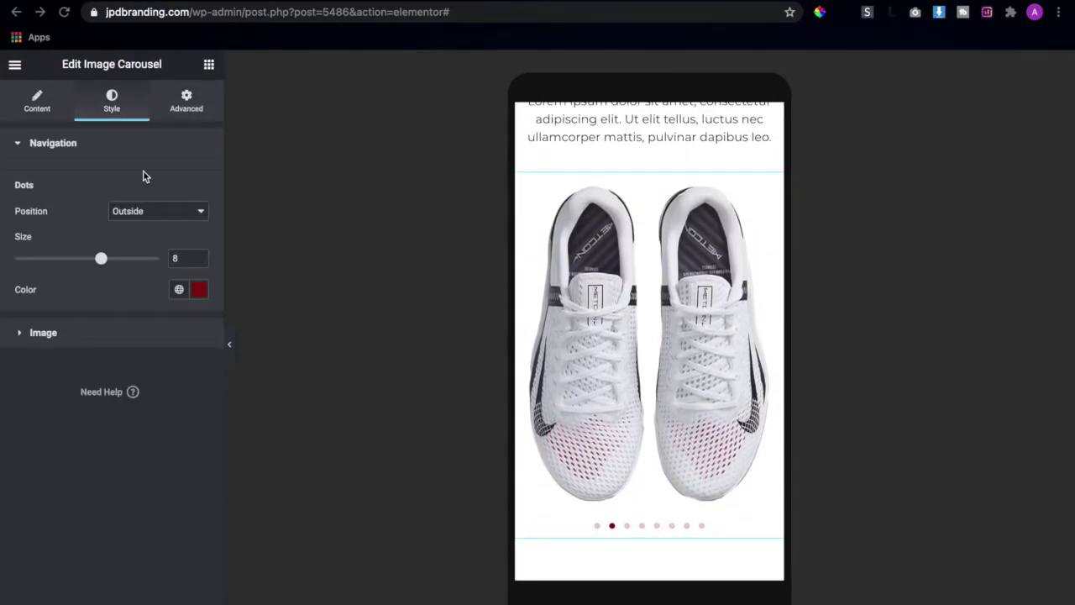
left_click(113, 336)
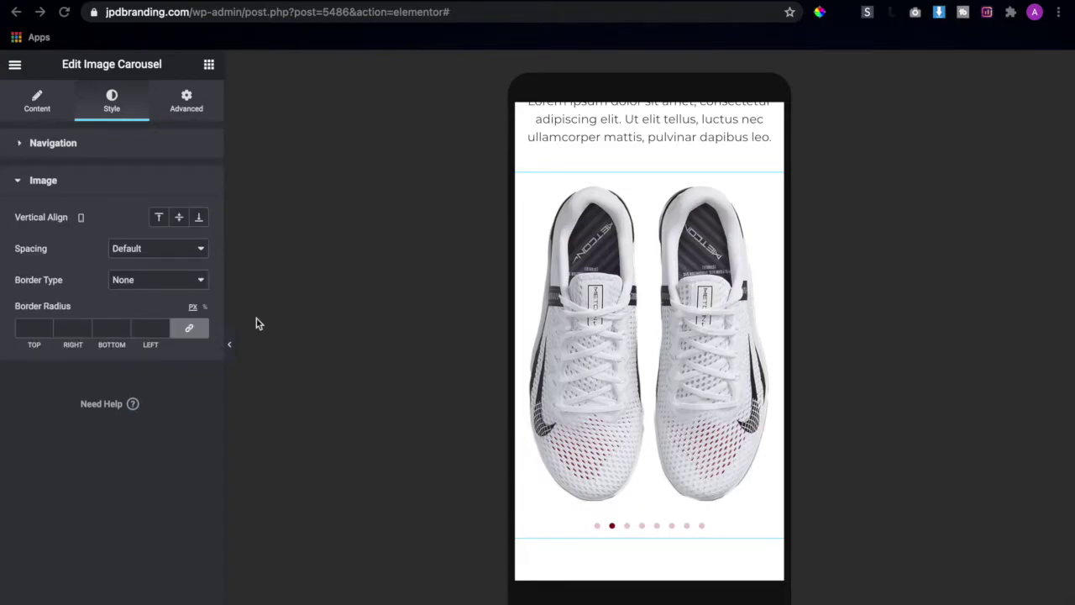
left_click(627, 527)
left_click(643, 527)
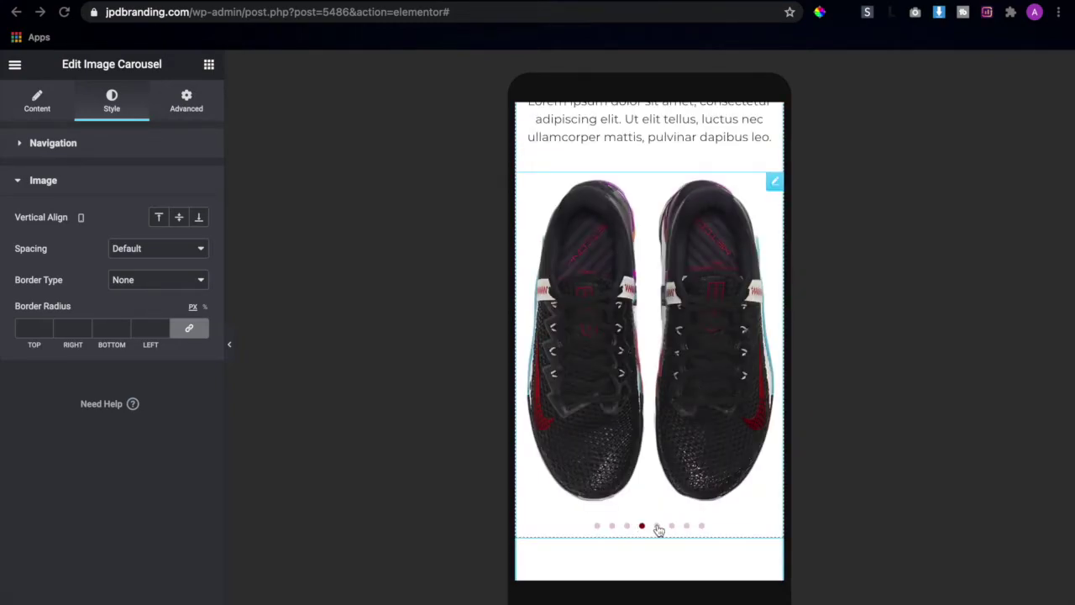
left_click(659, 527)
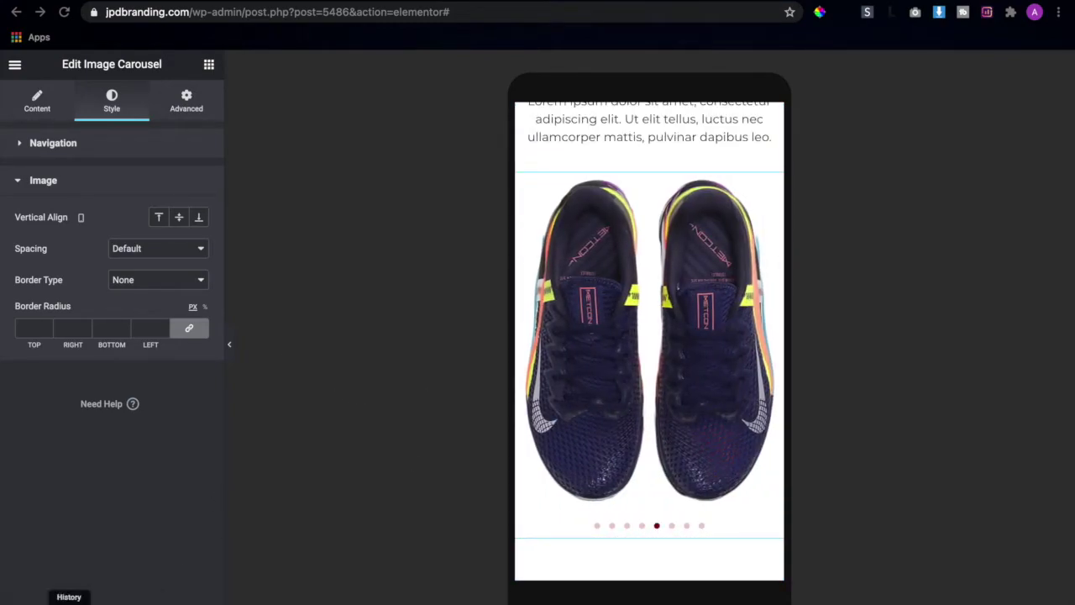
scroll(585, 426, "up", 5)
scroll(585, 426, "down", 4)
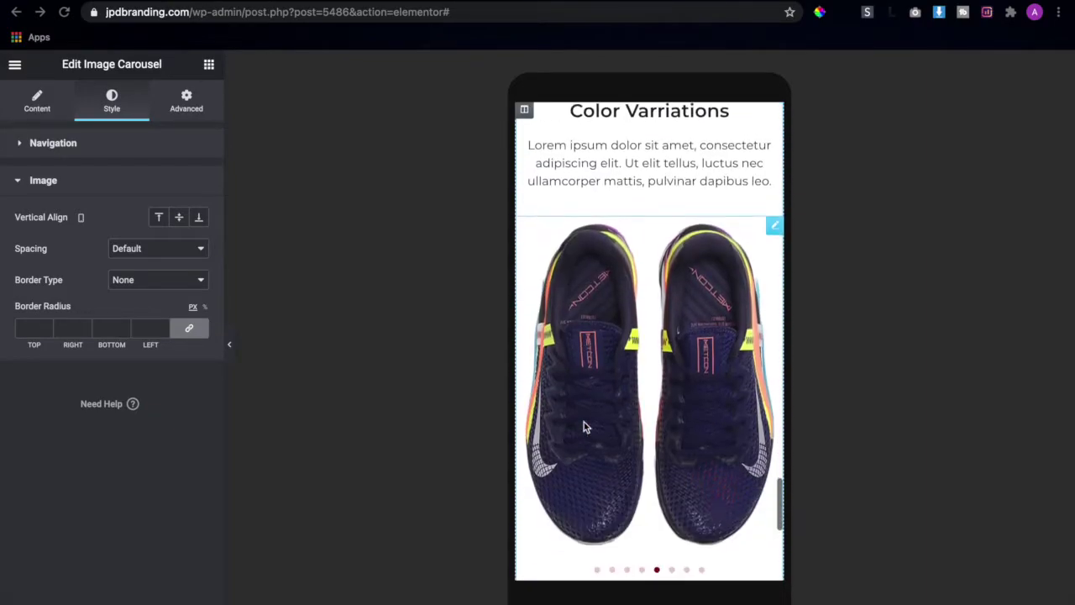
left_click(88, 598)
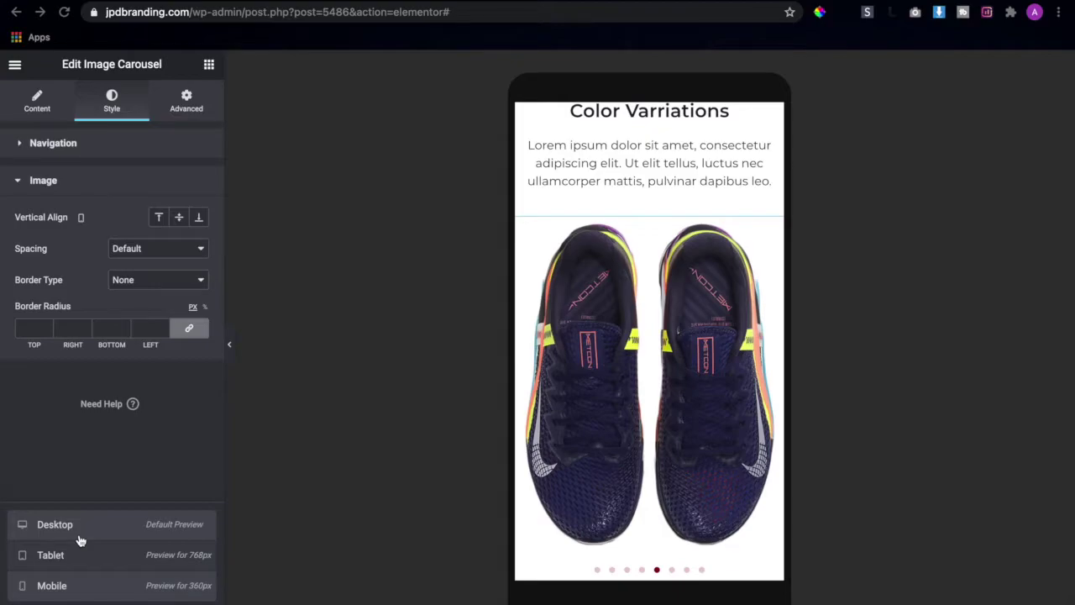
- Switch to Adobe XD and examine the landing page from the header to the Designed For Heavily Weighted and Highly Intensive Workout section
scroll(731, 461, "down", 3)
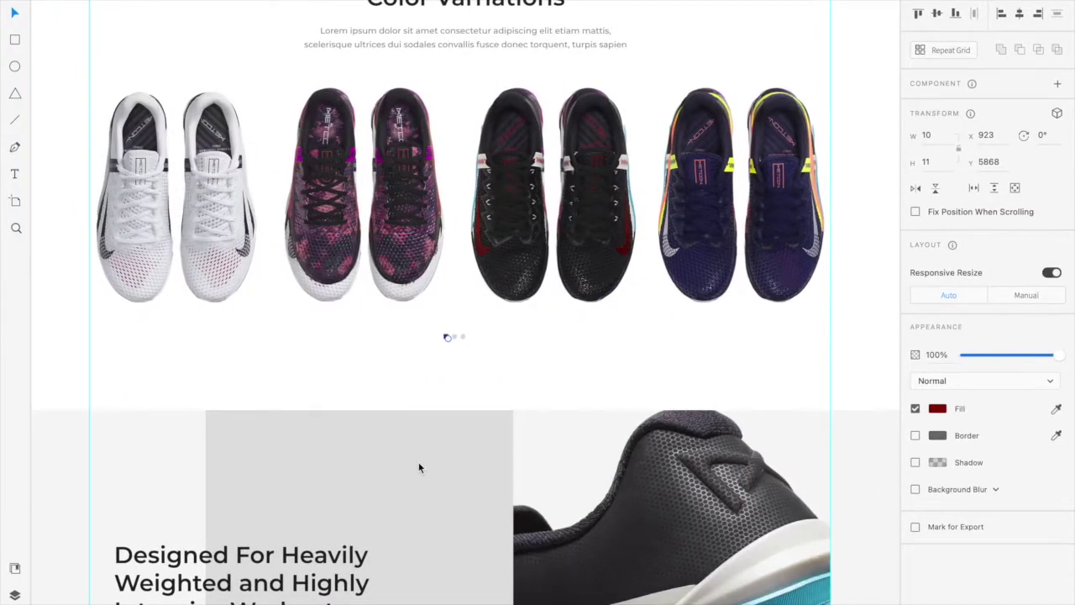
scroll(418, 468, "down", 4)
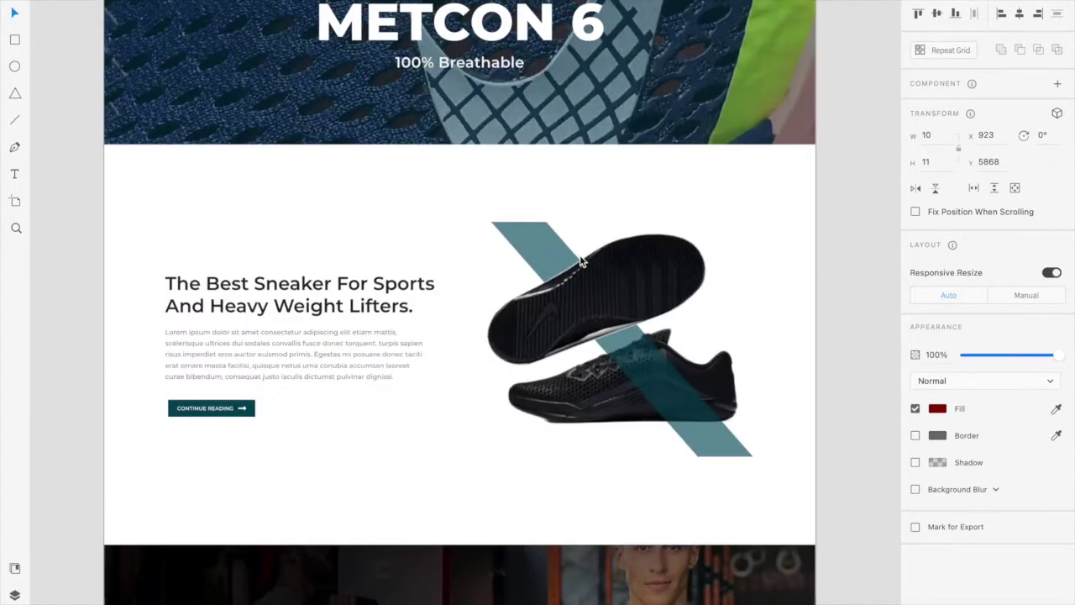
scroll(581, 262, "up", 10)
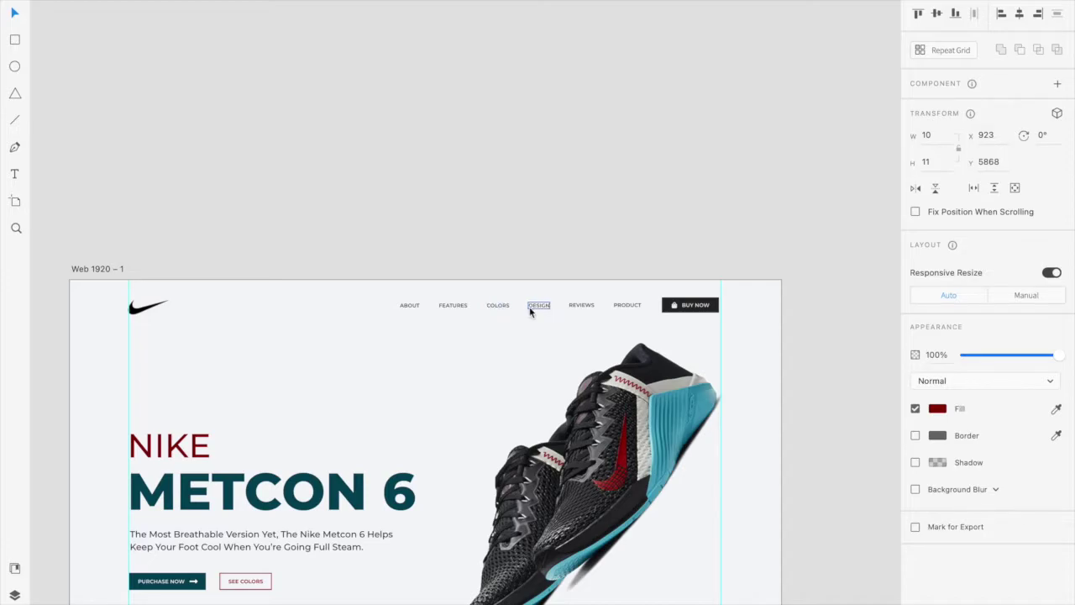
scroll(538, 311, "down", 10)
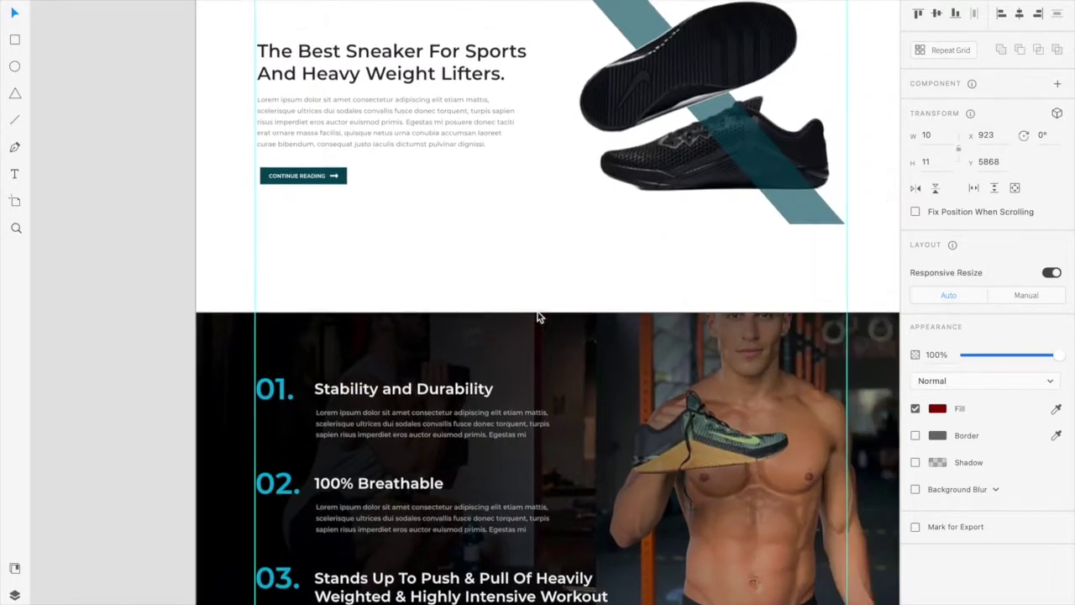
scroll(538, 314, "down", 15)
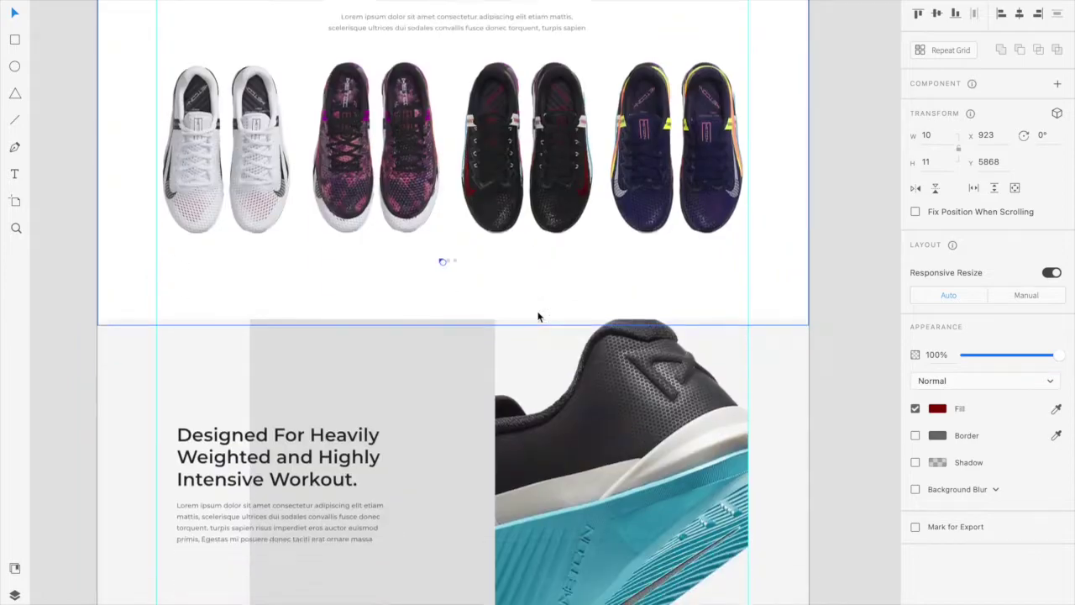
scroll(538, 316, "down", 5)
scroll(537, 312, "up", 1)
scroll(537, 311, "up", 5, "ctrl")
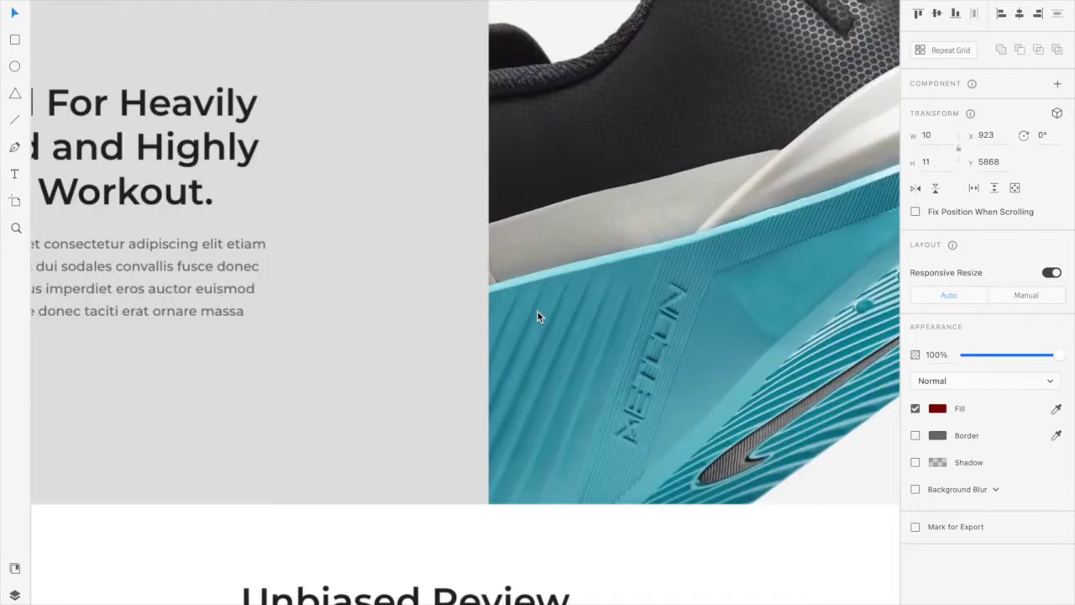
scroll(537, 312, "down", 6, "ctrl")
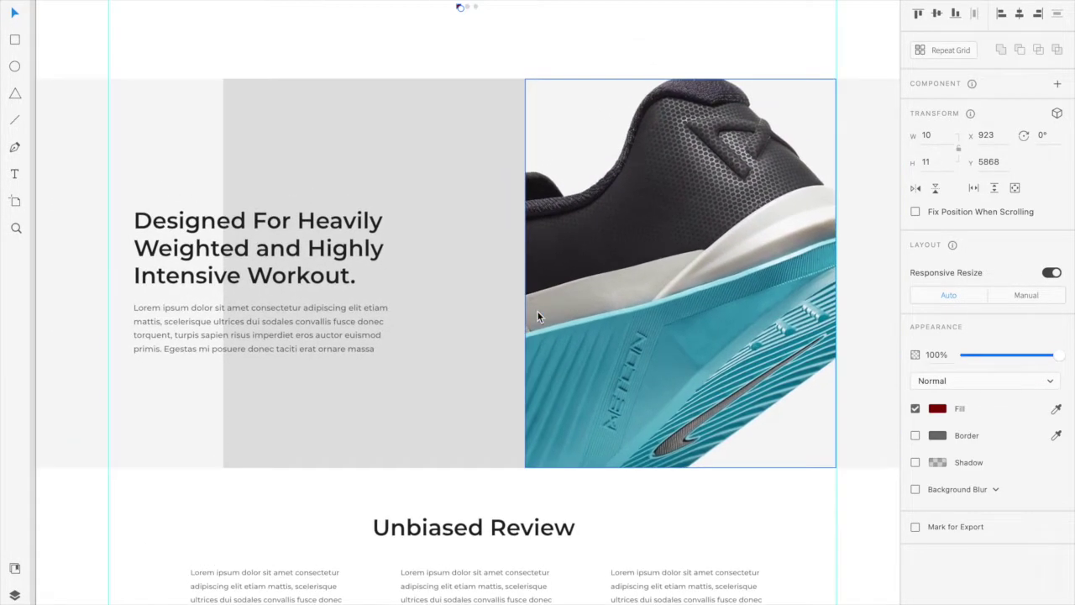
scroll(536, 318, "down", 2, "ctrl")
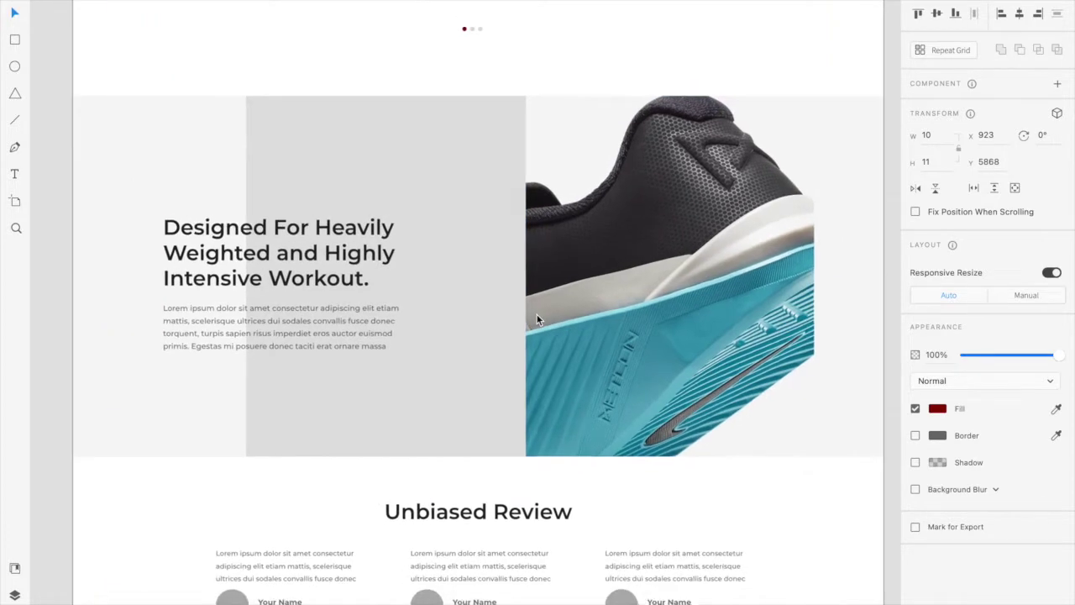
- Clear the selection in the Adobe XD design, switch back to Elementor and add a two-column section below the shoe carousel
scroll(537, 319, "right", 1)
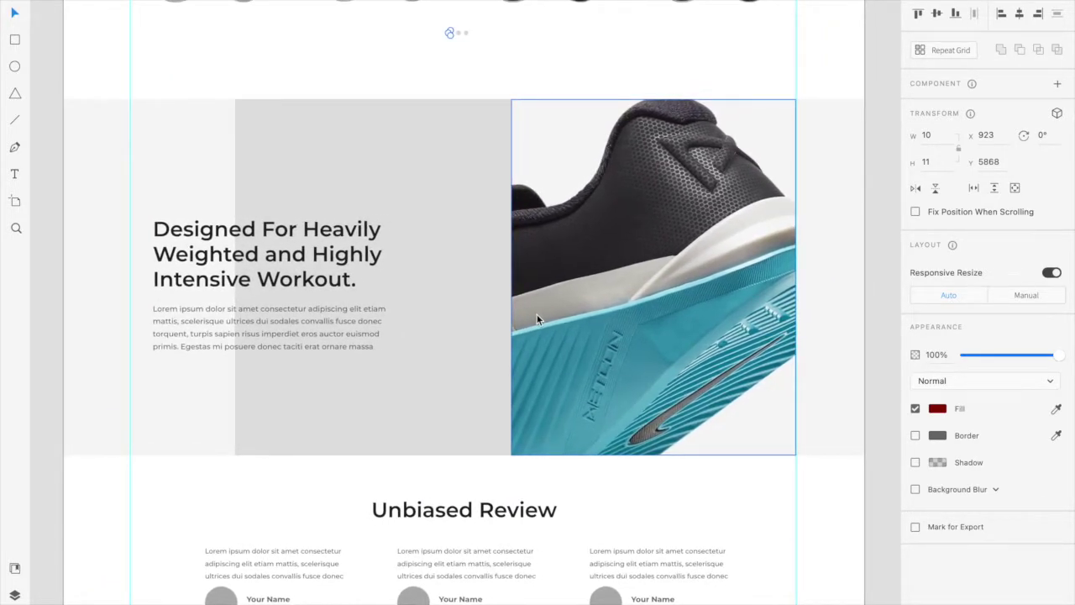
left_click(48, 90)
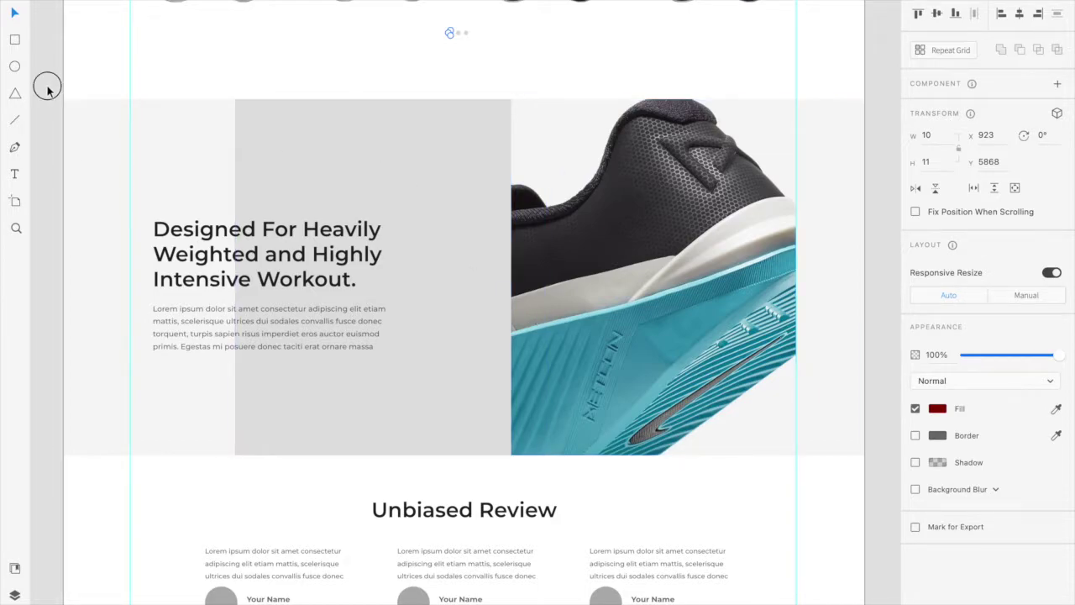
key("Escape")
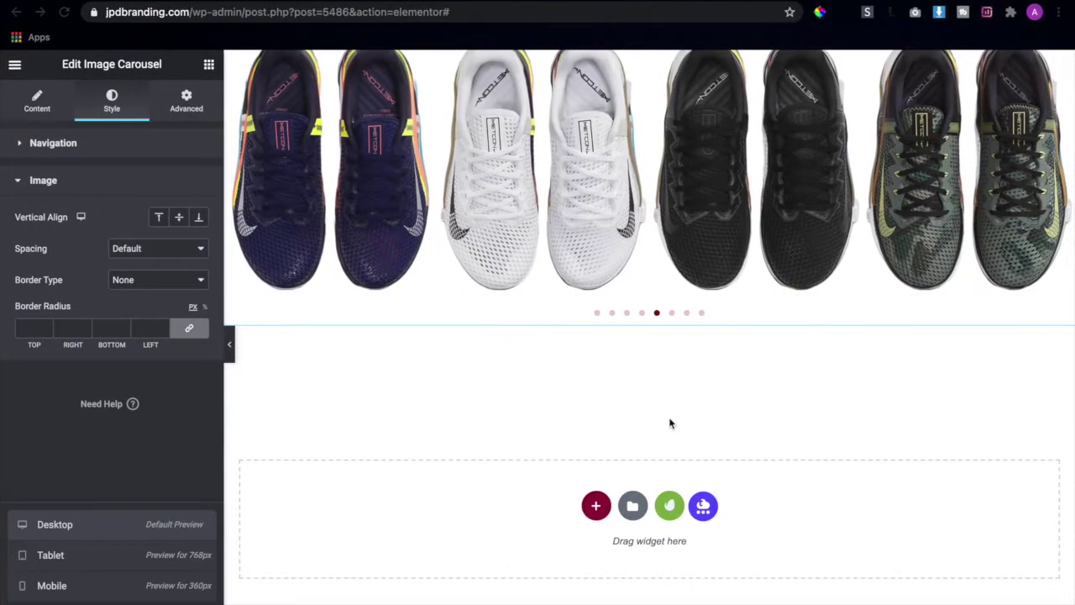
left_click(596, 506)
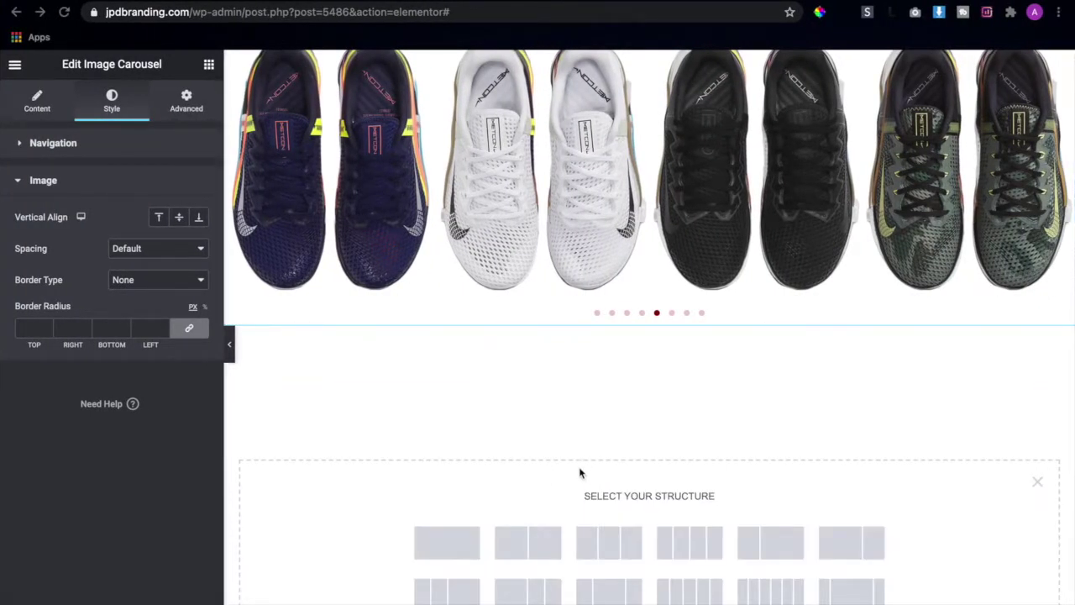
left_click(527, 549)
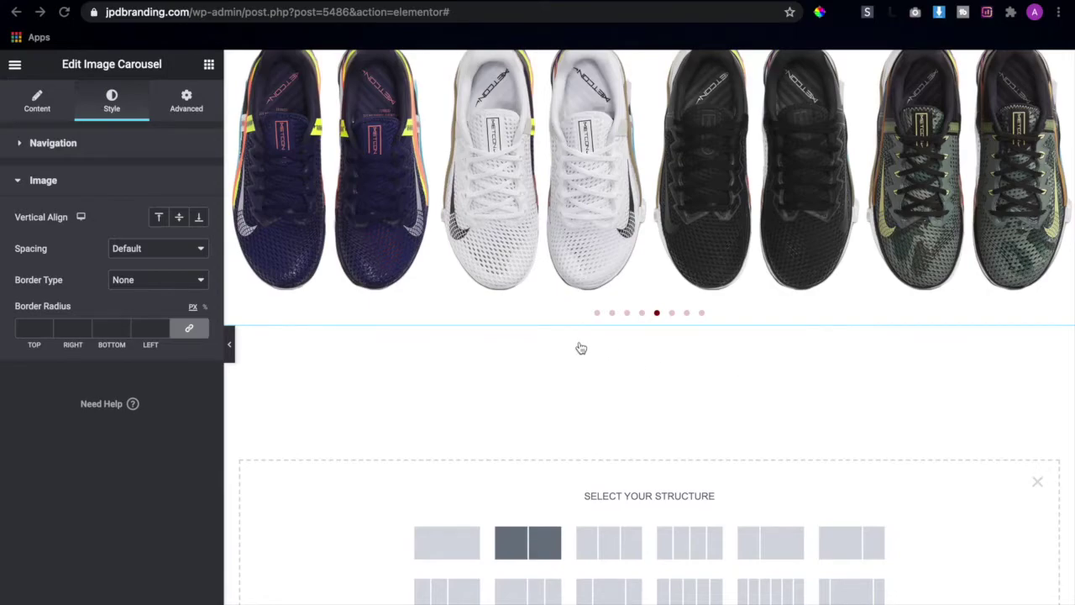
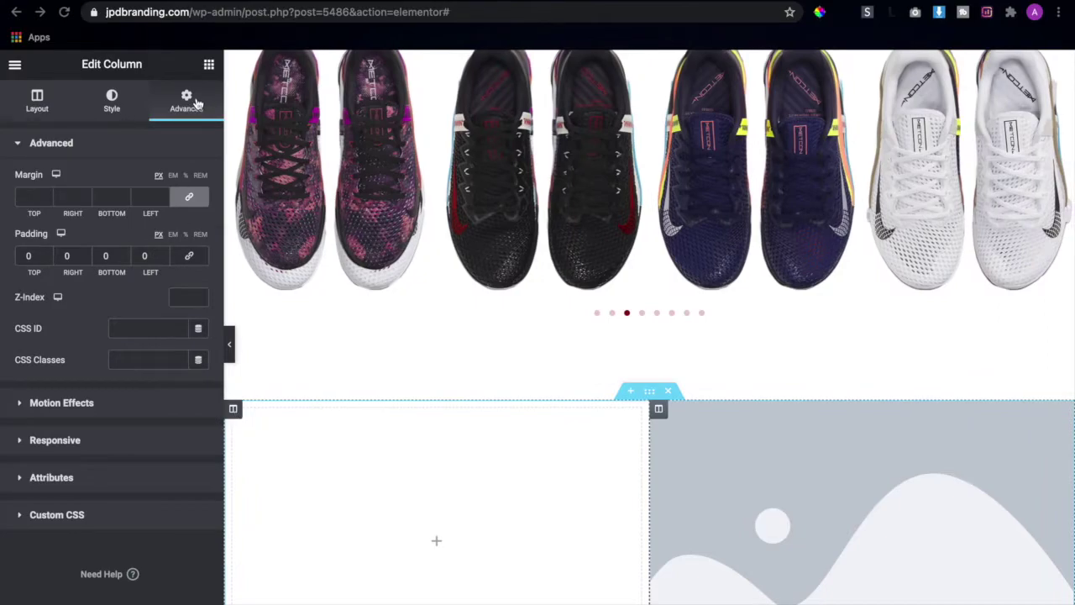
- Insert metcon-6-training-shoe-d7wF0Q-6-copy1.jpg from the media library into the image widget of the new section's second column
left_click(196, 104)
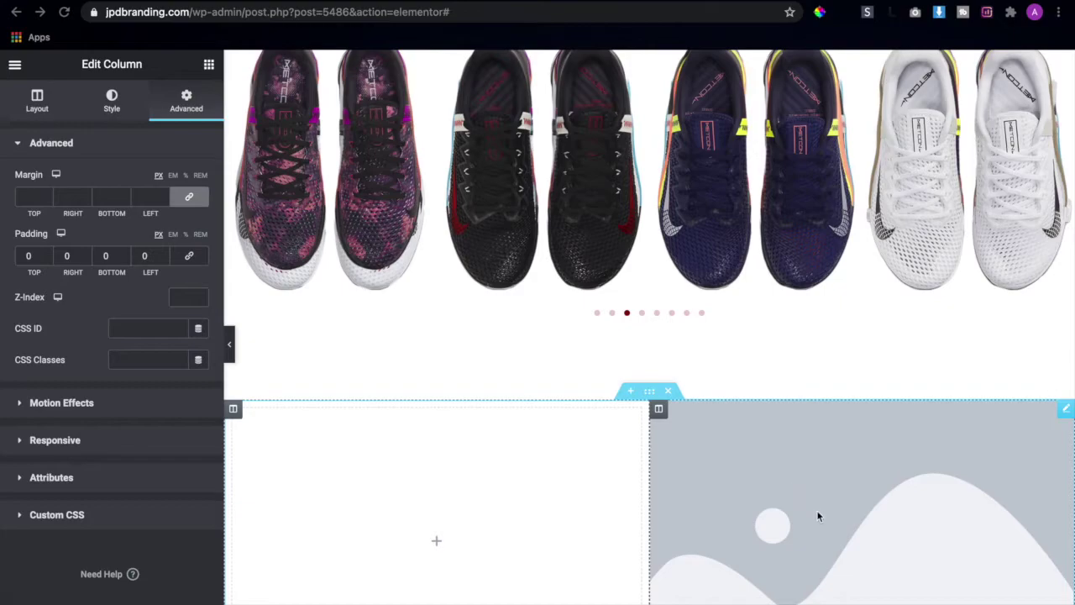
left_click(851, 531)
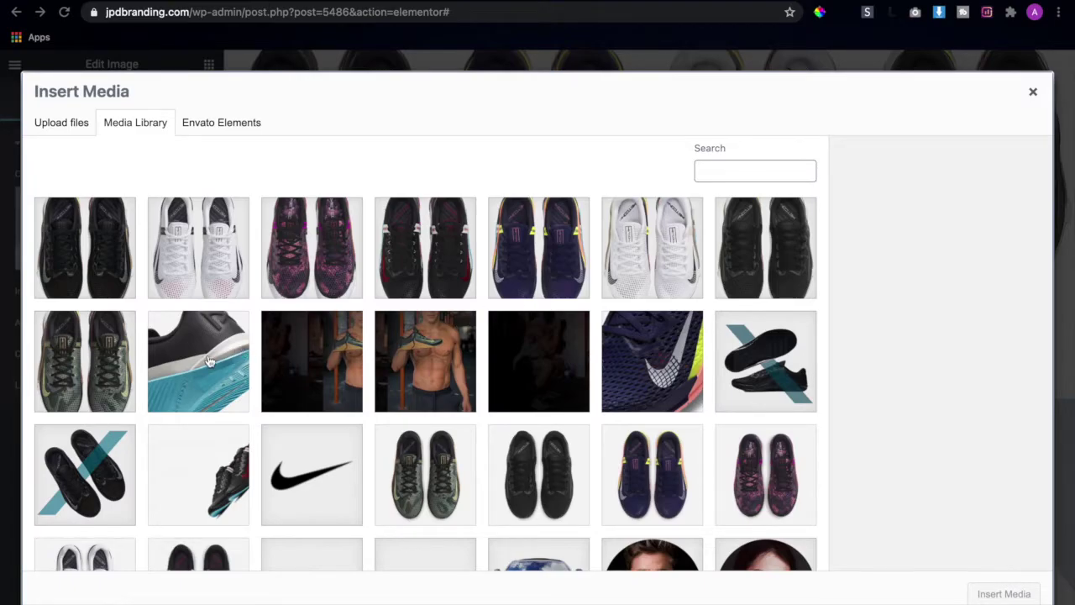
left_click(210, 361)
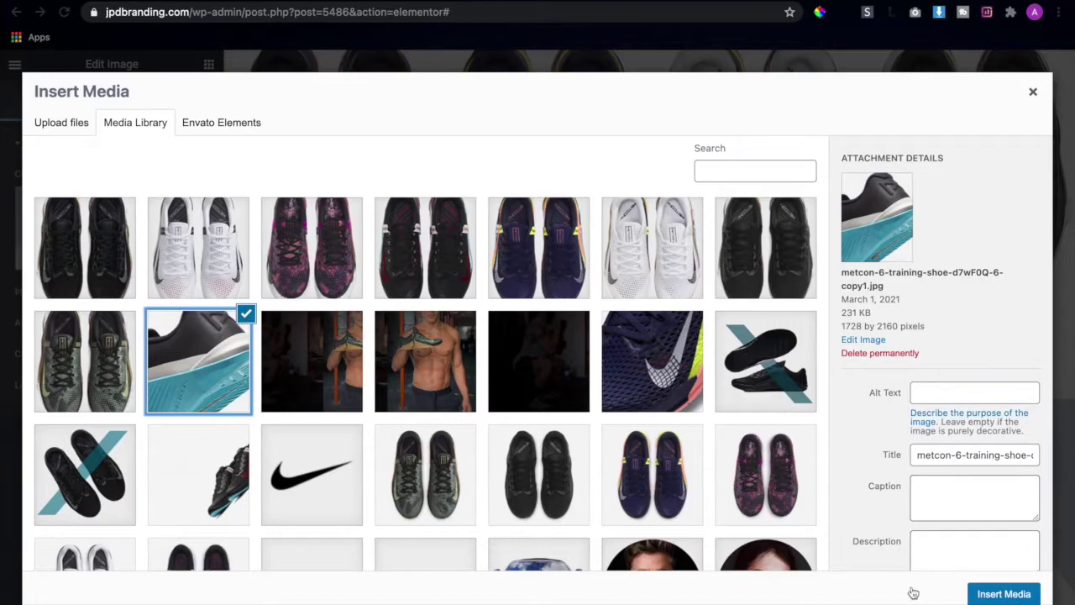
left_click(1004, 593)
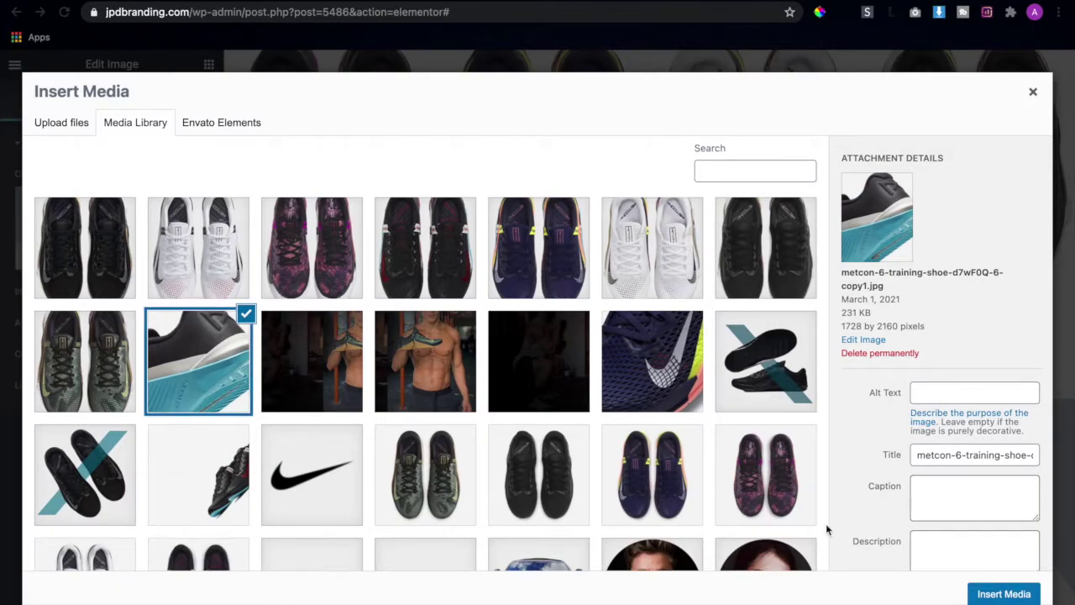
scroll(774, 498, "down", 3)
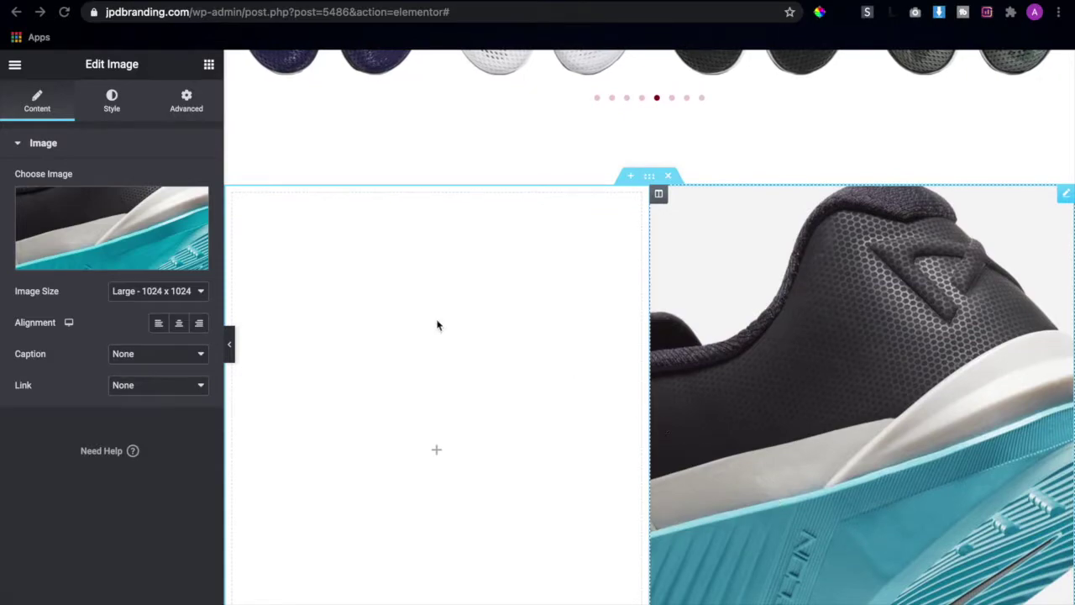
- Select the new section for editing, and copy the fill hex code of the workout section's full-width background rectangle in Adobe XD
left_click(651, 181)
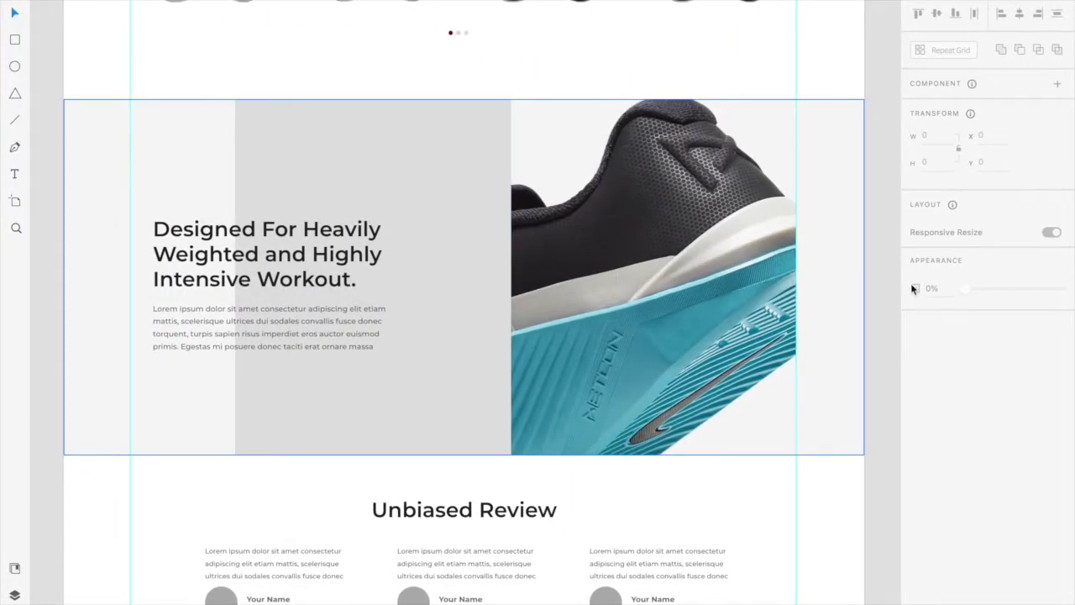
left_click(115, 157)
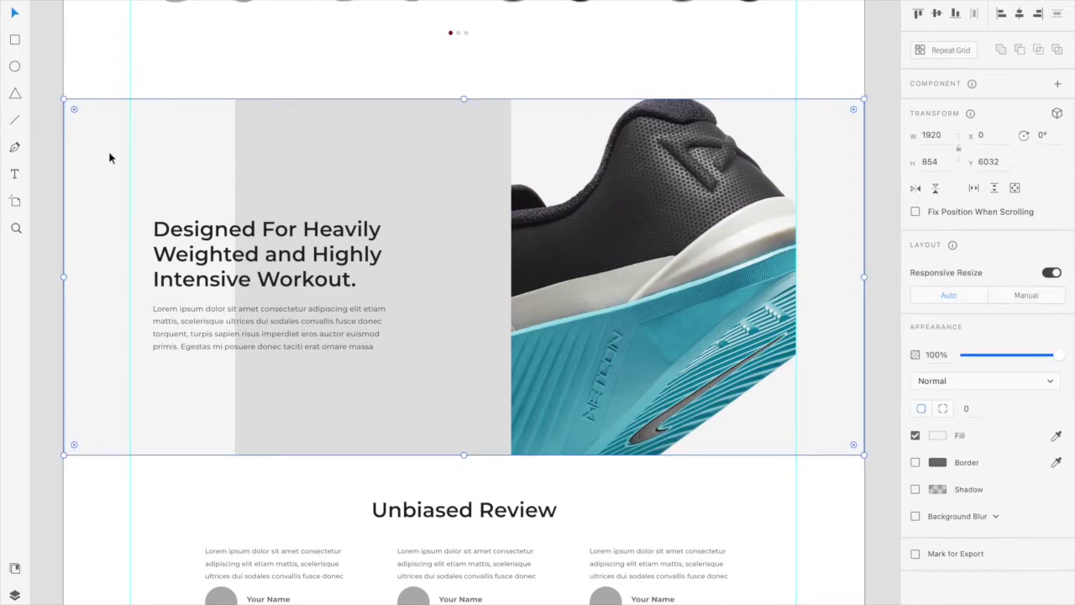
left_click(937, 435)
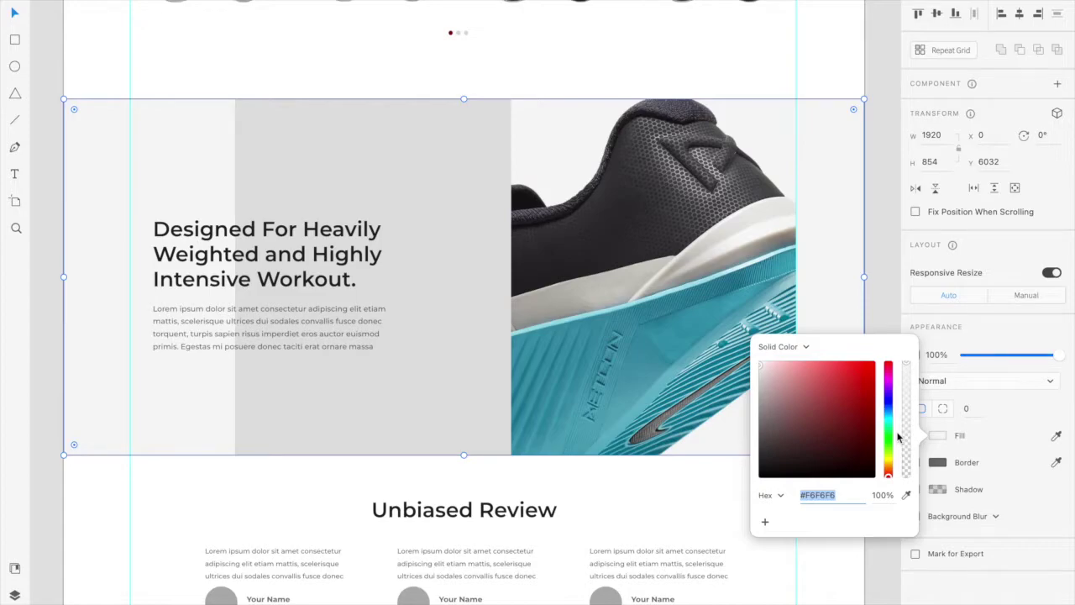
left_click(938, 437)
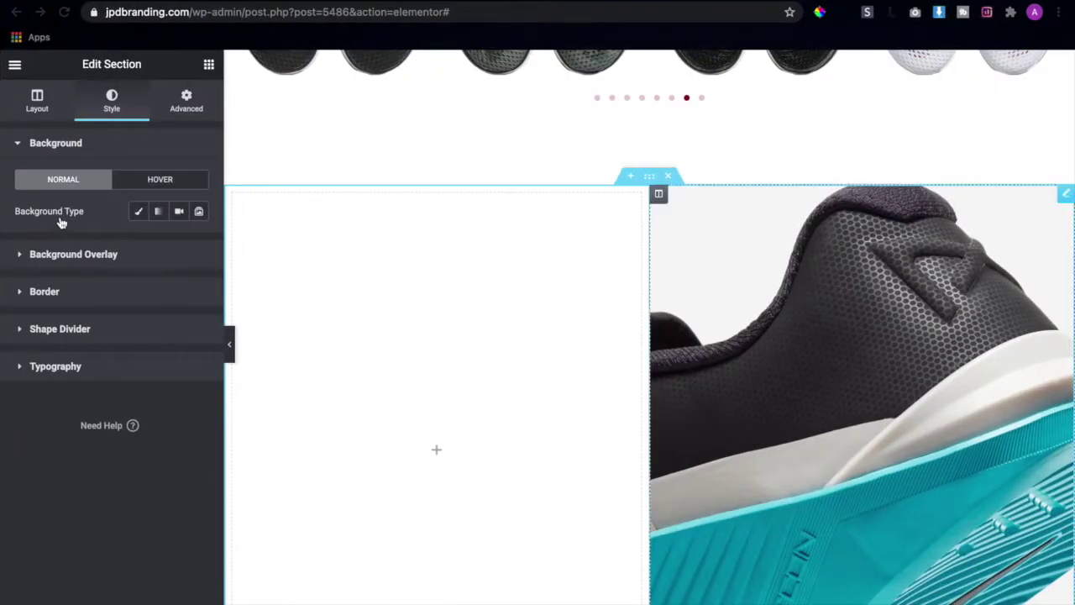
- Back in Elementor, give the new two-column section a classic background with the color #F6F6F6
left_click(140, 212)
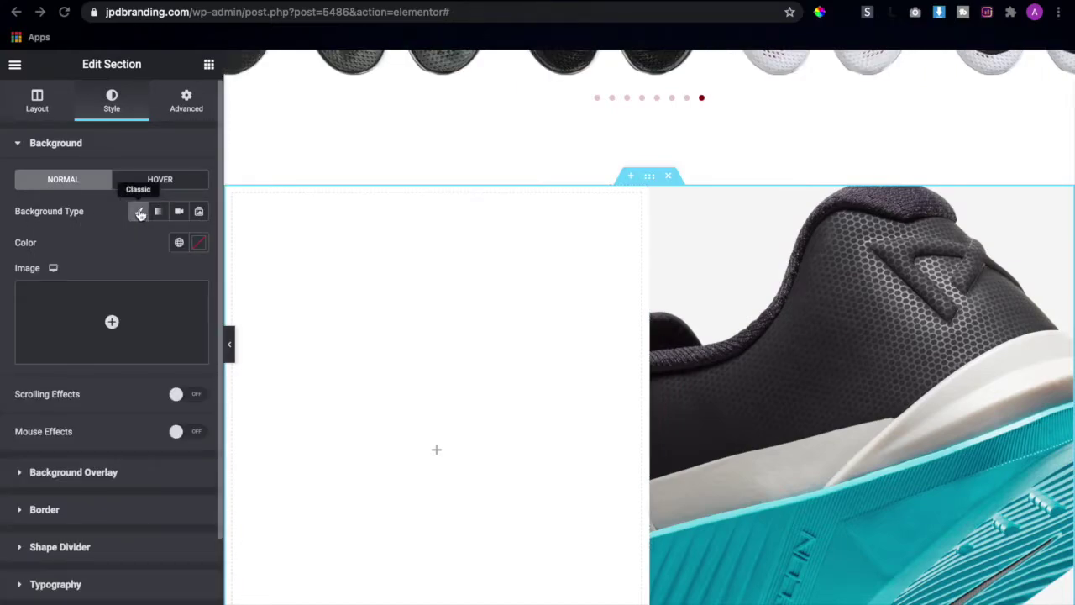
left_click(199, 243)
type("#f4f4f4")
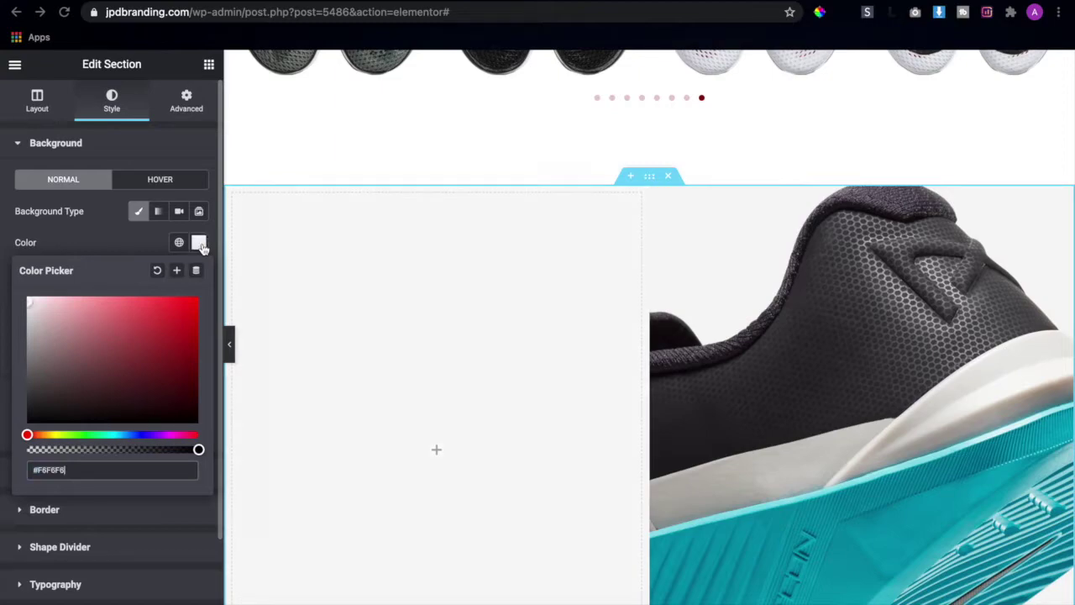
left_click(199, 244)
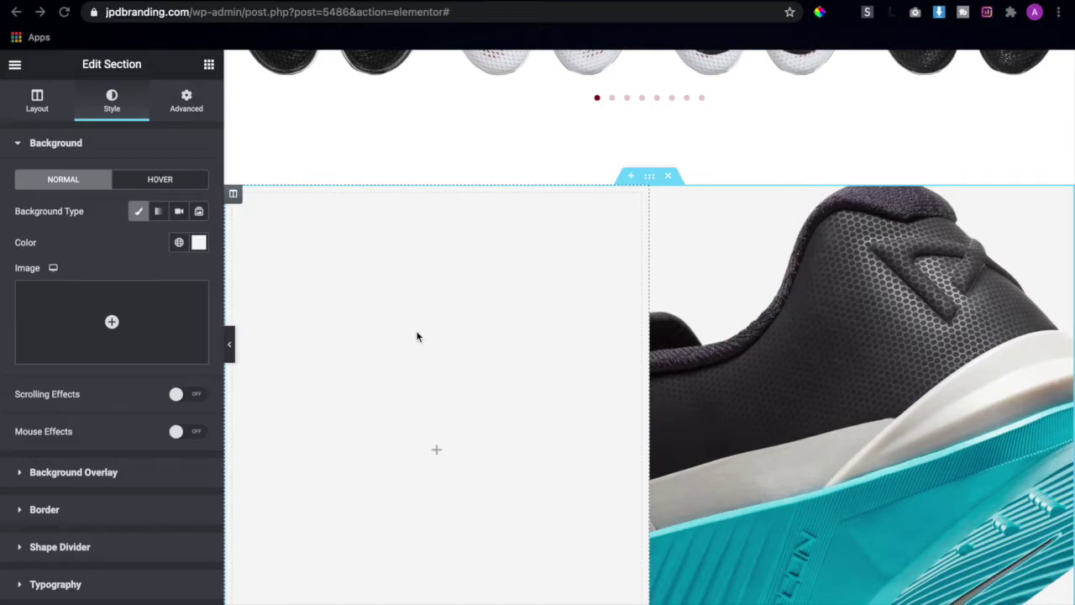
- Select the empty column for editing, and copy the fill hex code of the darker grey rectangle behind the workout heading in Adobe XD
scroll(546, 395, "down", 3)
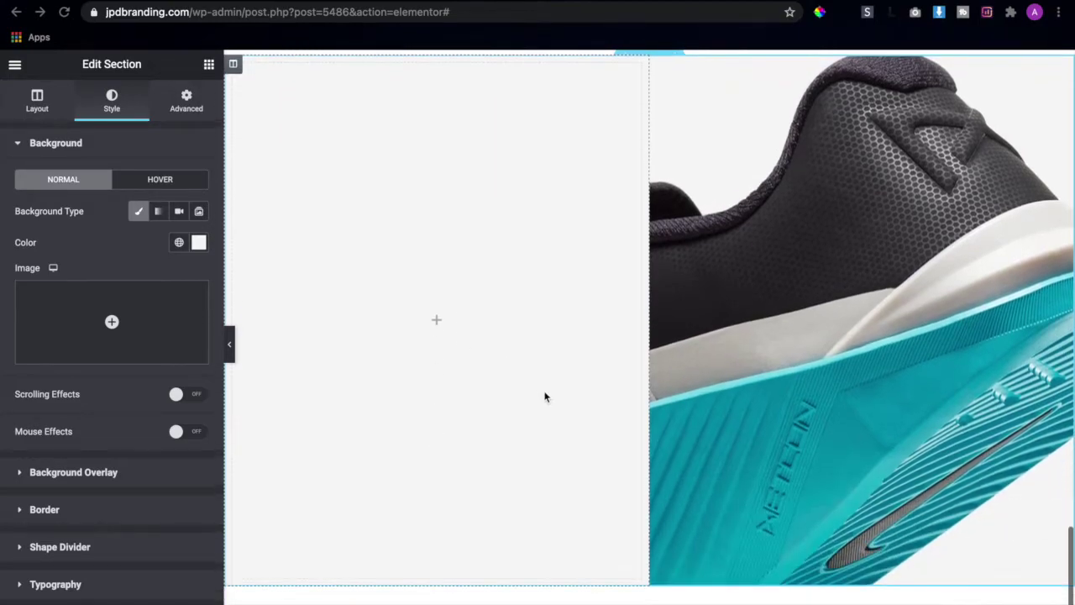
scroll(545, 396, "up", 1)
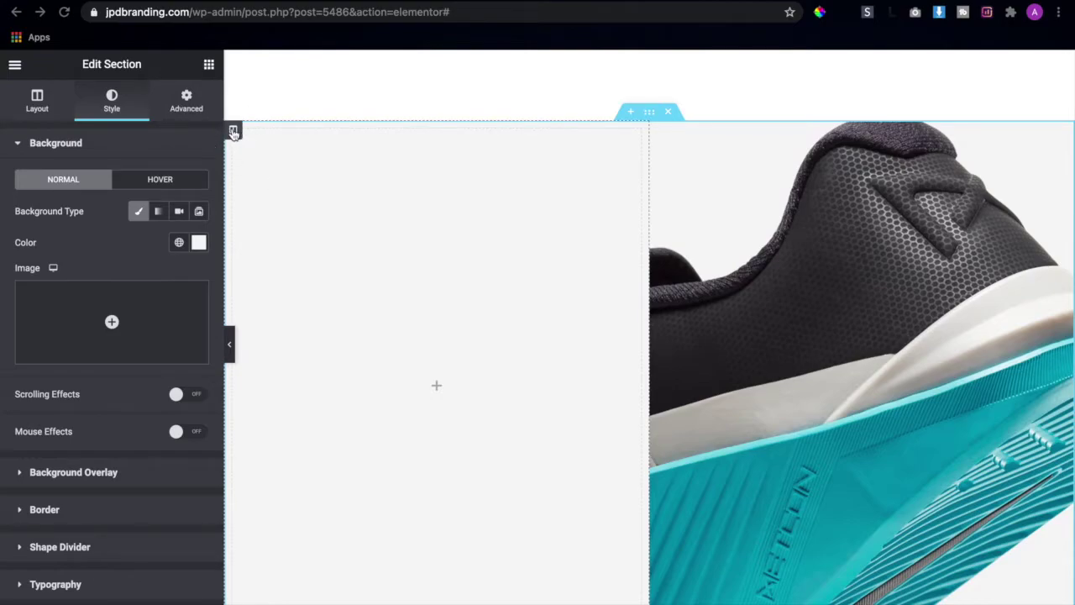
left_click(234, 131)
key("ctrl+Left")
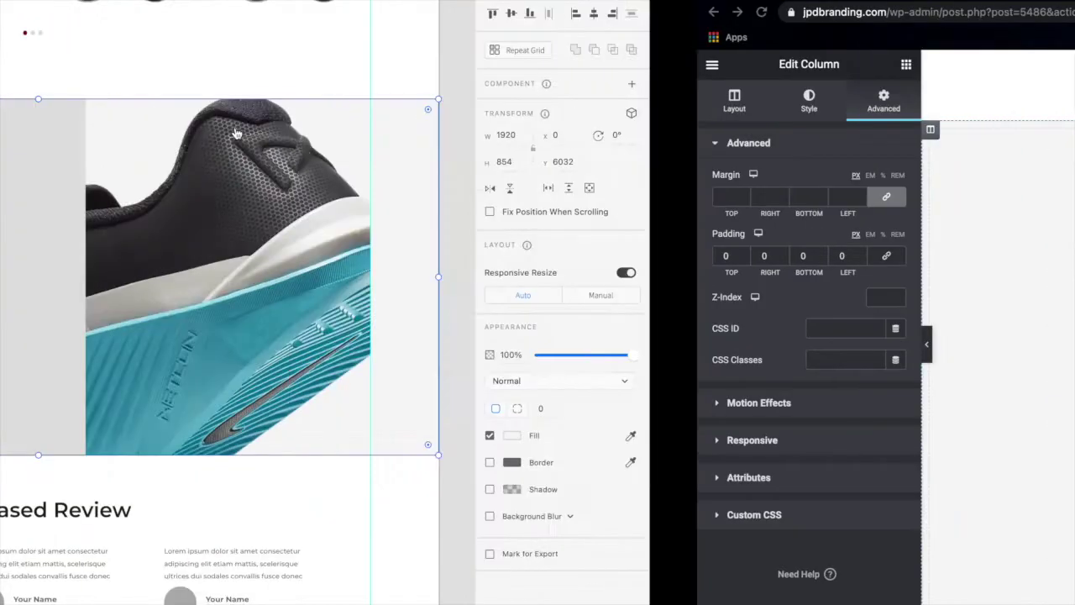
double_click(380, 138)
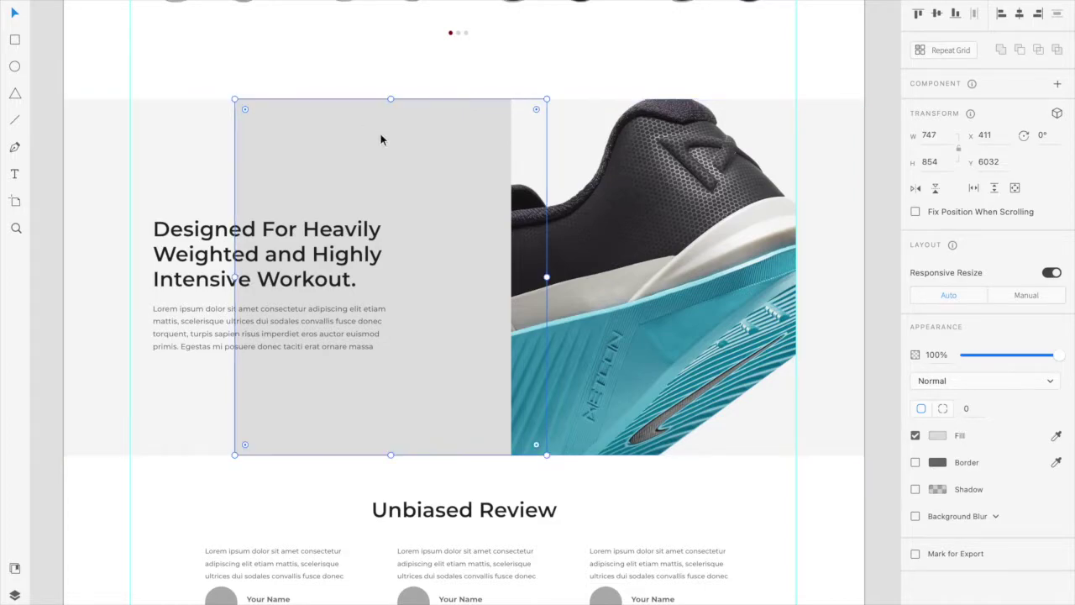
left_click(938, 436)
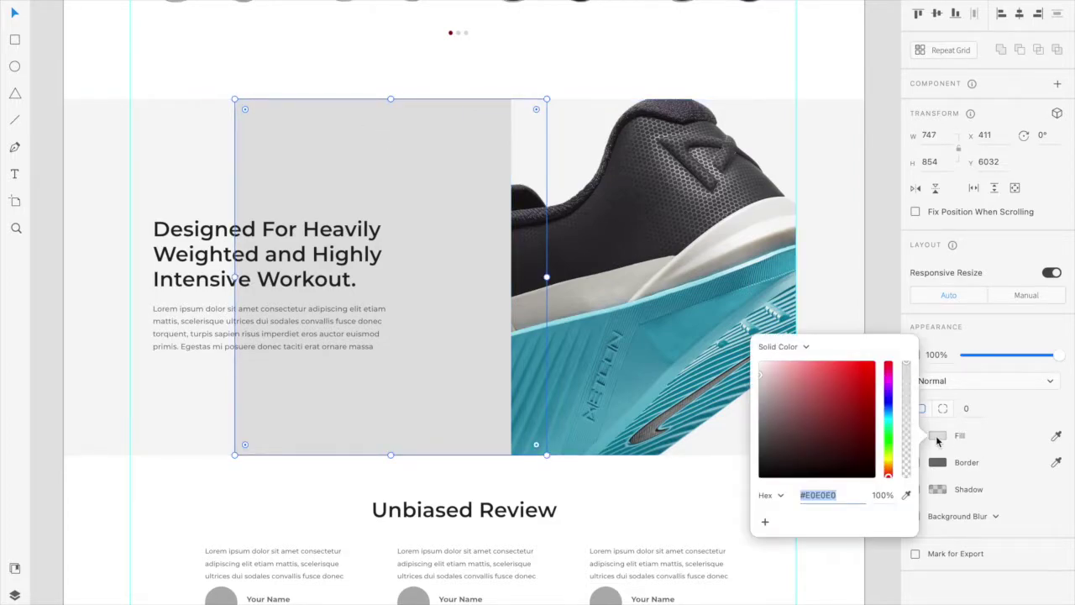
left_click(937, 437)
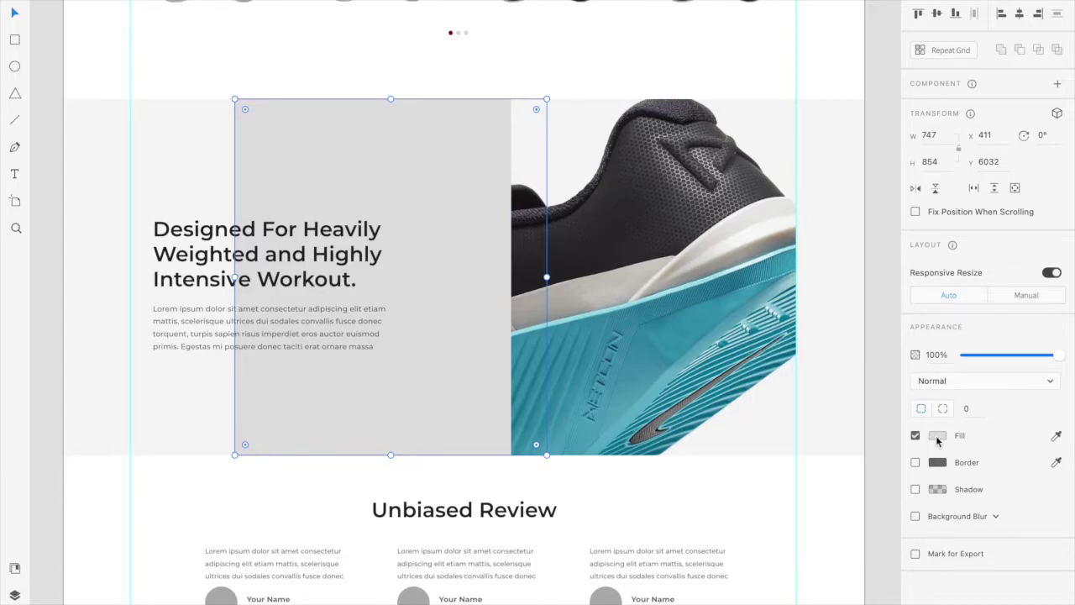
key("ctrl+Right")
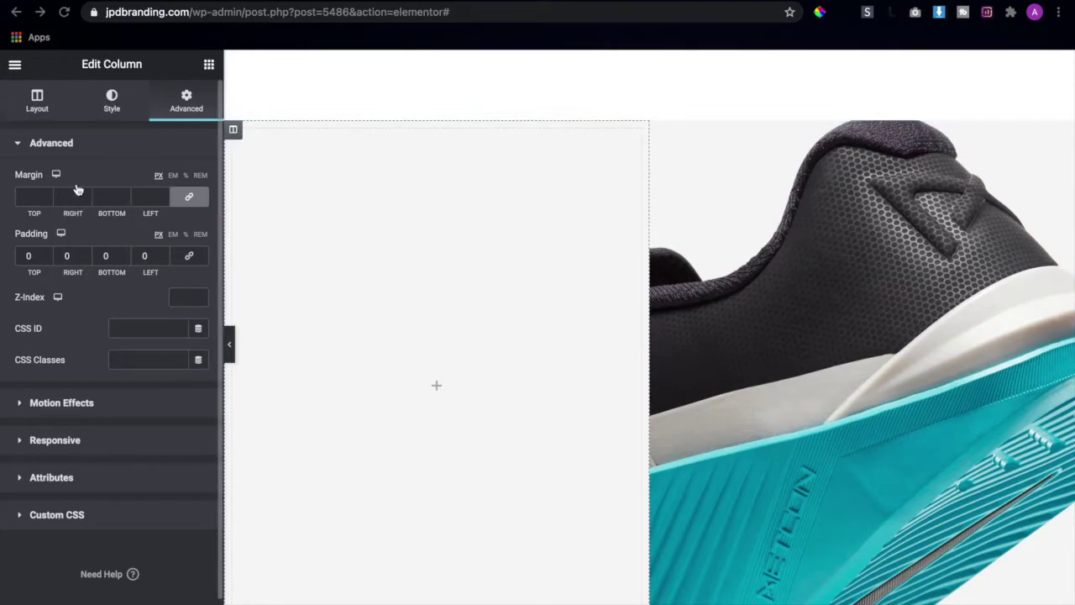
- Give the empty column a classic background with the color #E0E0E0 copied from the design
left_click(113, 105)
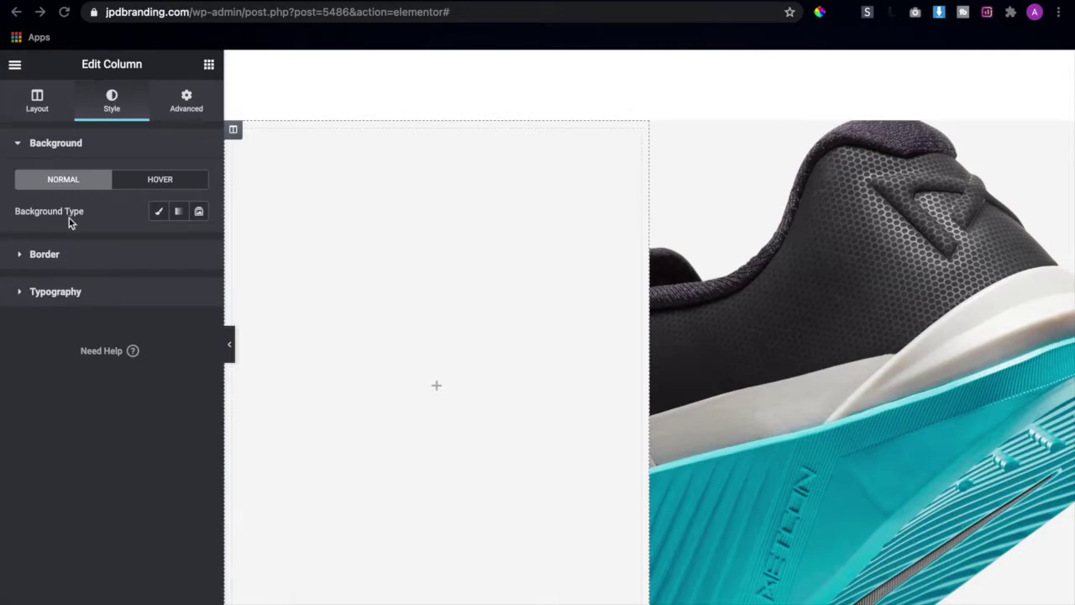
left_click(158, 211)
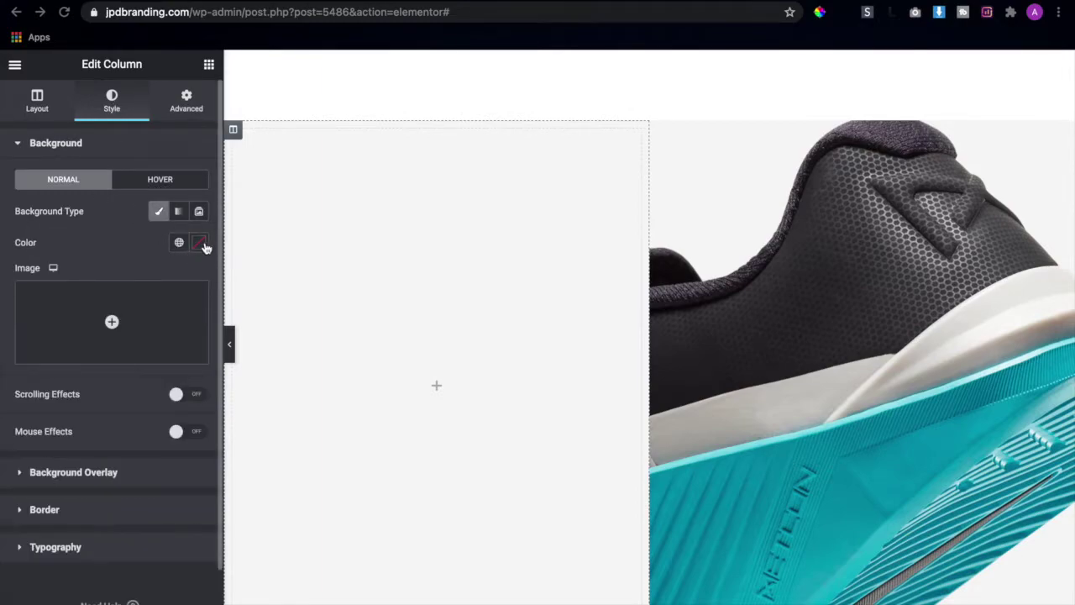
left_click(200, 242)
key("ctrl+v")
left_click(200, 243)
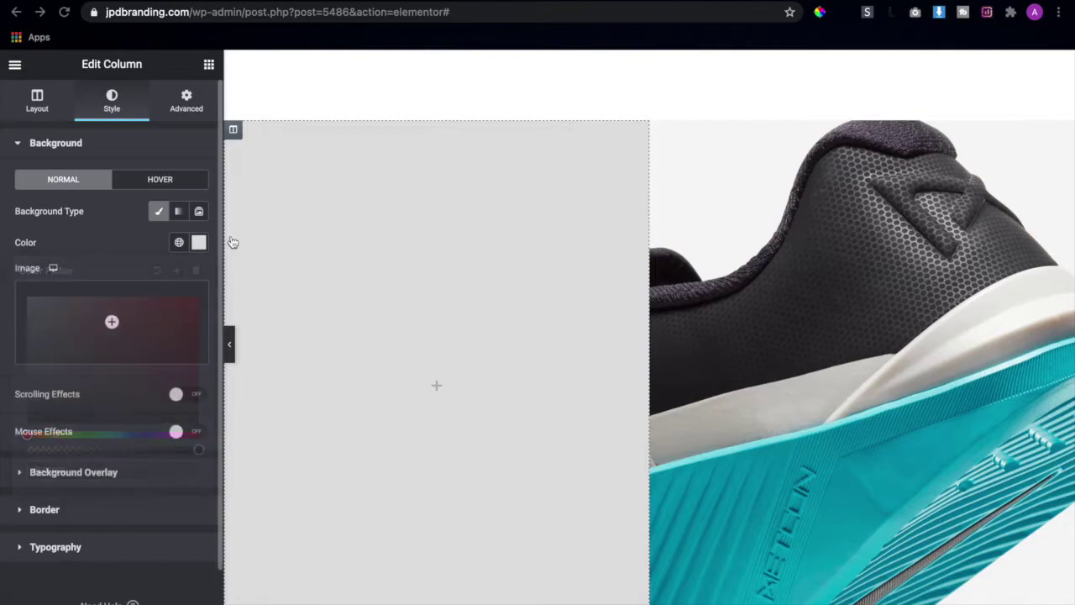
- Compare the section at full width, with the editing panel collapsed, against the Adobe XD design and restore the panel
left_click(231, 345)
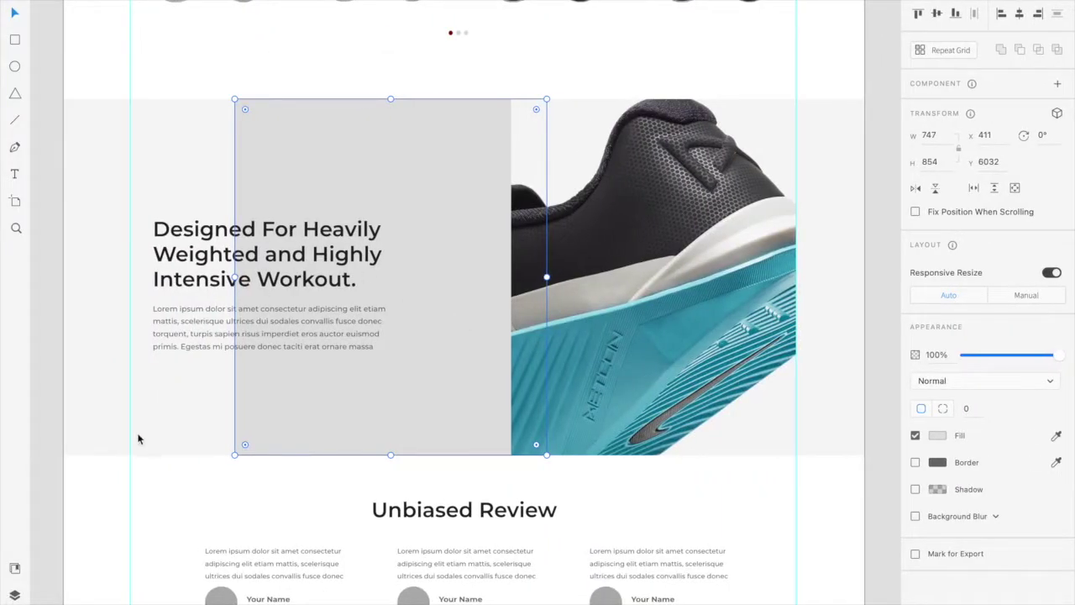
left_click(96, 502)
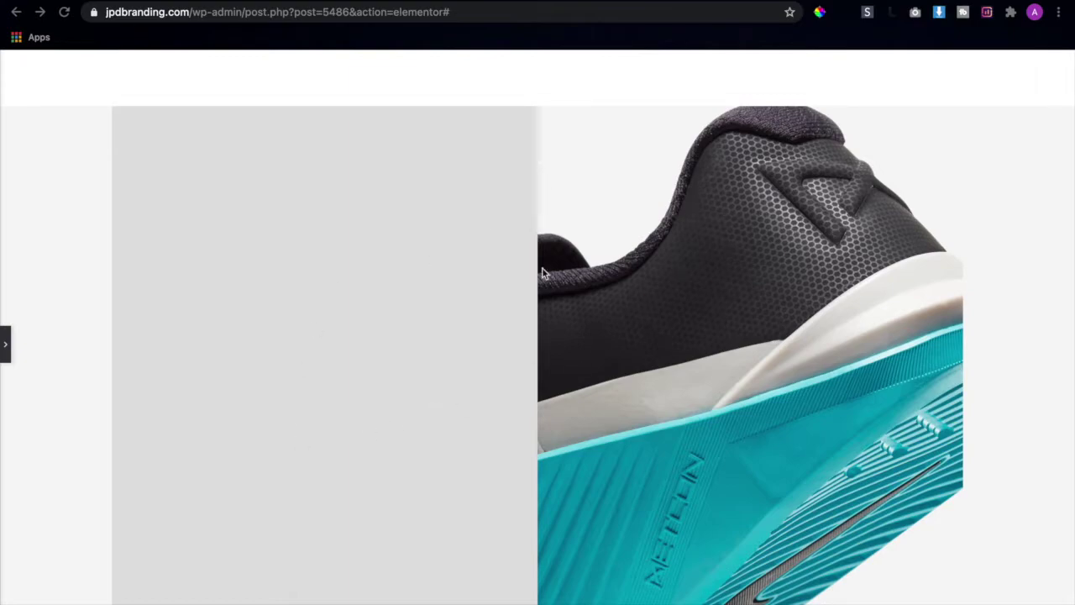
left_click(5, 344)
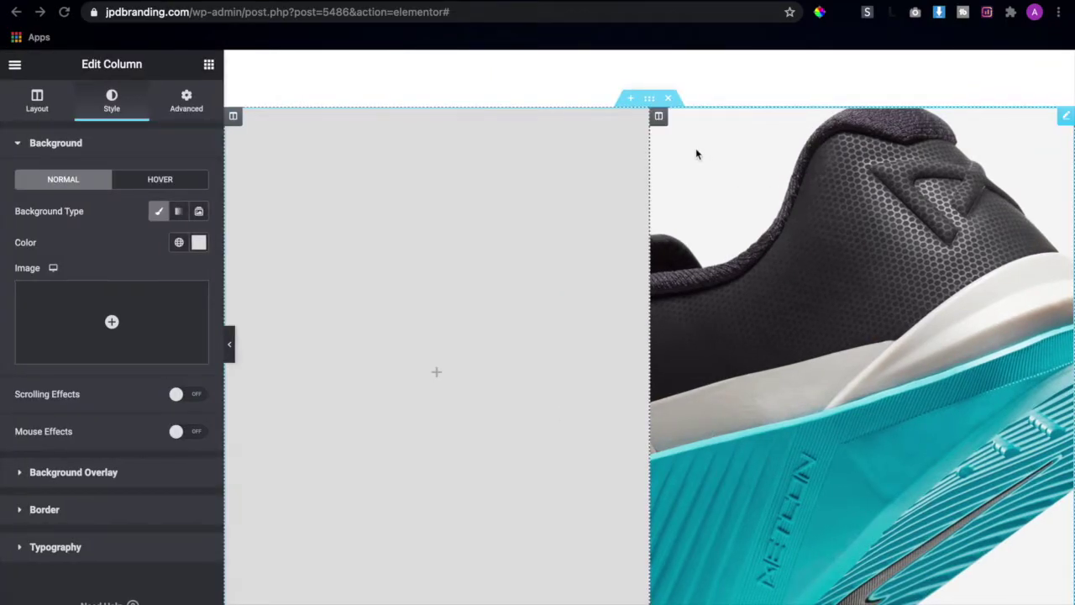
- Set the shoe image column's width to 42% and check the grey column's layout settings
left_click(661, 118)
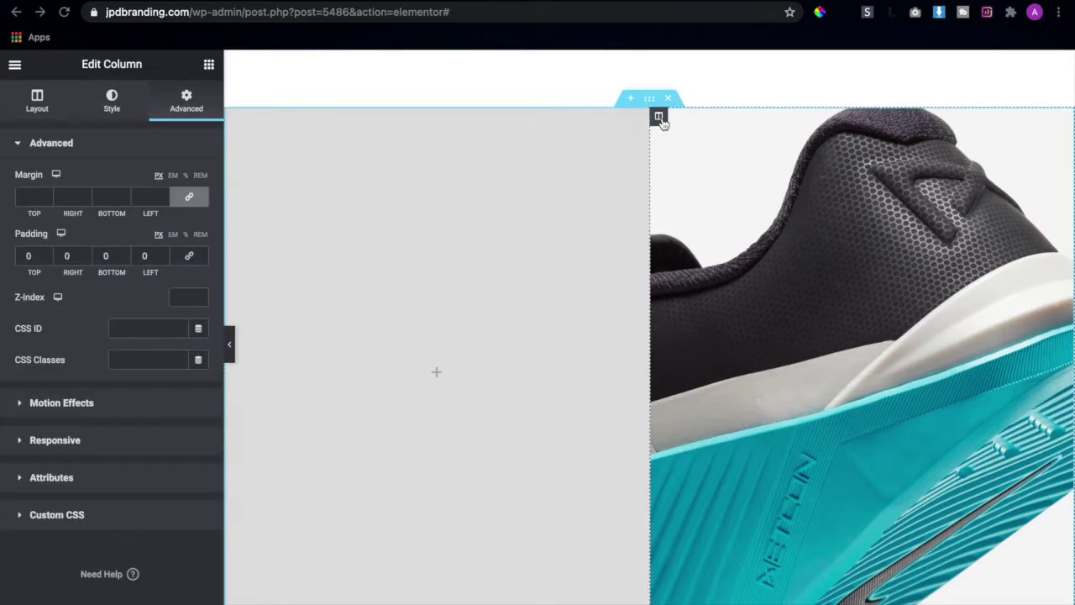
left_click(35, 106)
left_click(185, 178)
type("42")
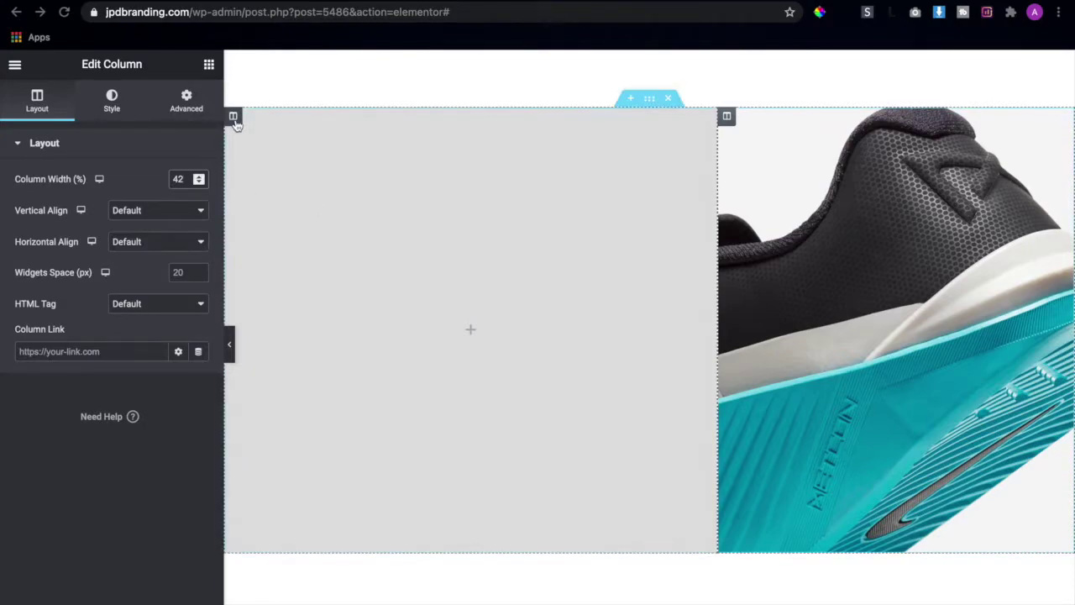
left_click(236, 124)
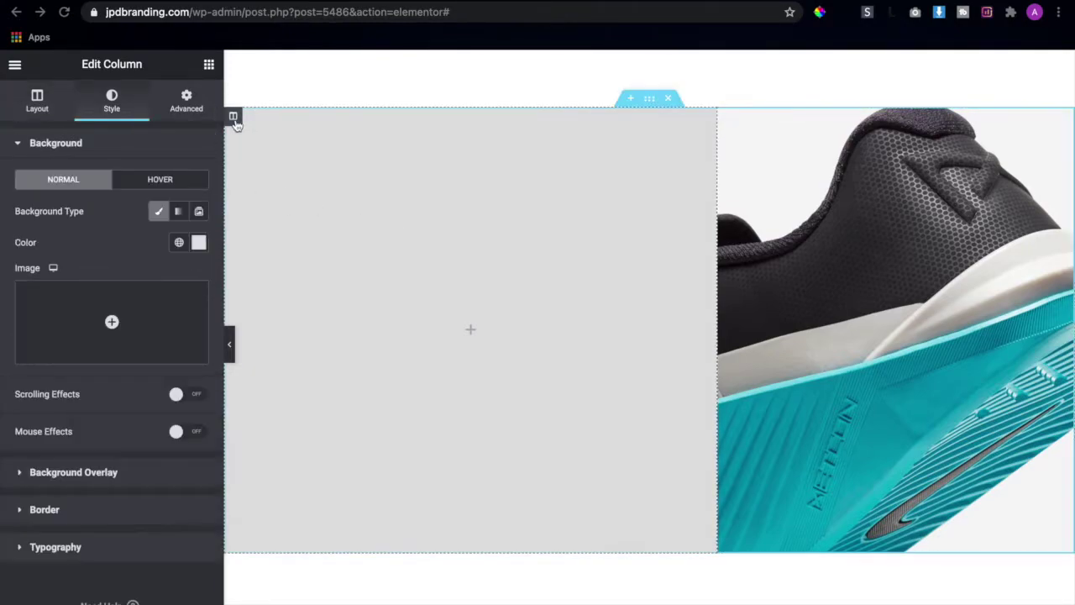
left_click(40, 110)
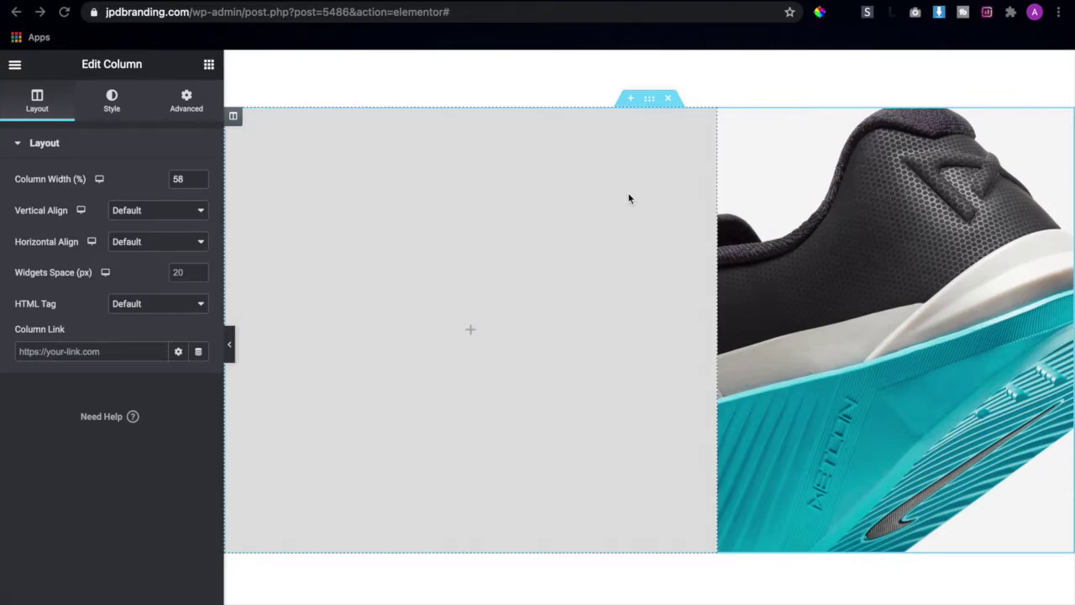
left_click(184, 101)
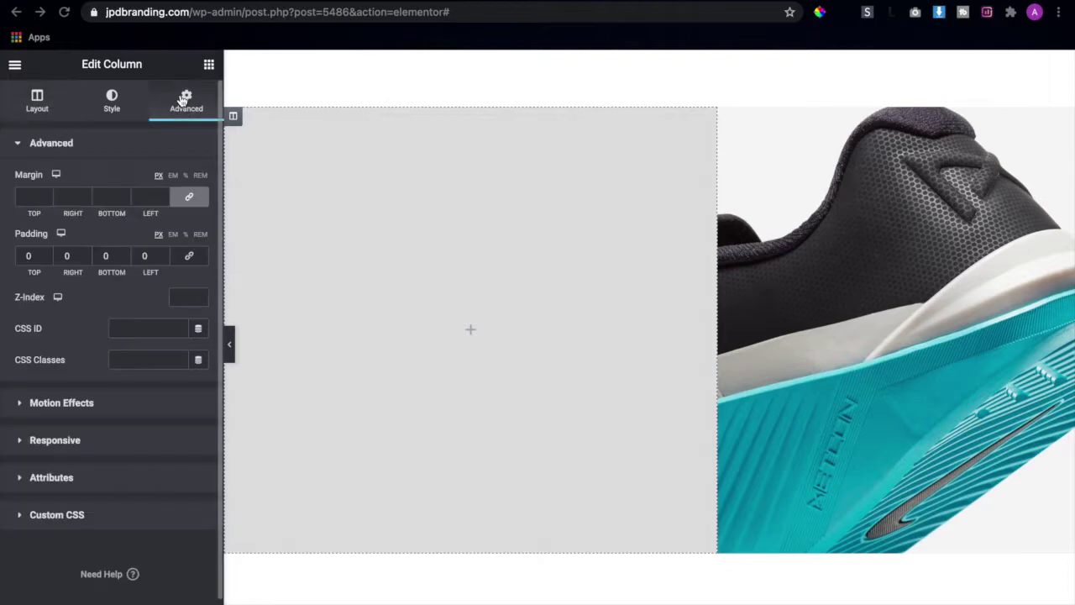
left_click(190, 198)
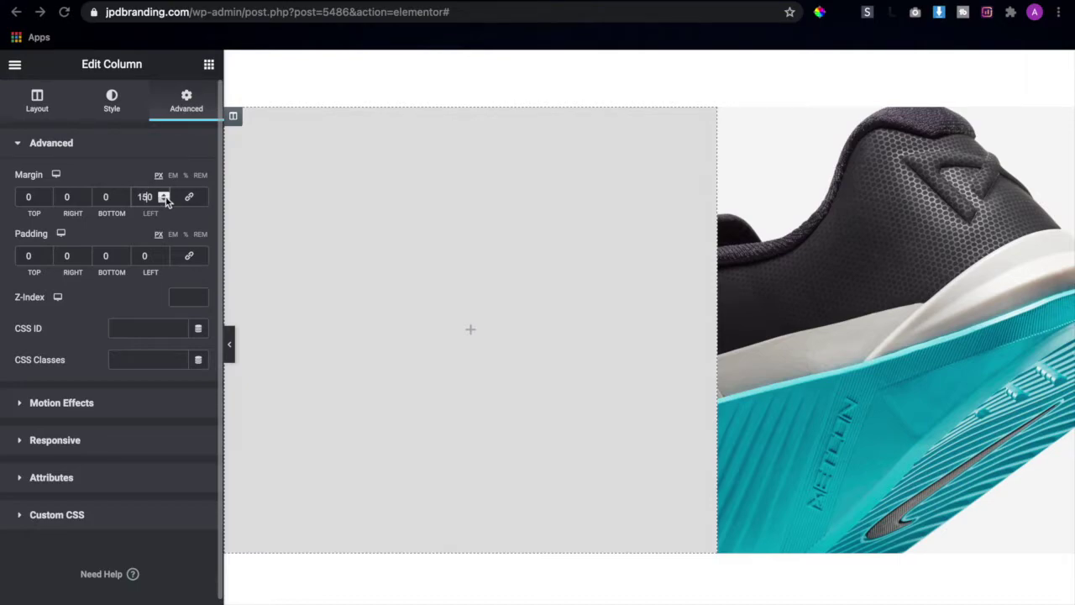
left_click_drag(155, 197, 136, 196)
- Copy the "Color Varriations" heading from the section above and paste it into the empty grey column
left_click(209, 64)
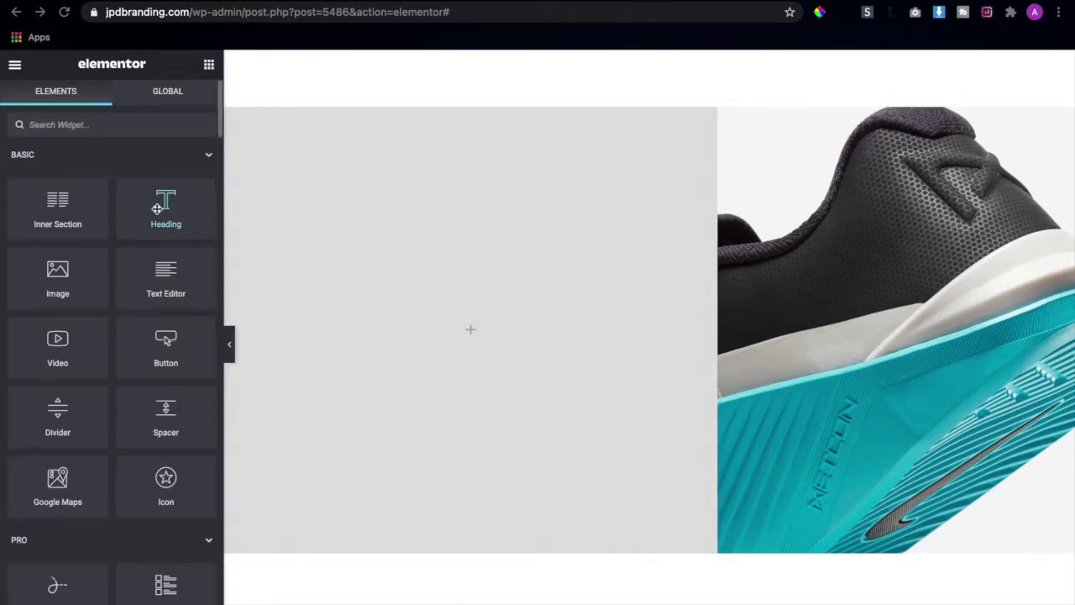
scroll(574, 209, "up", 9)
scroll(573, 209, "down", 3)
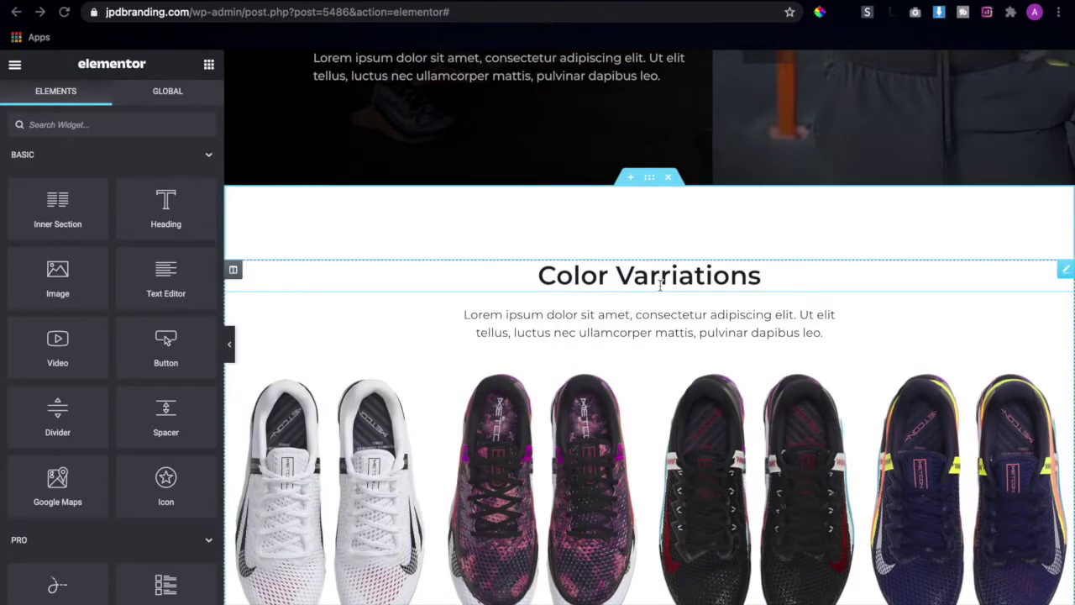
right_click(660, 286)
left_click(687, 353)
scroll(687, 359, "down", 10)
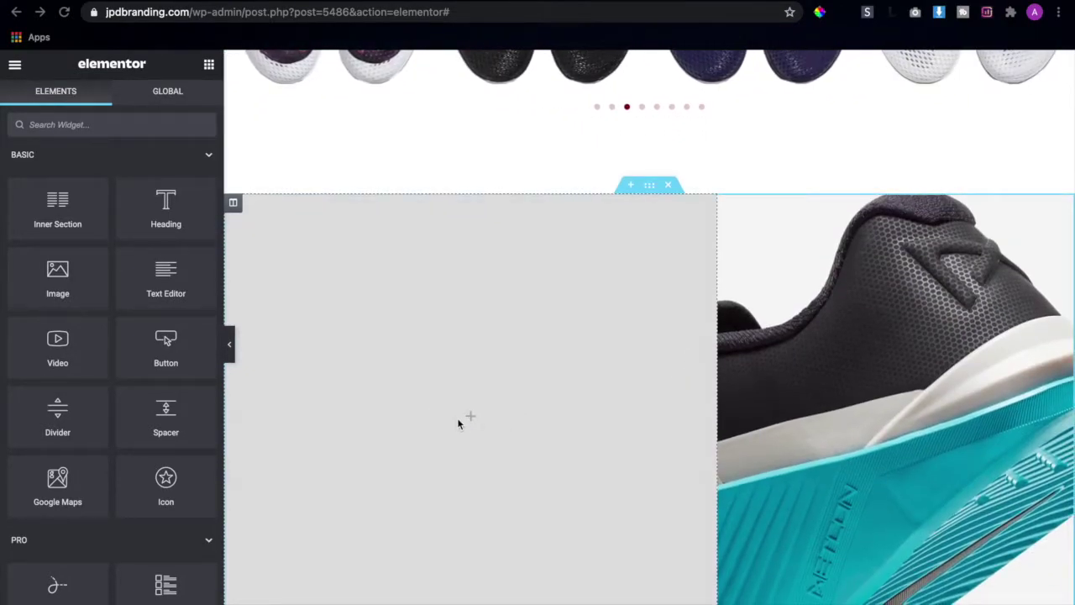
right_click(458, 423)
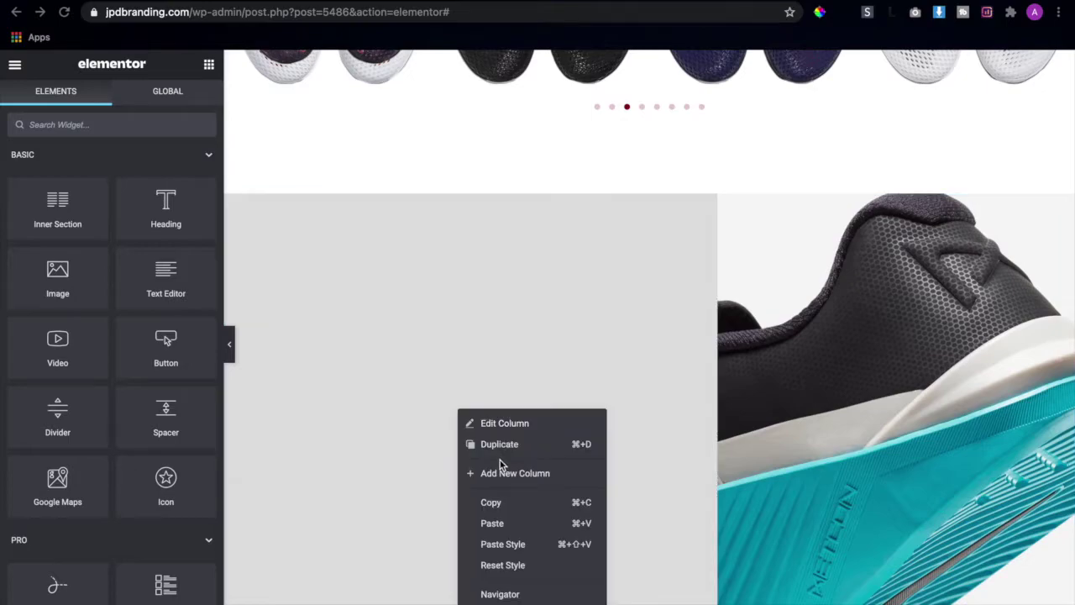
left_click(504, 525)
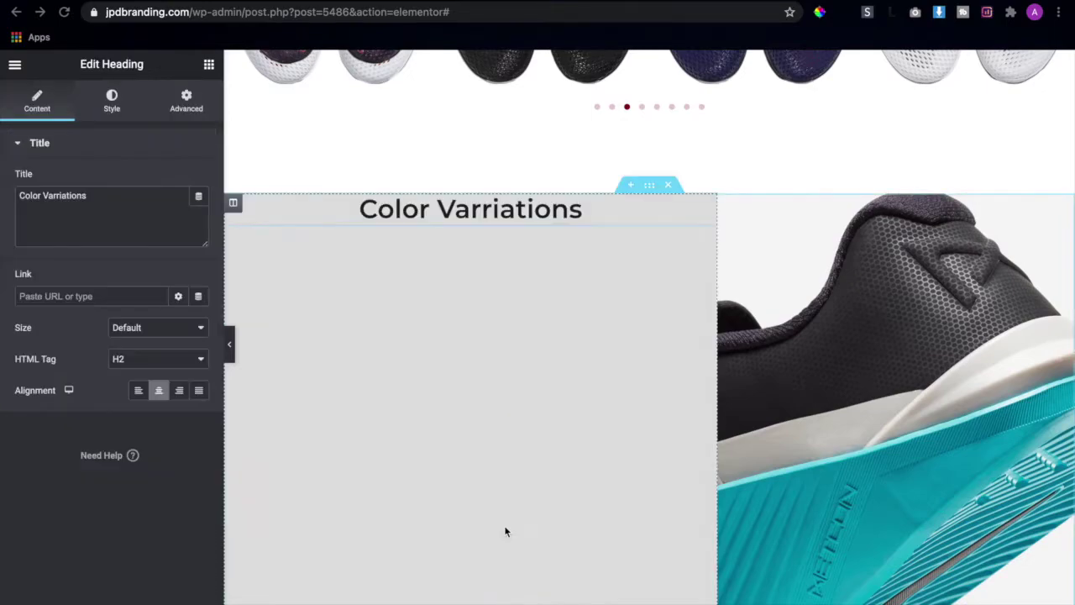
- Set the grey column's vertical alignment to Middle and left-align the pasted heading
left_click(233, 205)
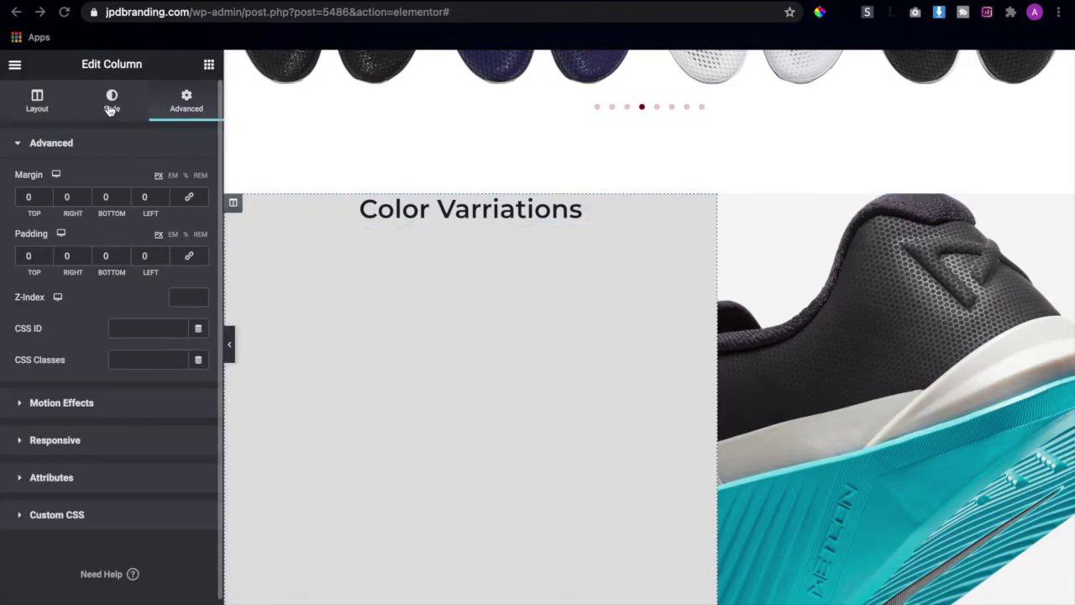
left_click(37, 106)
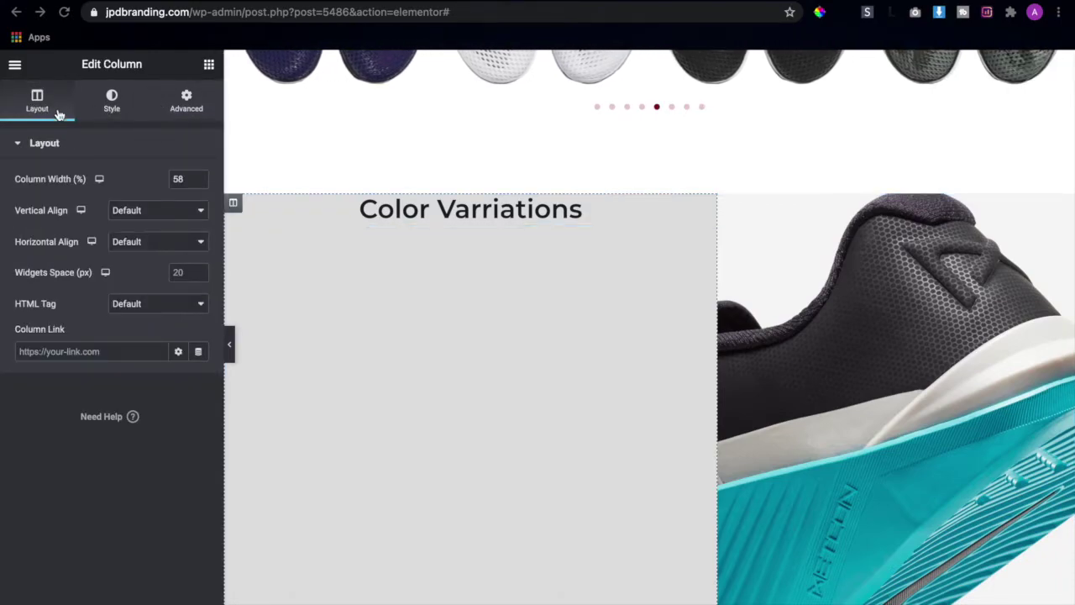
left_click(152, 212)
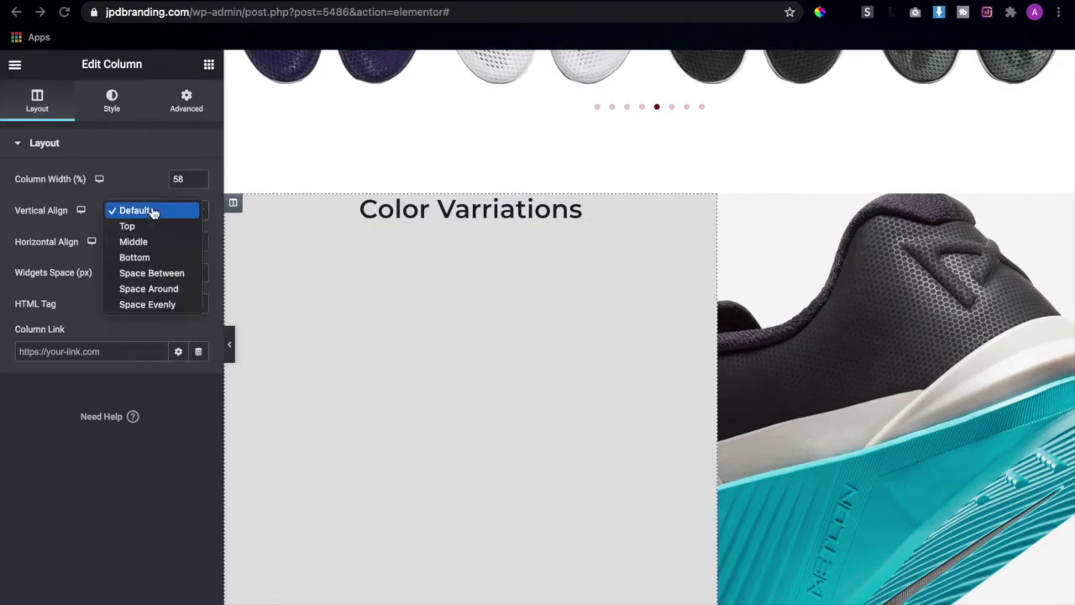
left_click(155, 250)
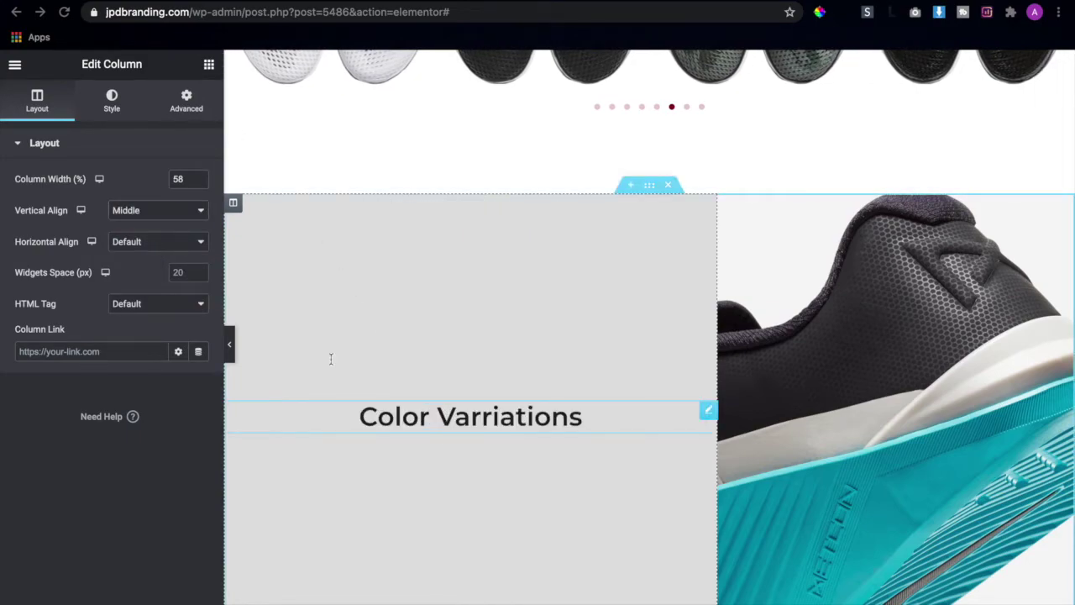
left_click(571, 416)
left_click(139, 391)
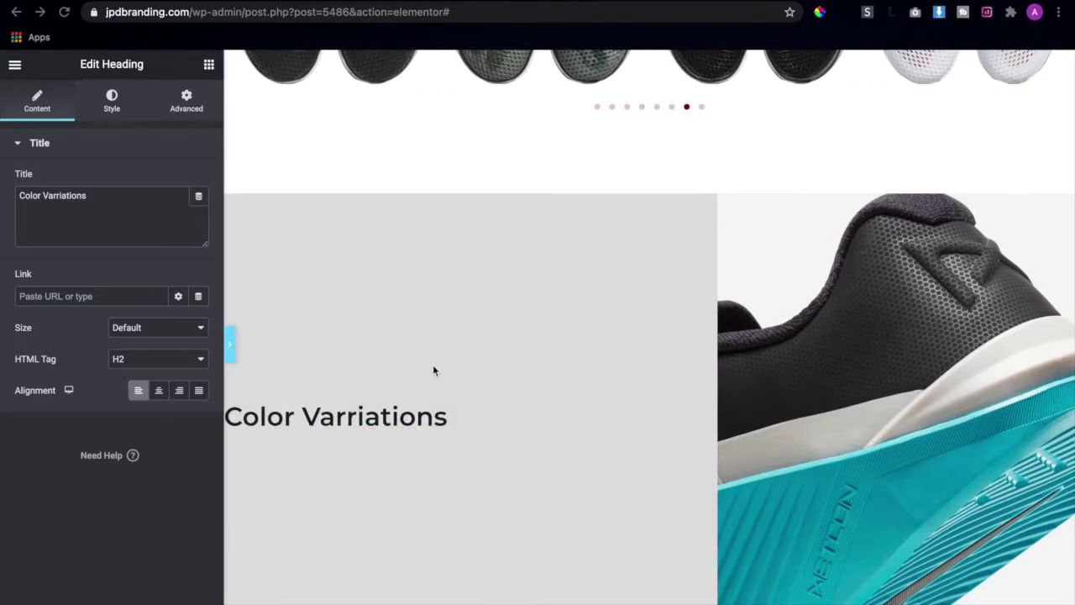
- Switch to Adobe XD and copy the text of the workout section's heading
key("ctrl+p")
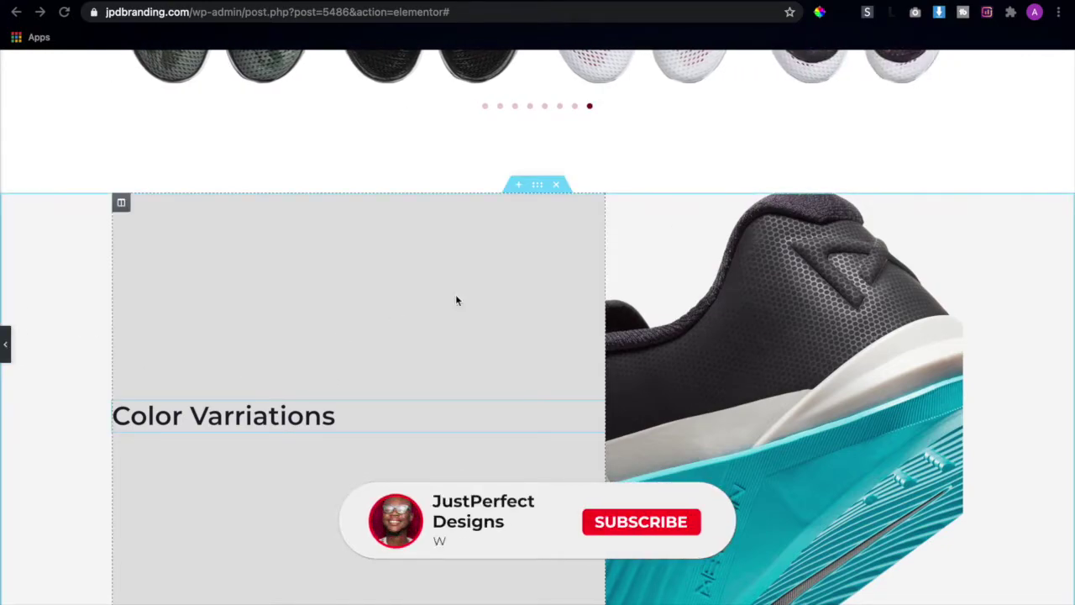
key("ctrl+p")
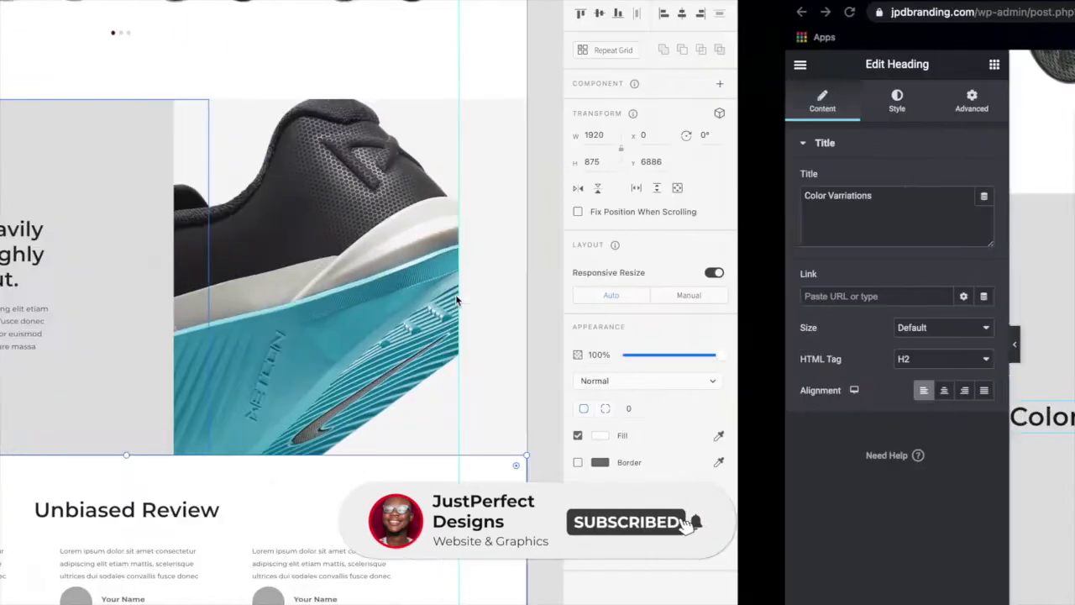
left_click(283, 252)
double_click(292, 241)
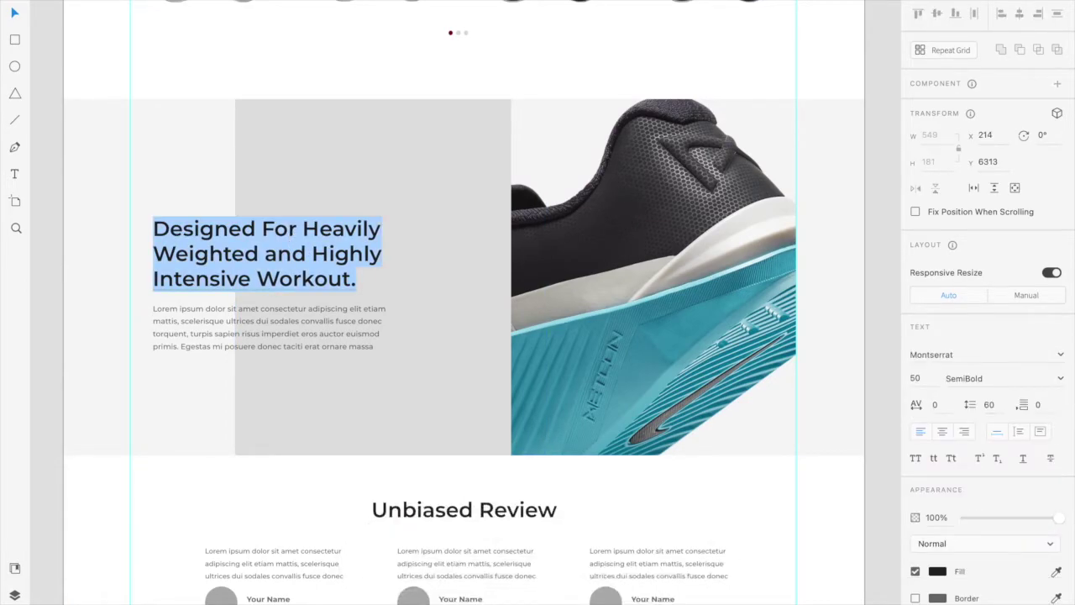
key("Escape")
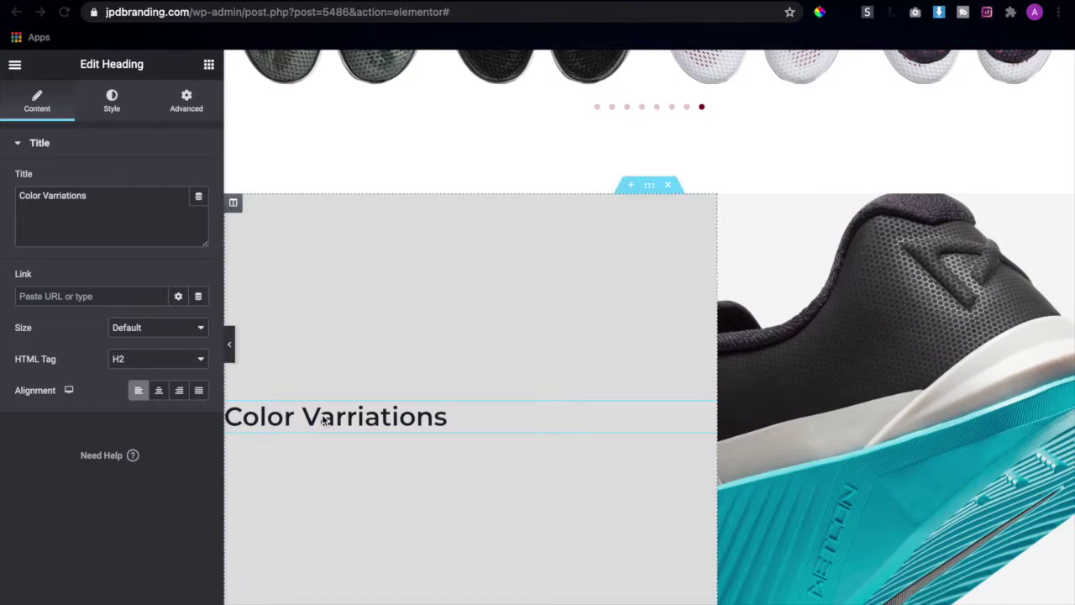
- Replace the heading's title with "Designed For Heavily Weighted and Highly Intensive Workout." and remove its line breaks
left_click(79, 240)
key("ctrl+a")
key("ctrl+v")
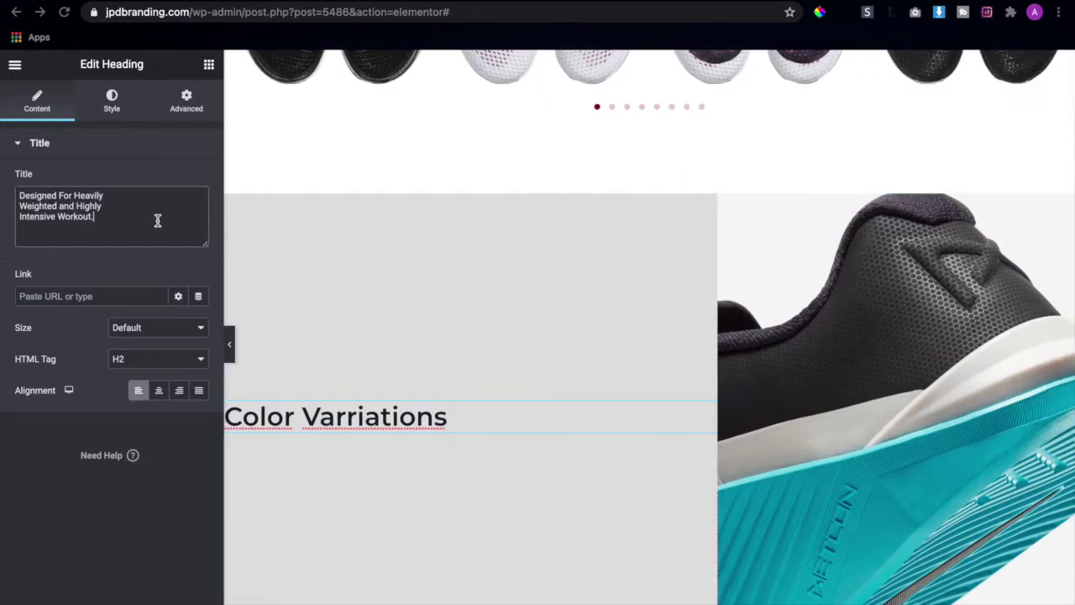
left_click(20, 206)
key("BackSpace")
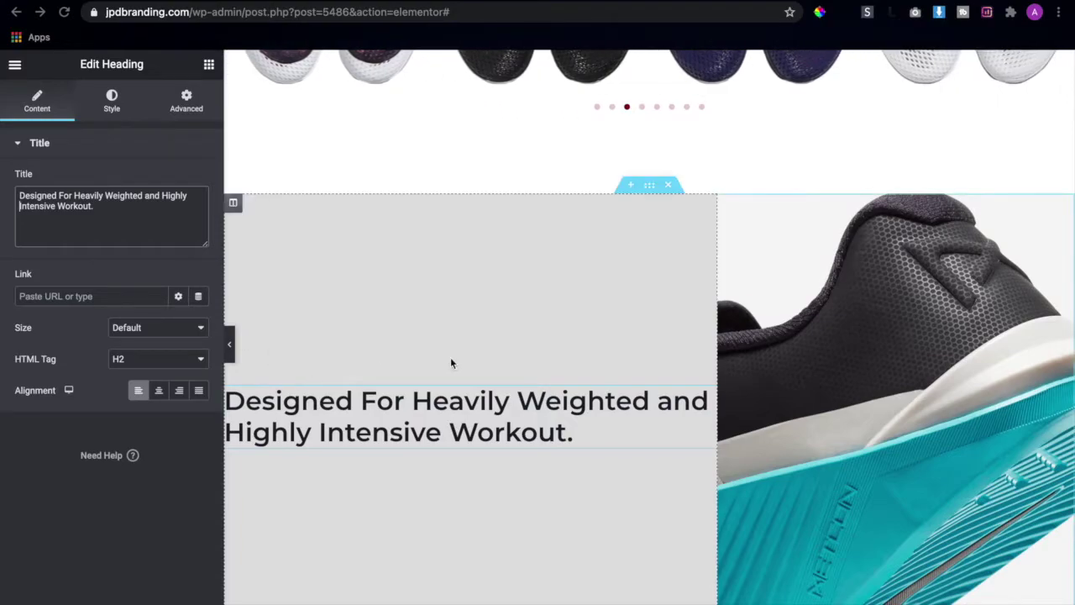
- Copy the paragraph under "The Best Sneaker For Sports And Heavy Weight Lifters." and paste it below the workout heading in the grey column
scroll(417, 199, "up", 5)
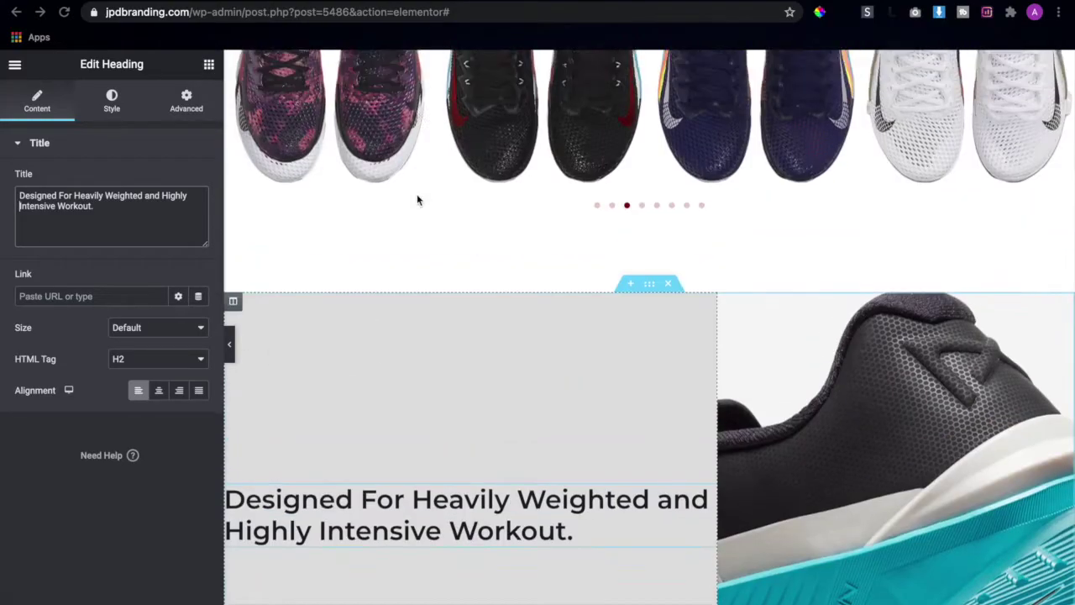
scroll(417, 199, "up", 15)
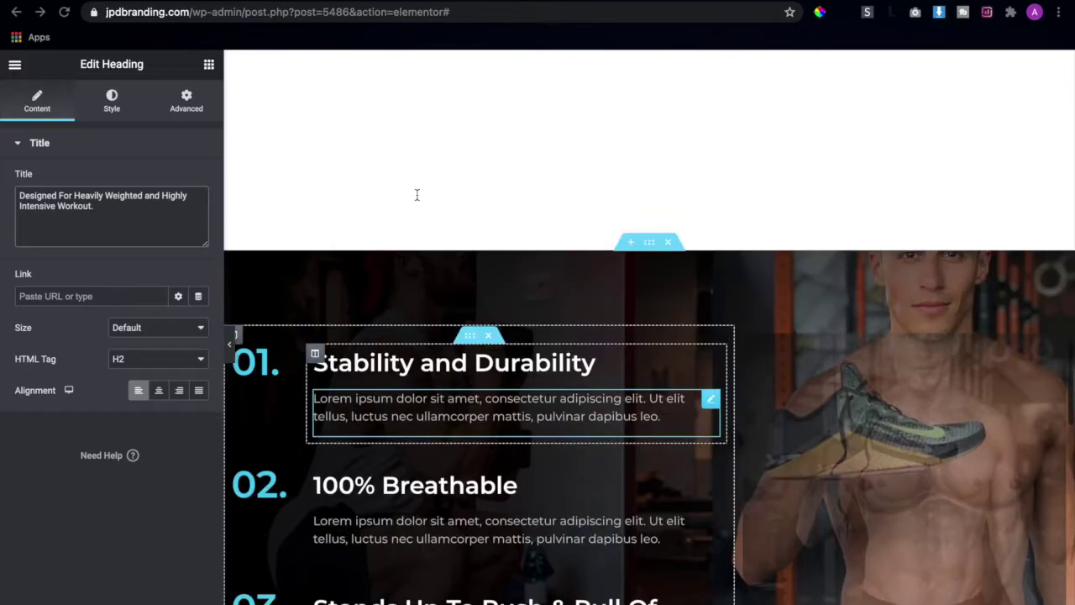
scroll(417, 199, "up", 3)
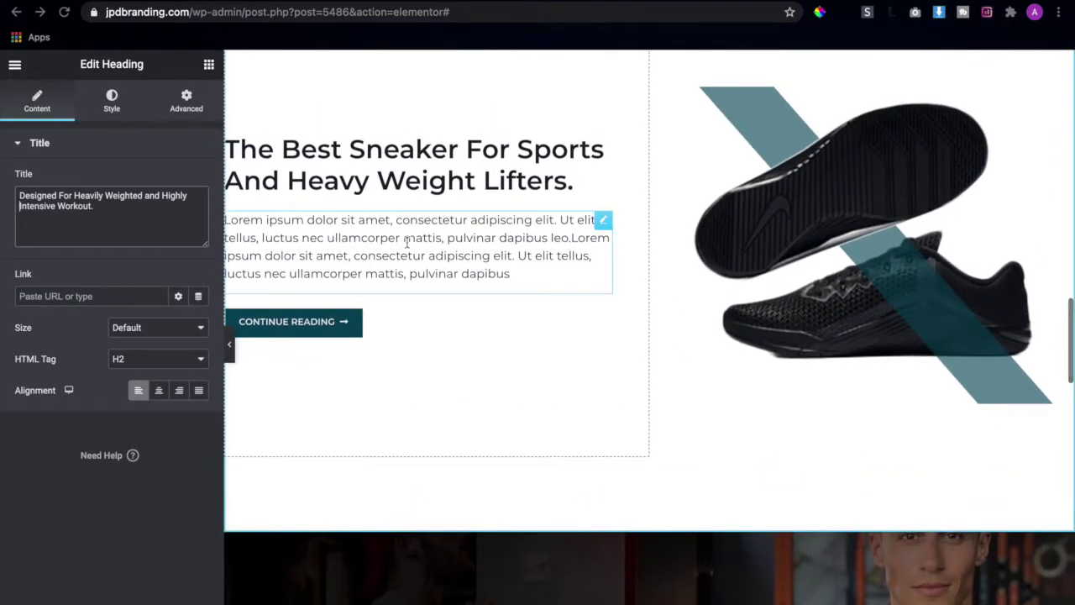
right_click(475, 290)
left_click(509, 372)
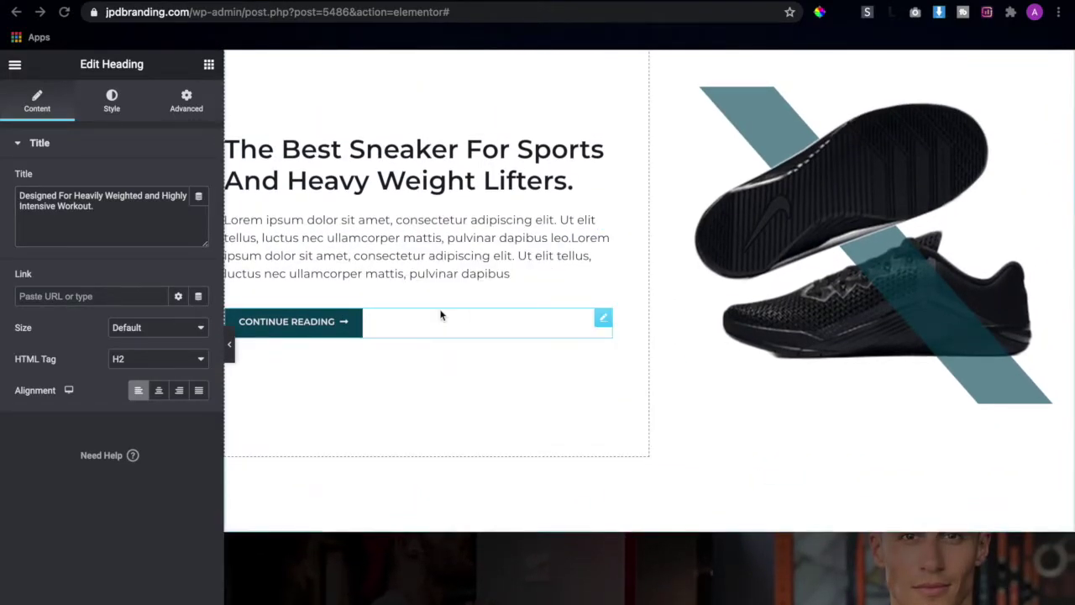
scroll(440, 313, "down", 2)
scroll(440, 315, "down", 12)
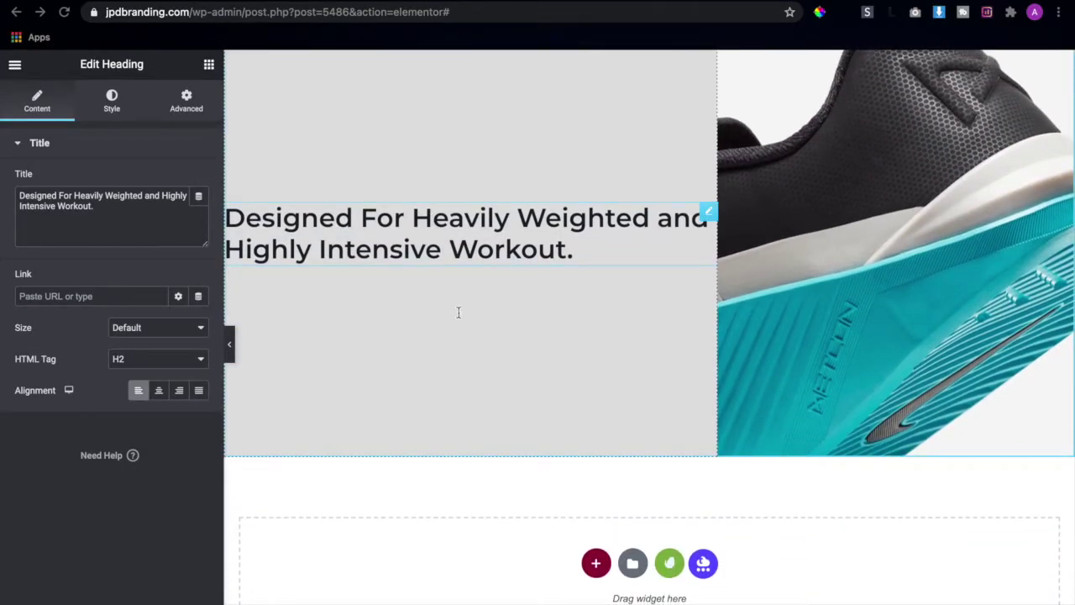
right_click(458, 309)
left_click(465, 305)
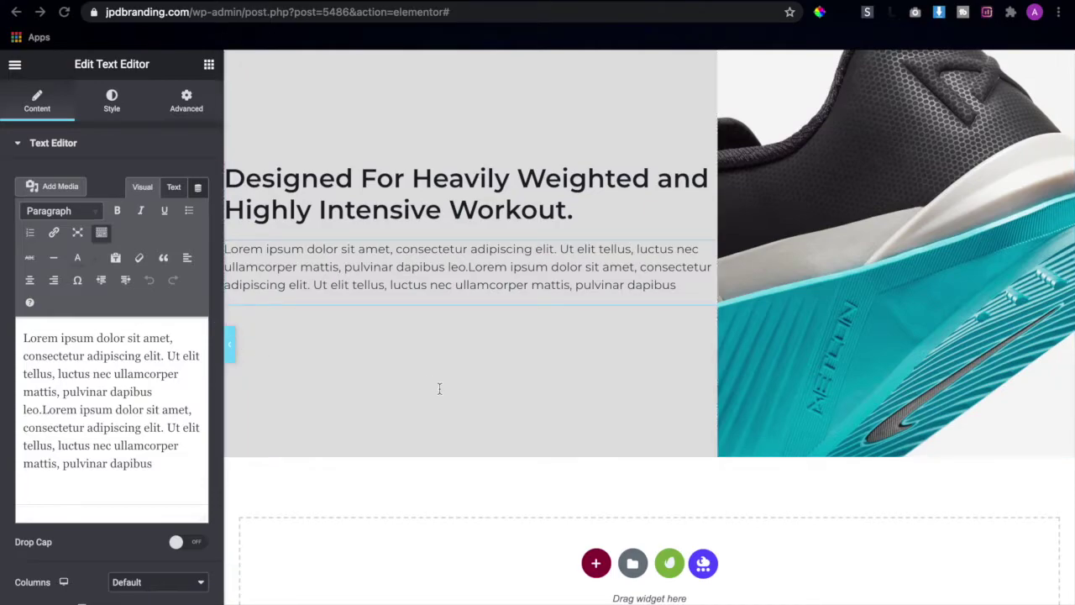
- Compare the workout section's text placement at full width against the Adobe XD design, and restore the editing panel
scroll(440, 389, "up", 2)
key("ctrl+p")
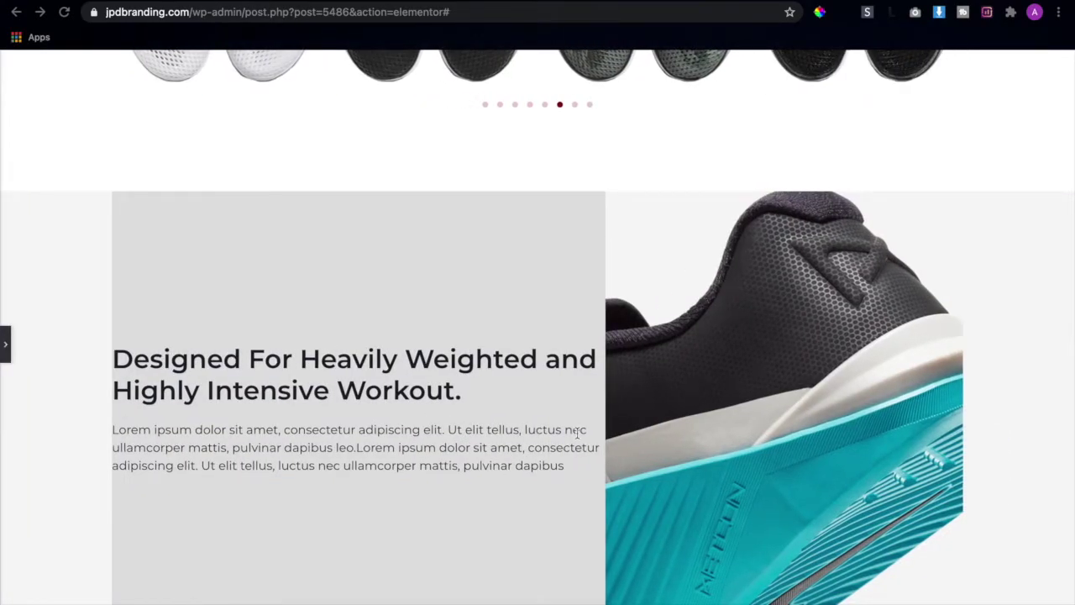
key("ctrl+Left")
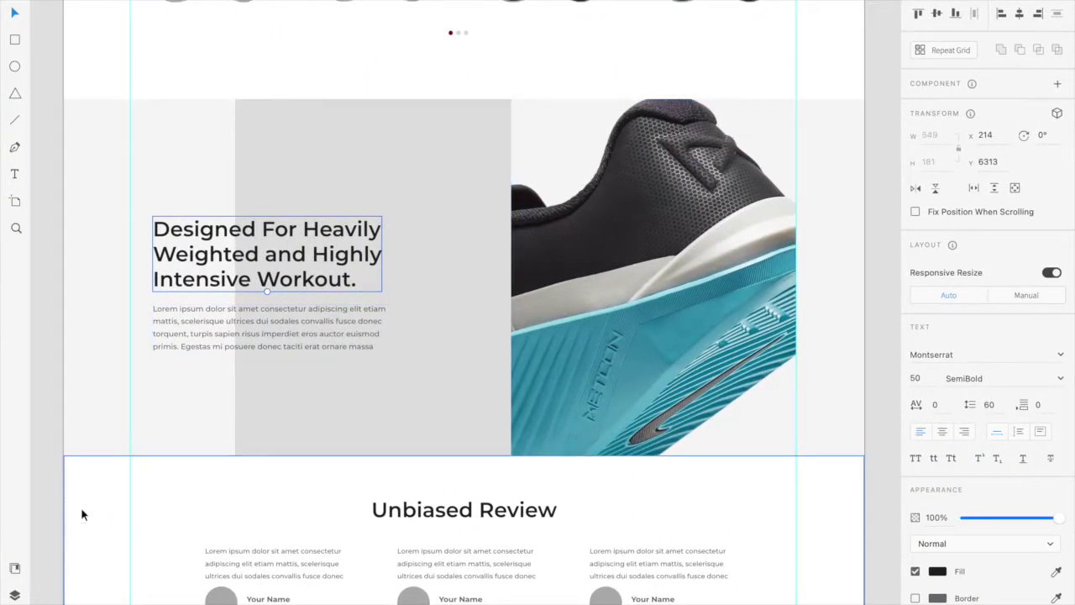
left_click(294, 483)
key("ctrl+Right")
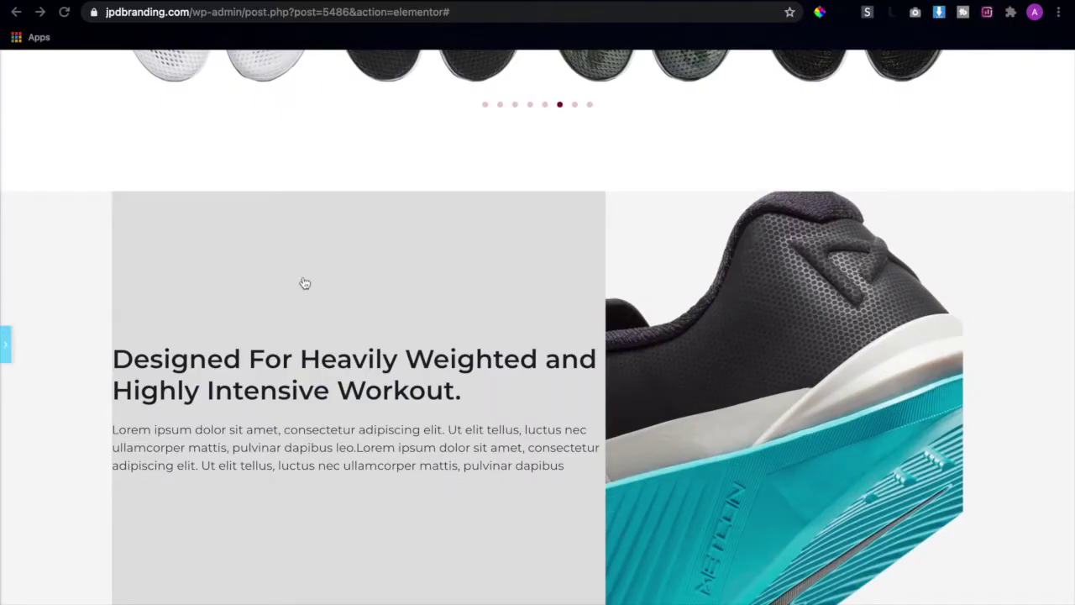
scroll(362, 273, "down", 3)
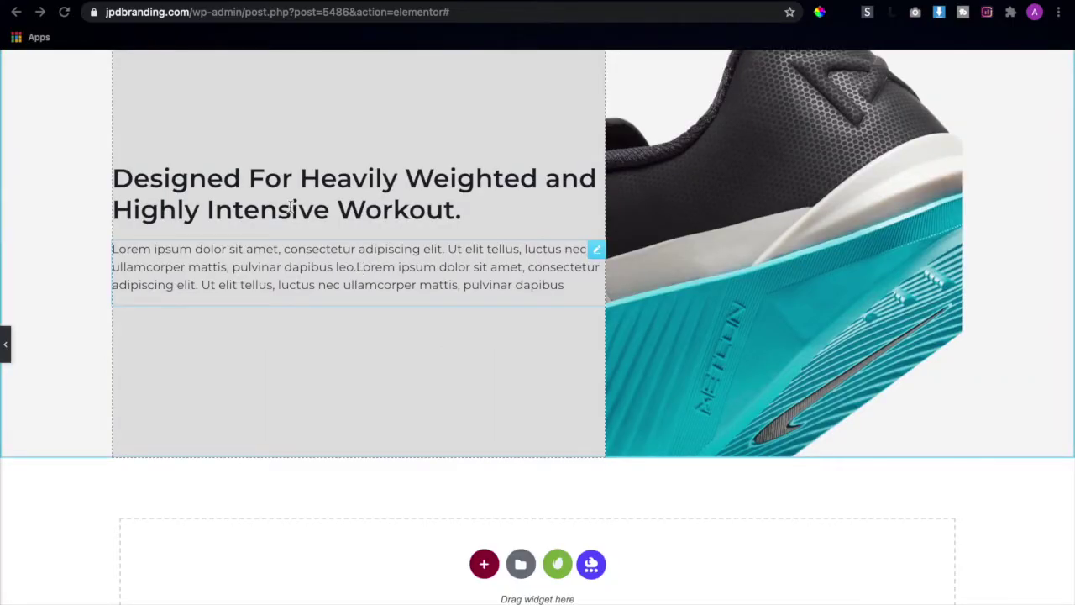
key("ctrl+p")
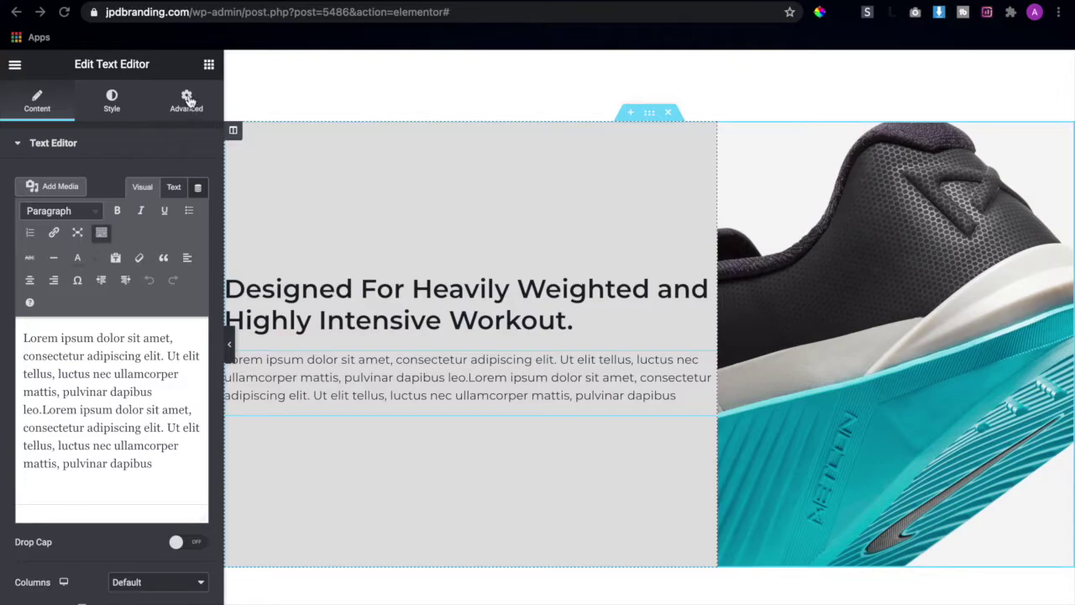
- Set the grey column's left margin to 150 px
left_click(234, 130)
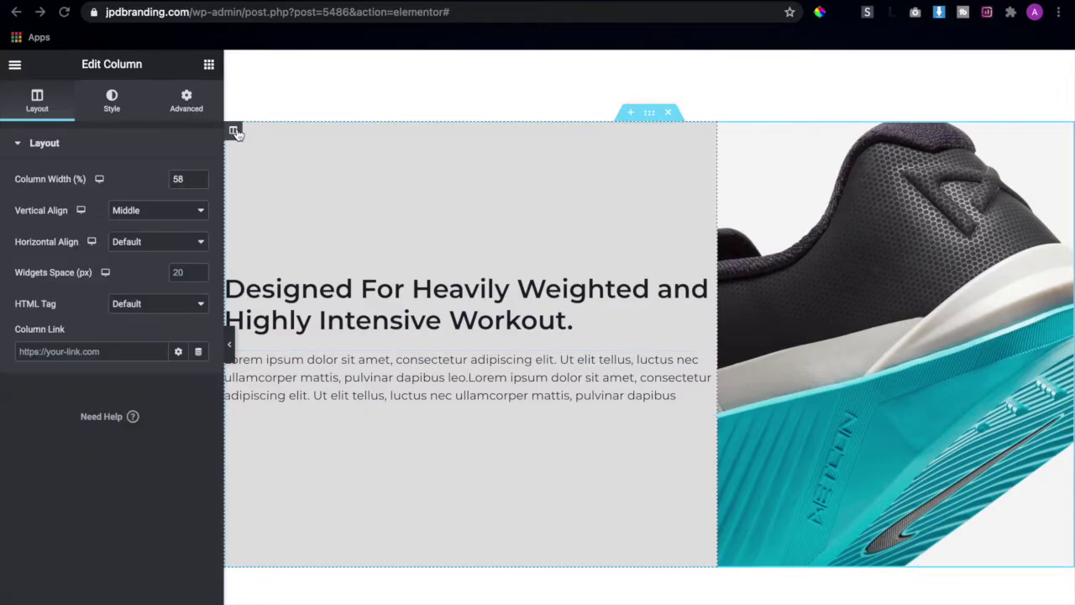
left_click(188, 99)
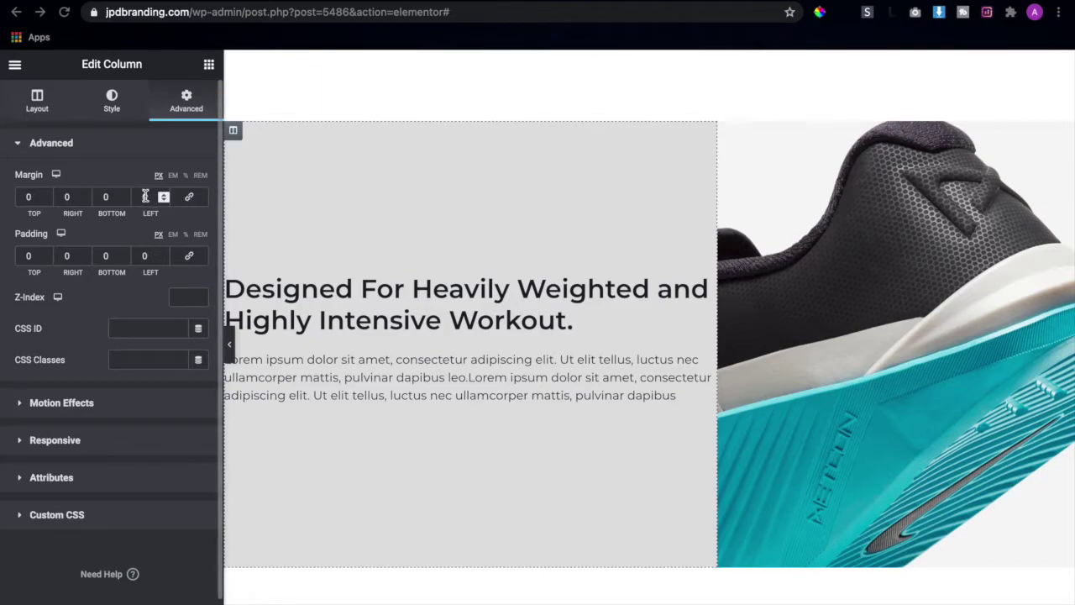
left_click(143, 197)
type("150")
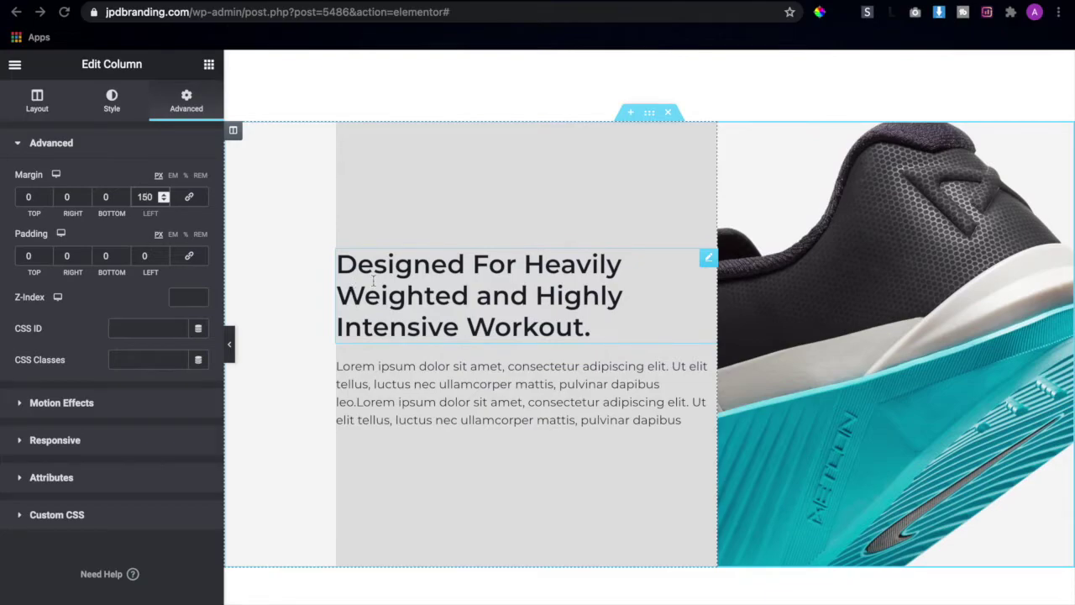
- Set the workout heading's left margin to -150 px and its right padding to 150 px
left_click(427, 273)
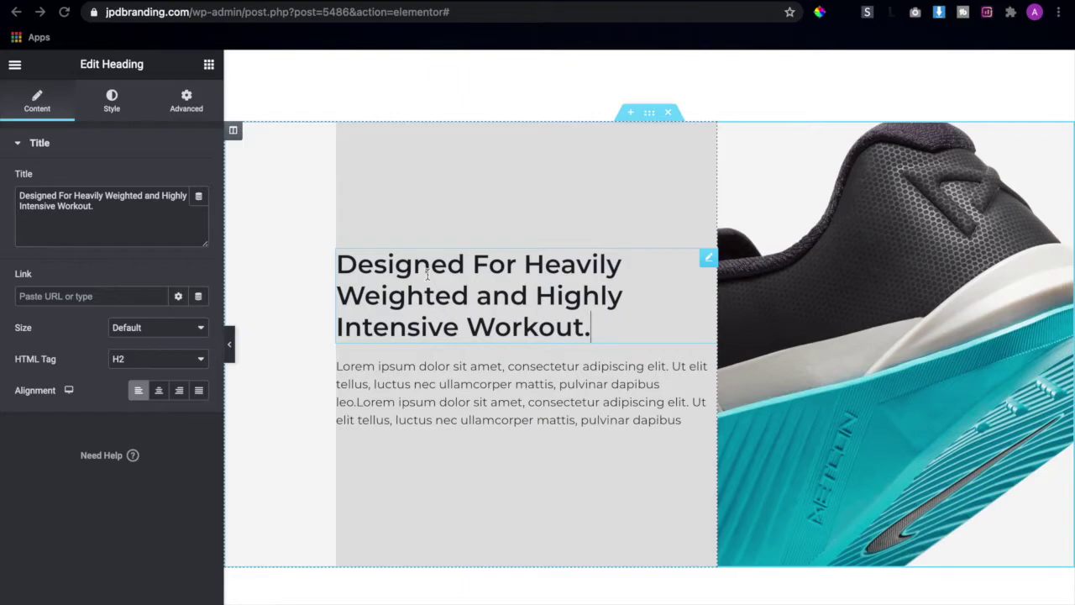
left_click(187, 101)
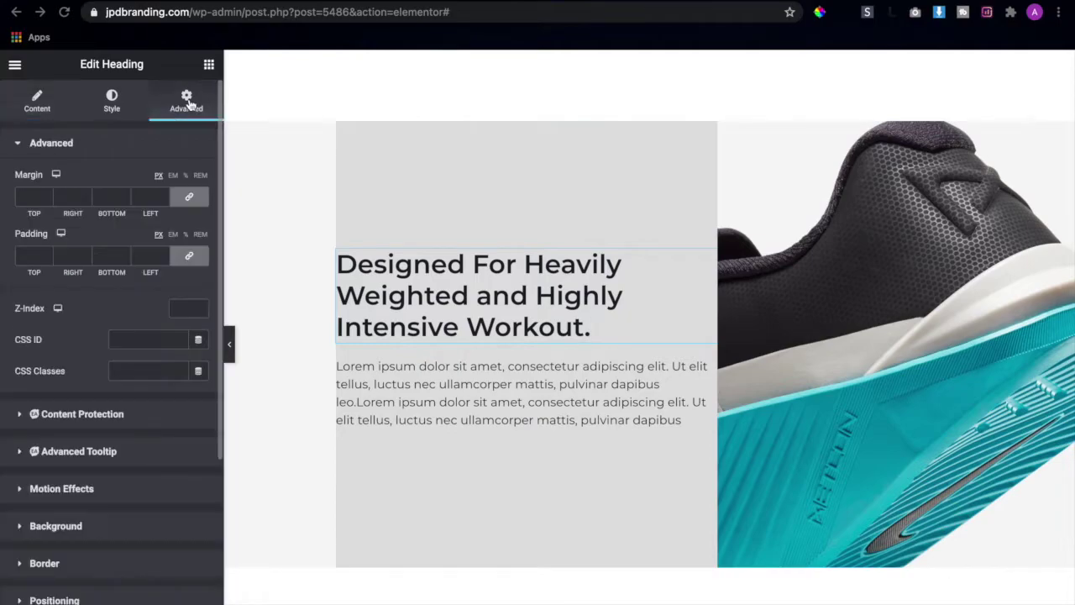
left_click(190, 199)
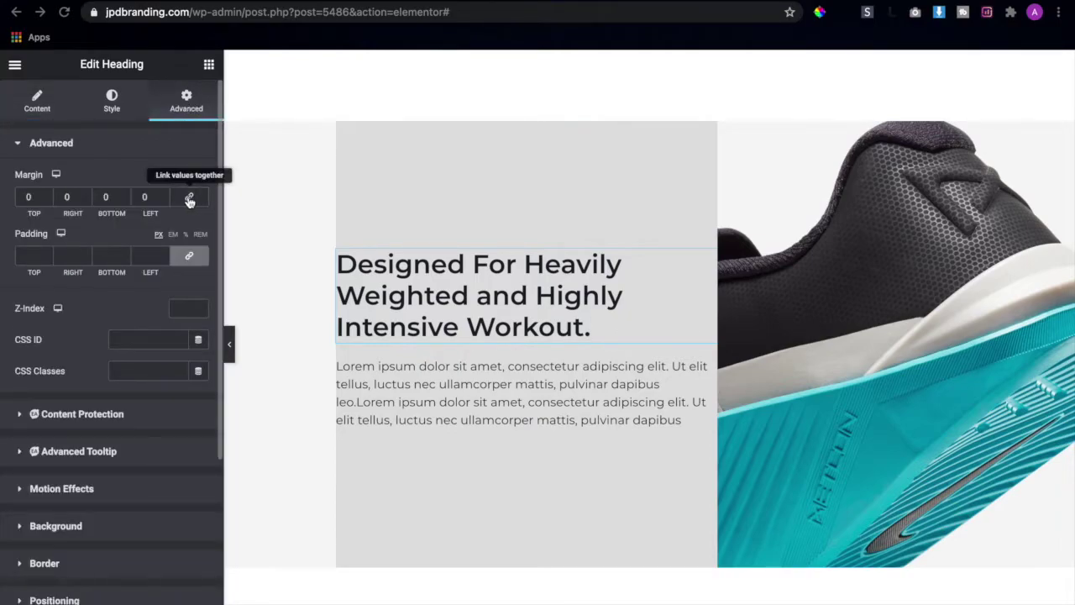
left_click(139, 196)
type("-15")
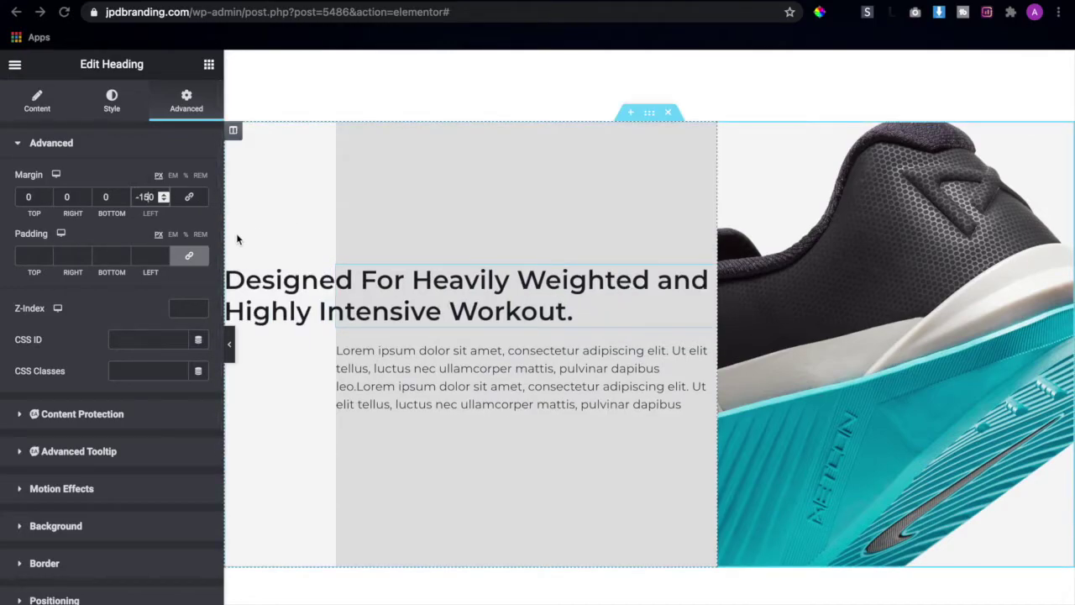
left_click(199, 262)
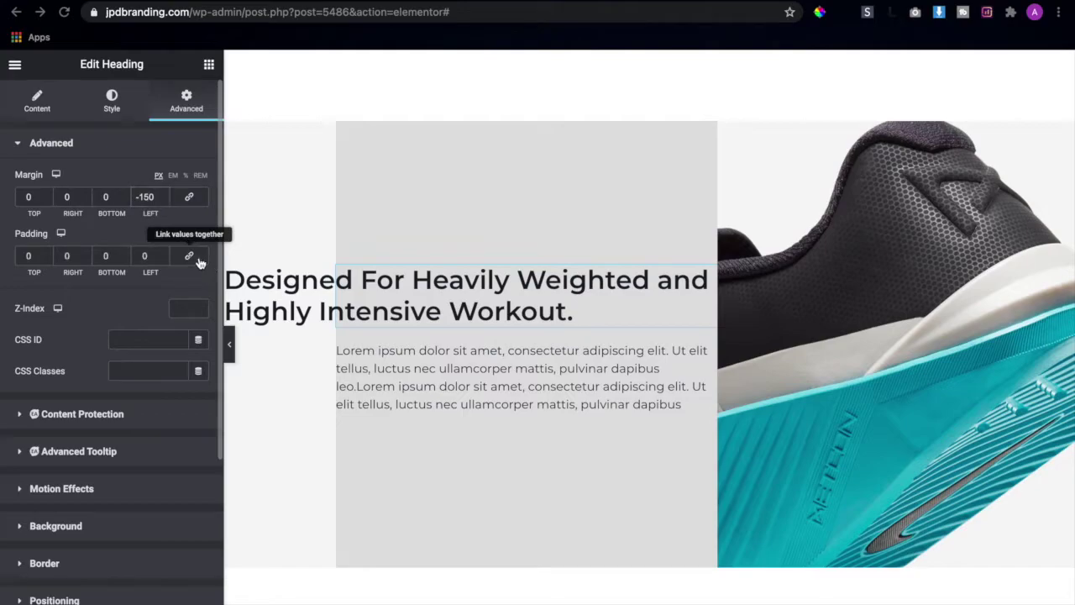
left_click(64, 256)
type("15")
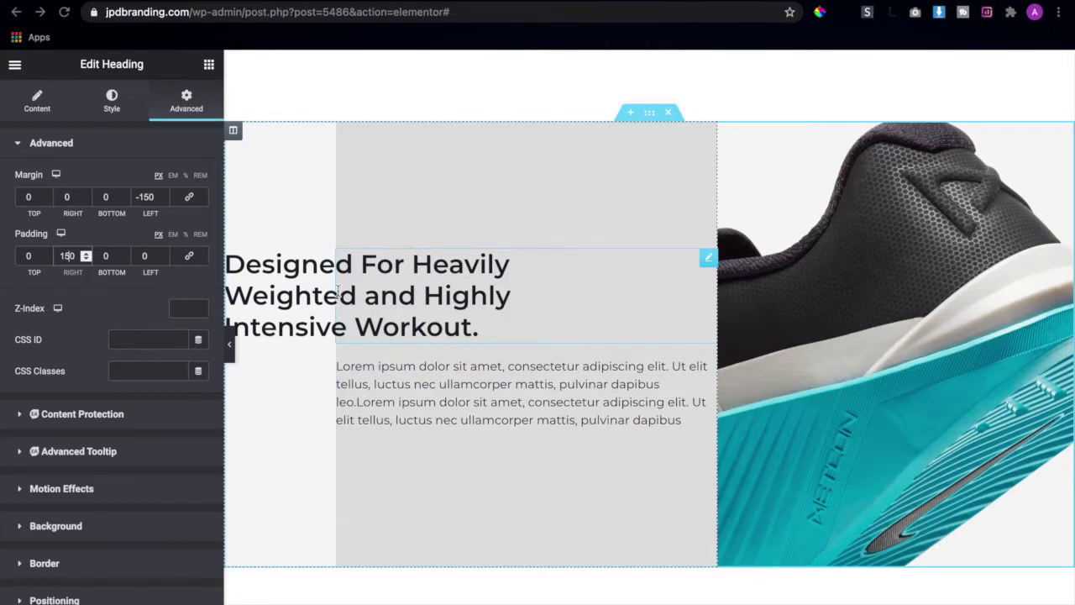
- Give the paragraph below the workout heading a left margin of -150 px and a right padding of 150 px
left_click(406, 384)
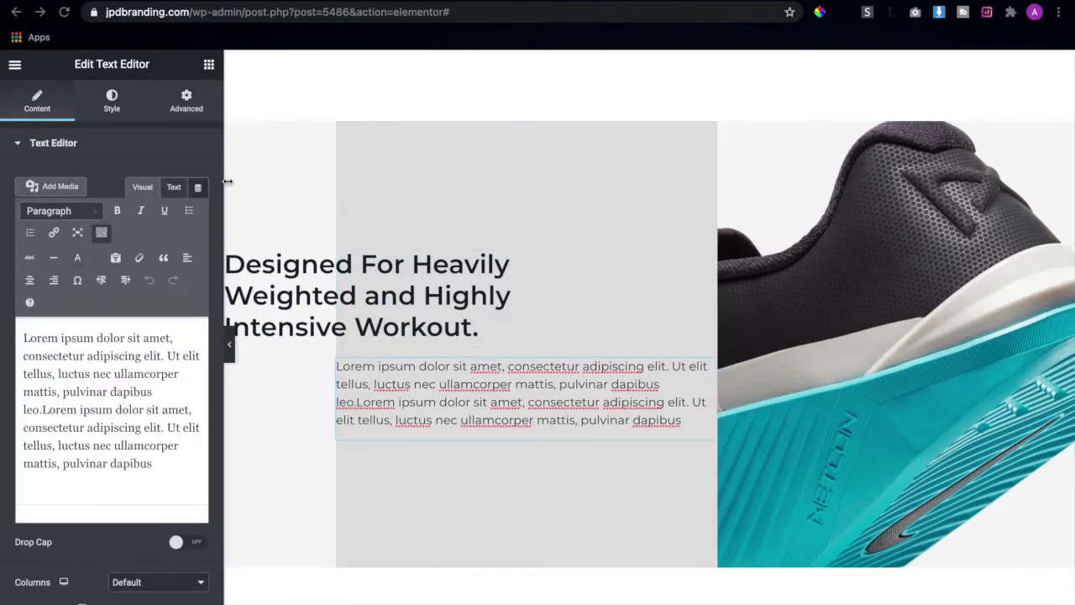
left_click(186, 99)
left_click(189, 196)
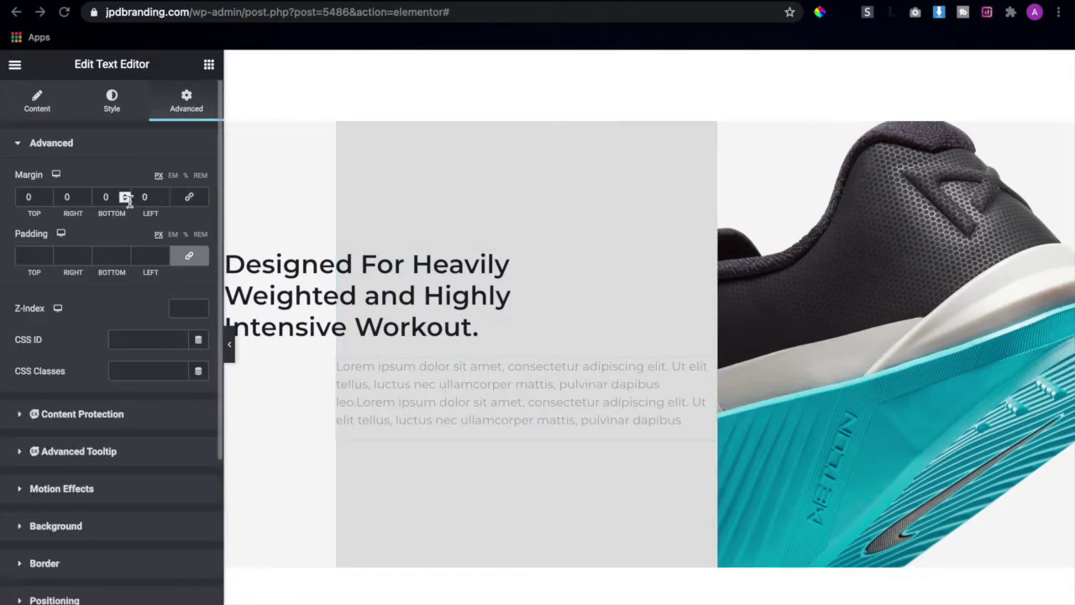
left_click(140, 196)
type("-1")
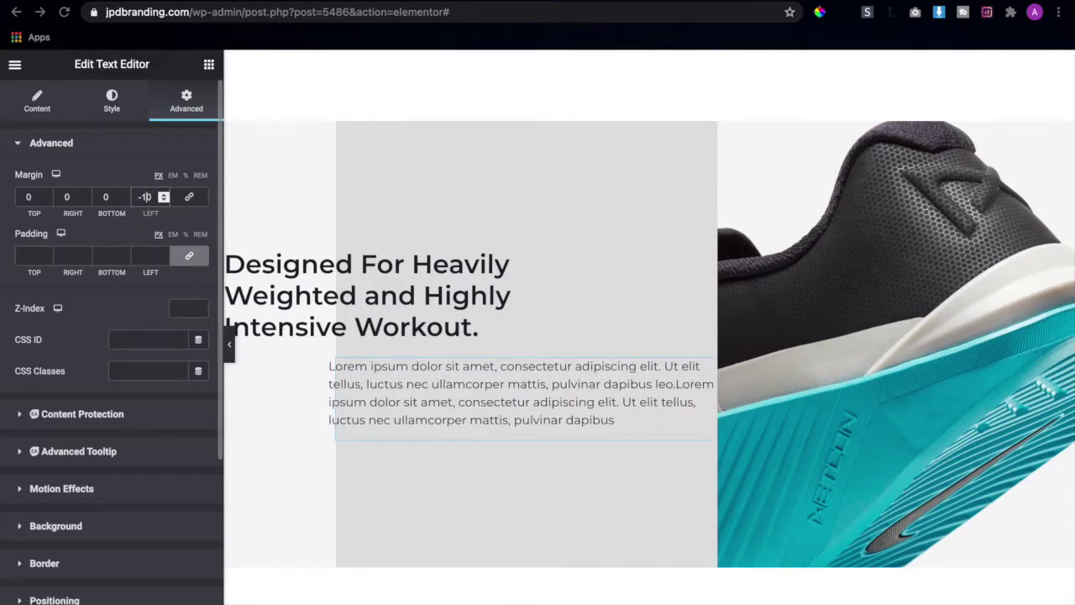
type("5")
left_click(189, 255)
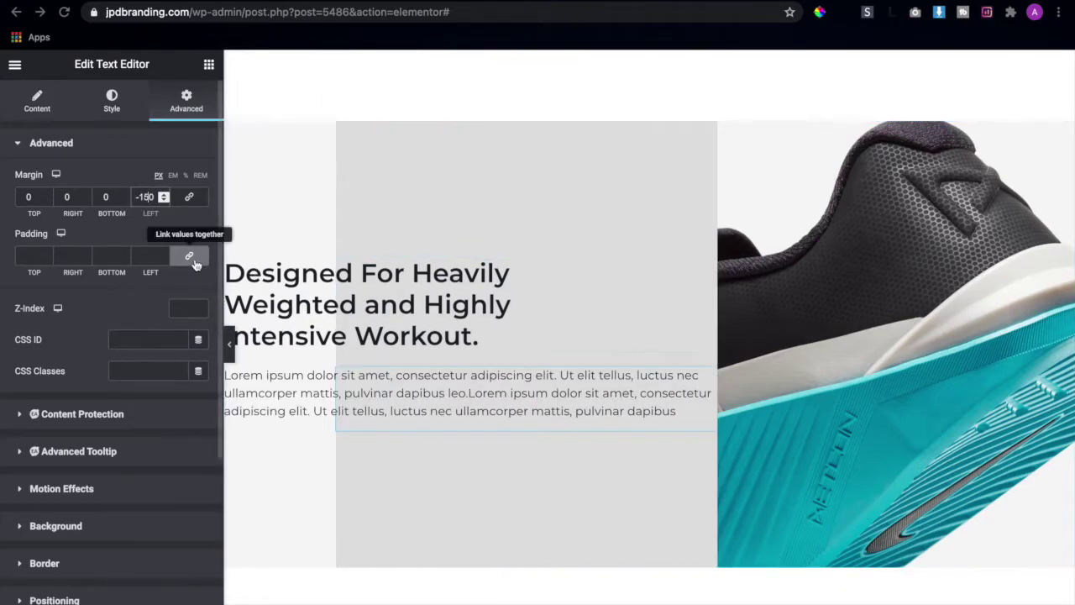
left_click(63, 255)
type("15")
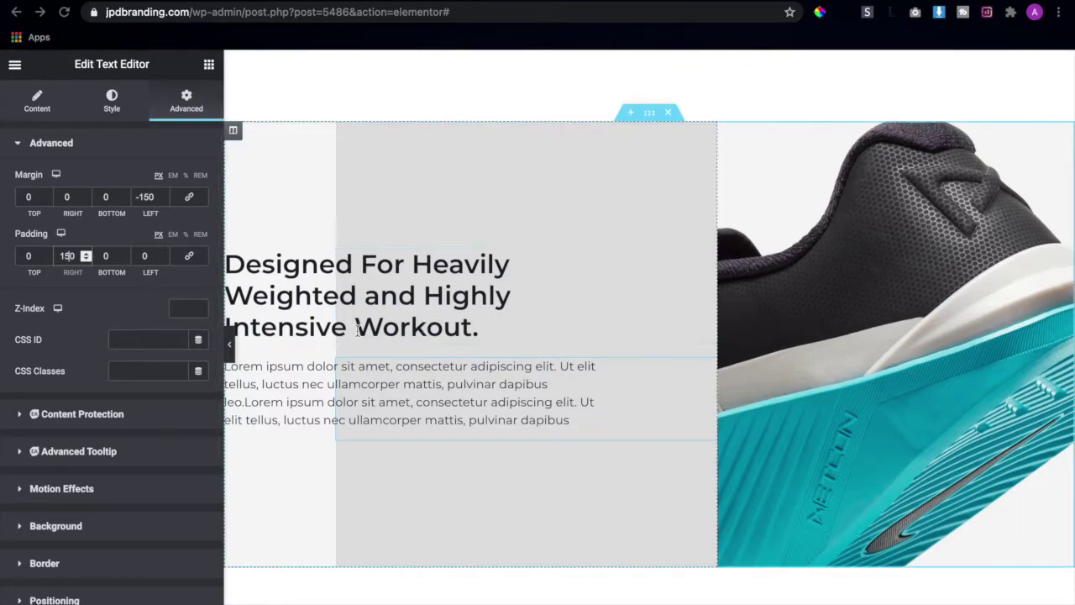
- Check how the workout heading and paragraph overlap the grey column at full page width
left_click(231, 346)
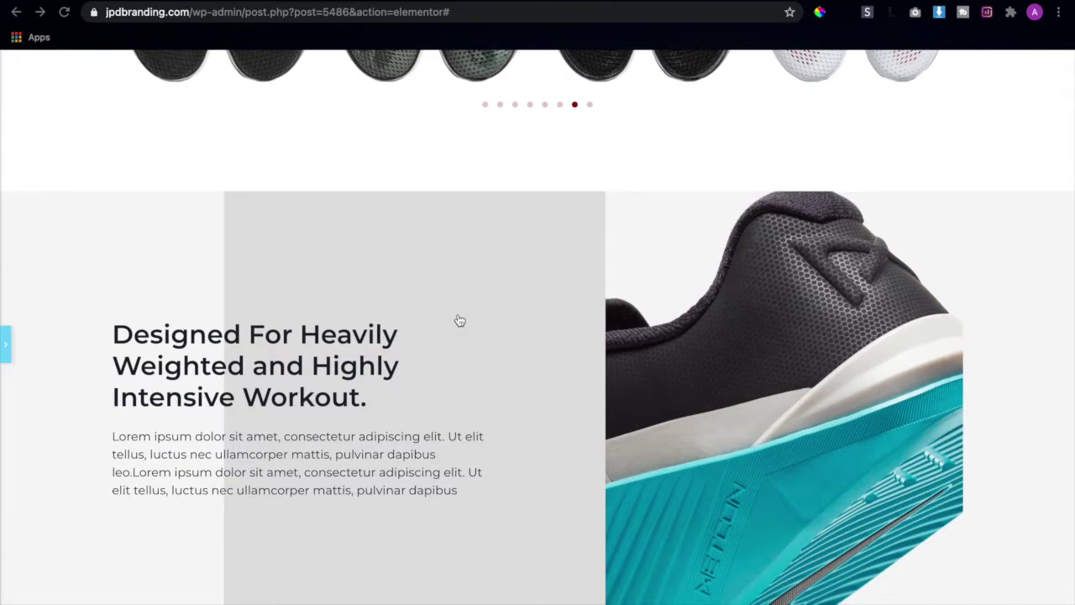
scroll(460, 320, "down", 1)
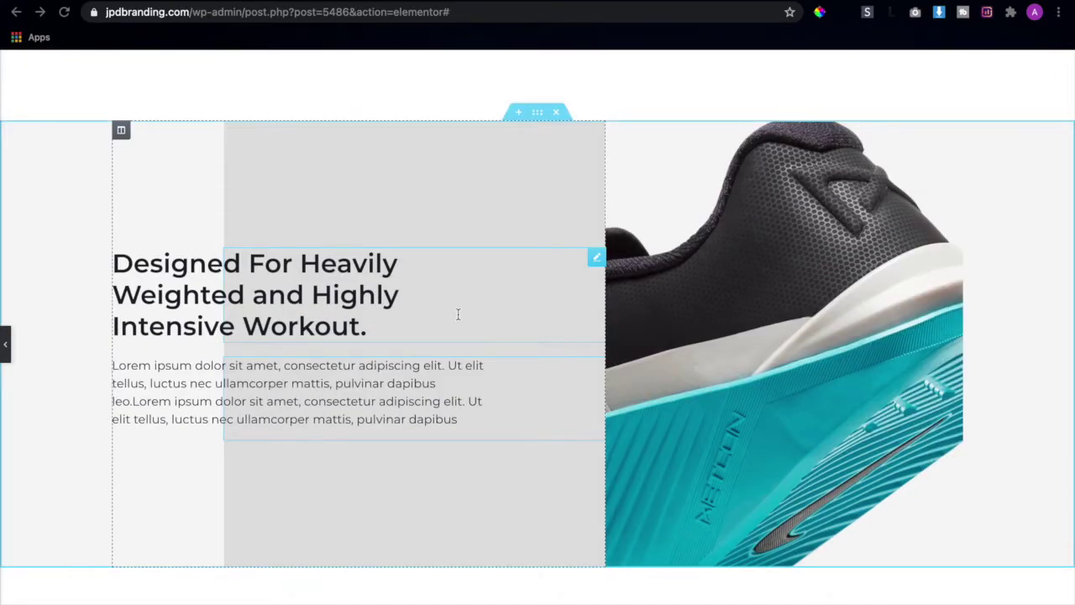
left_click(457, 314)
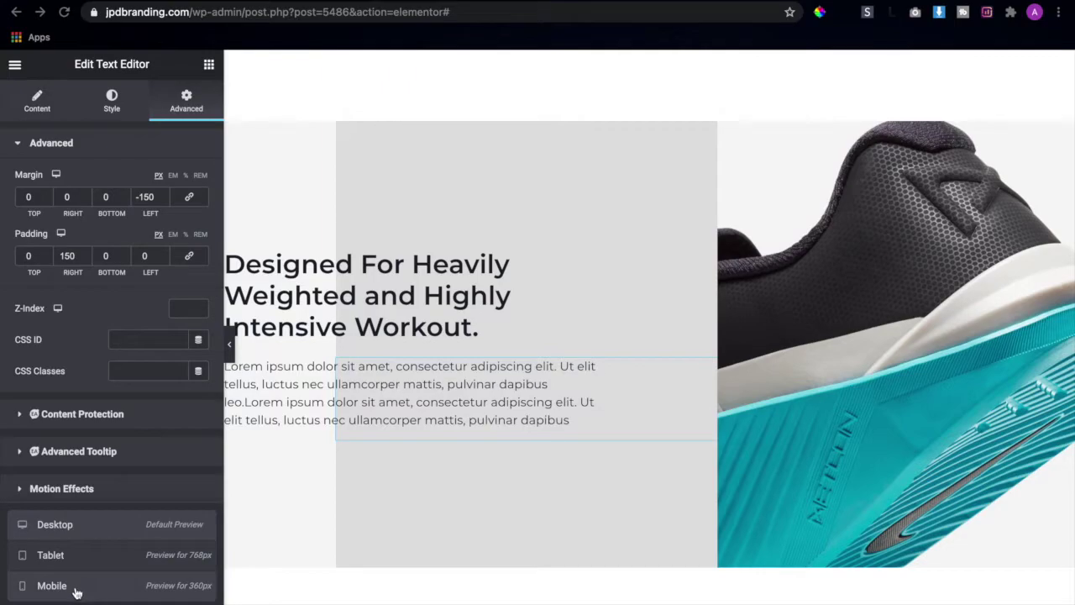
- Switch to the mobile preview and reset the grey column's margins to 0 px on all sides
left_click(75, 592)
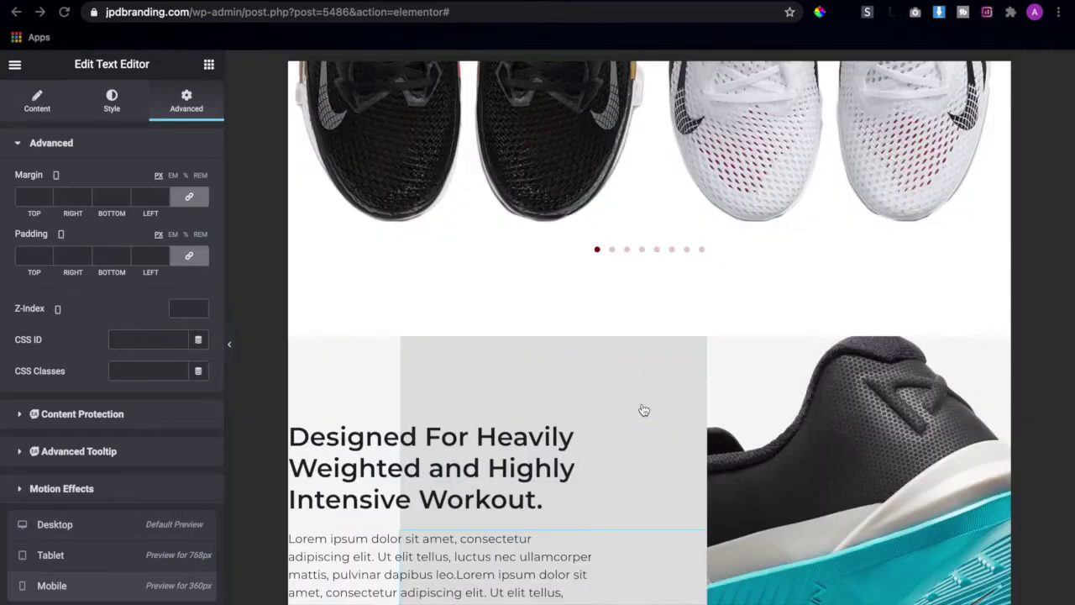
scroll(643, 408, "up", 1)
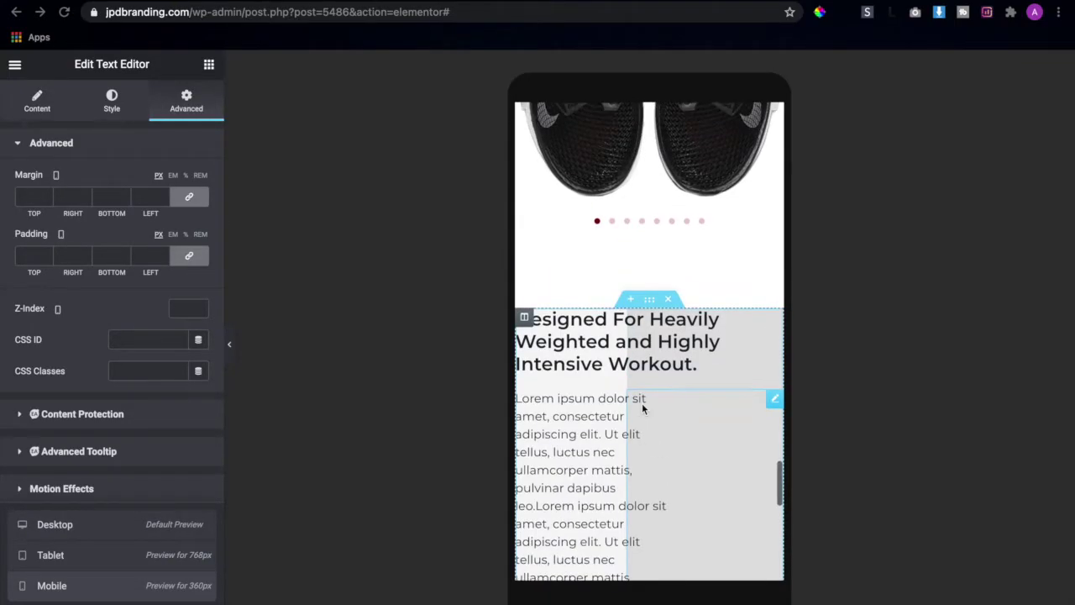
scroll(644, 409, "down", 3)
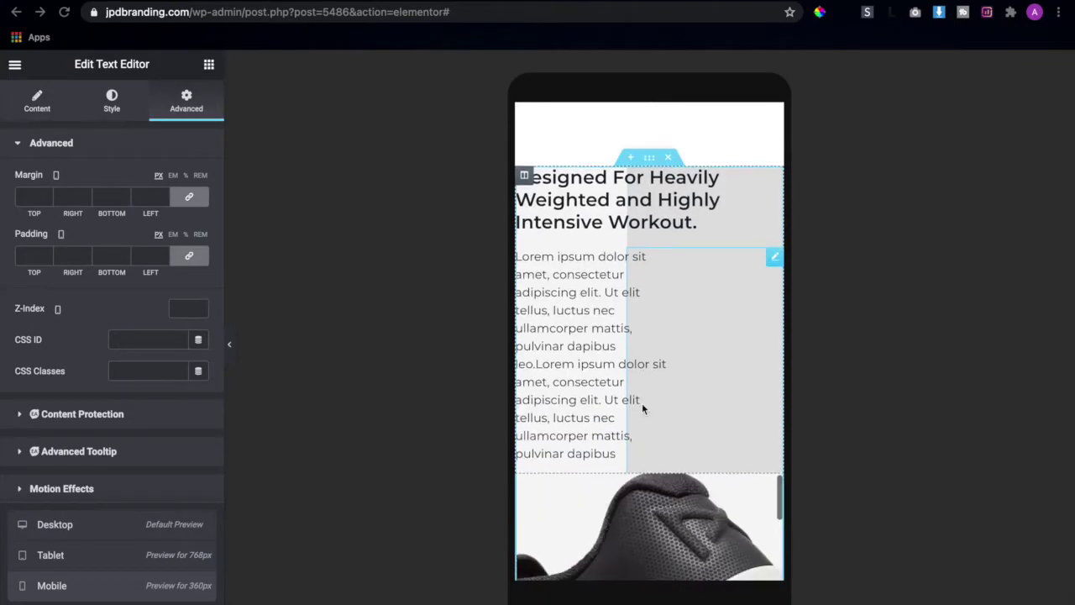
left_click(525, 178)
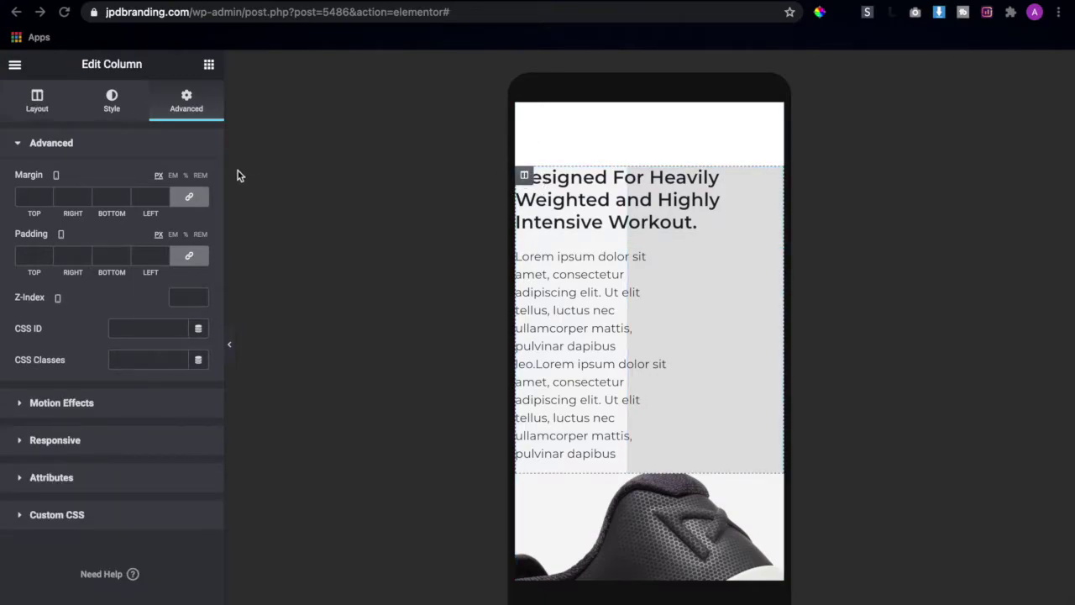
left_click(187, 200)
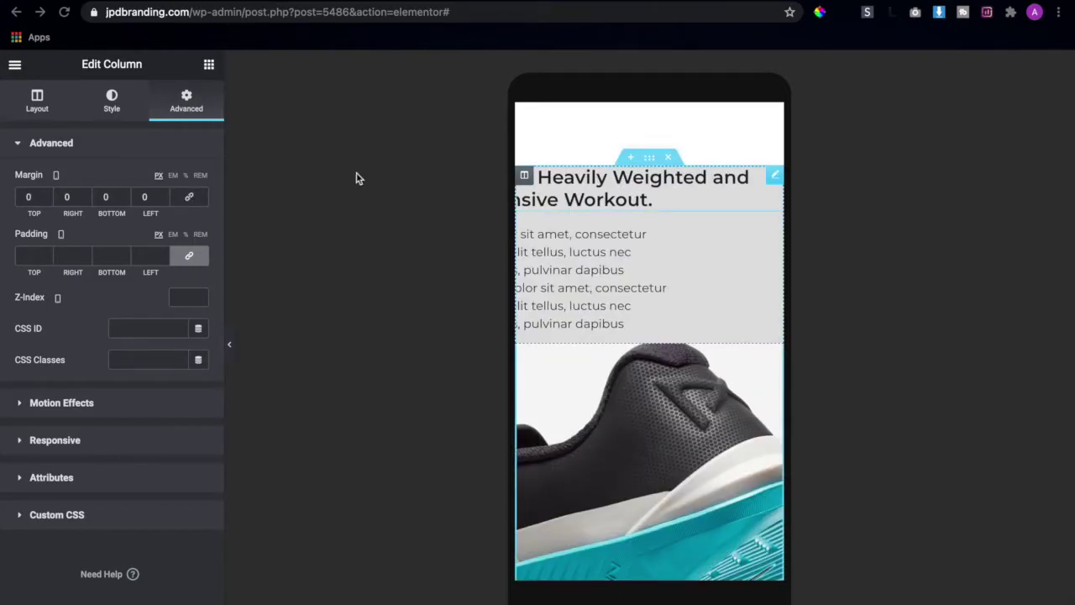
- Set the grey column's mobile padding to 50 px at the top and bottom
left_click(188, 258)
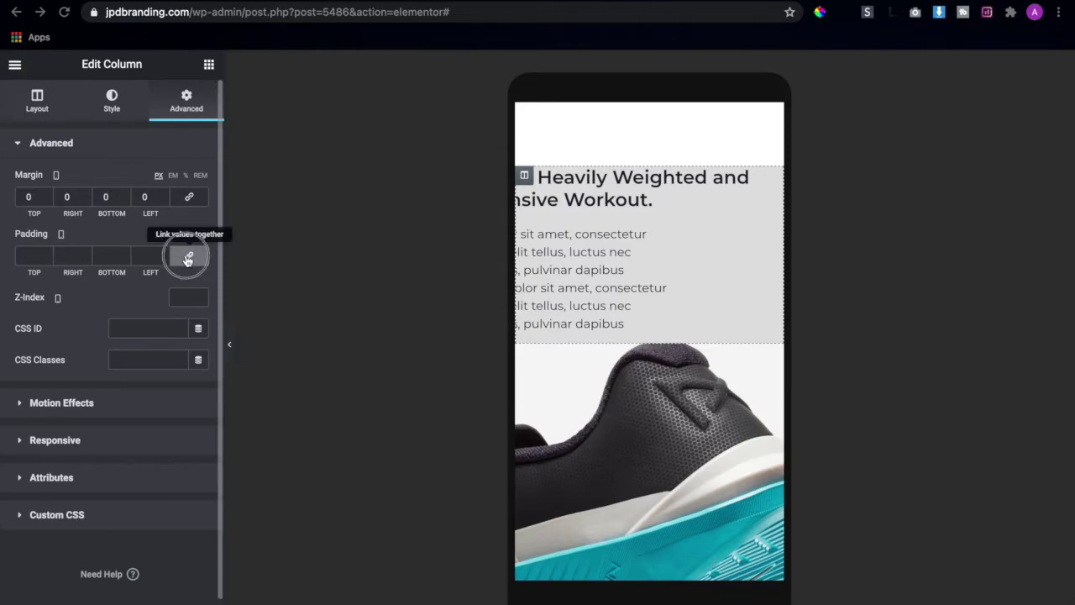
left_click(20, 255)
type("5")
left_click(104, 255)
type("50")
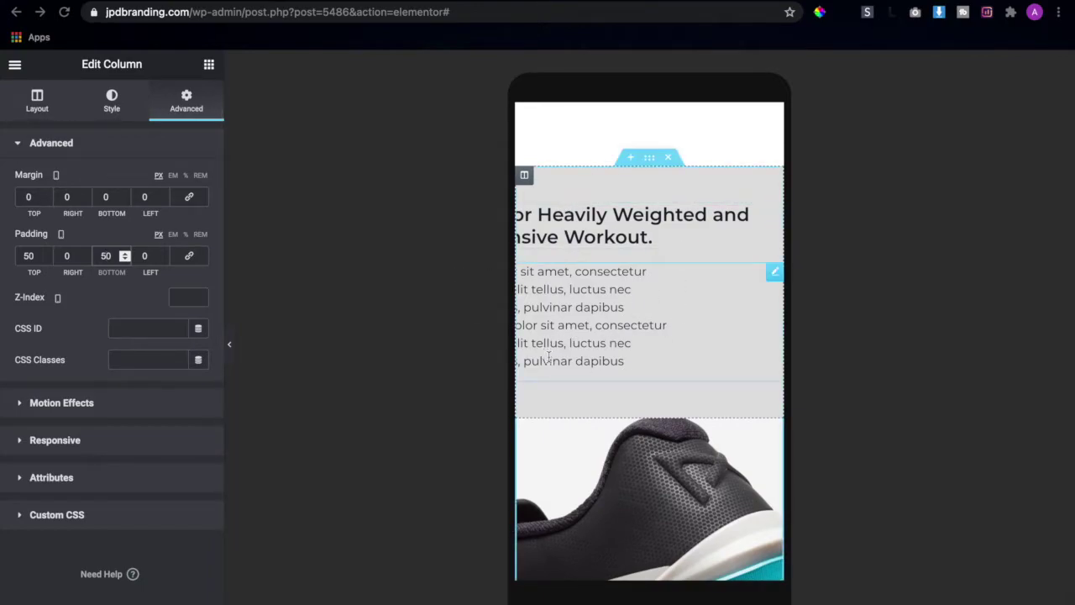
- Reset the mobile margins of the workout heading and its paragraph to 0 px, along with the paragraph's mobile padding
left_click(614, 221)
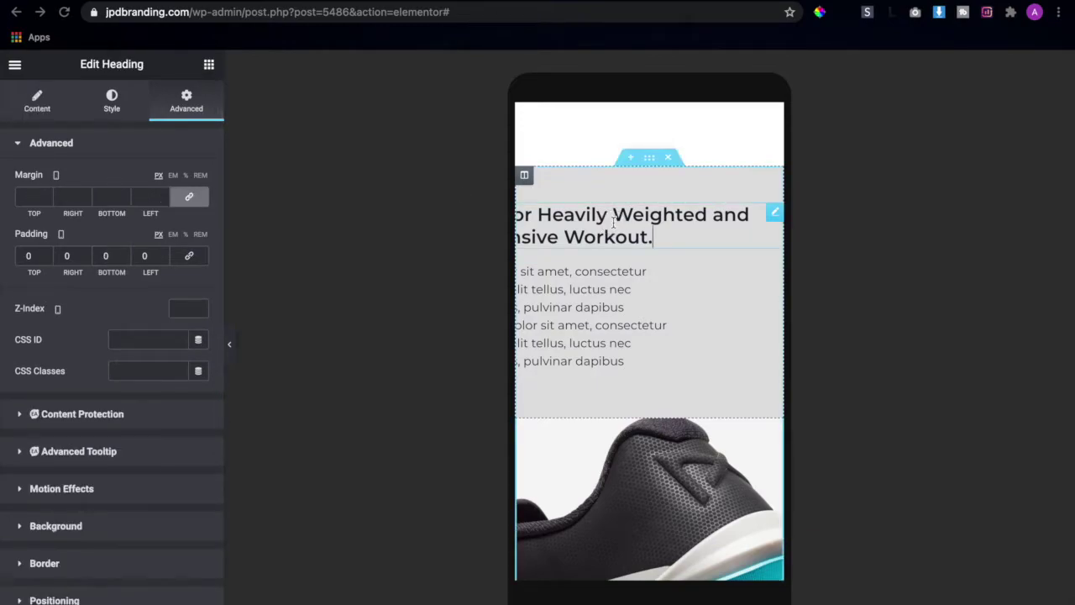
left_click(199, 198)
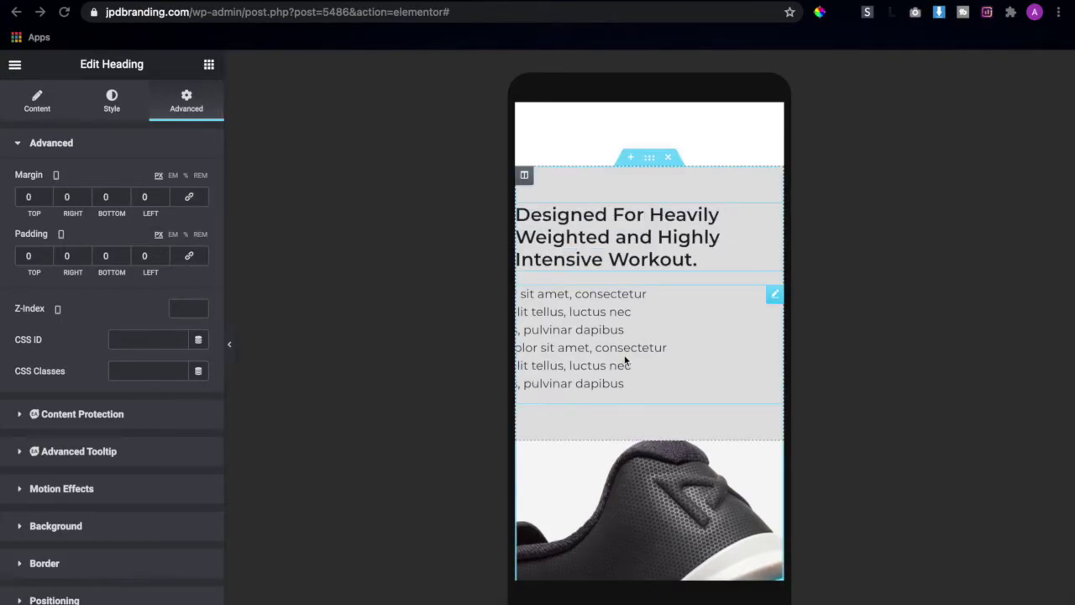
left_click(591, 313)
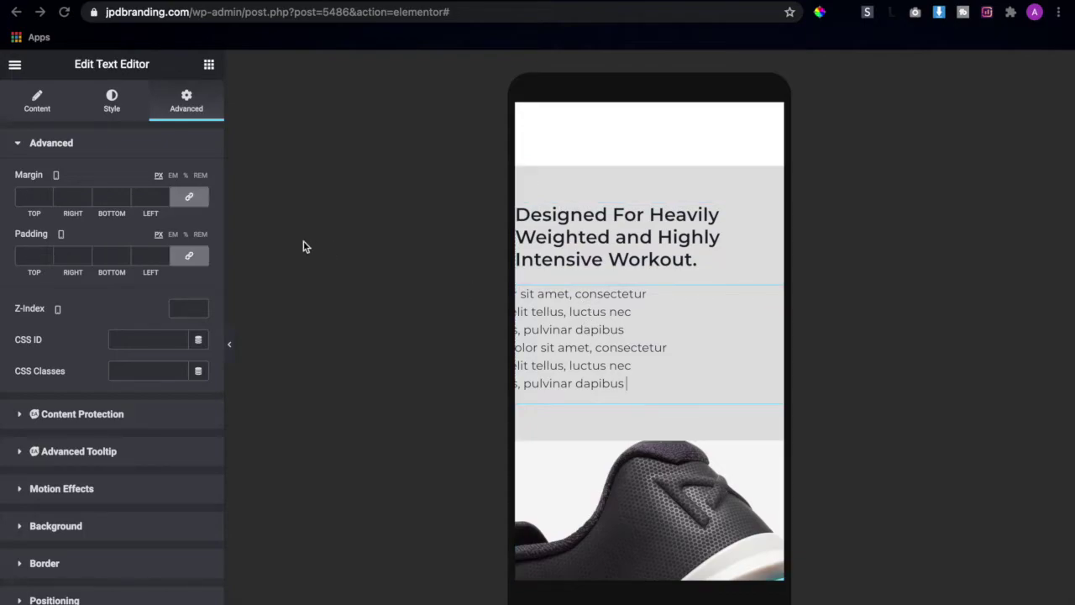
left_click(189, 197)
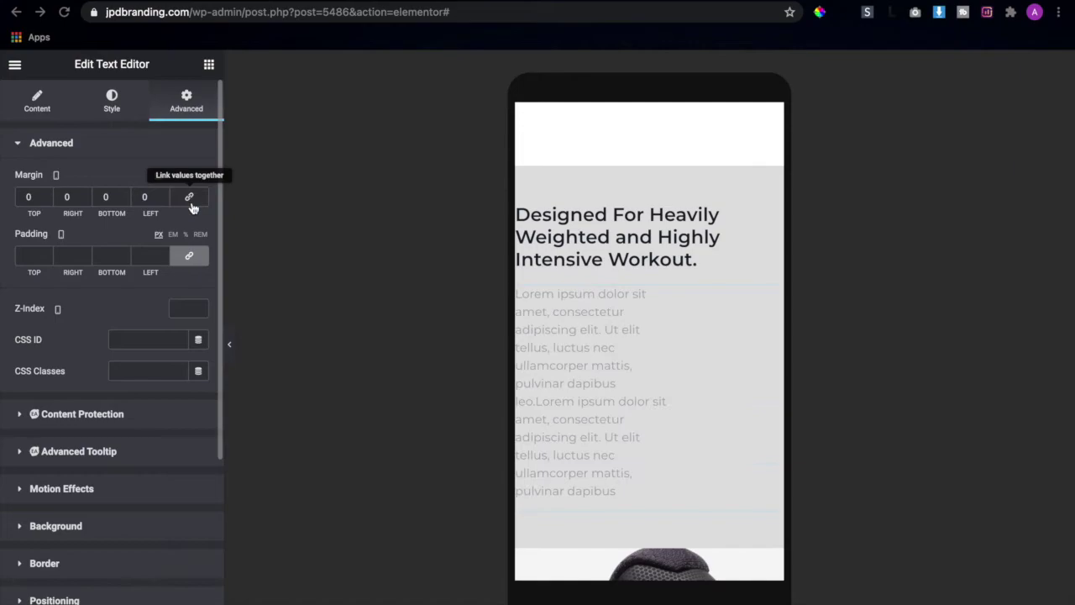
left_click(189, 262)
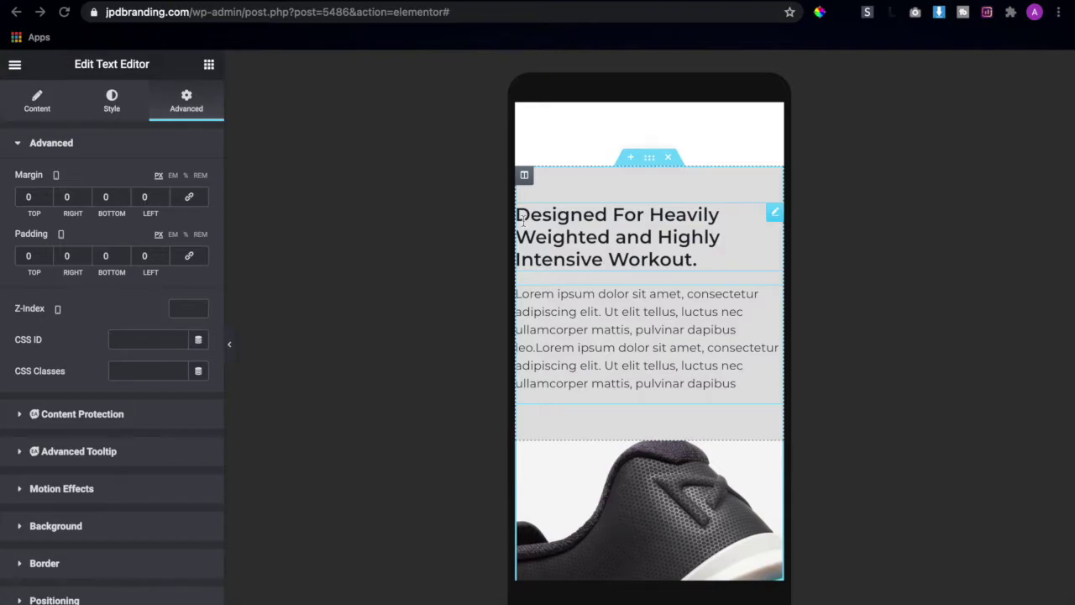
- Set the grey column's mobile padding to 10 px on the left, keeping 0 px on the right
left_click(525, 177)
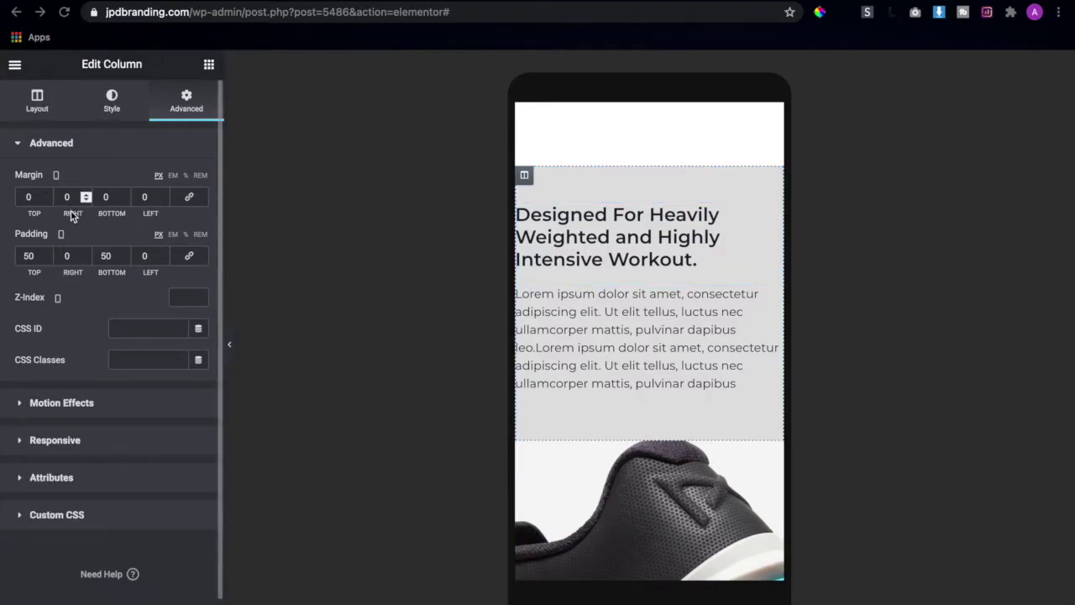
left_click(66, 255)
type("10")
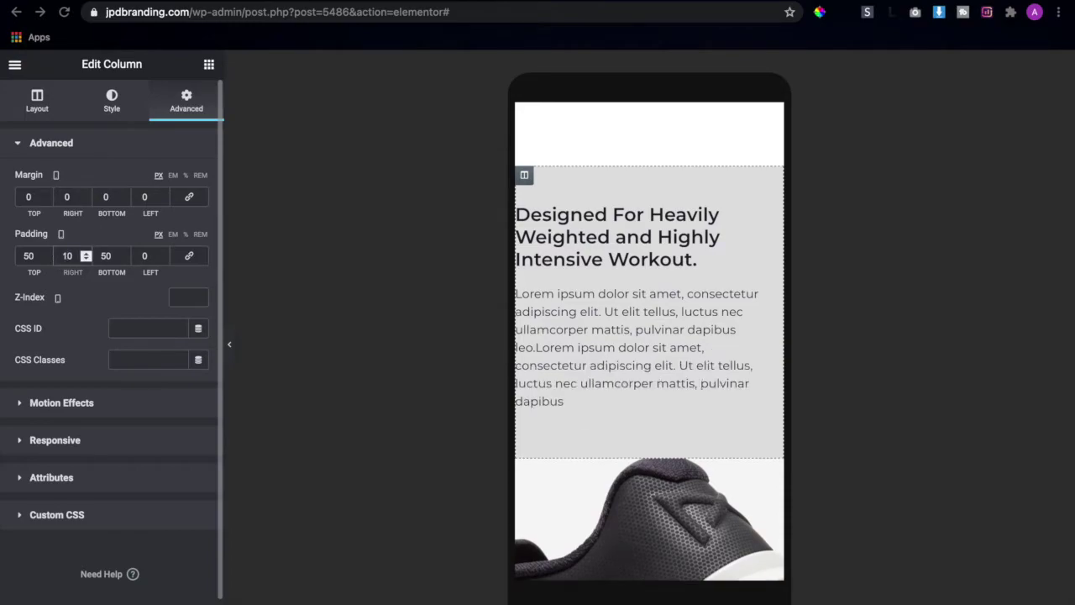
key("BackSpace")
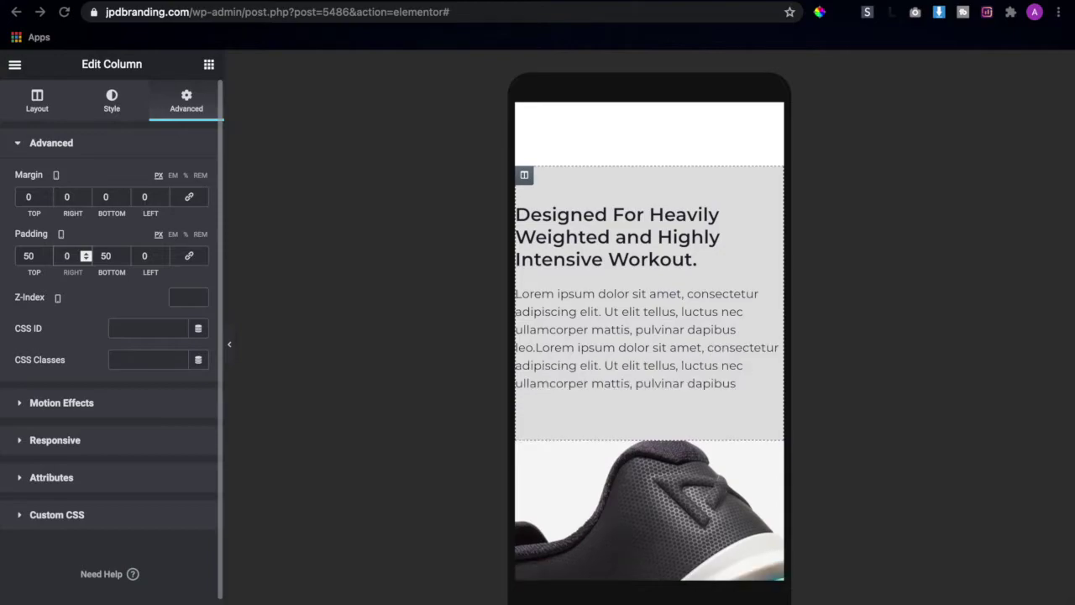
left_click(144, 255)
type("10")
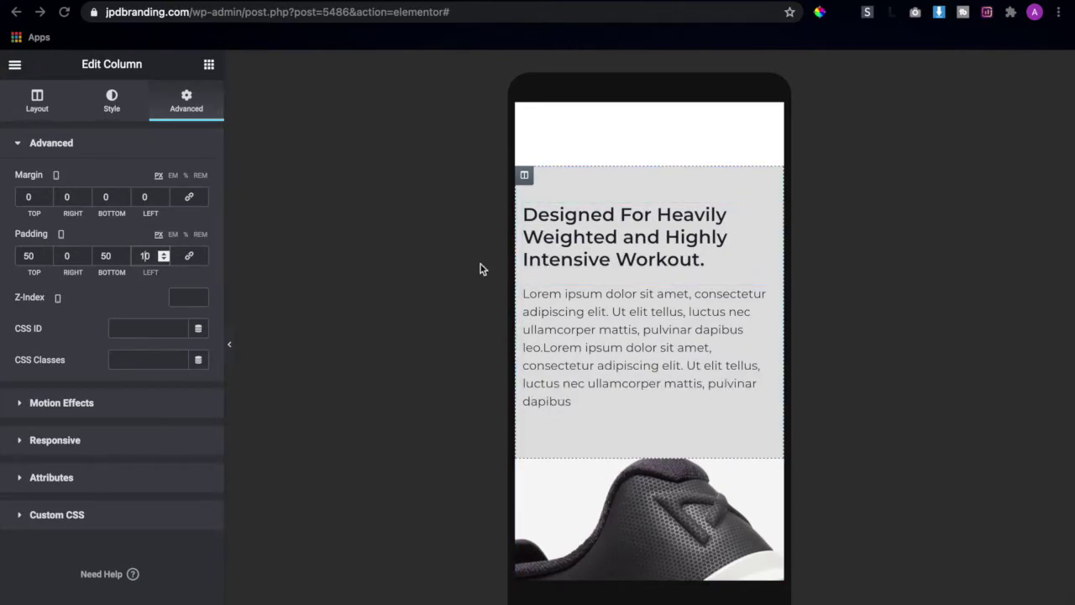
- Review the mobile layout of the workout section and the sections above it, up to the Metcon 6 hero
scroll(609, 305, "down", 3)
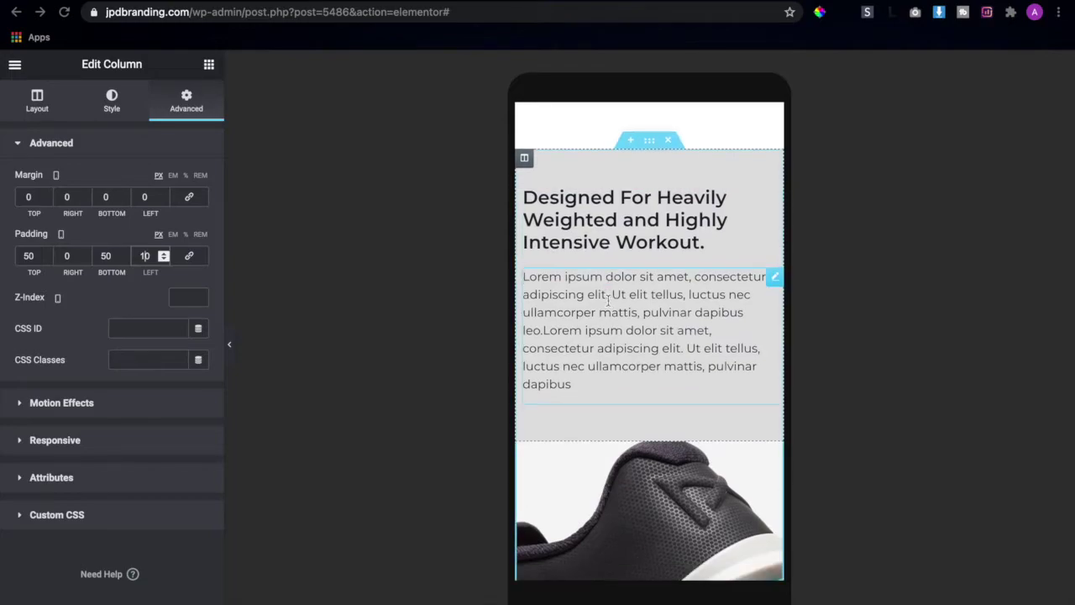
scroll(609, 305, "up", 3)
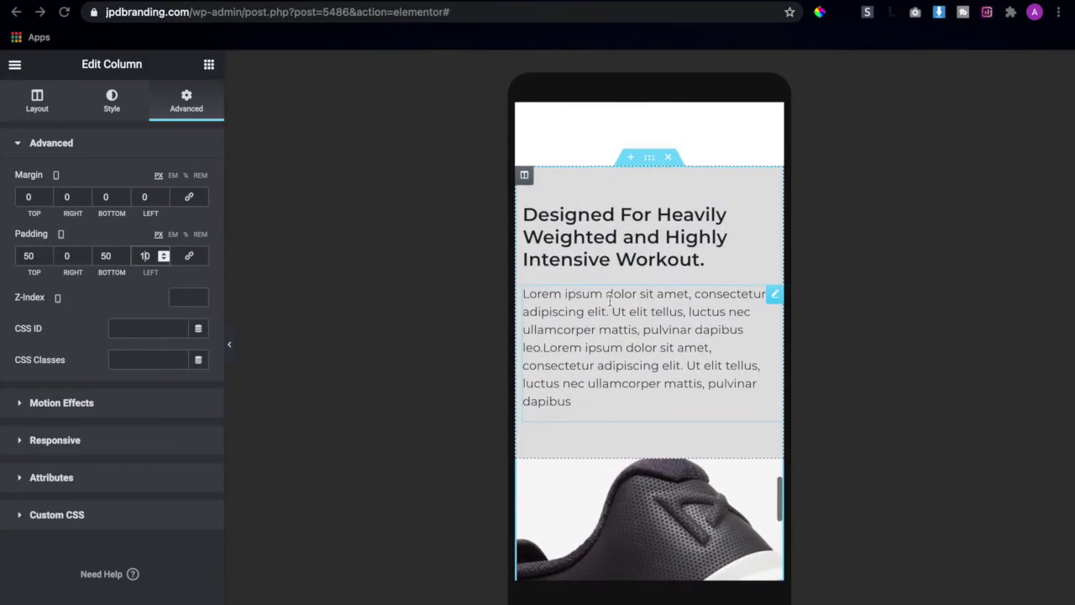
scroll(610, 302, "down", 5)
scroll(662, 388, "up", 3)
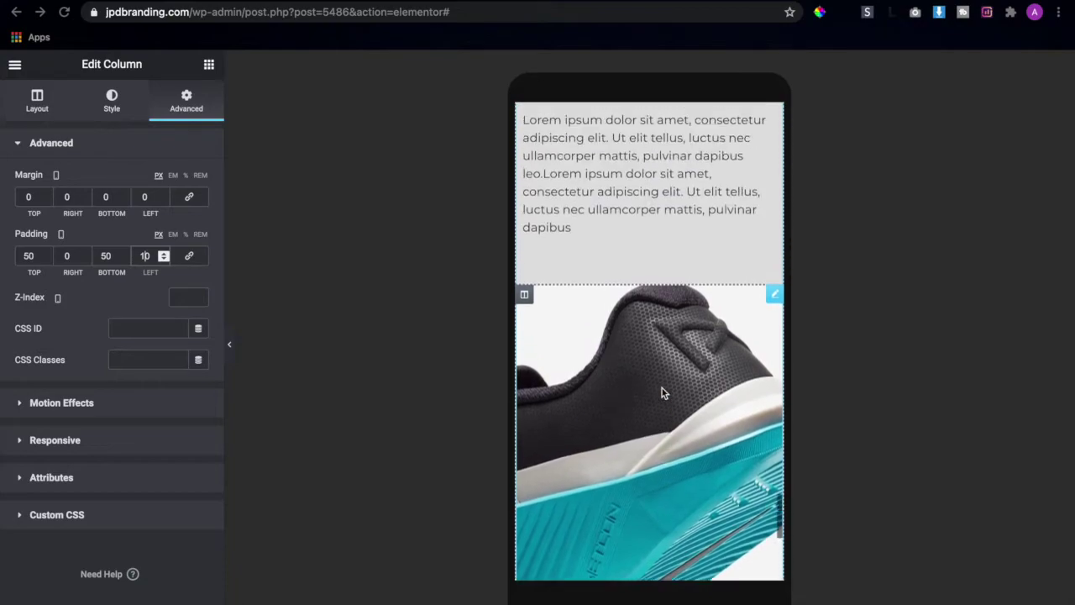
scroll(662, 388, "up", 10)
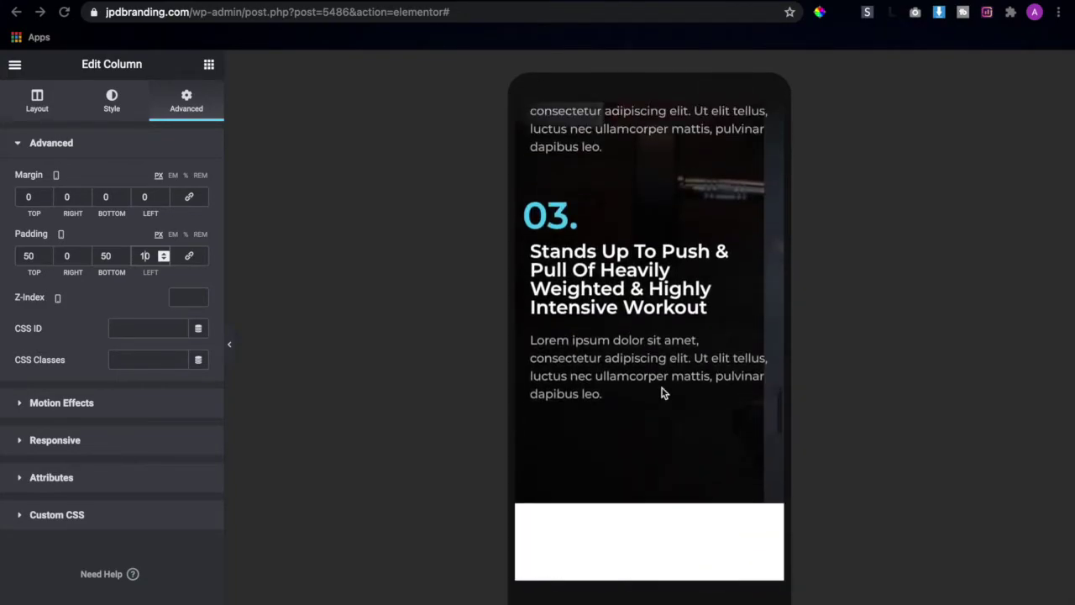
scroll(662, 392, "up", 10)
scroll(662, 393, "down", 1)
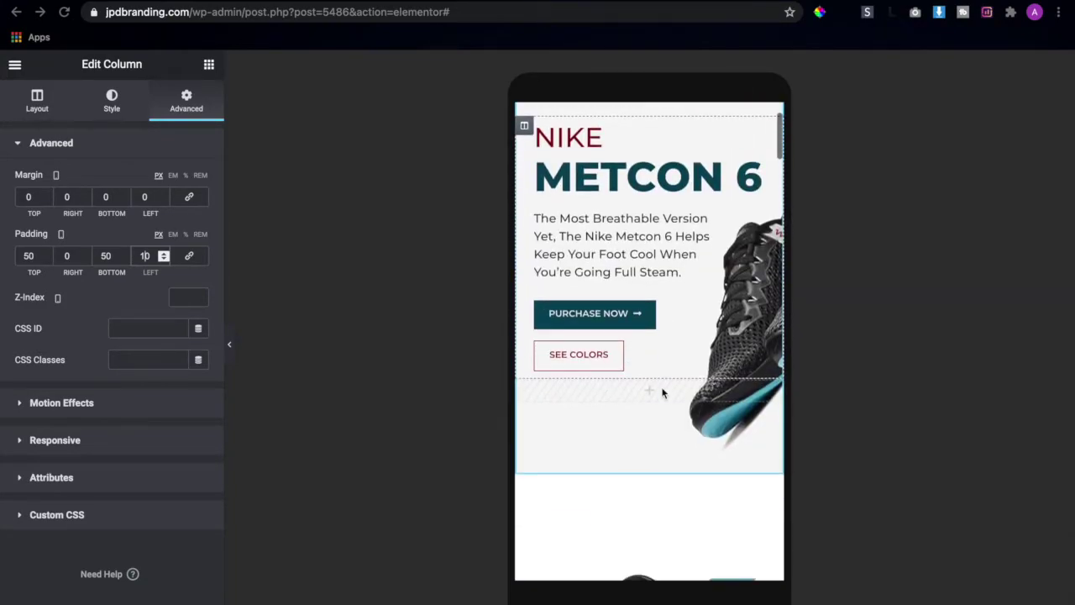
- Hide the editor panel and test opening and closing the hamburger menu in the mobile preview's header
scroll(662, 392, "down", 1)
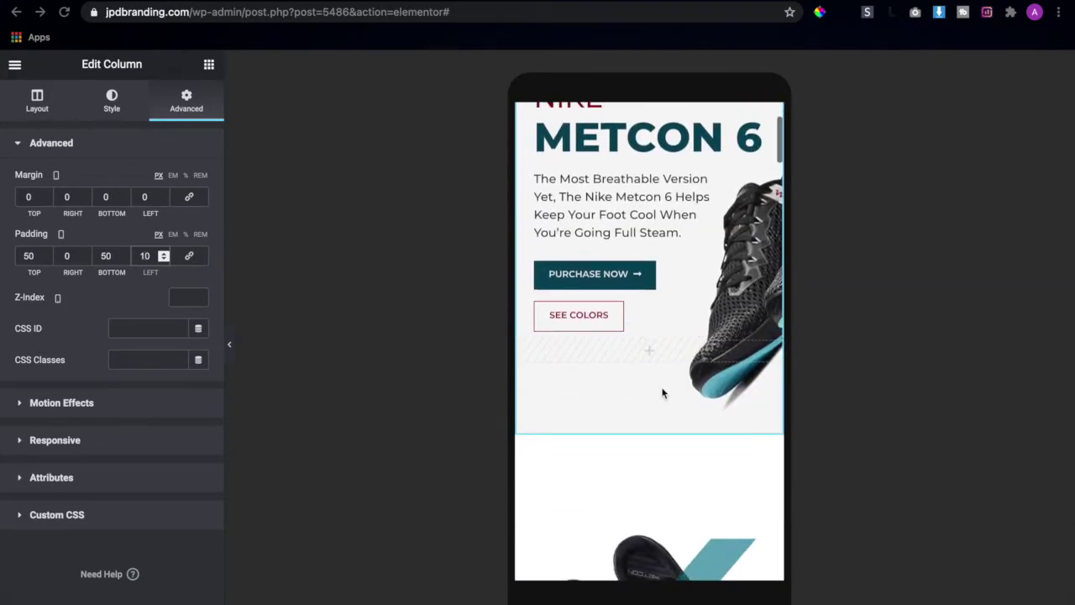
left_click(231, 344)
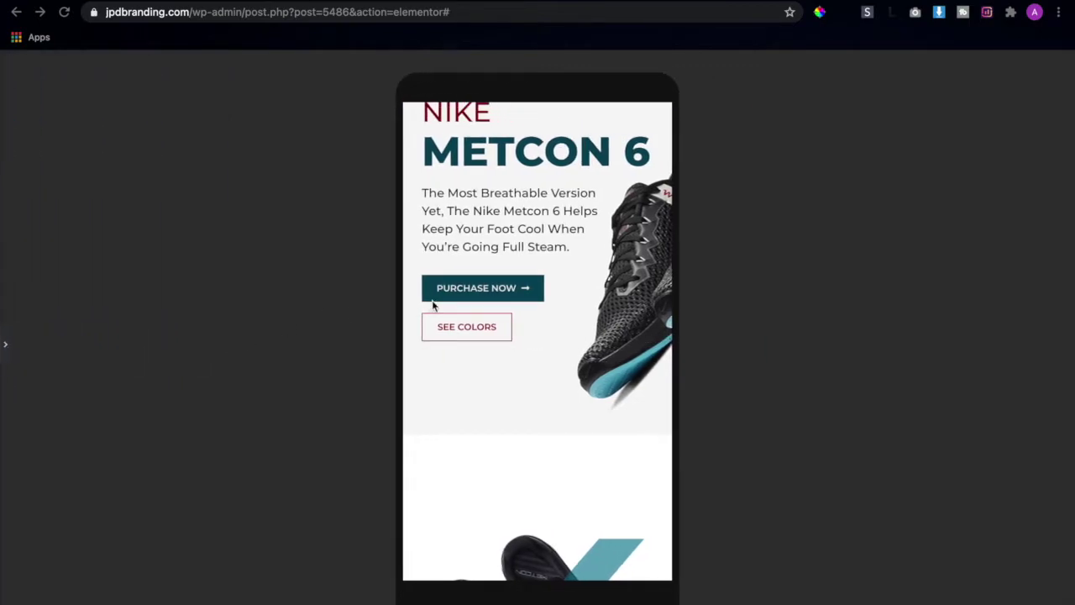
scroll(433, 306, "up", 3)
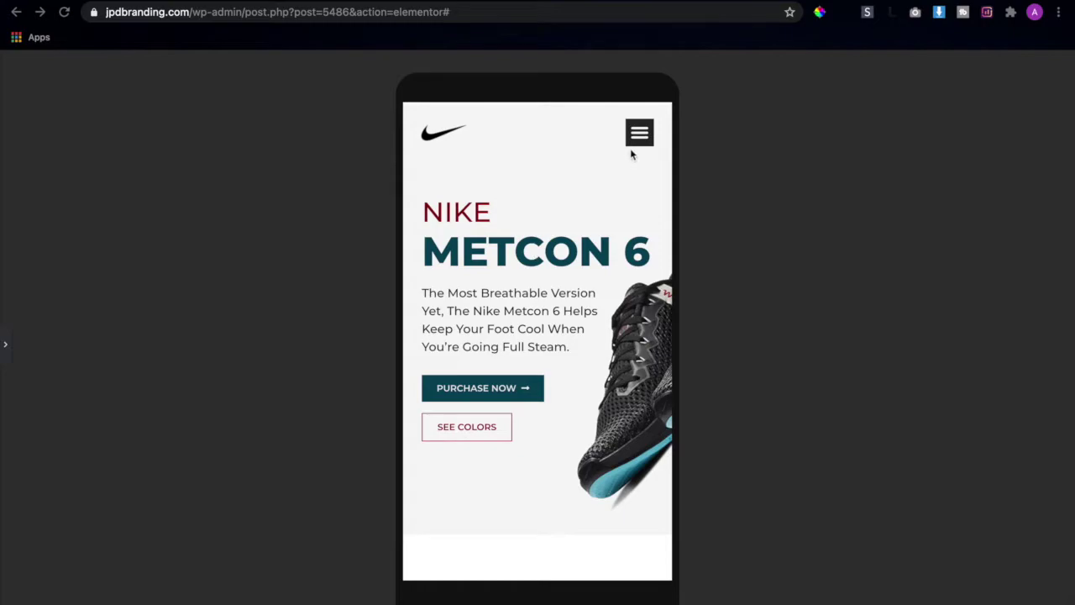
left_click(636, 136)
left_click(636, 137)
left_click(636, 139)
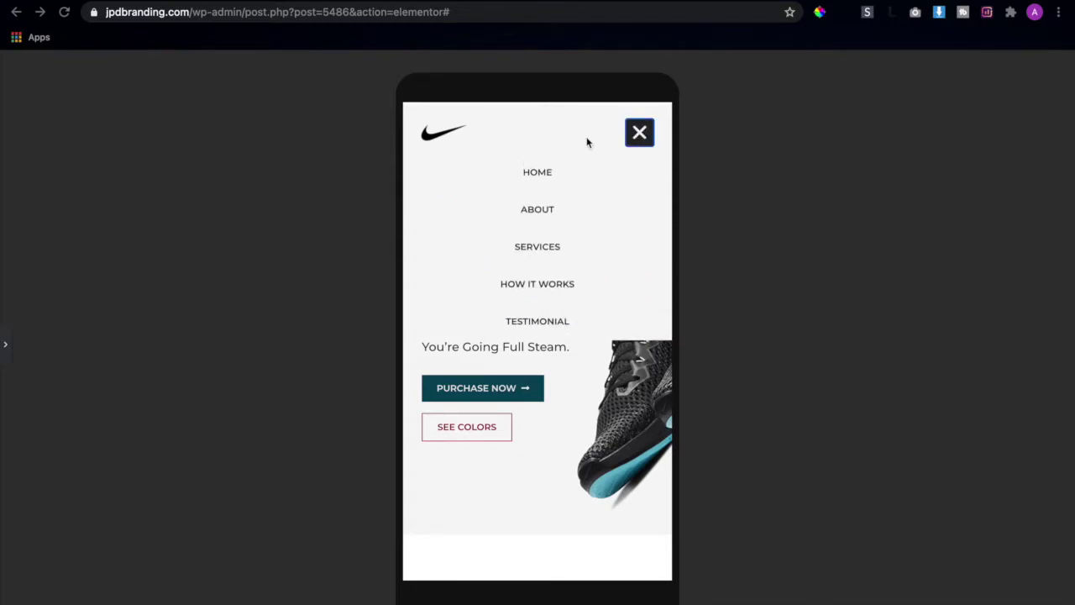
left_click(638, 133)
- Review the full mobile layout from the hero down to the workout section's shoe image
scroll(588, 282, "down", 2)
scroll(587, 286, "down", 10)
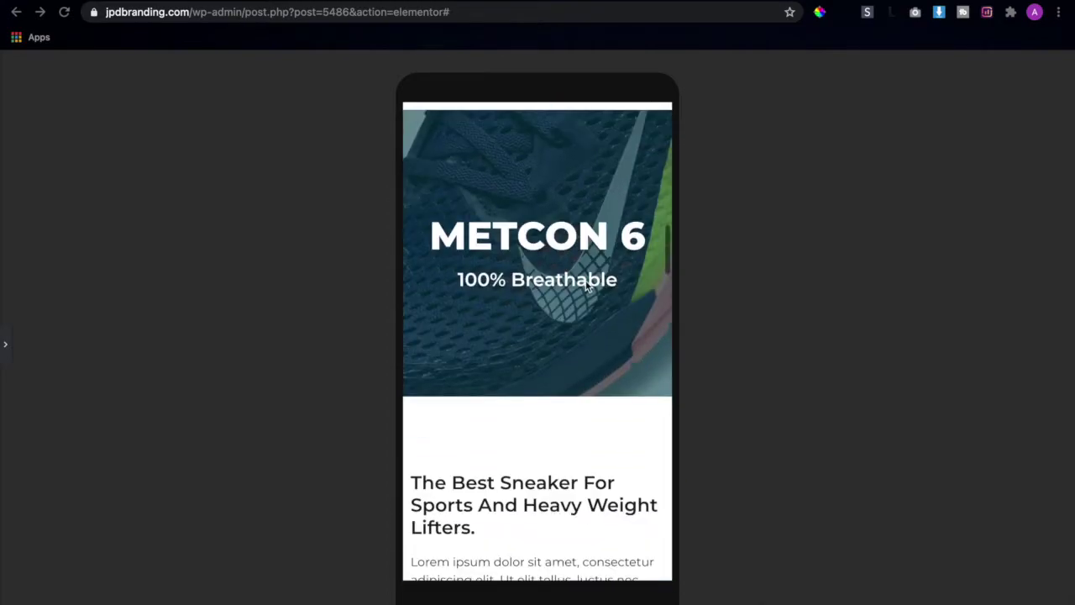
scroll(586, 286, "down", 12)
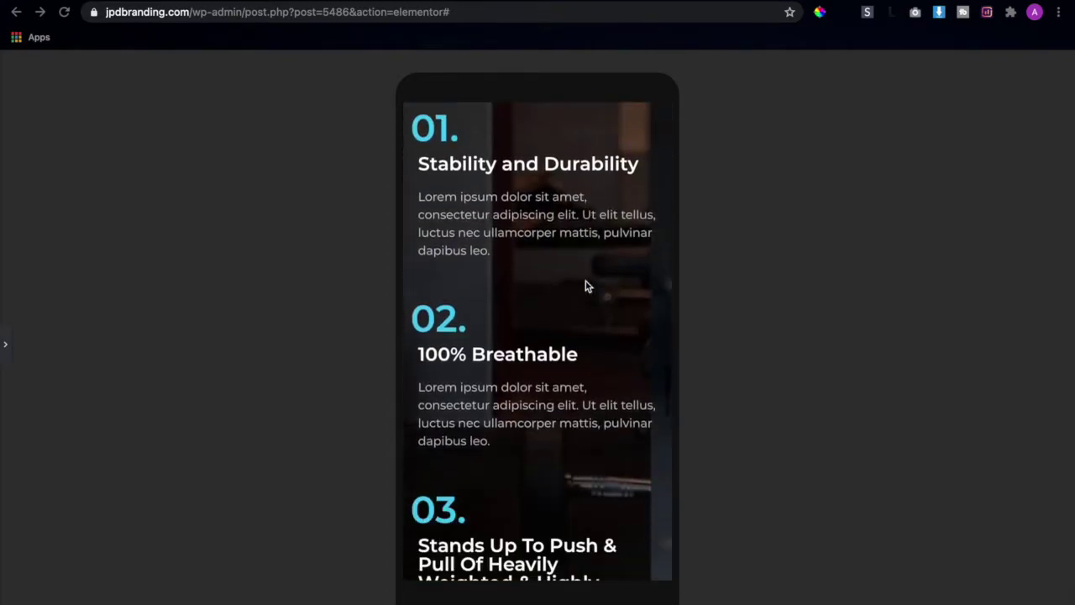
scroll(586, 285, "down", 10)
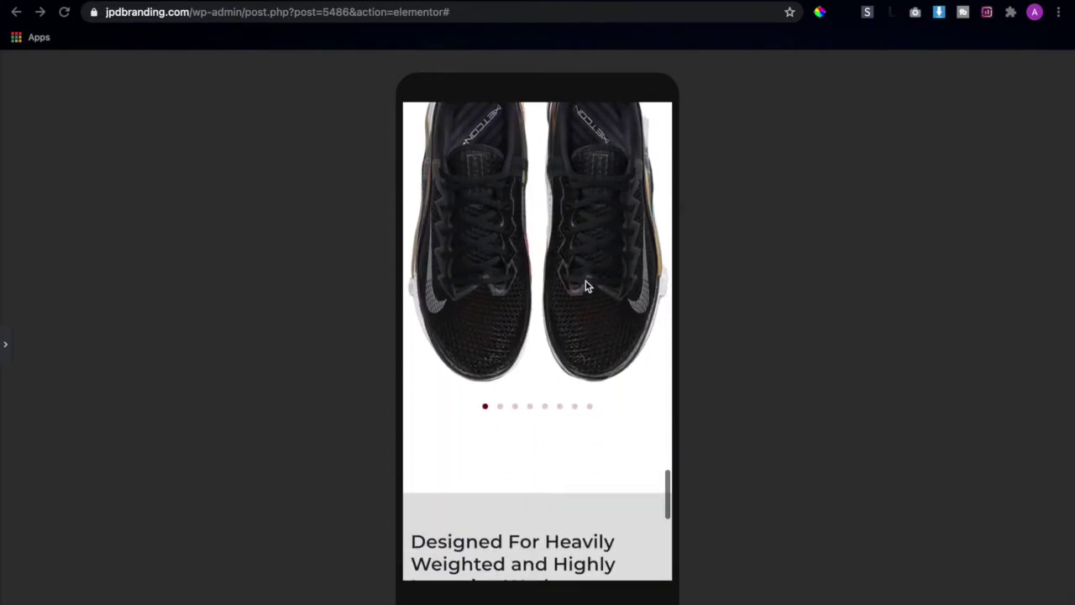
scroll(586, 285, "down", 8)
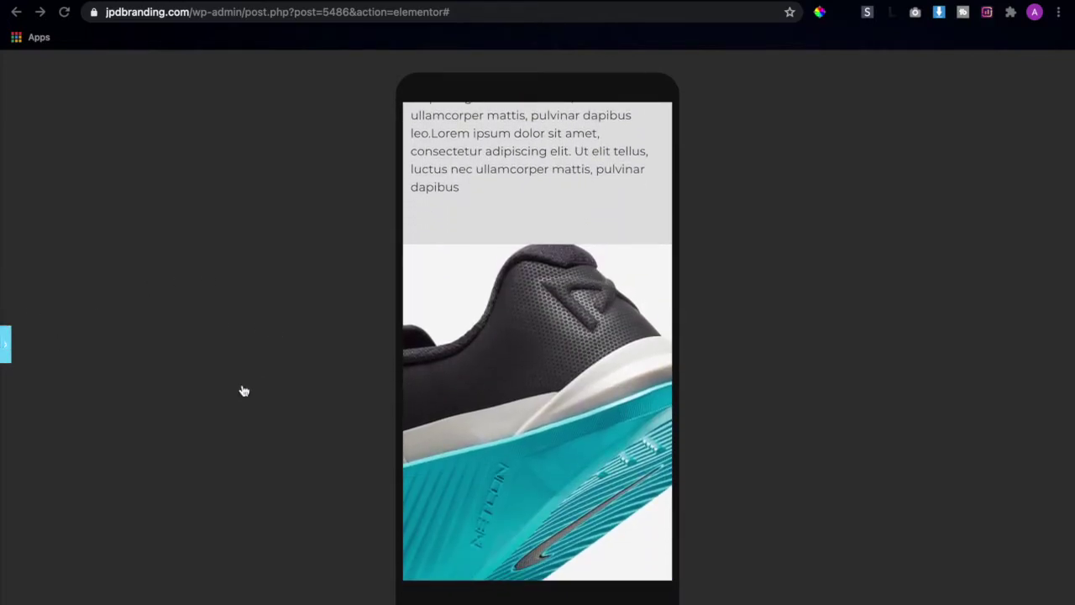
- Show the editor panel again, switch the preview to desktop, and check the Unbiased Review section in the Adobe XD design
key("ctrl+p")
mouse_move(88, 598)
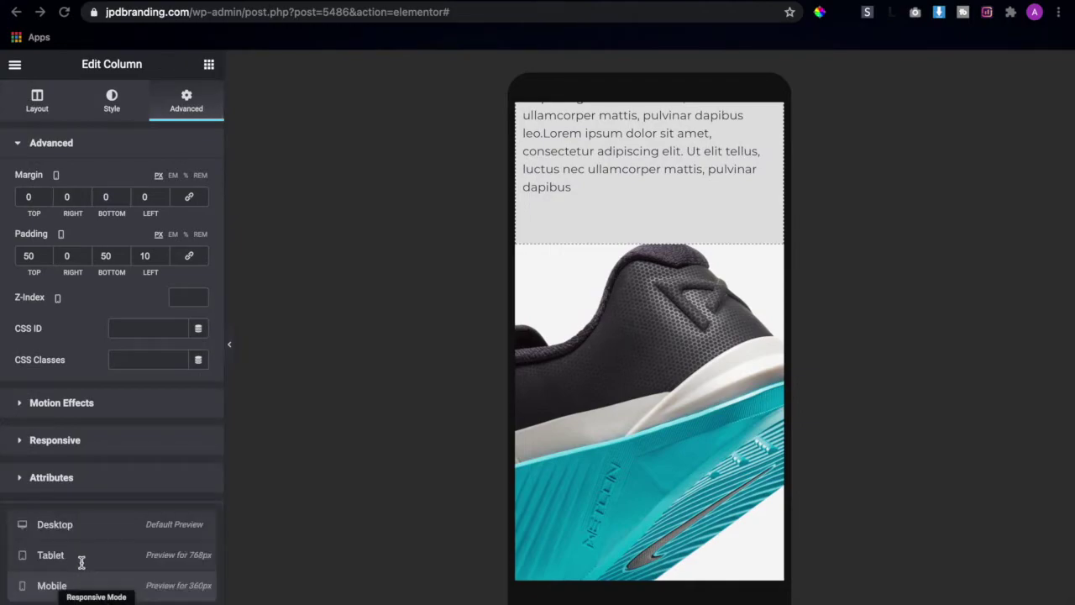
left_click(208, 512)
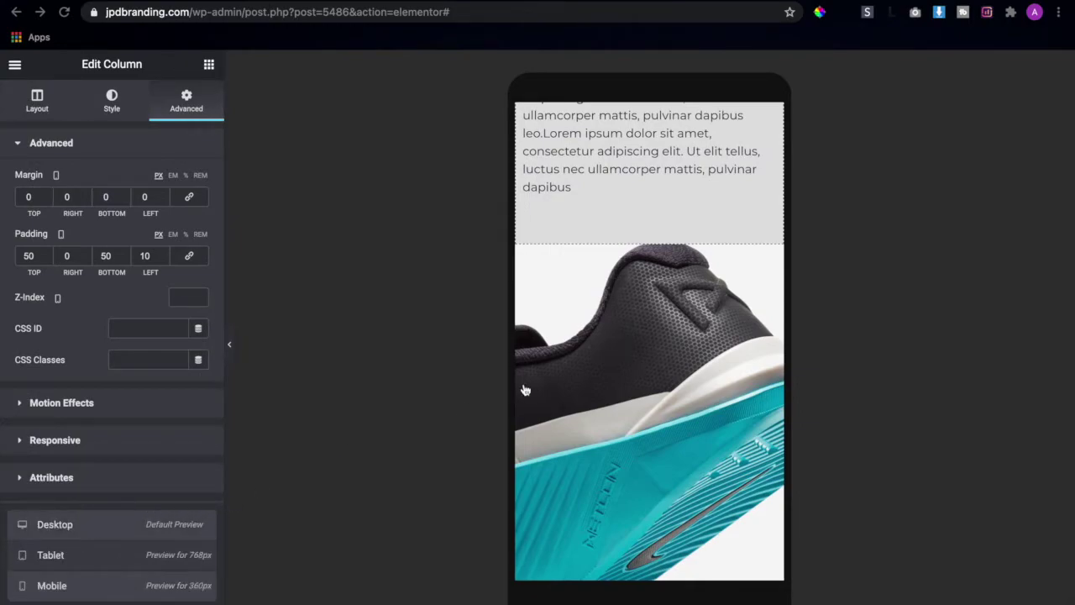
scroll(403, 244, "up", 5)
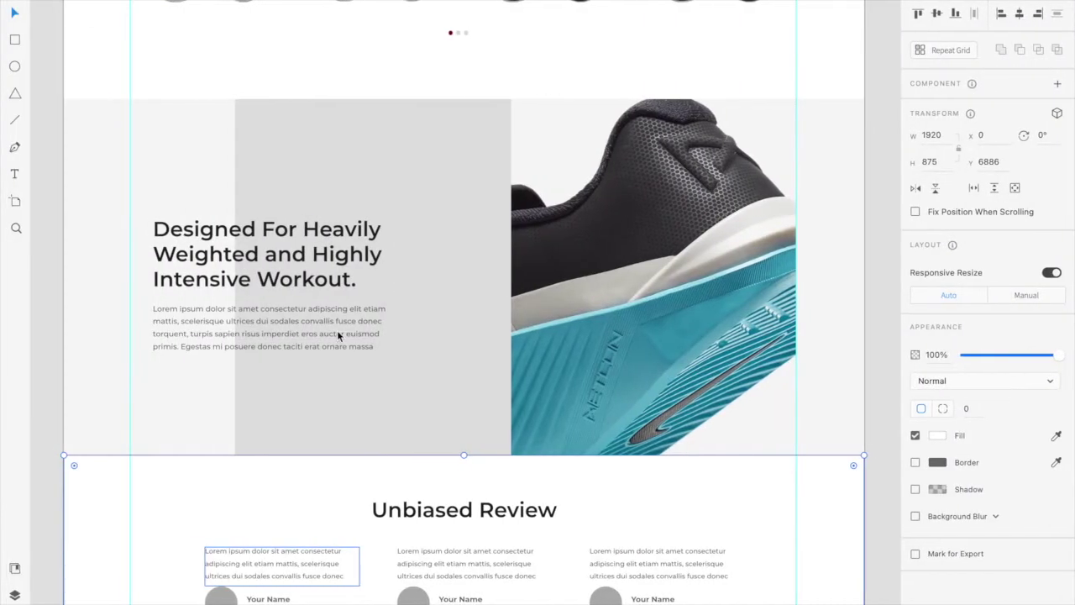
scroll(337, 330, "down", 5)
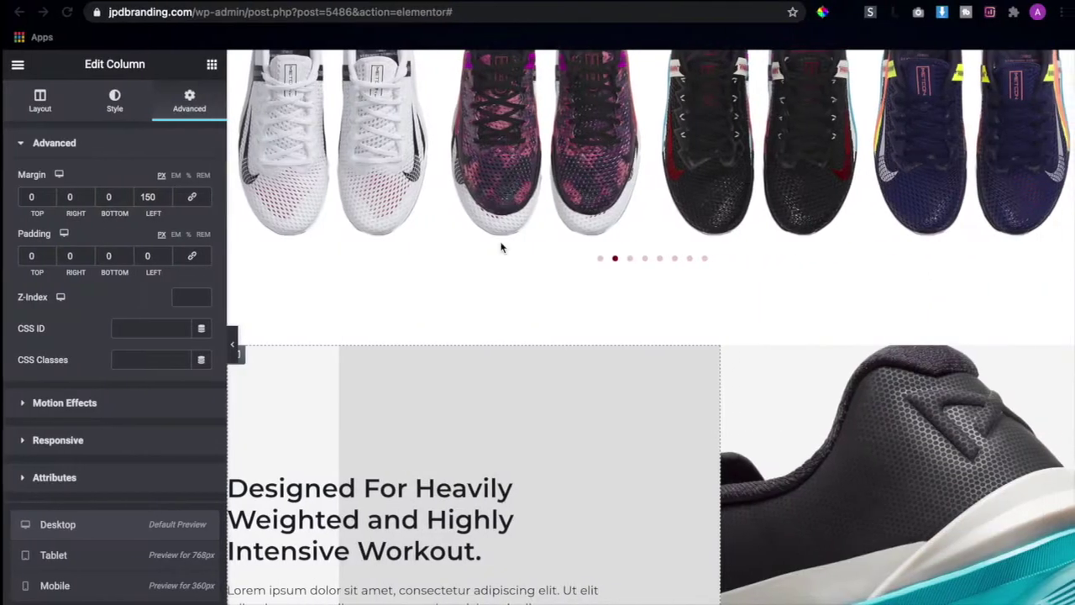
- Add a one-column section below the workout section in Elementor and insert an Inner Section widget into it
scroll(501, 245, "down", 5)
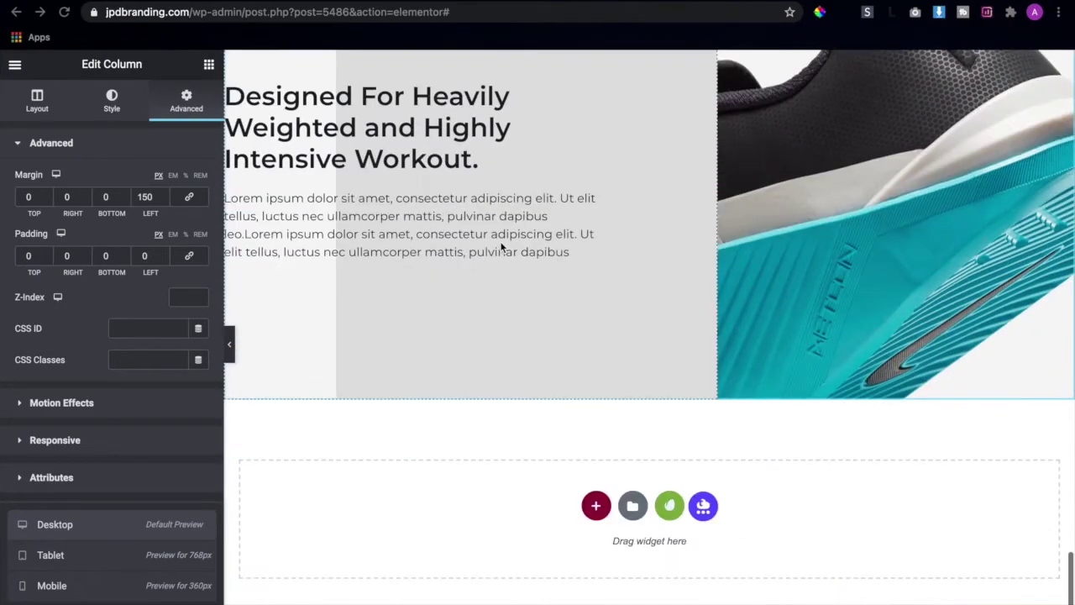
left_click(594, 505)
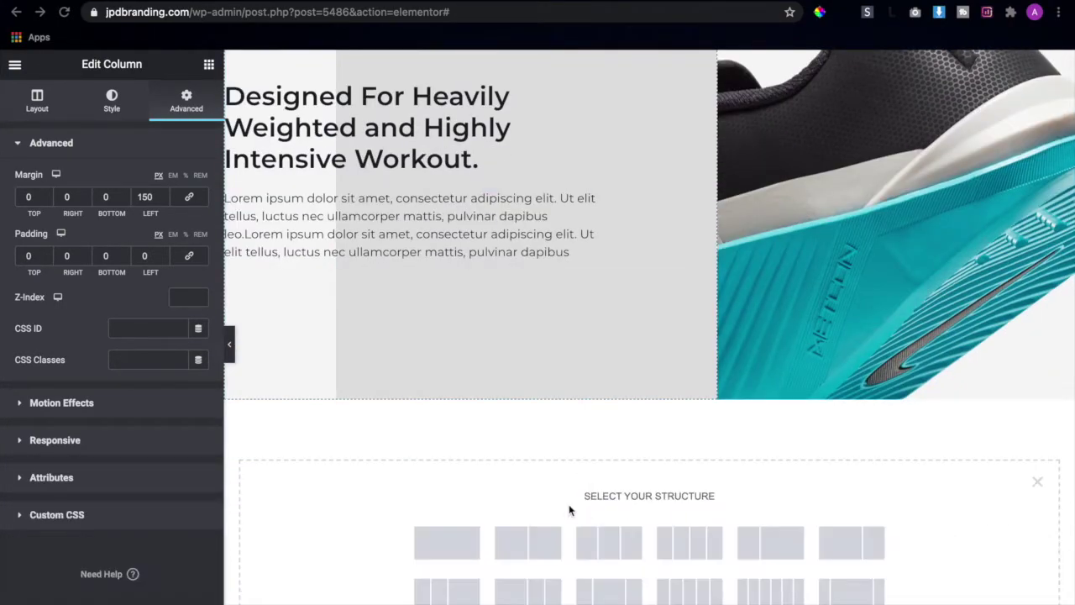
left_click(458, 541)
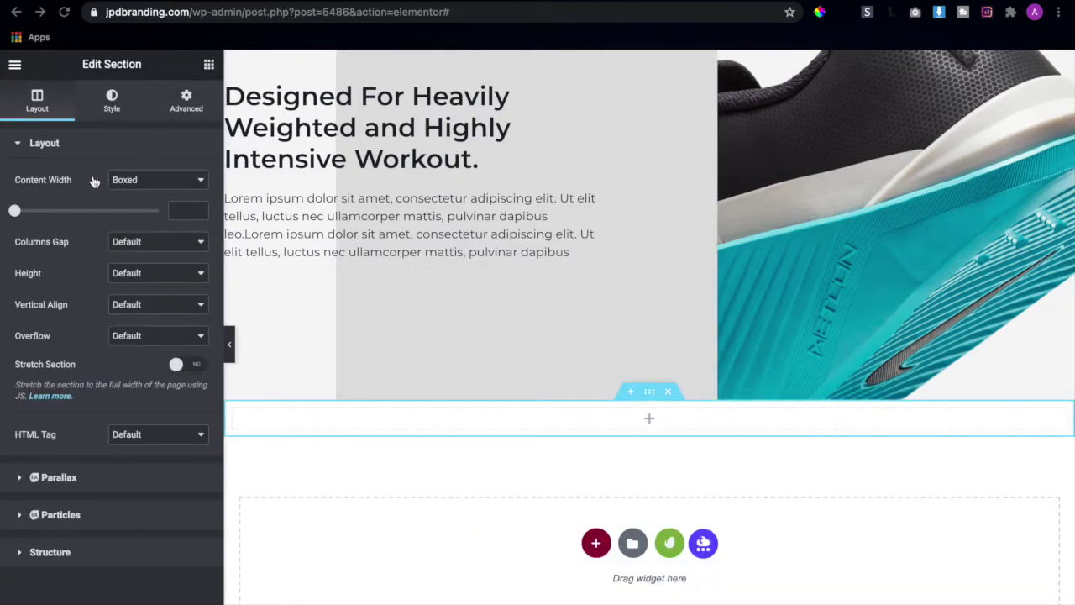
left_click_drag(52, 202, 443, 424)
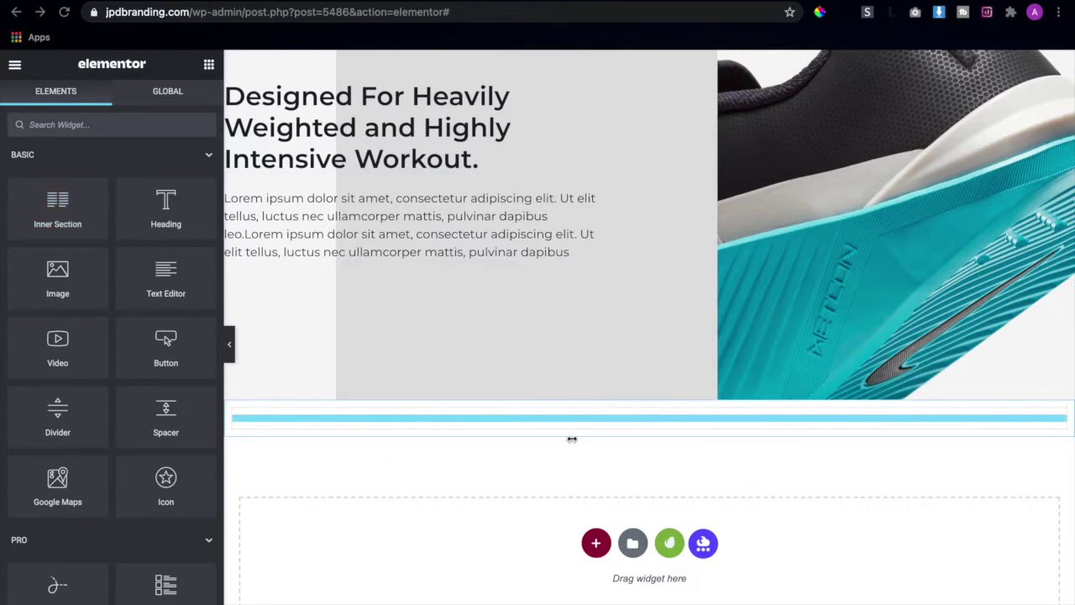
left_click_drag(571, 439, 612, 486)
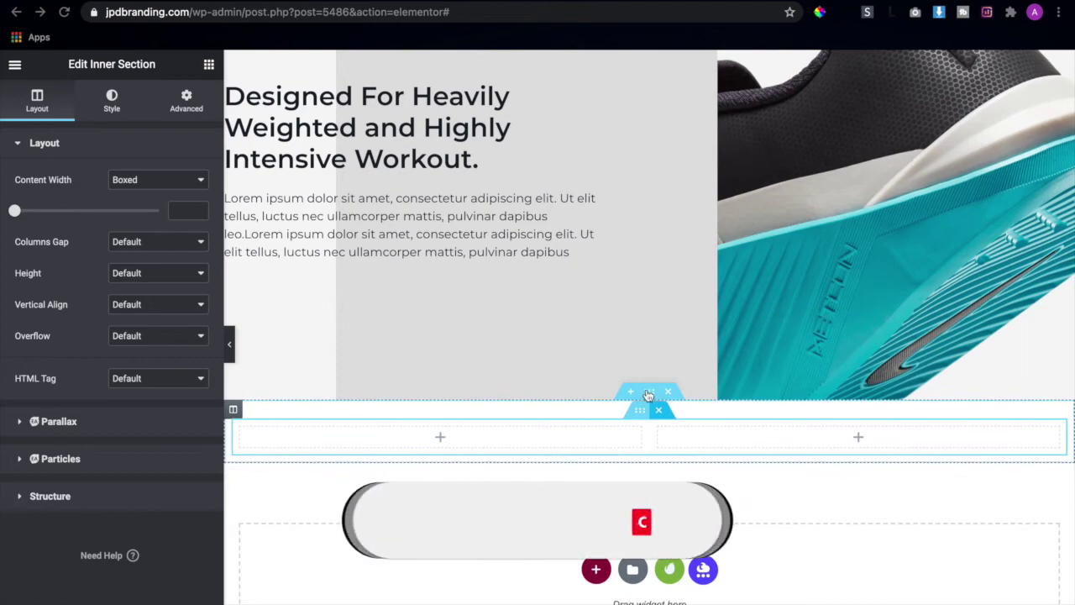
- Unlink the new outer section's padding values and set its top and bottom padding to 100 px
left_click(649, 392)
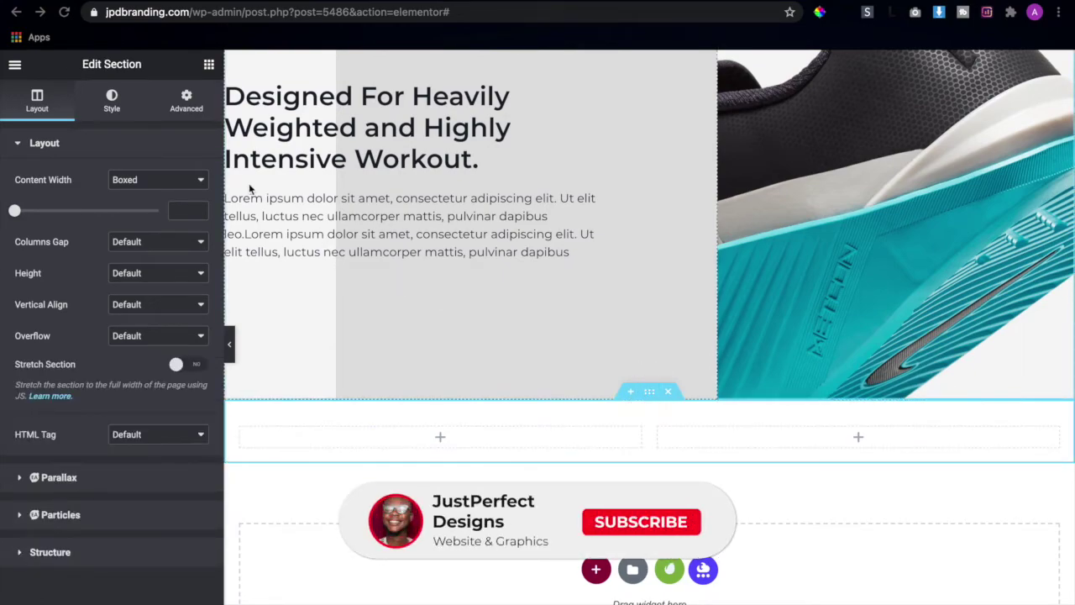
scroll(213, 107, "down", 1)
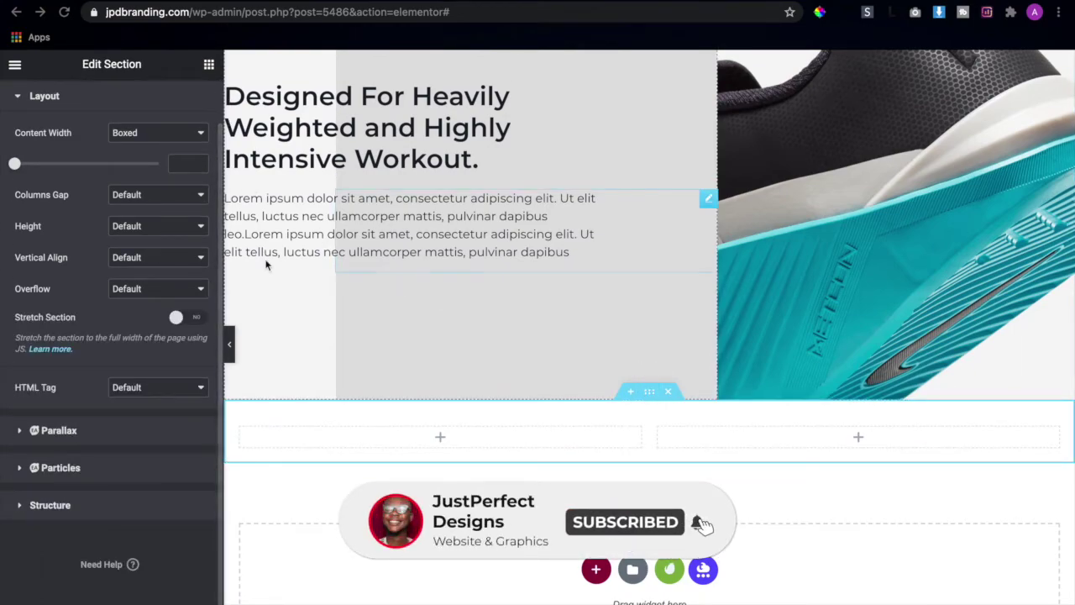
scroll(189, 94, "up", 1)
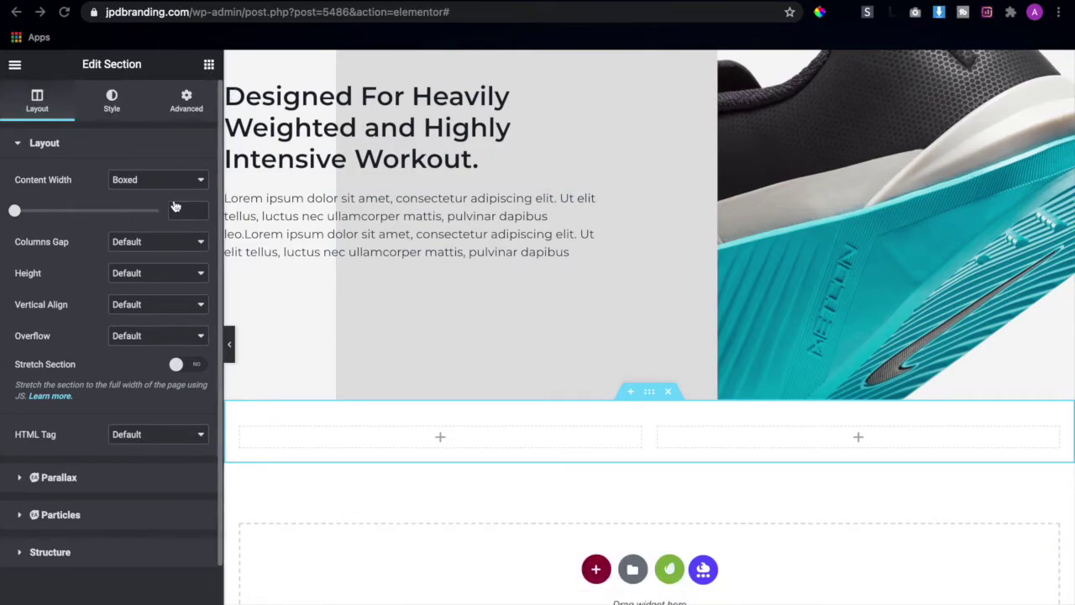
left_click(186, 101)
left_click(188, 257)
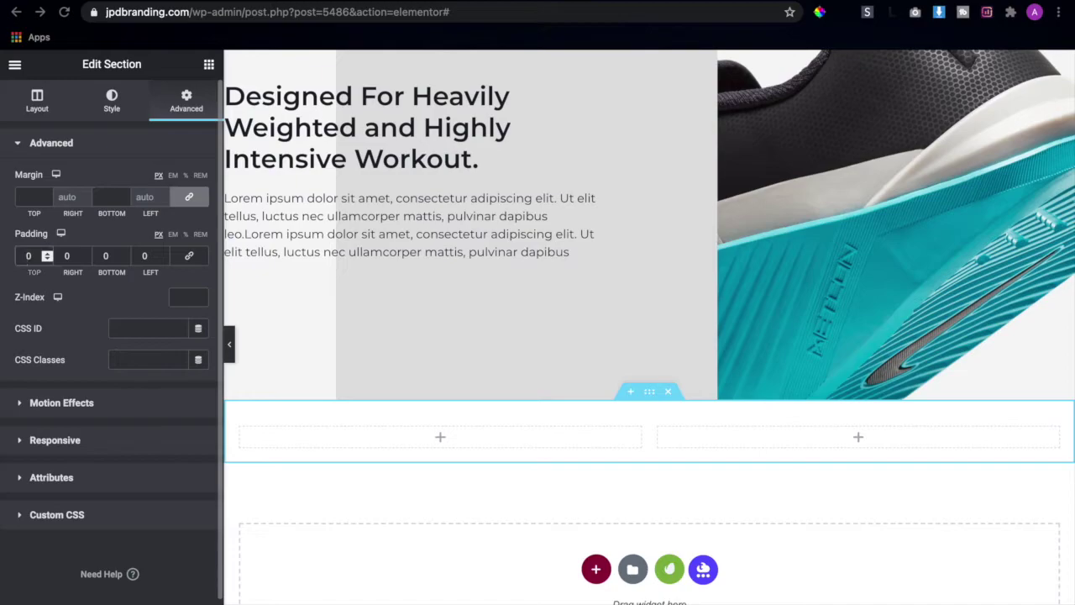
left_click(34, 257)
type("100")
left_click(106, 256)
type("100")
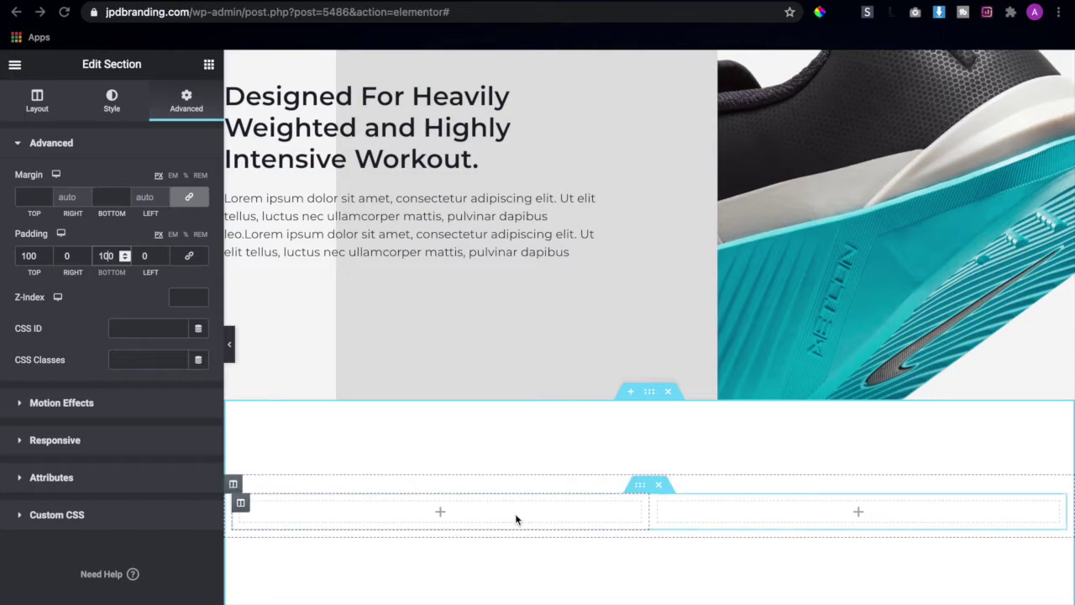
- Duplicate a column of the inner section to make three columns, and add the standard Testimonial widget to the first one
right_click(242, 505)
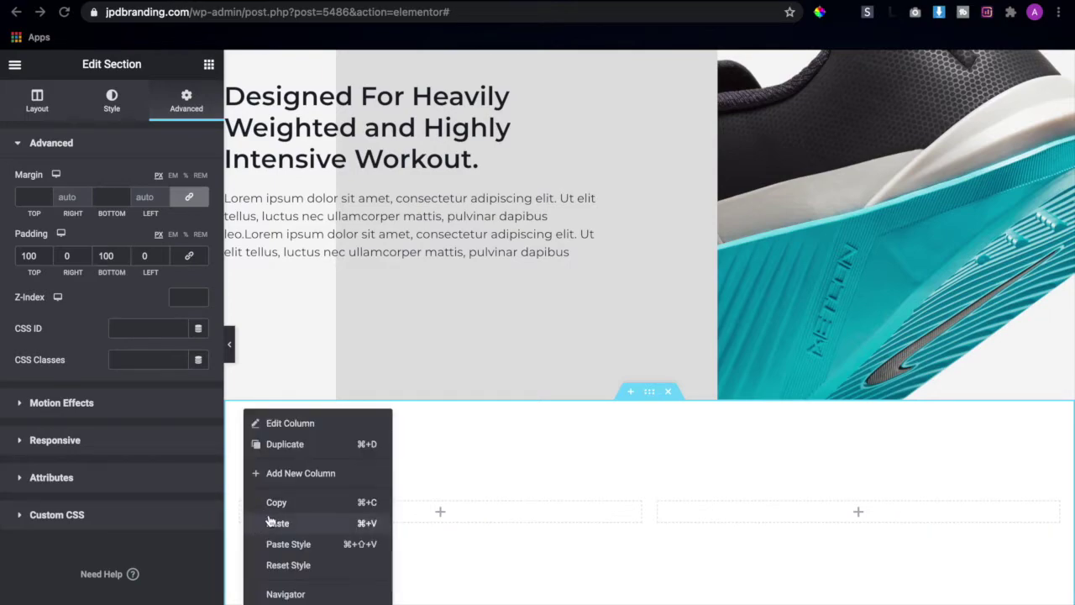
left_click(302, 445)
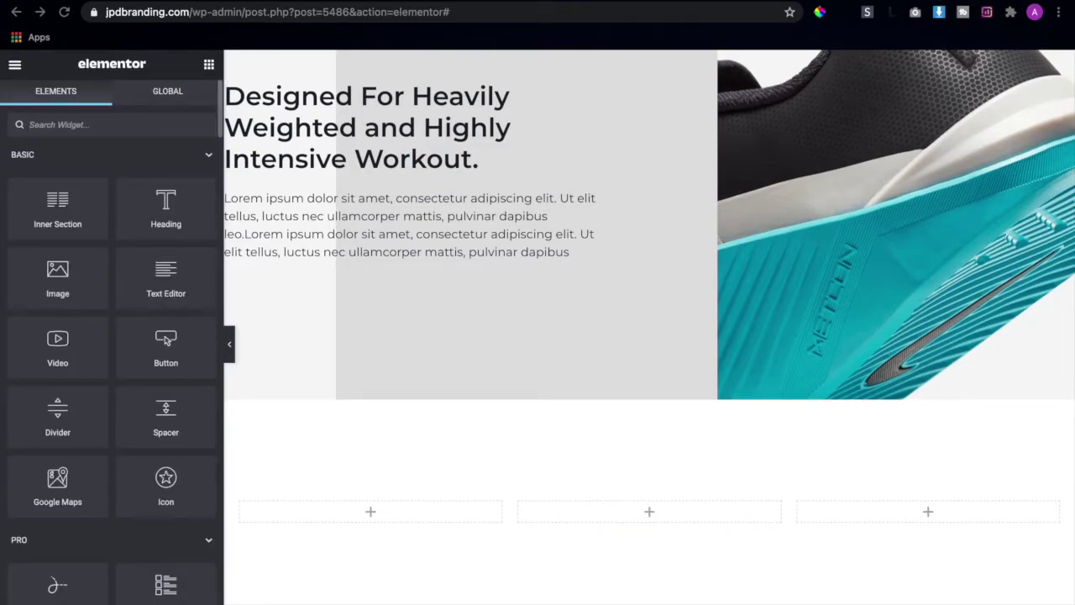
type("test")
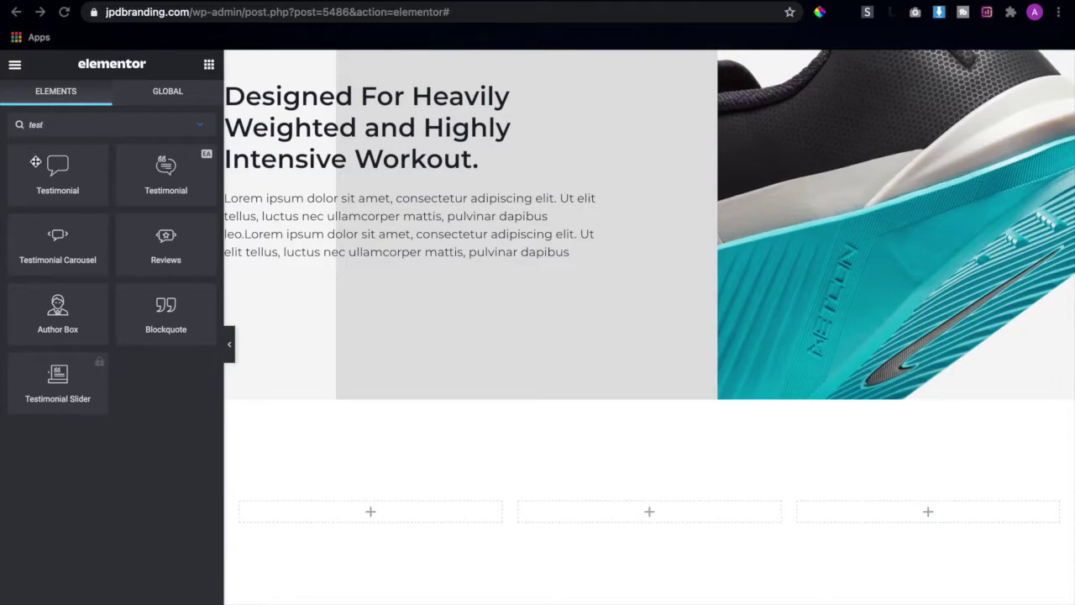
left_click_drag(53, 168, 367, 509)
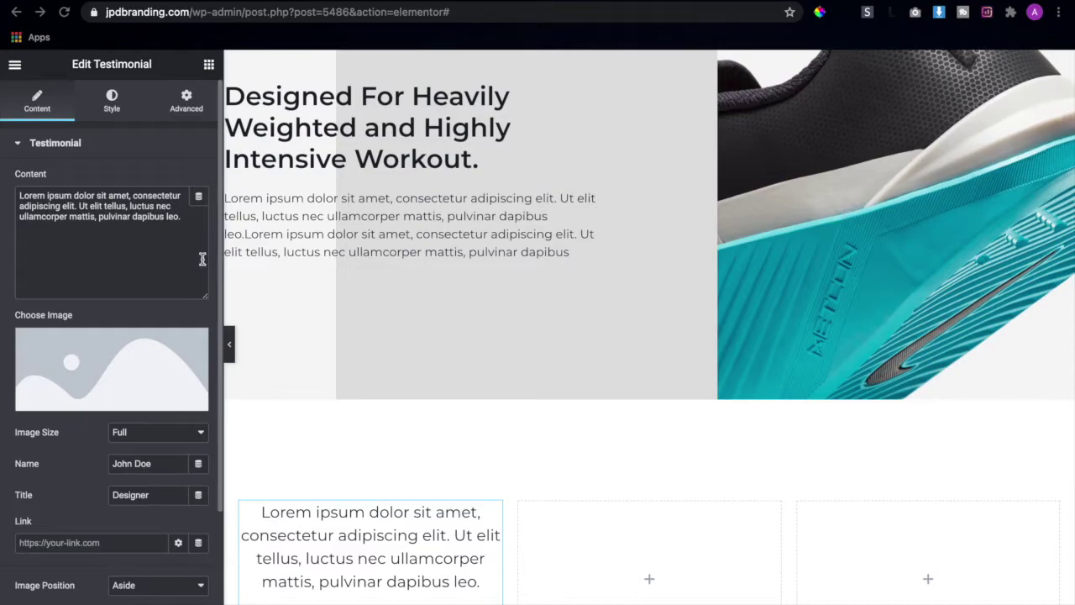
- Compare the testimonial with the XD design and set its alignment to left
scroll(488, 352, "down", 2)
scroll(84, 437, "down", 3)
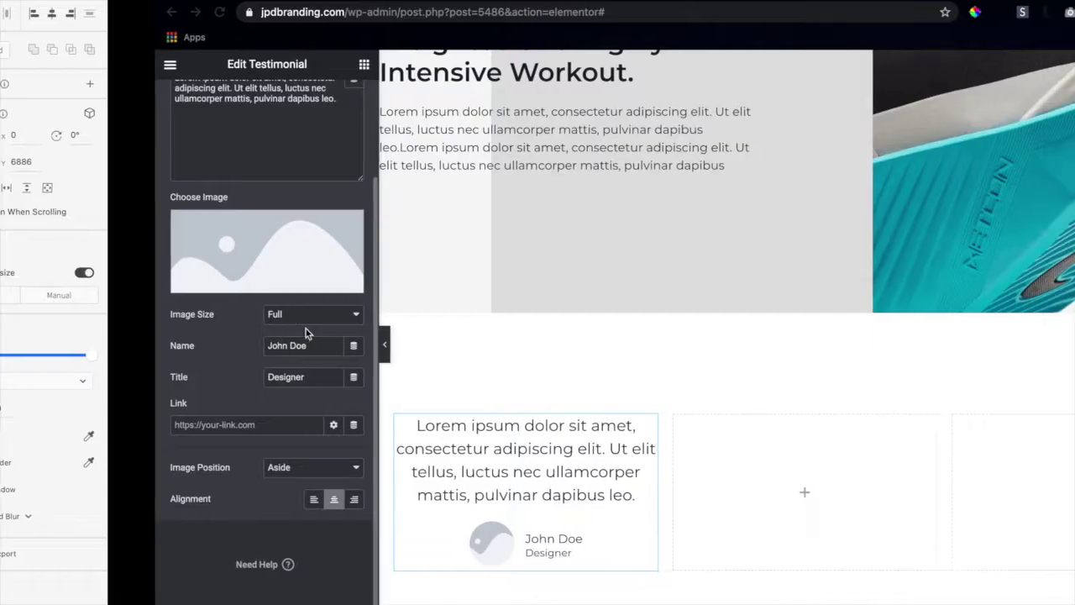
scroll(335, 509, "down", 2)
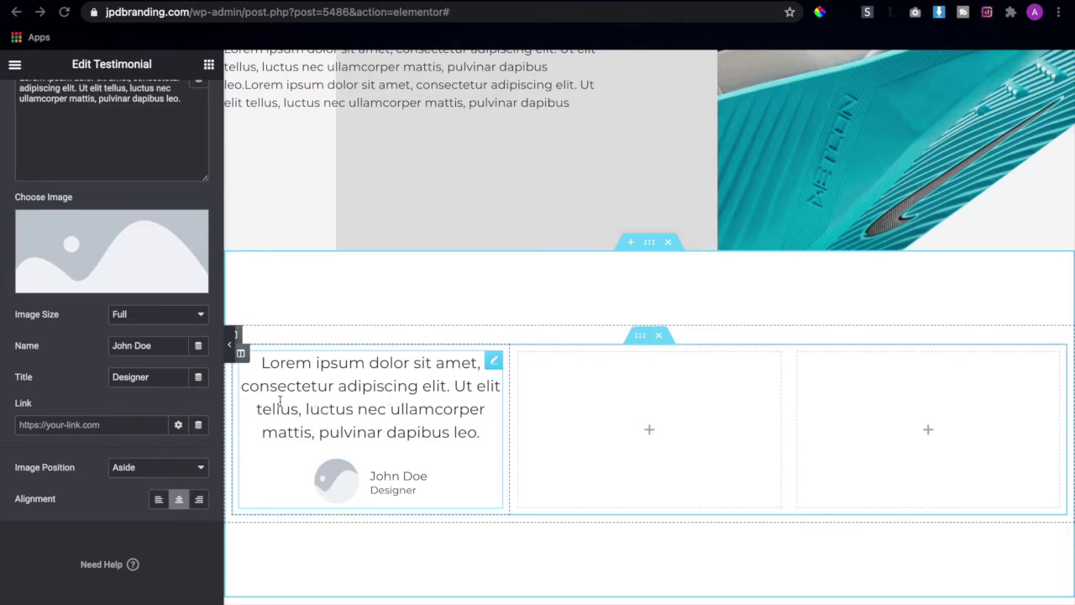
left_click(158, 500)
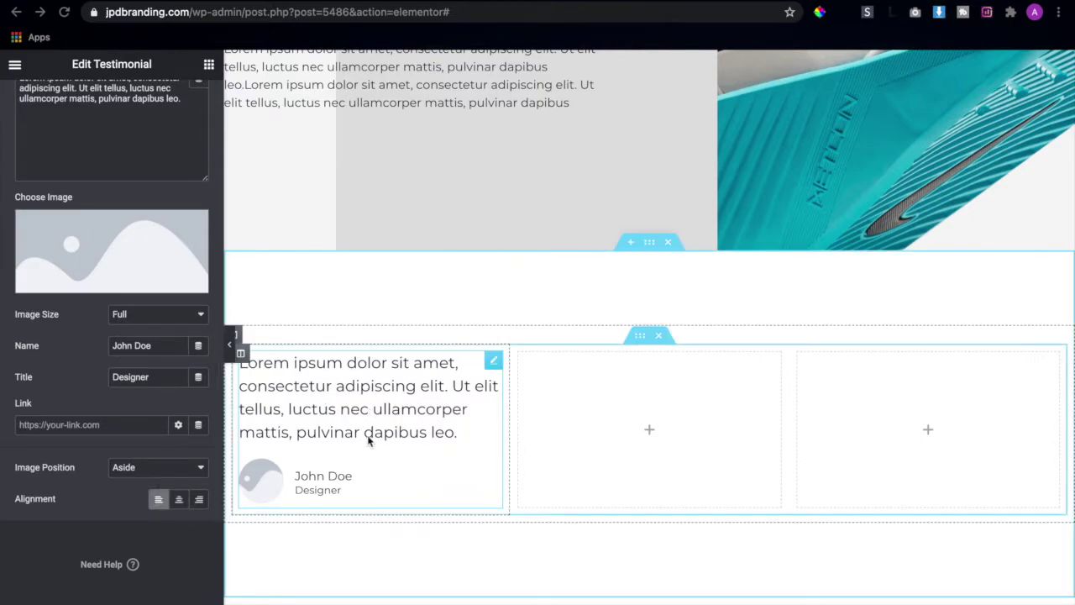
- Set the testimonial content's typography to the Montserrat family at 16 px
scroll(176, 242, "up", 3)
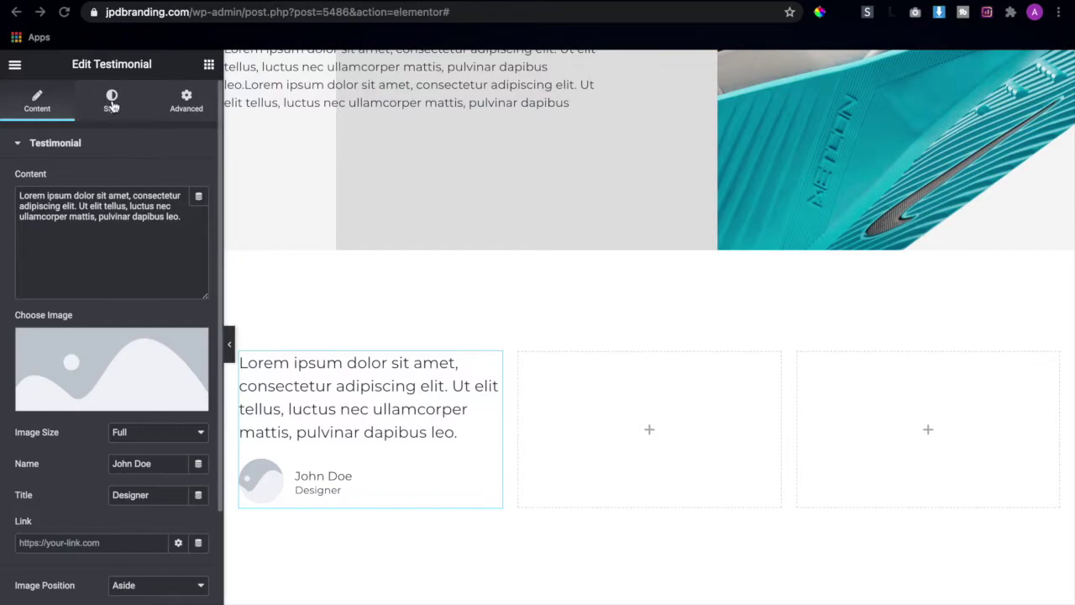
left_click(112, 105)
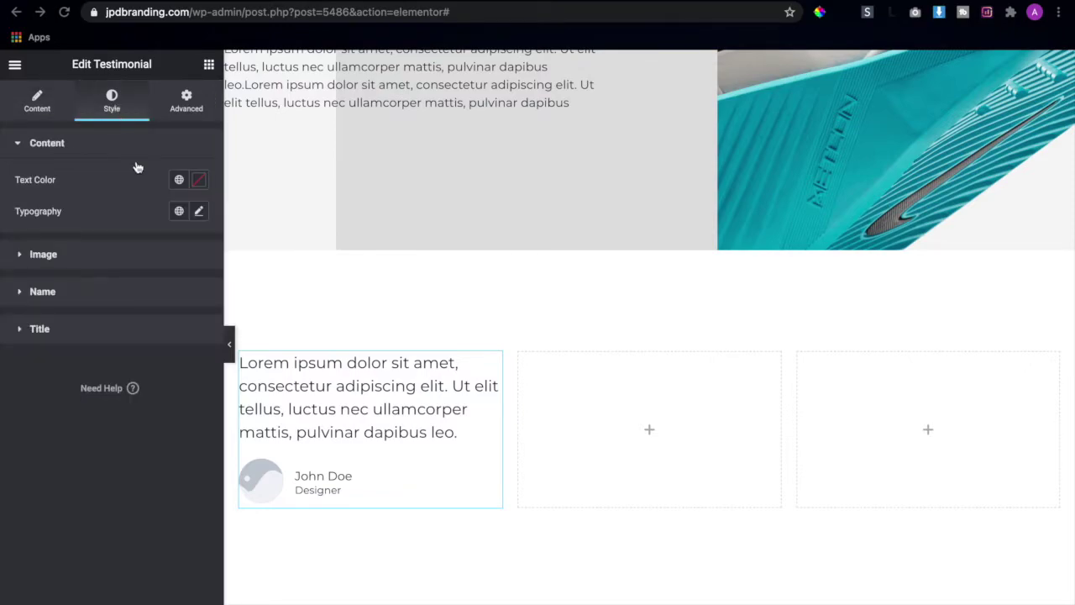
left_click(200, 213)
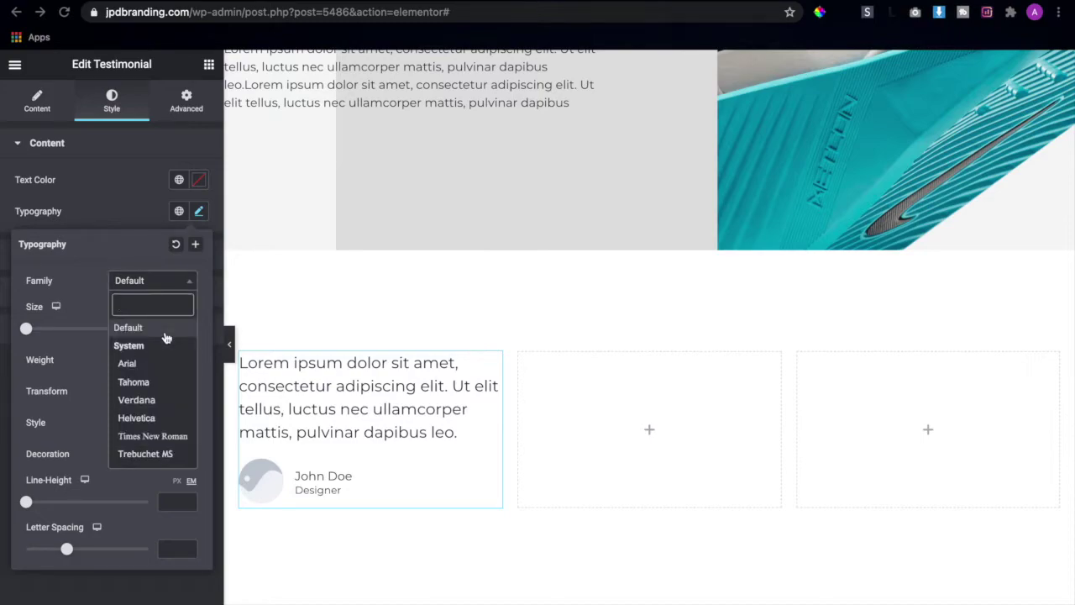
type("monts")
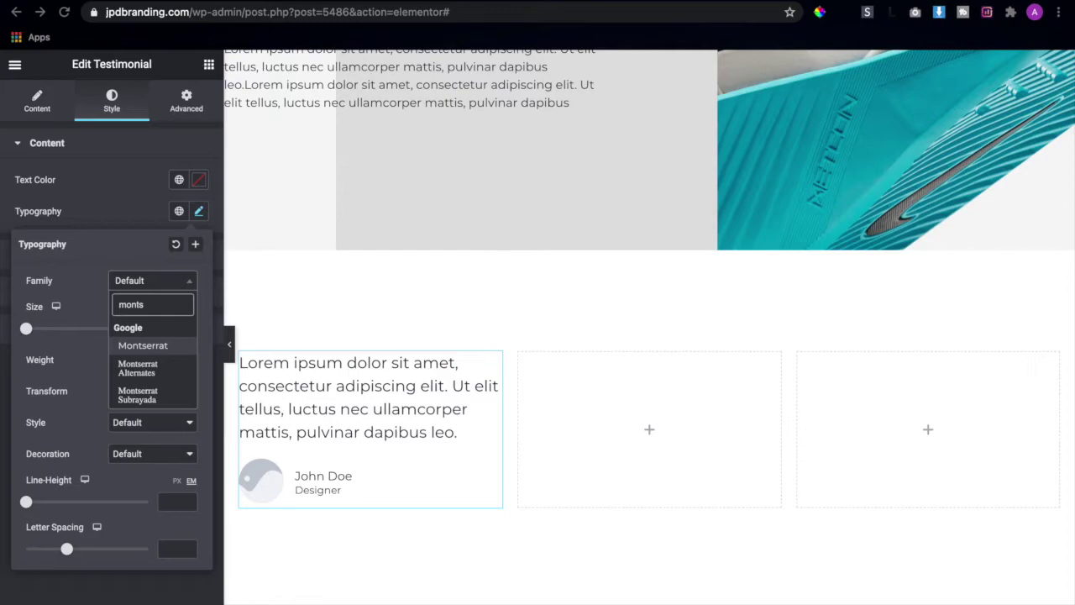
key("Return")
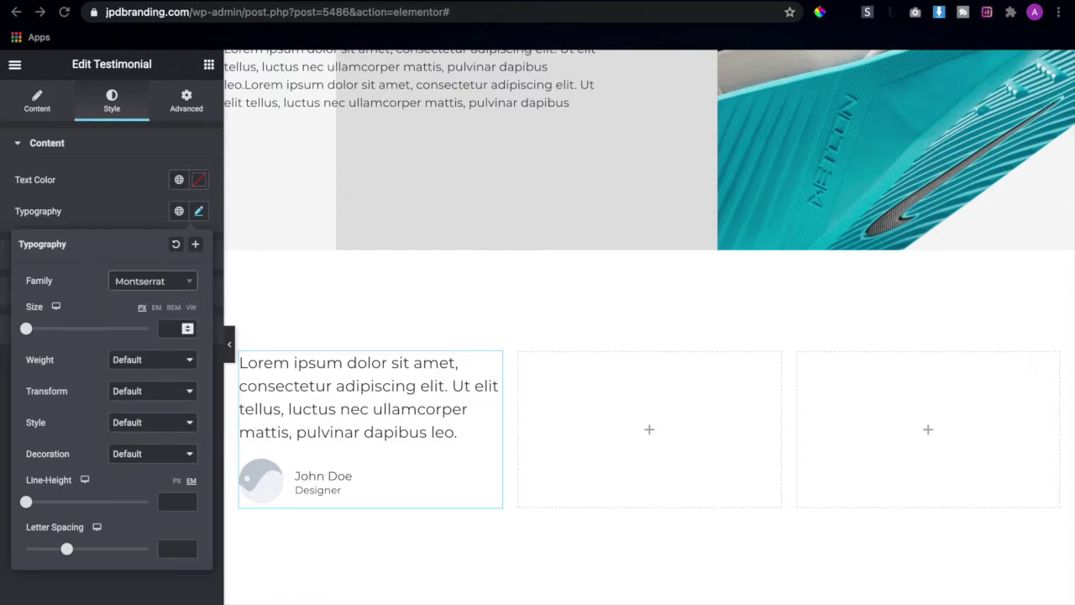
left_click(174, 328)
type("16")
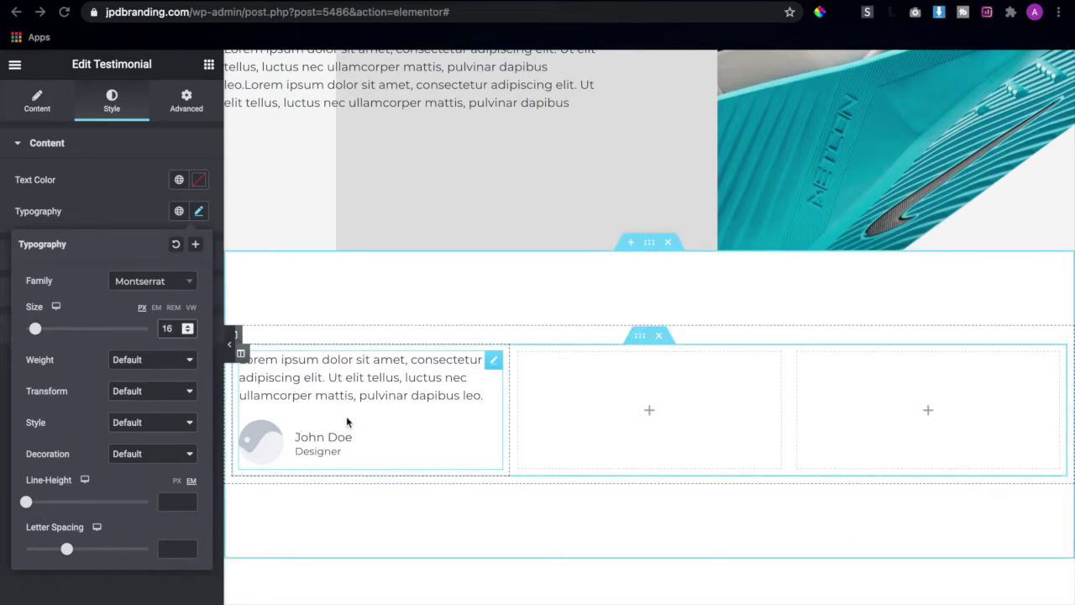
- Set the first testimonial's image size to 60
left_click(200, 213)
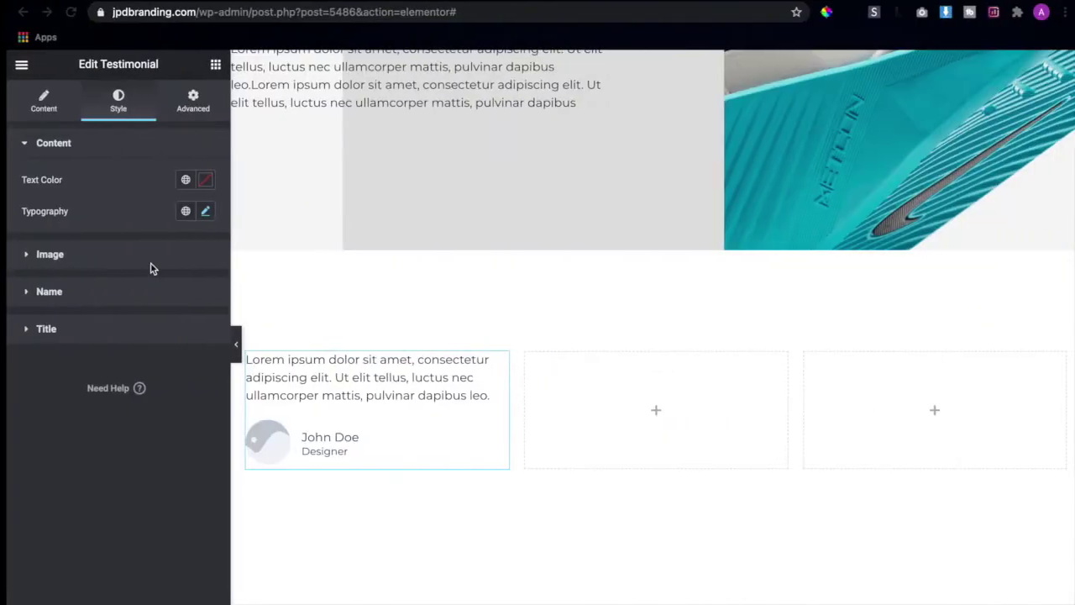
left_click(131, 252)
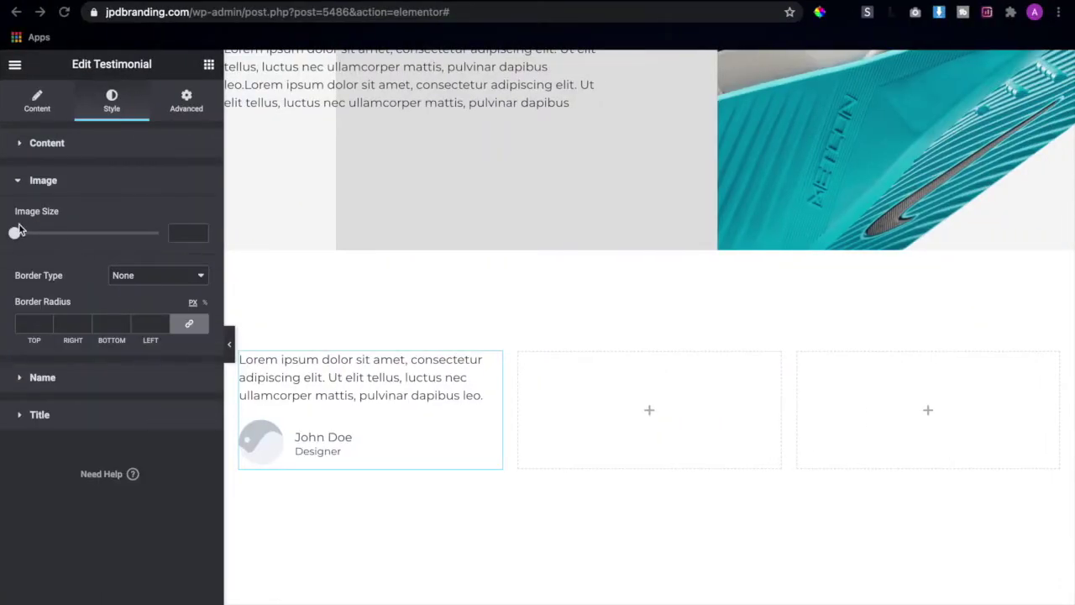
left_click_drag(14, 234, 49, 236)
left_click(102, 150)
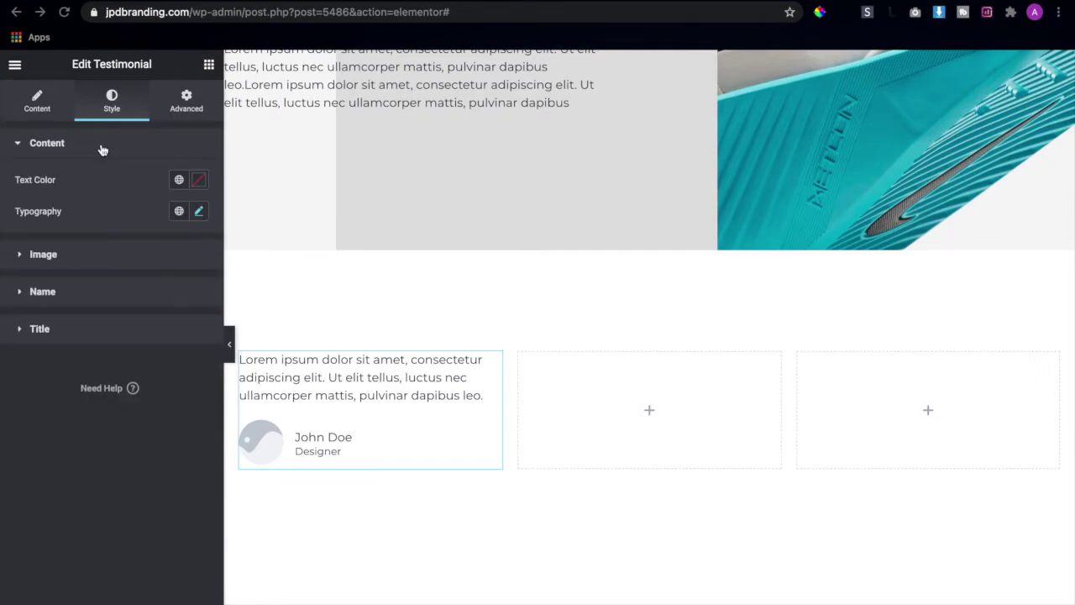
left_click(101, 256)
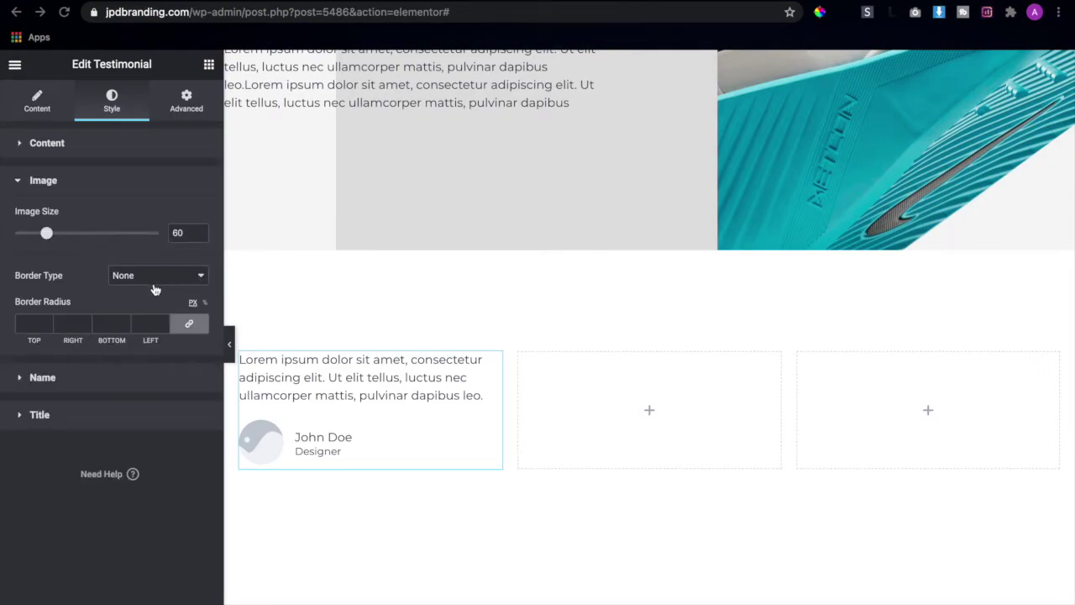
- Set the testimonial name's typography to the Montserrat family with weight 600
left_click(116, 374)
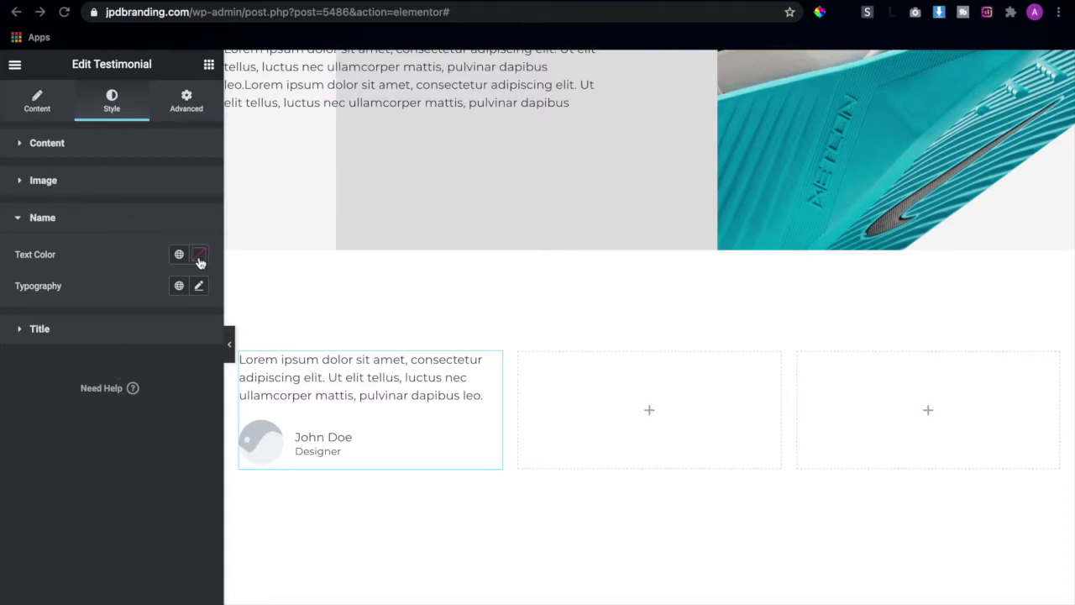
left_click(199, 287)
left_click(145, 356)
type("montse")
key("Return")
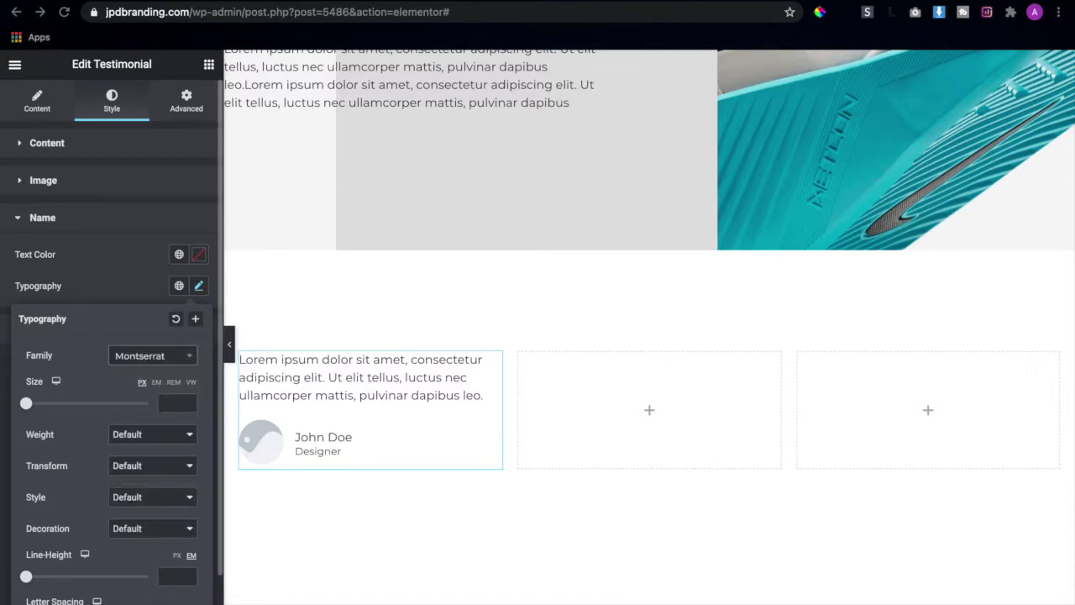
left_click(156, 432)
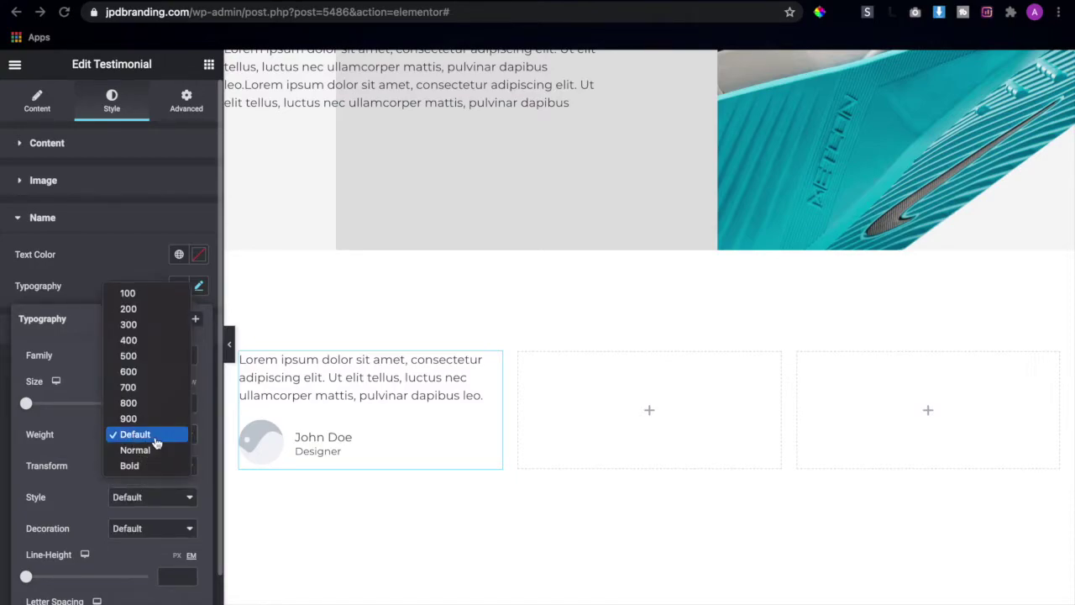
left_click(145, 373)
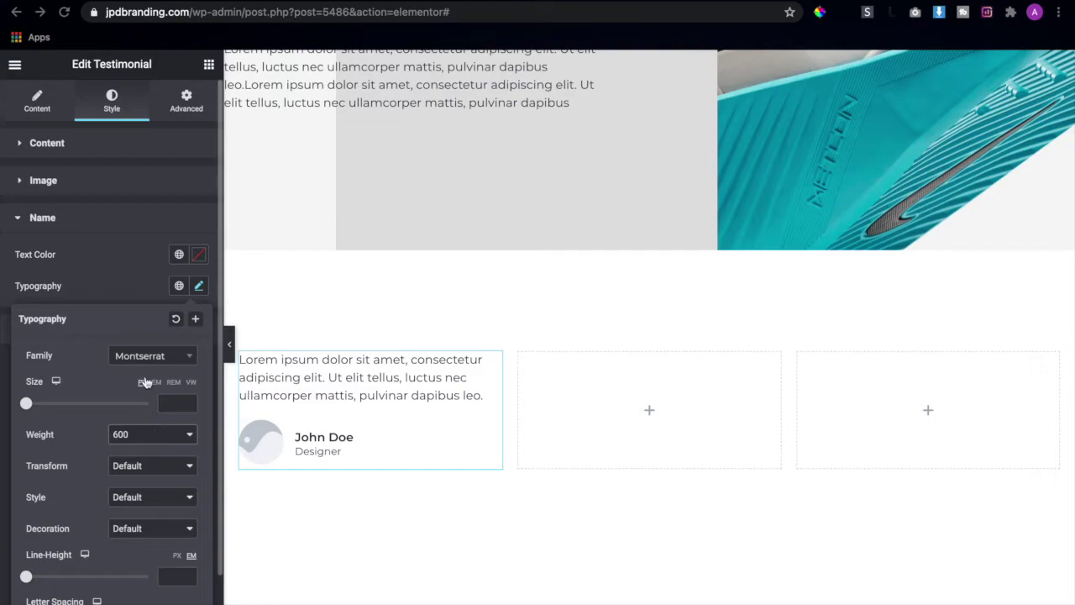
left_click(200, 286)
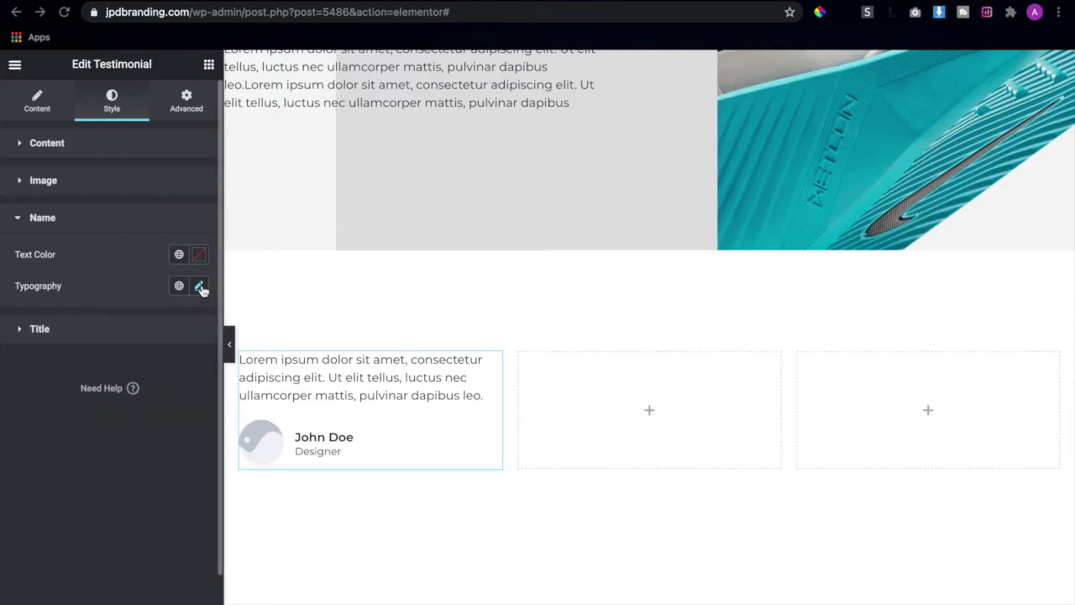
- Set the testimonial title's typography to the Montserrat family in Italic style
left_click(131, 335)
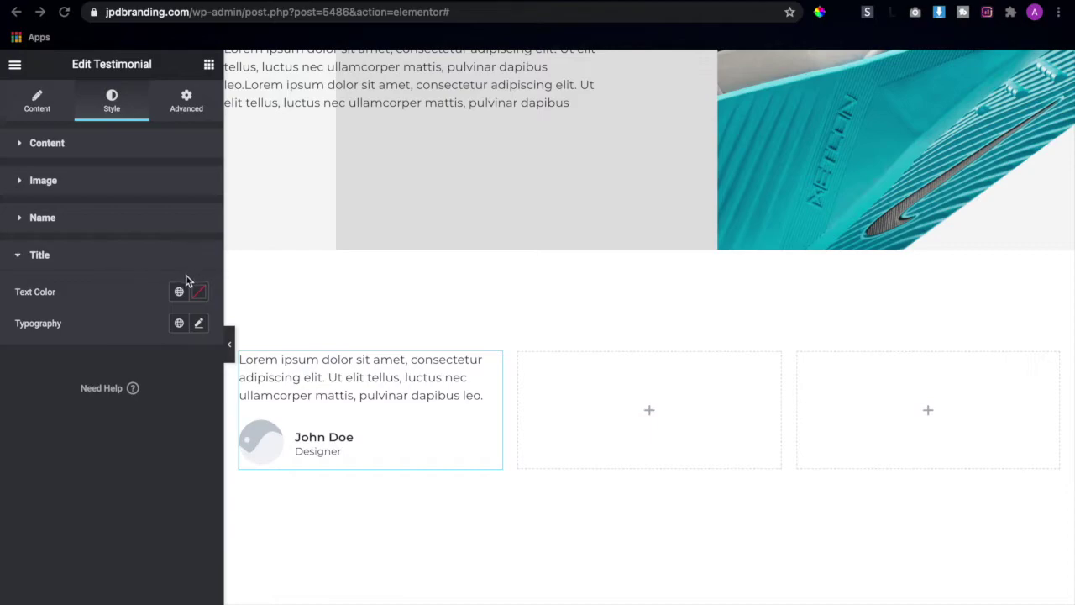
left_click(199, 324)
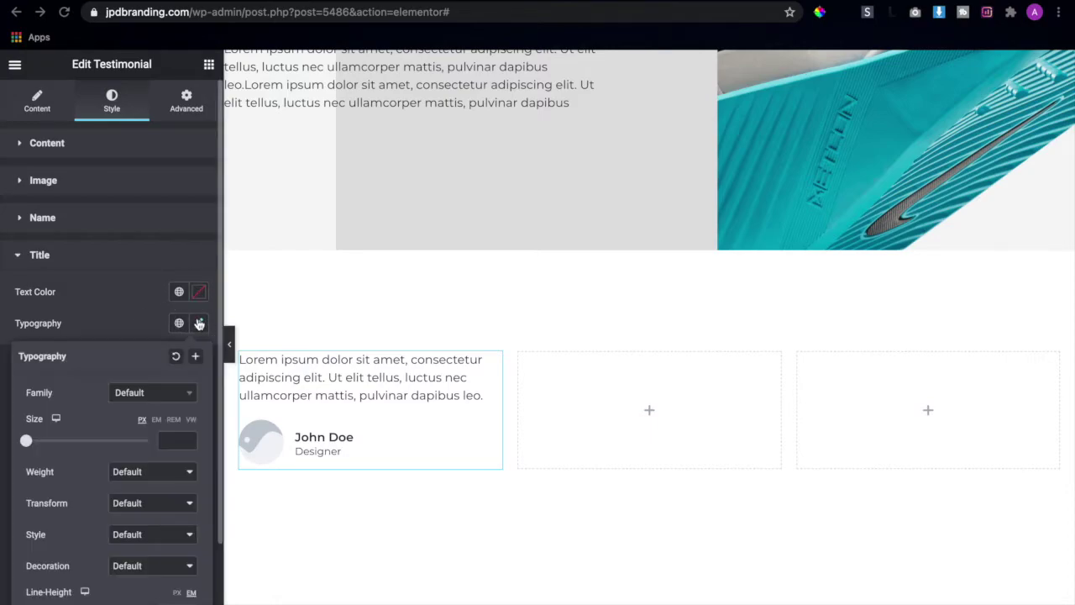
left_click(149, 391)
type("montse")
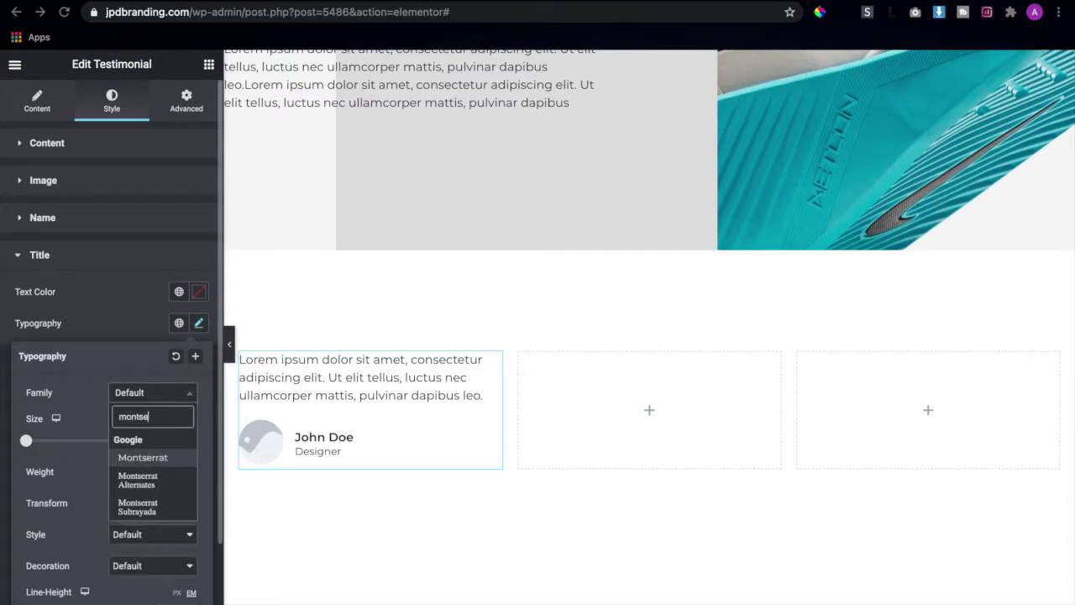
key("Return")
scroll(140, 474, "down", 2)
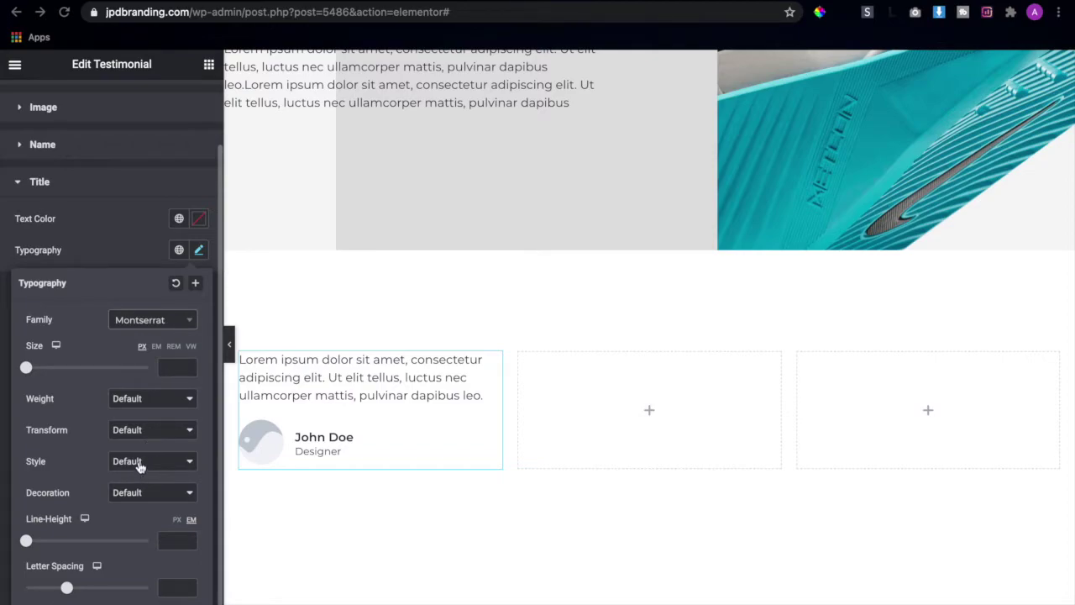
left_click(152, 463)
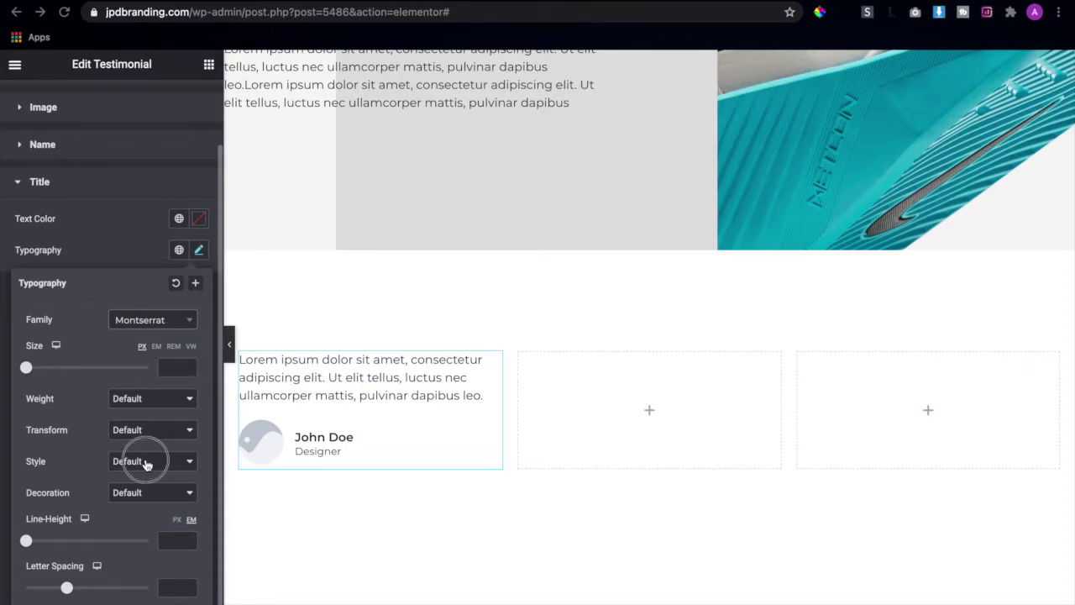
left_click(146, 493)
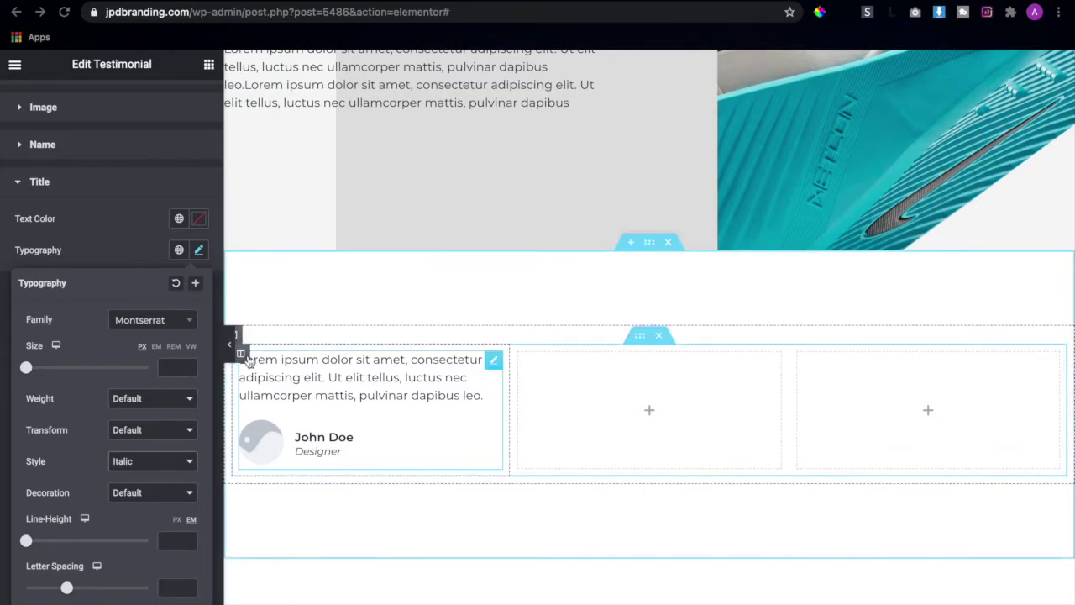
- Copy the styled testimonial and paste it into the empty second and third columns
right_click(313, 392)
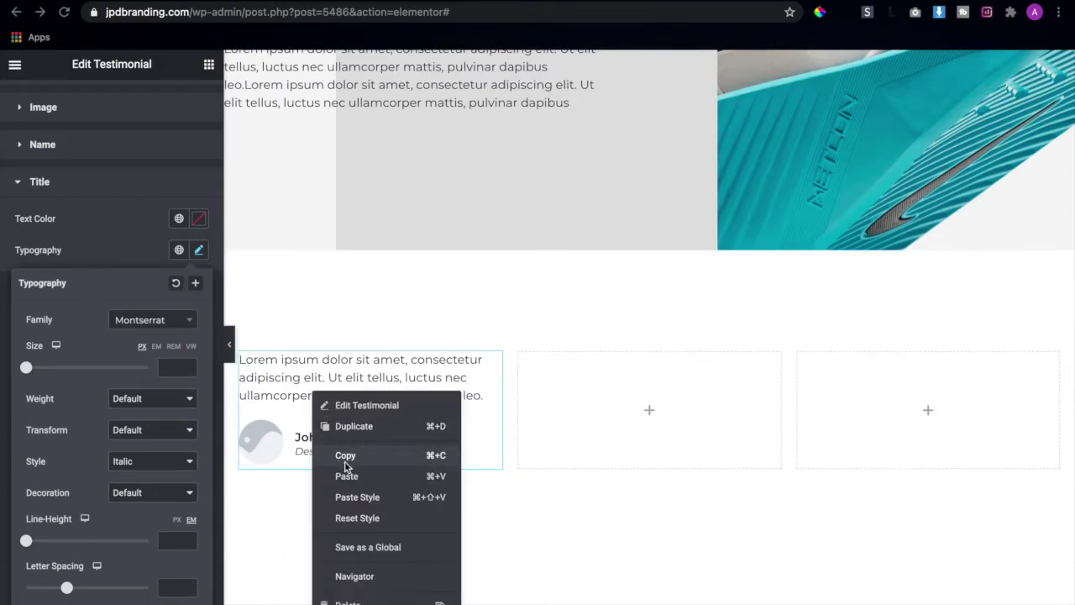
left_click(345, 458)
right_click(678, 412)
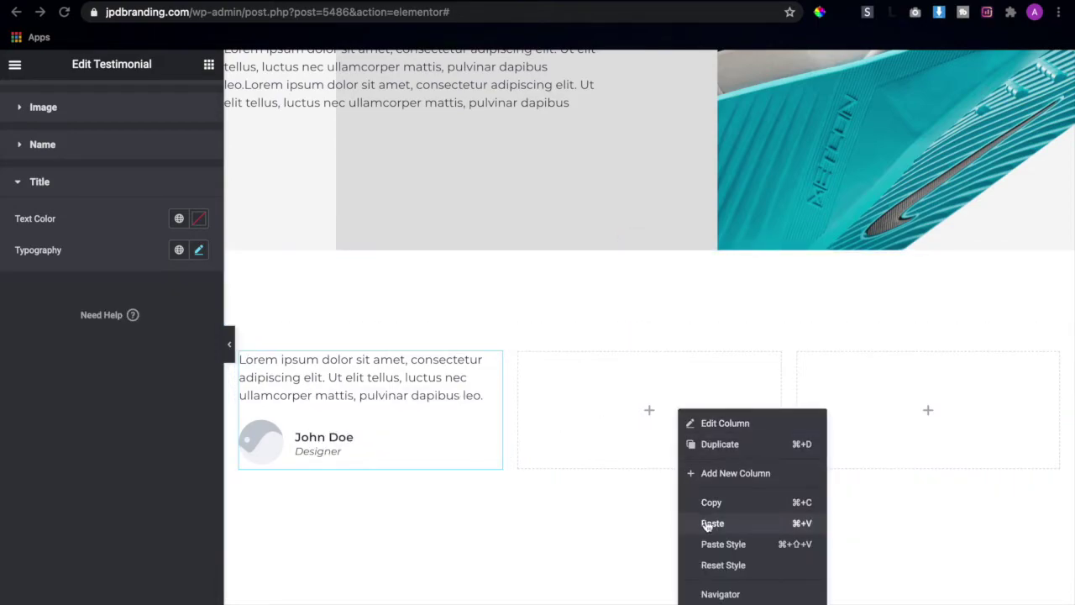
key("super+v")
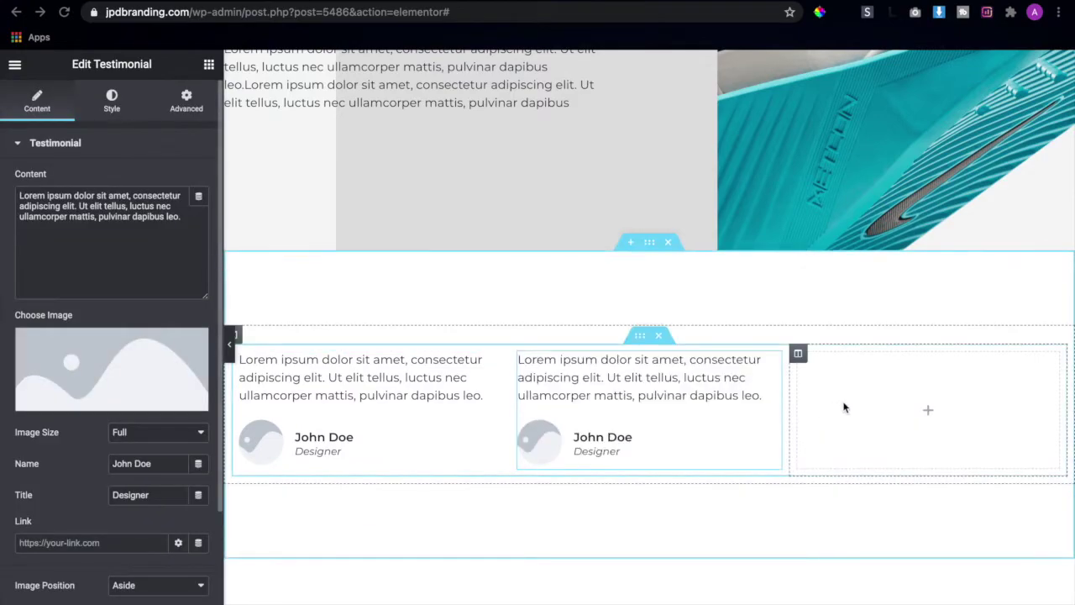
right_click(889, 399)
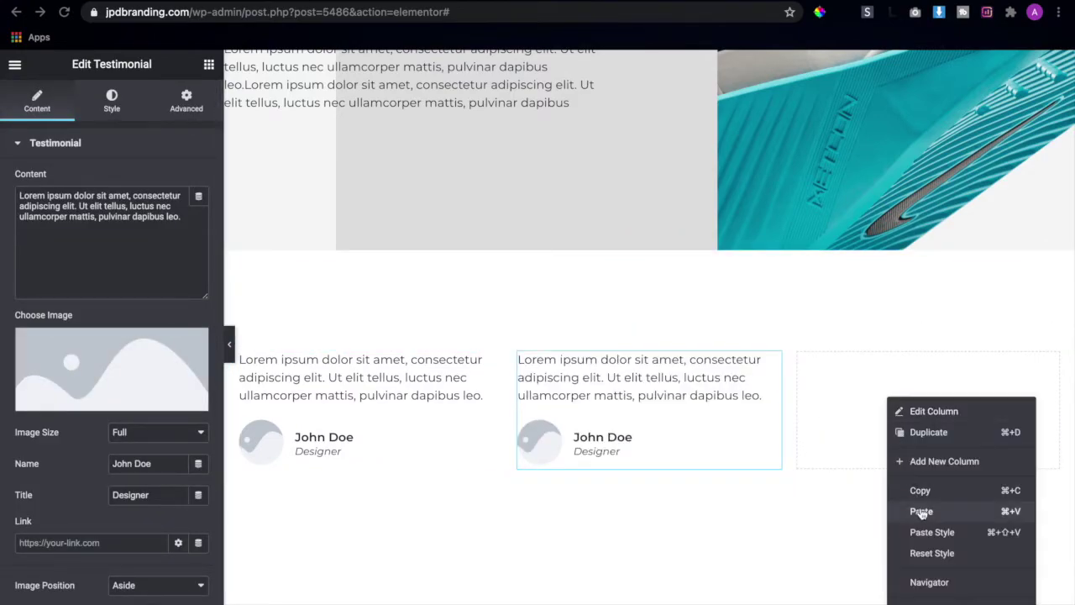
left_click(921, 511)
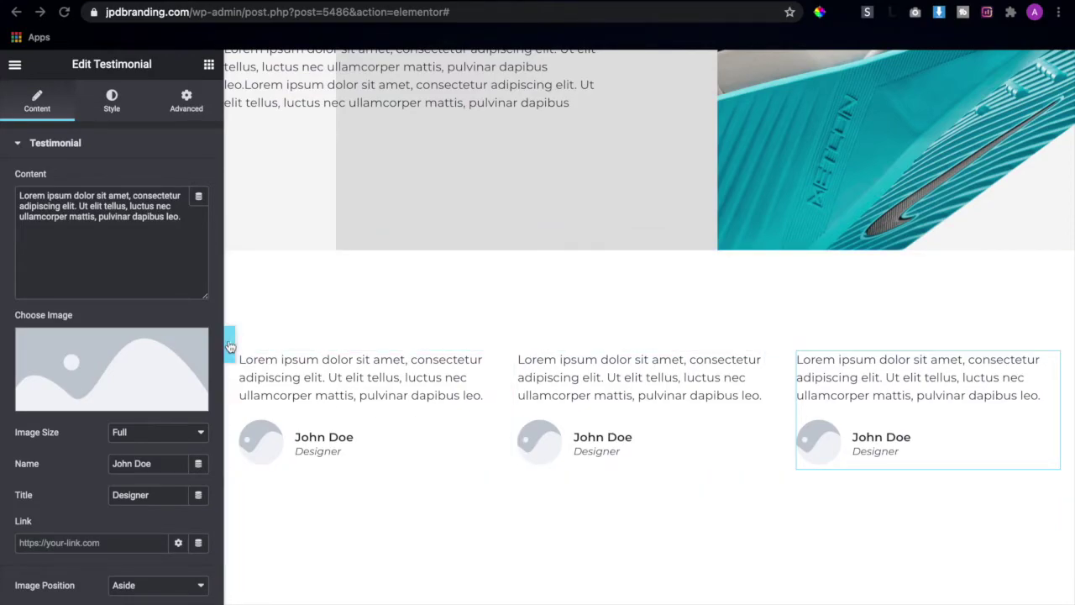
- Compare the testimonial row with the XD design and set the first testimonial's image to the round portrait of the bearded man
scroll(663, 426, "up", 2)
key("ctrl+p")
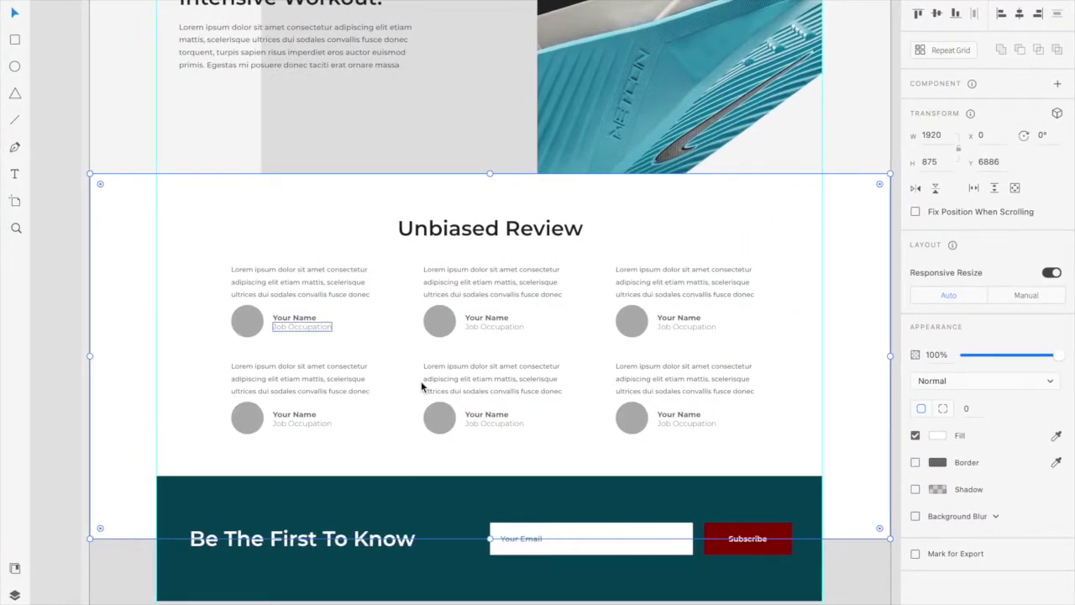
scroll(421, 386, "up", 3)
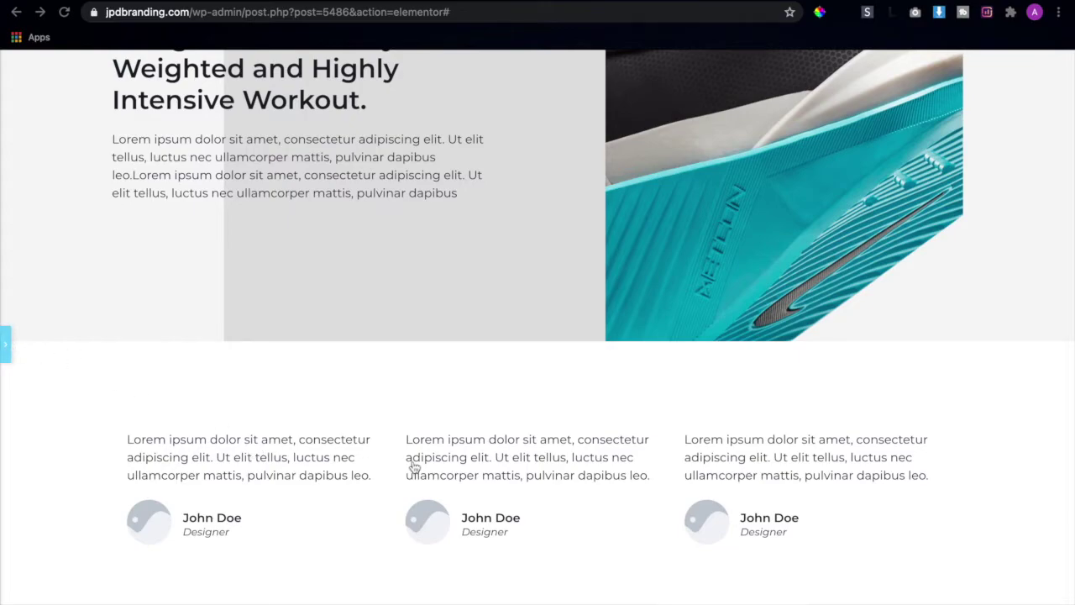
scroll(413, 467, "down", 1)
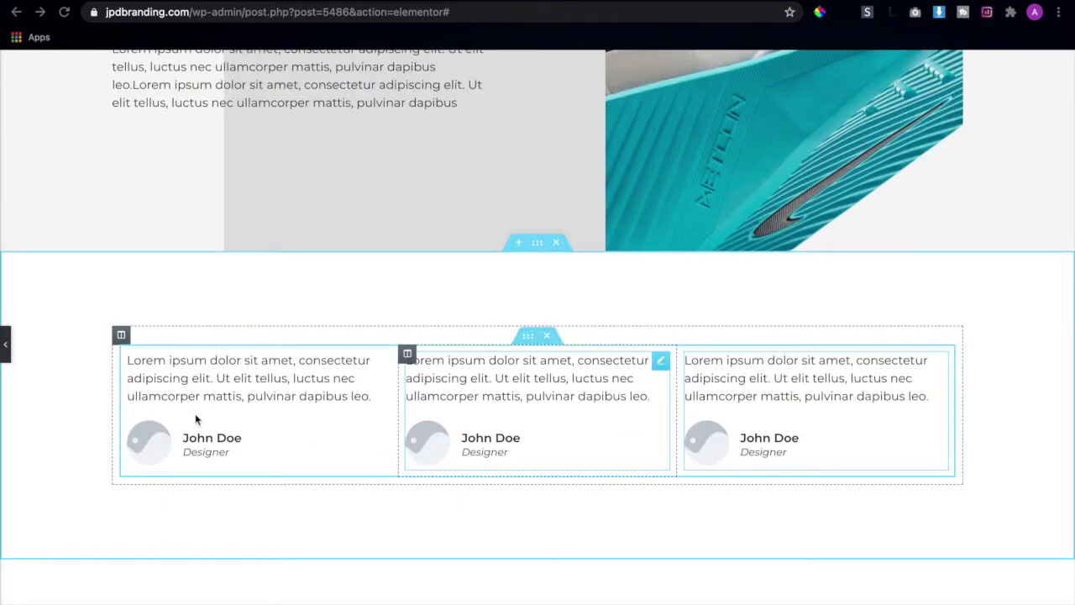
left_click(317, 447)
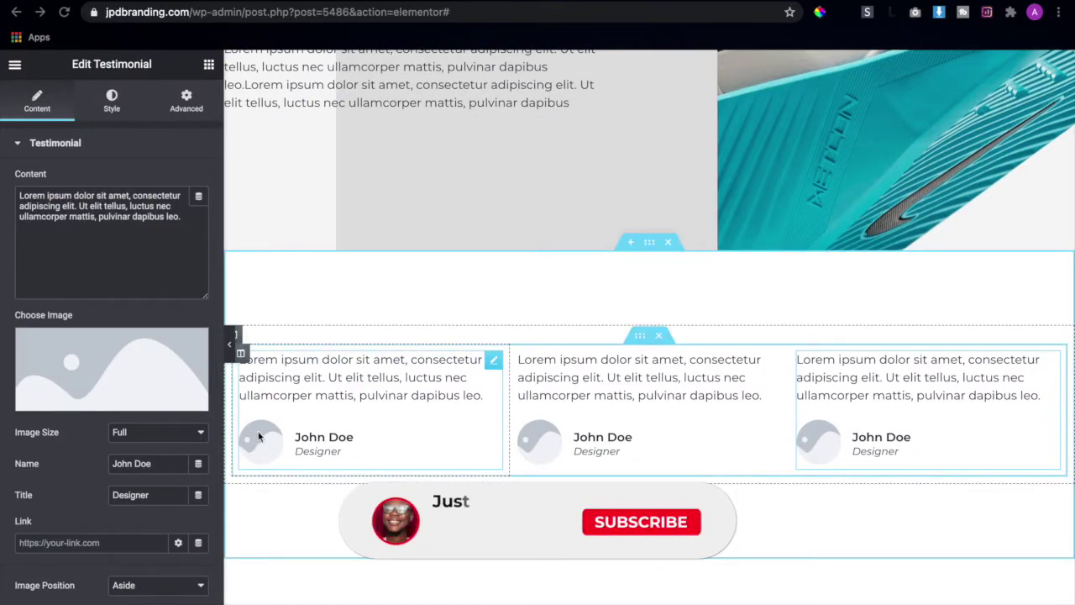
left_click(112, 101)
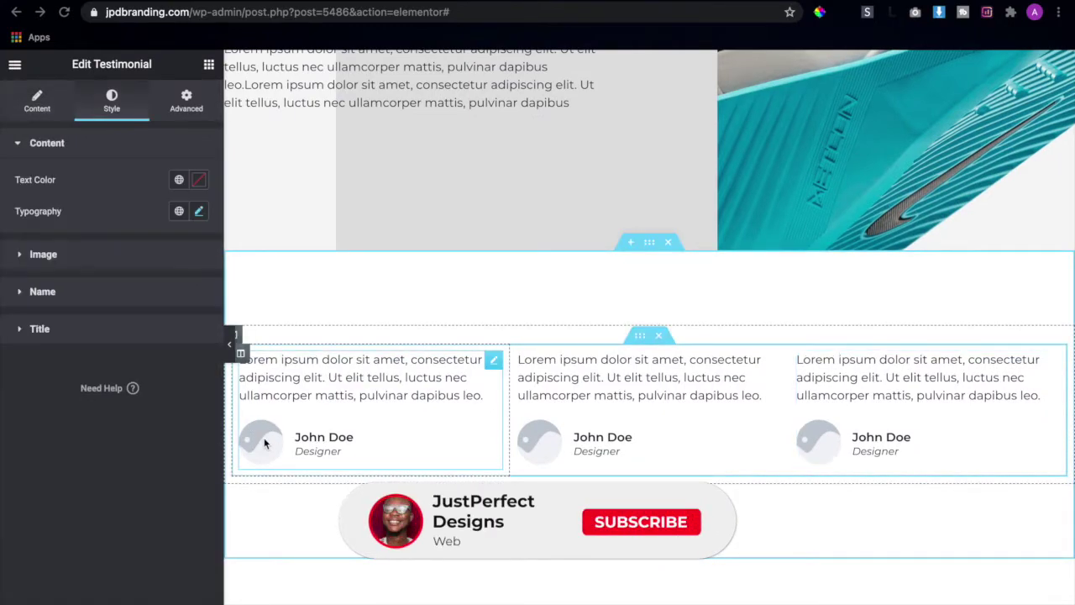
left_click(36, 102)
mouse_move(68, 363)
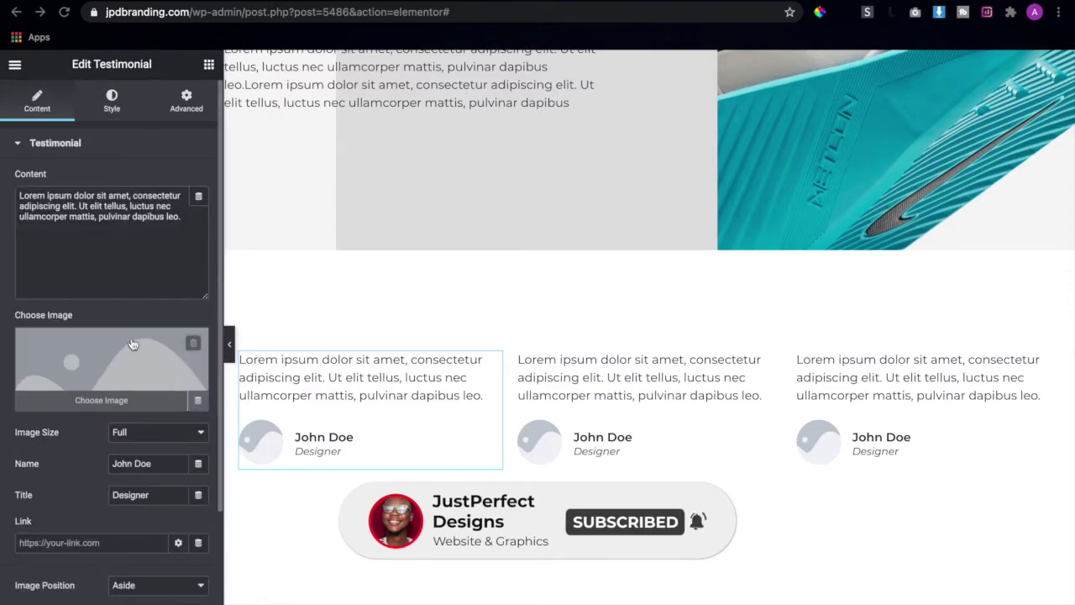
left_click(68, 364)
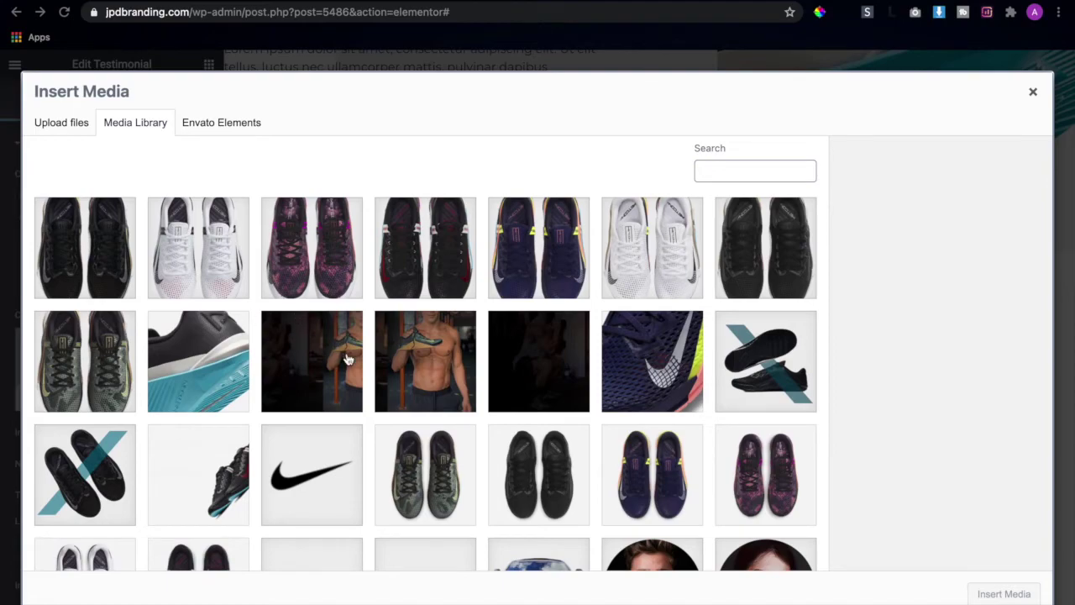
scroll(348, 361, "down", 3)
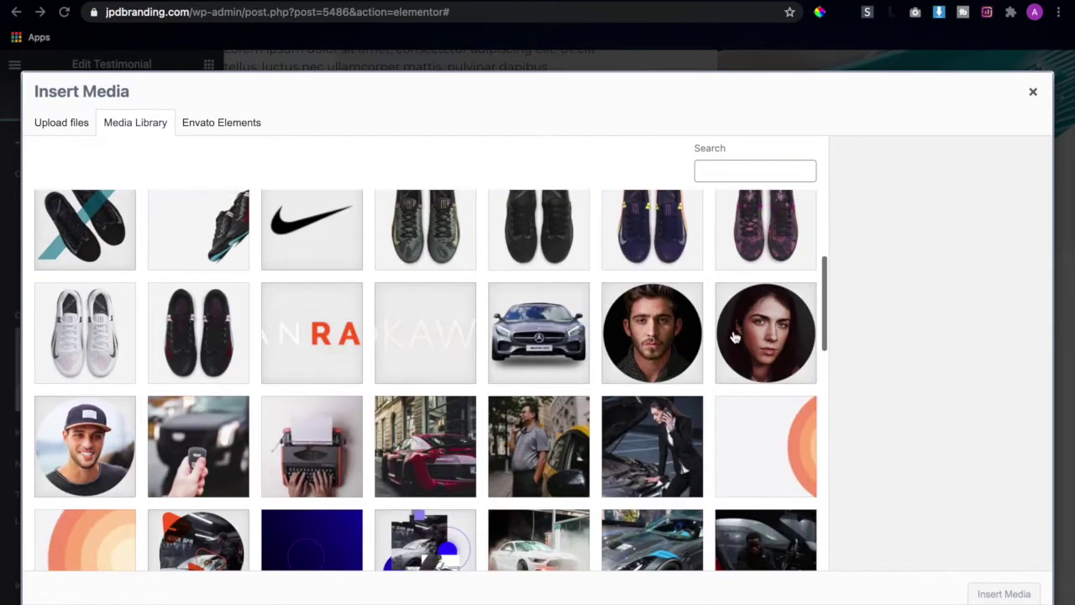
left_click(675, 336)
left_click(1003, 593)
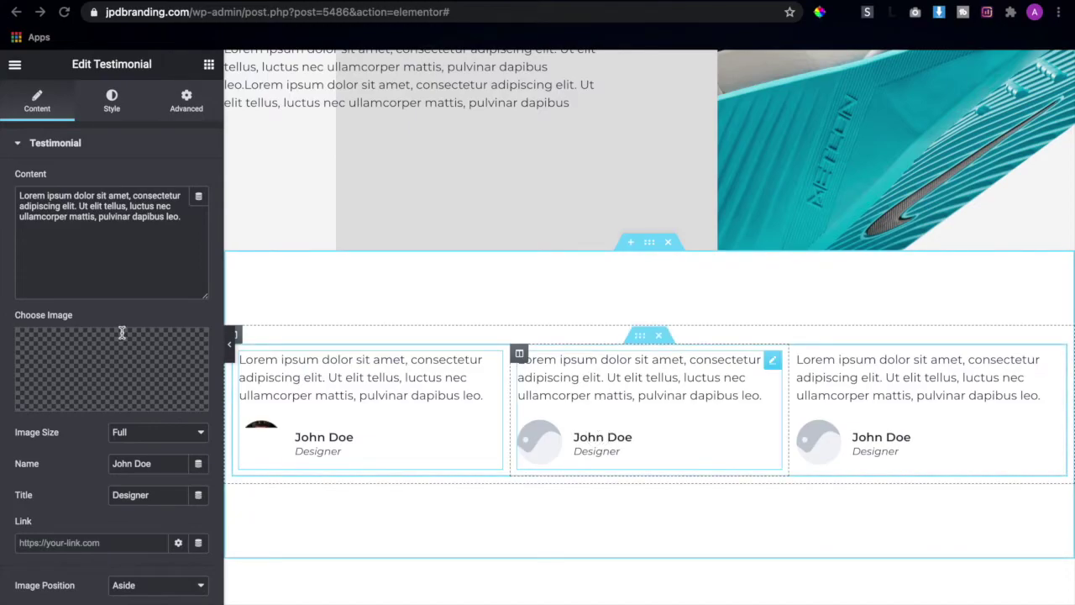
- Set the second testimonial's image to the round portrait of the dark-haired woman from the media library
left_click(108, 368)
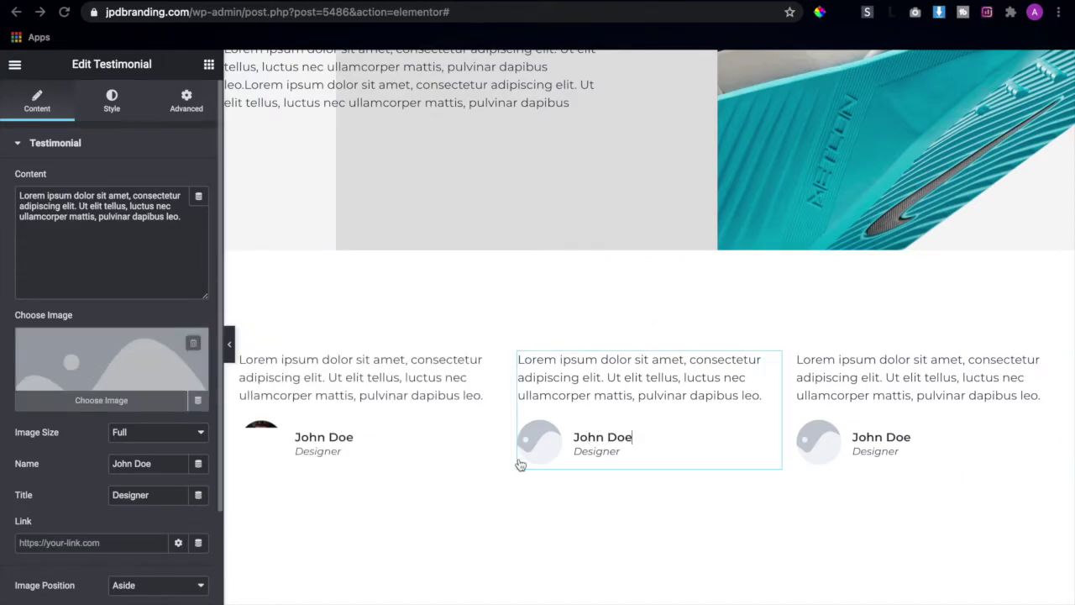
scroll(680, 396, "down", 5)
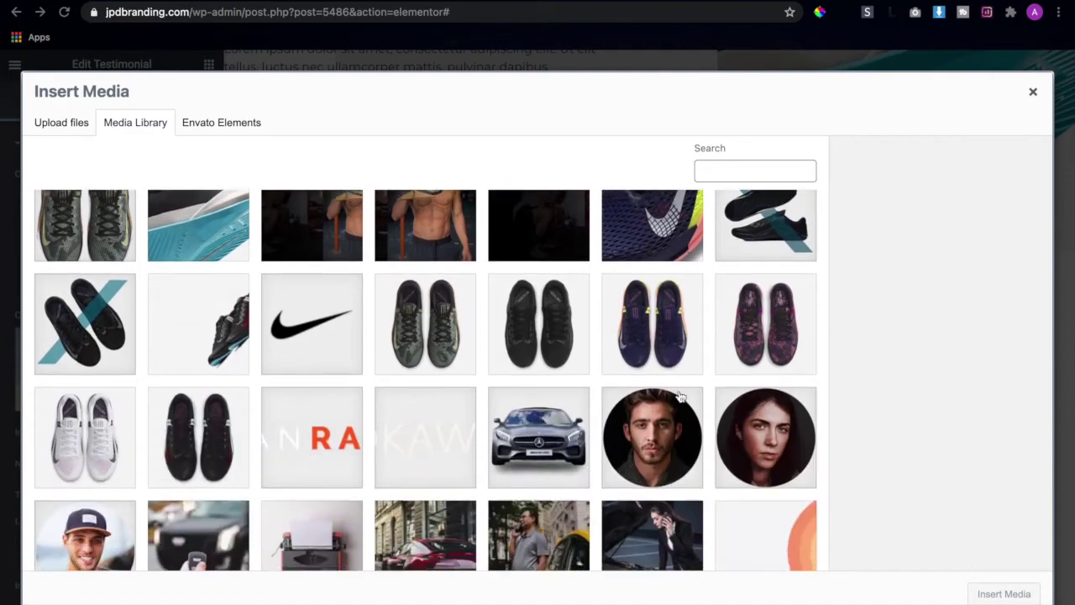
left_click(783, 295)
left_click(1004, 594)
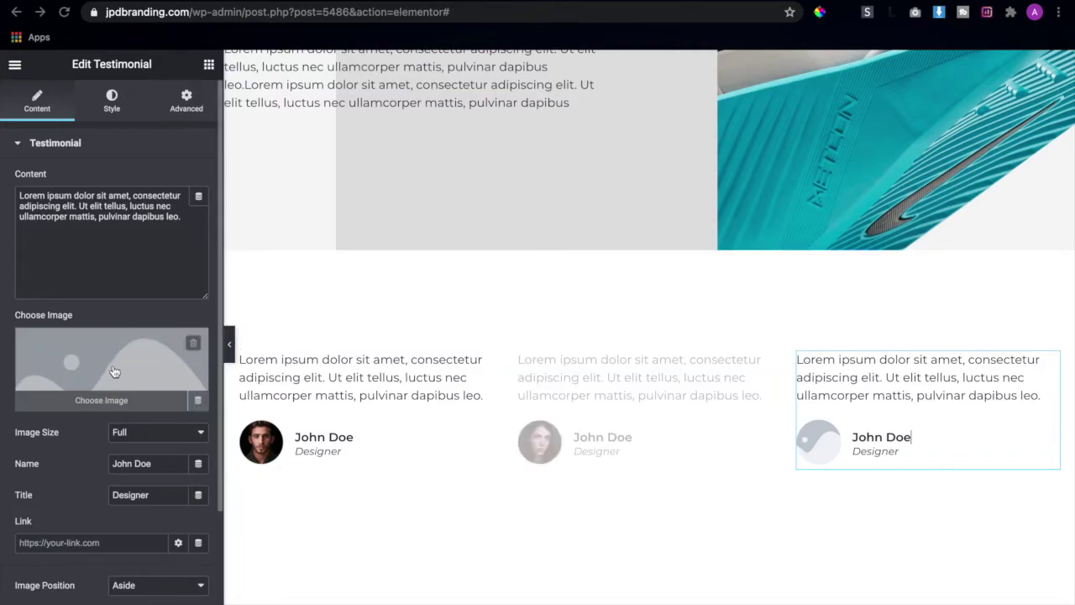
- Set the third testimonial's image to the media library photo of the young man in a black T-shirt holding a phone
left_click(115, 372)
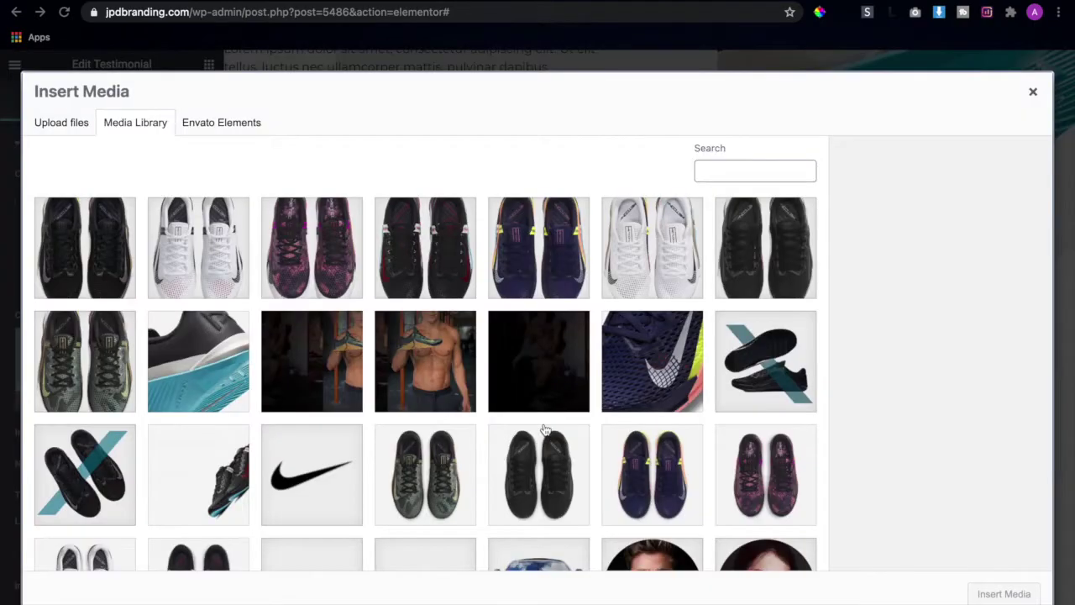
scroll(401, 442, "down", 7)
scroll(401, 442, "up", 3)
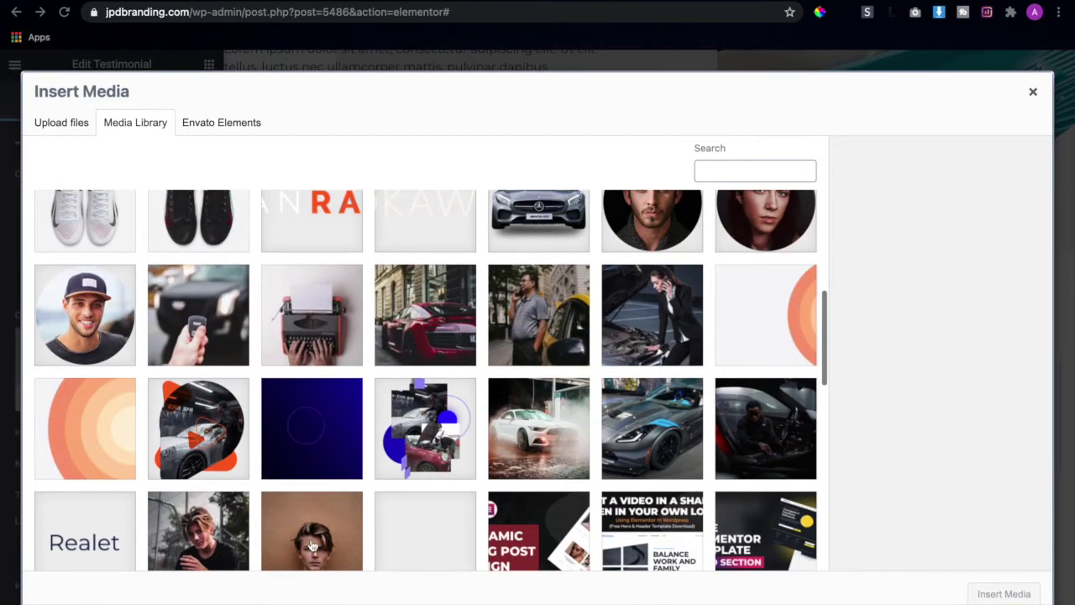
scroll(310, 545, "up", 1)
scroll(311, 546, "down", 2)
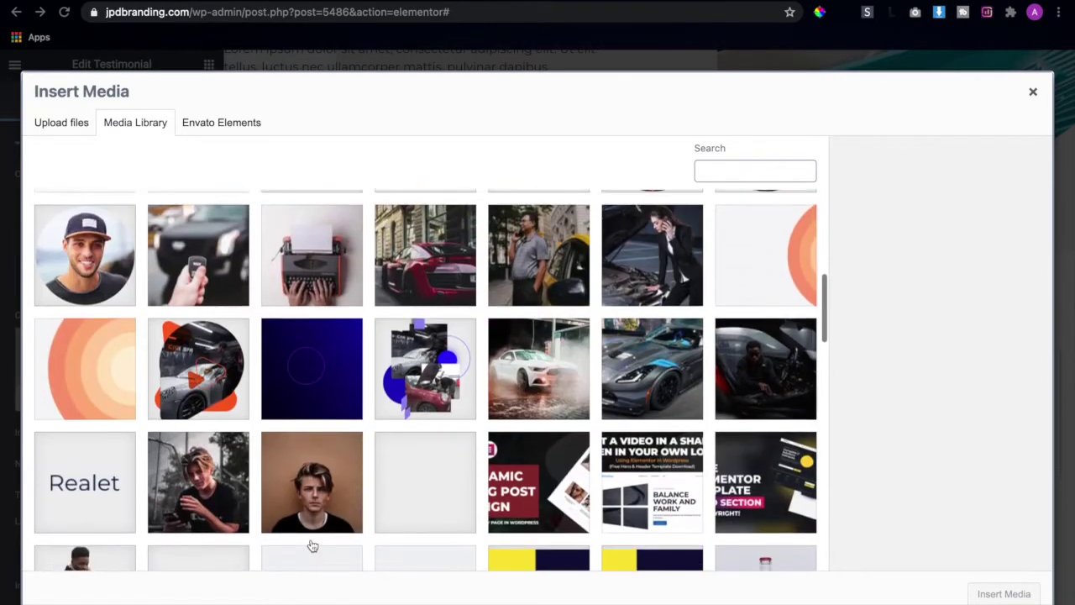
scroll(311, 546, "up", 2)
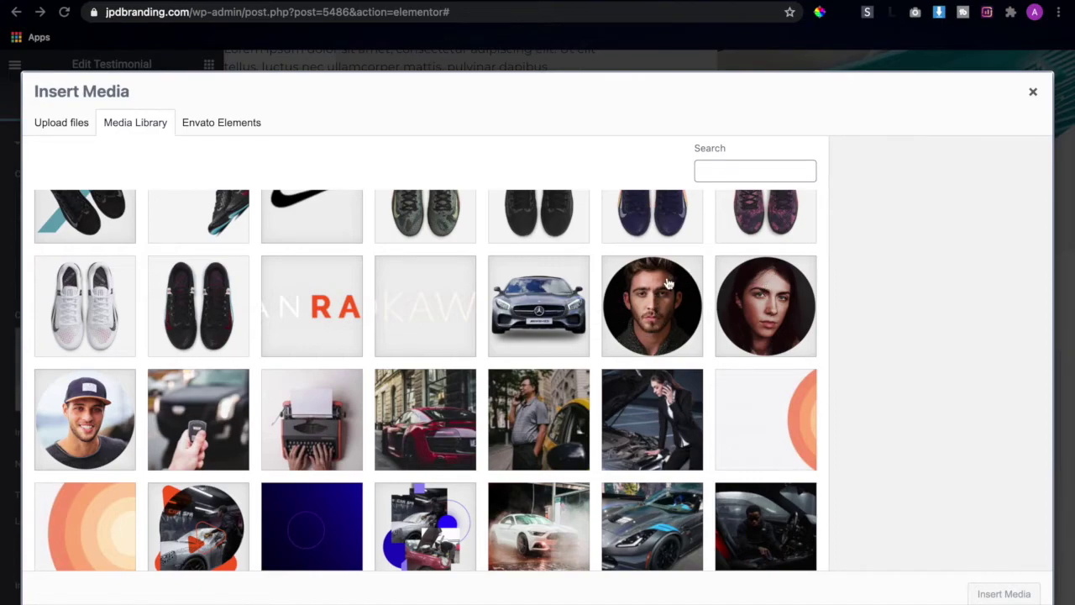
scroll(669, 282, "down", 2)
scroll(668, 284, "down", 3)
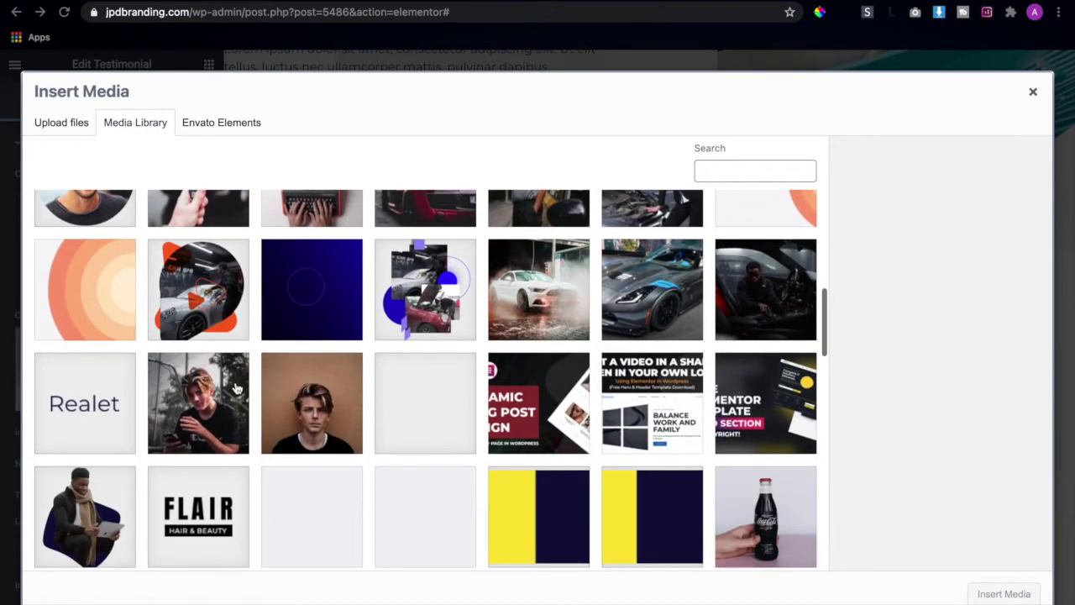
left_click(221, 415)
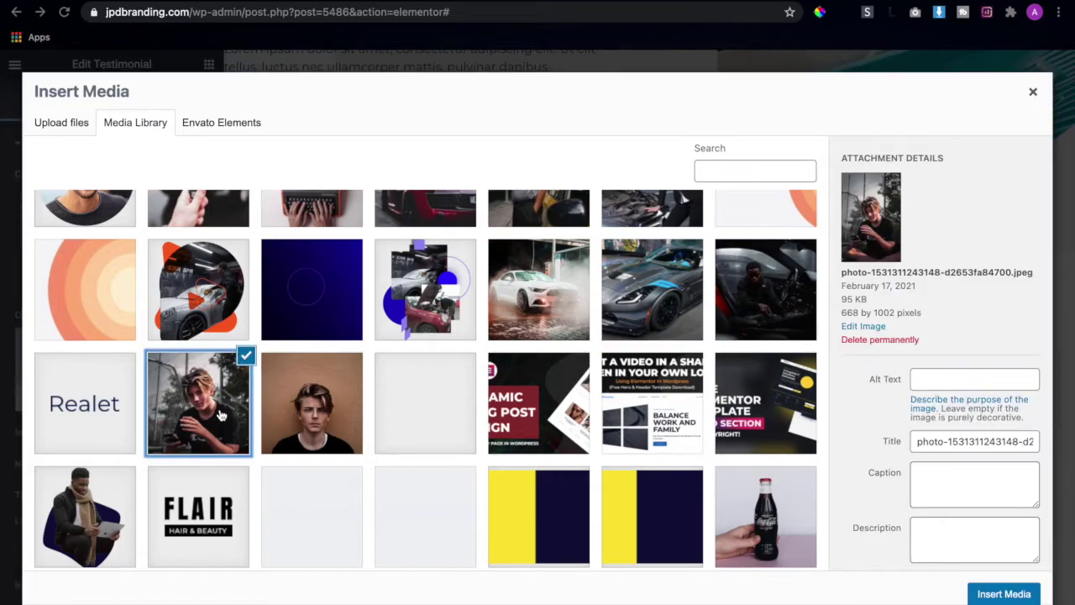
left_click(1002, 594)
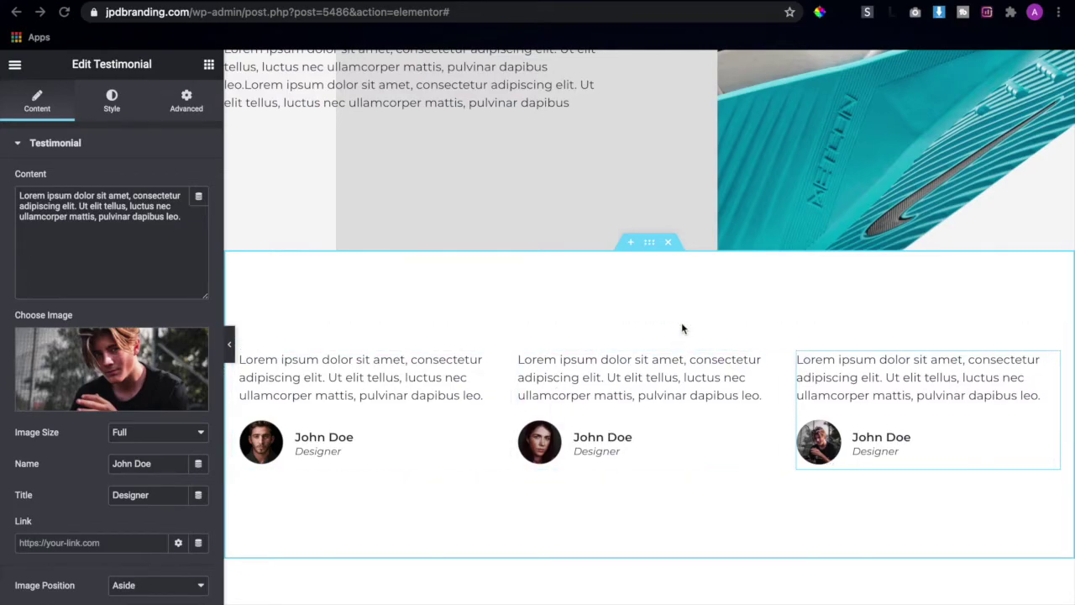
- Duplicate the three-column testimonial inner section to create a second row and preview both rows without the editing outlines
right_click(641, 339)
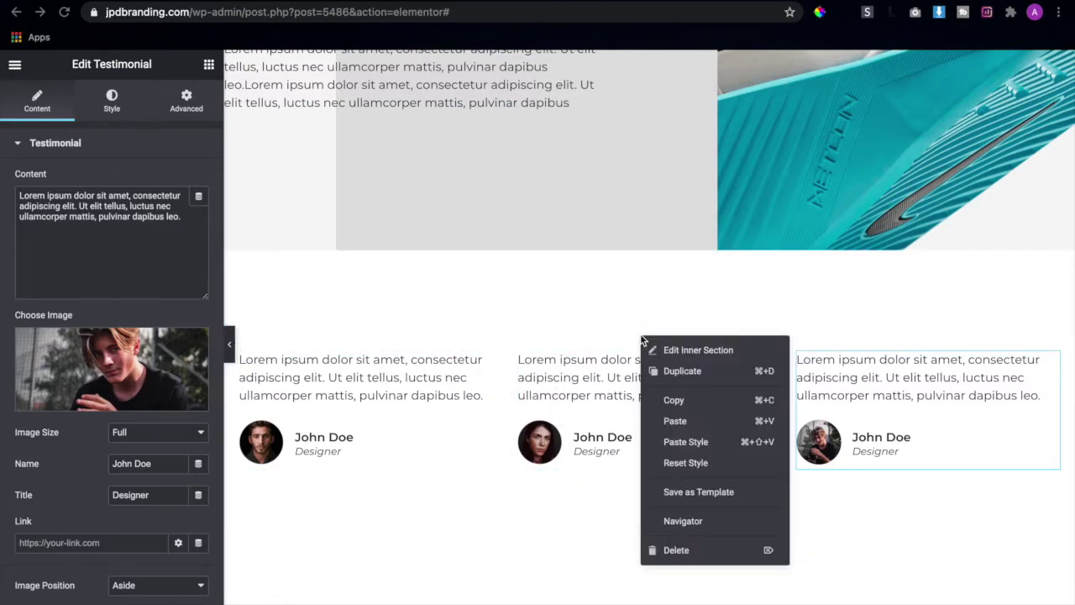
left_click(670, 371)
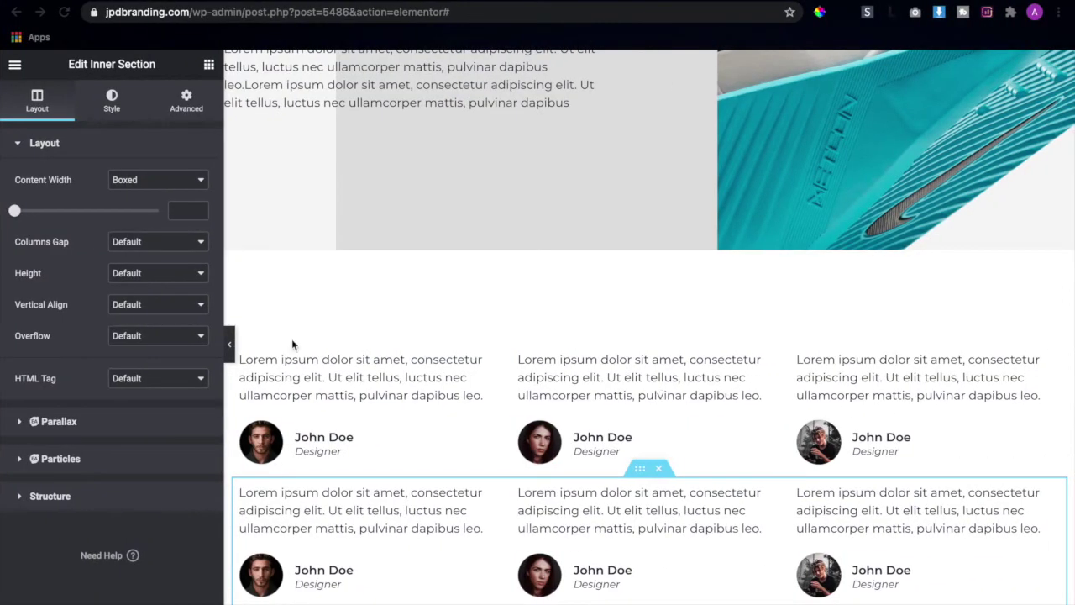
left_click(228, 344)
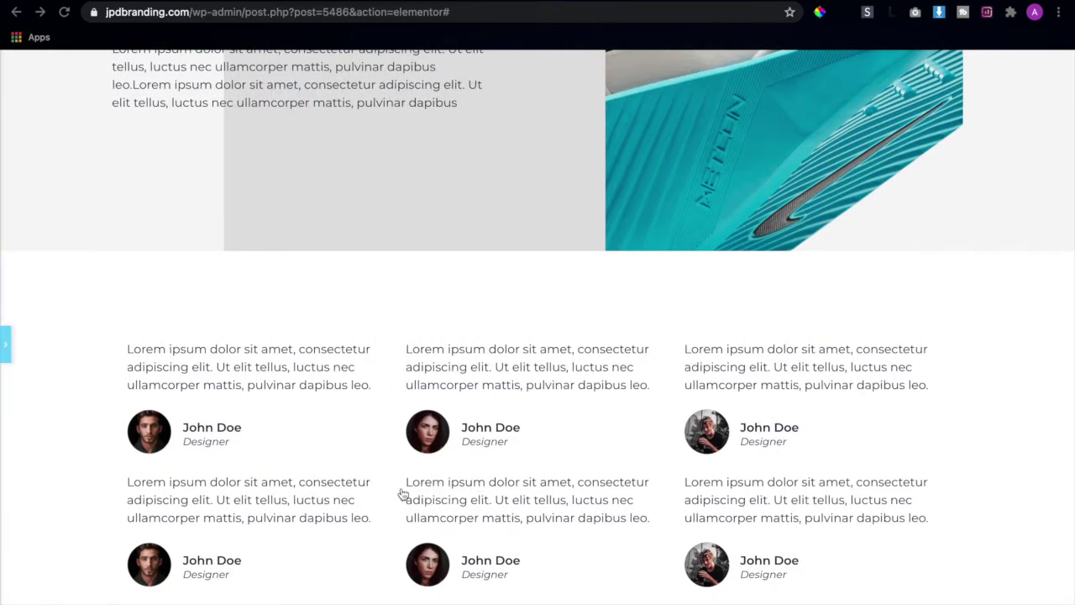
key("ctrl+p")
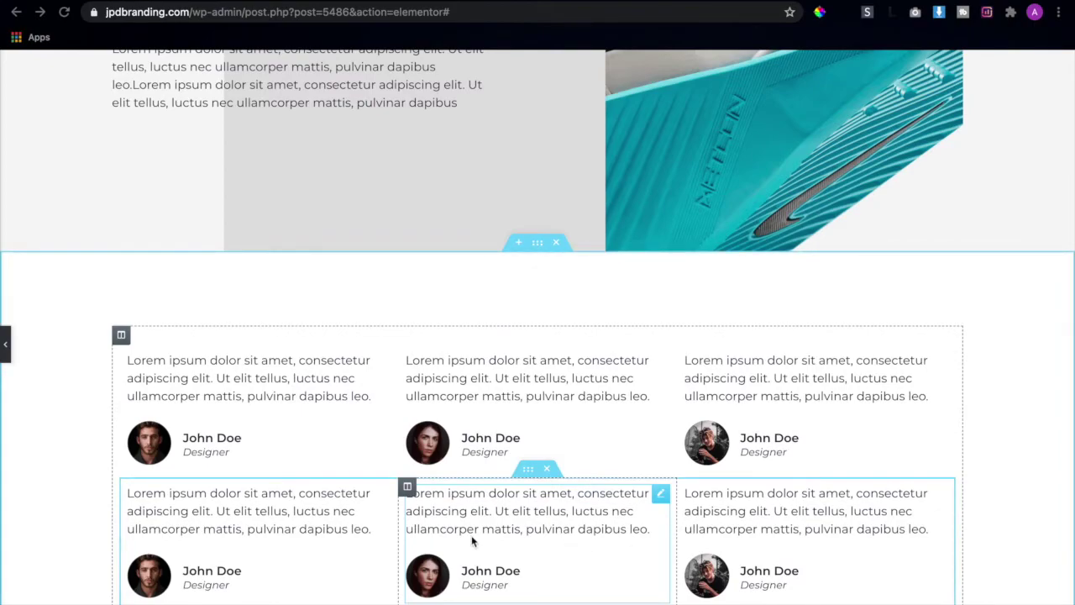
key("ctrl+p")
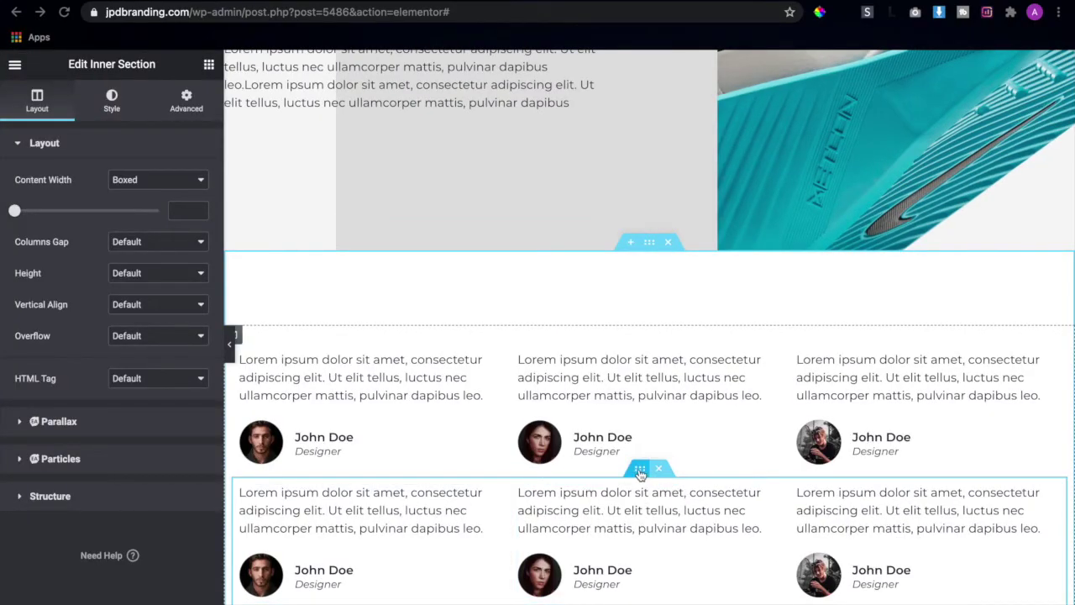
- Unlink the margin values of the duplicated testimonial row and set its top margin to 30 px
left_click(187, 103)
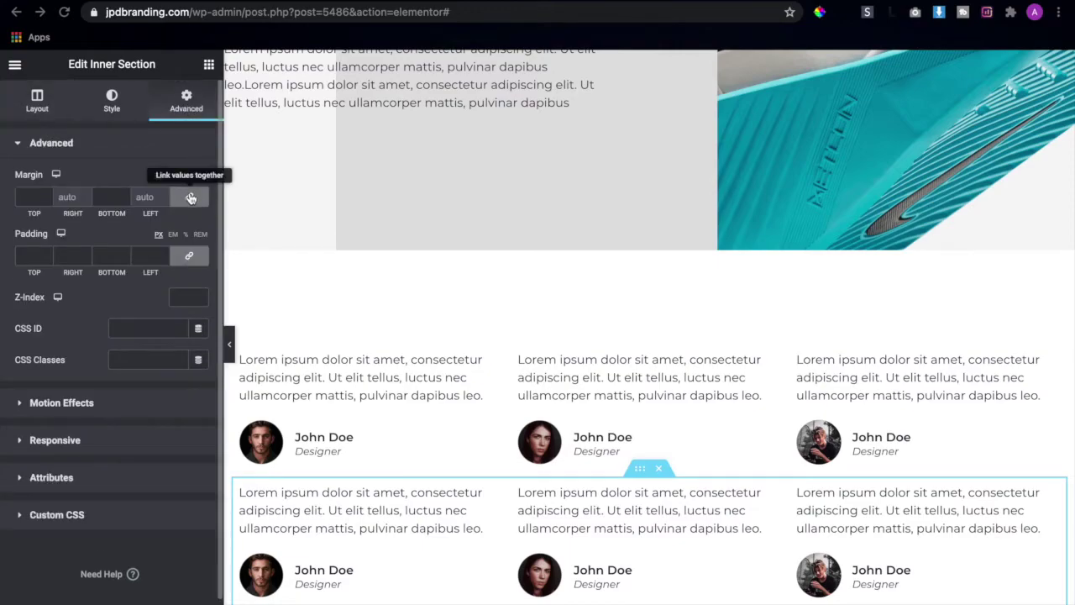
left_click(175, 198)
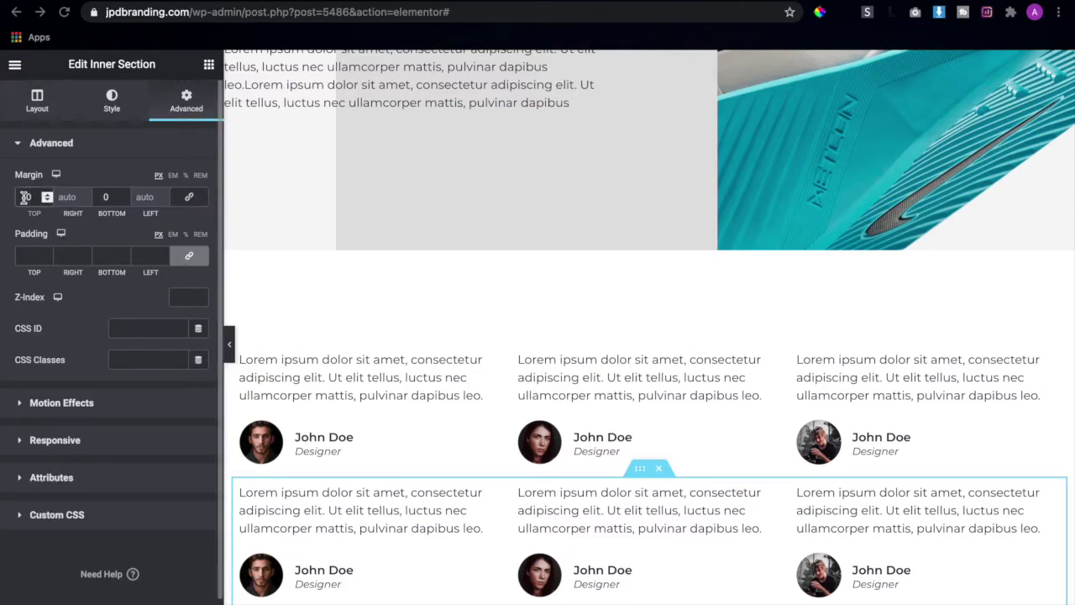
double_click(25, 196)
type("30")
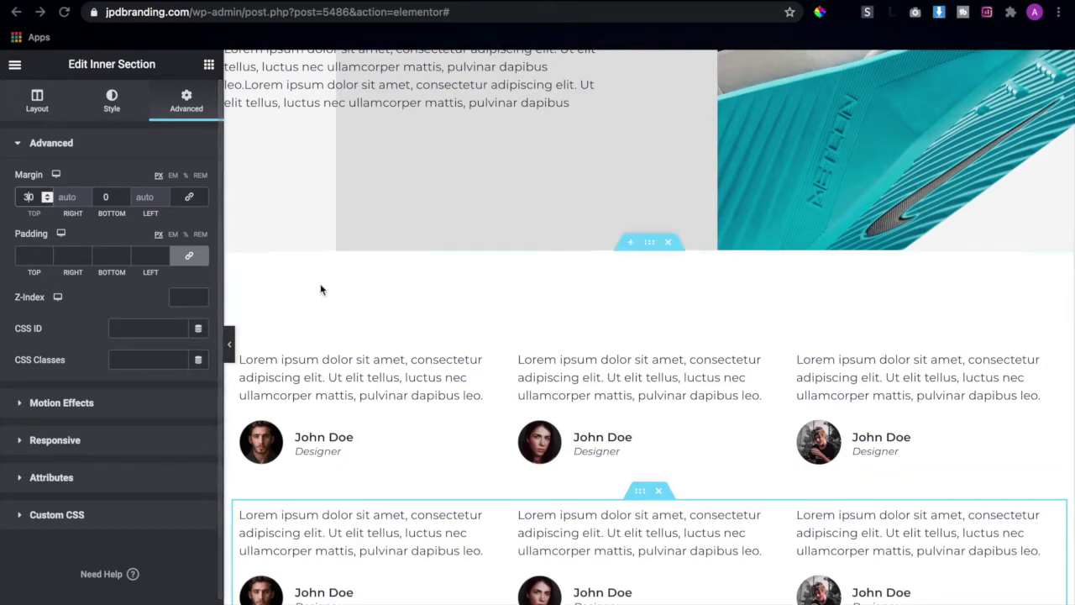
- Copy the "Color Varriations" heading from the section above the shoe carousel
scroll(559, 311, "down", 3)
scroll(560, 313, "up", 4)
scroll(559, 308, "up", 4)
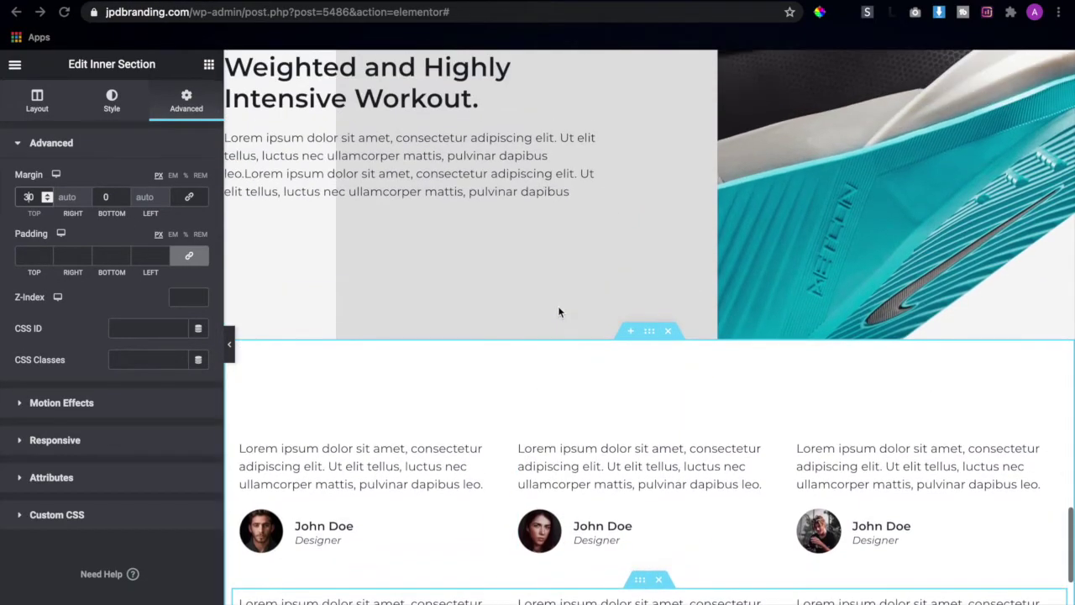
scroll(546, 315, "down", 4)
scroll(532, 319, "up", 8)
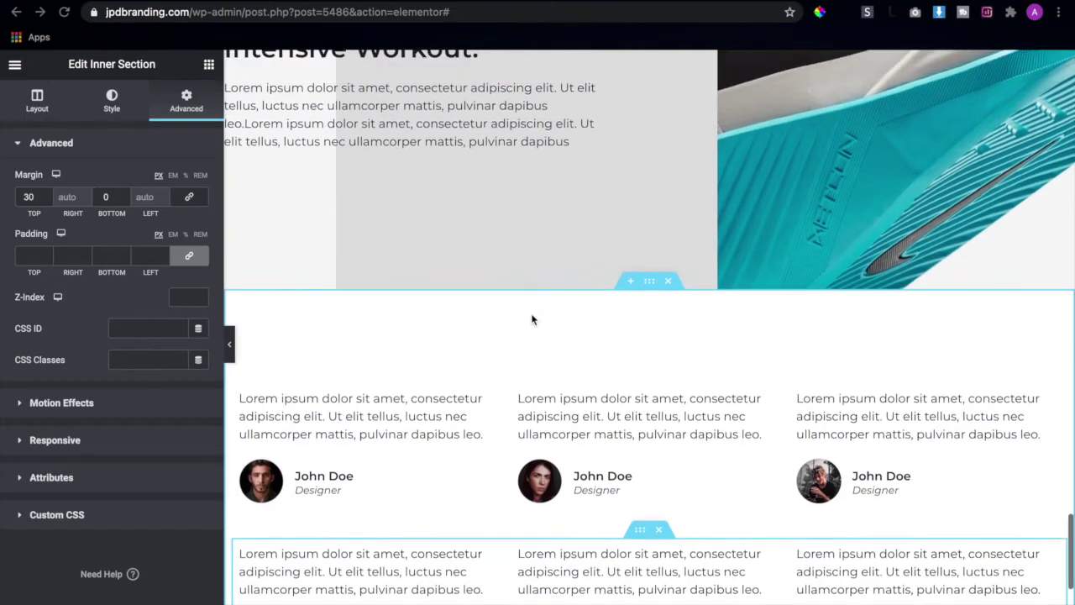
scroll(532, 319, "up", 3)
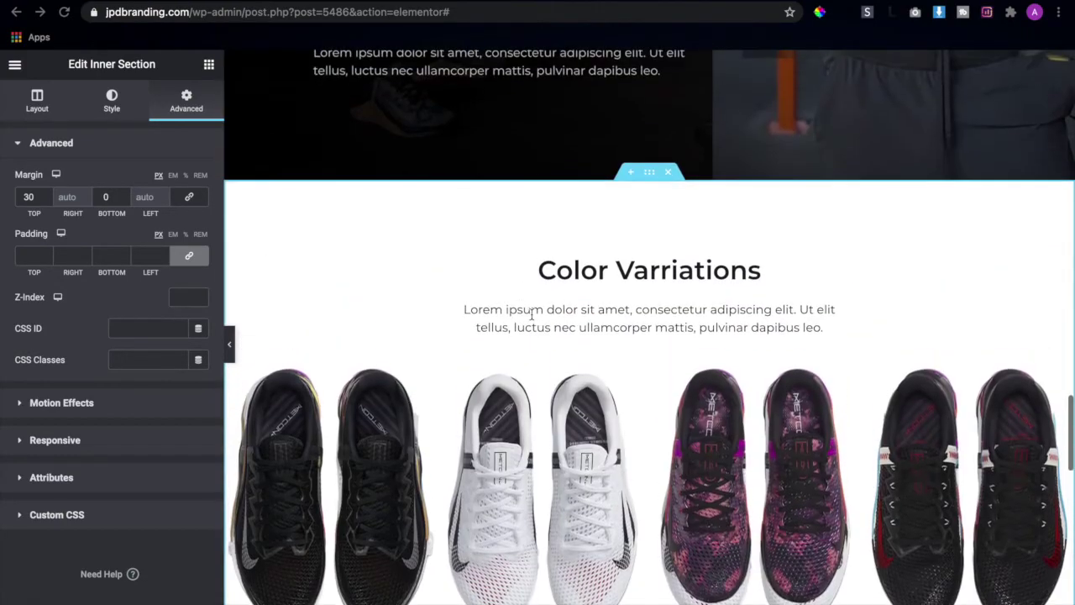
right_click(646, 267)
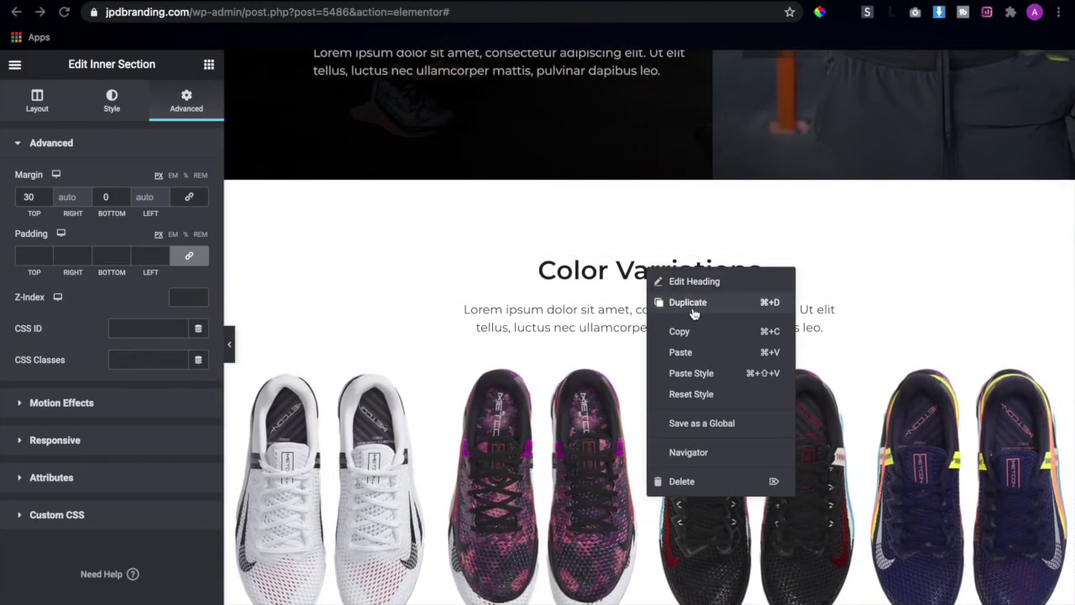
left_click(696, 333)
- Paste the copied heading into the testimonials section and place it above the first testimonial row
scroll(694, 338, "down", 8)
scroll(693, 338, "down", 6)
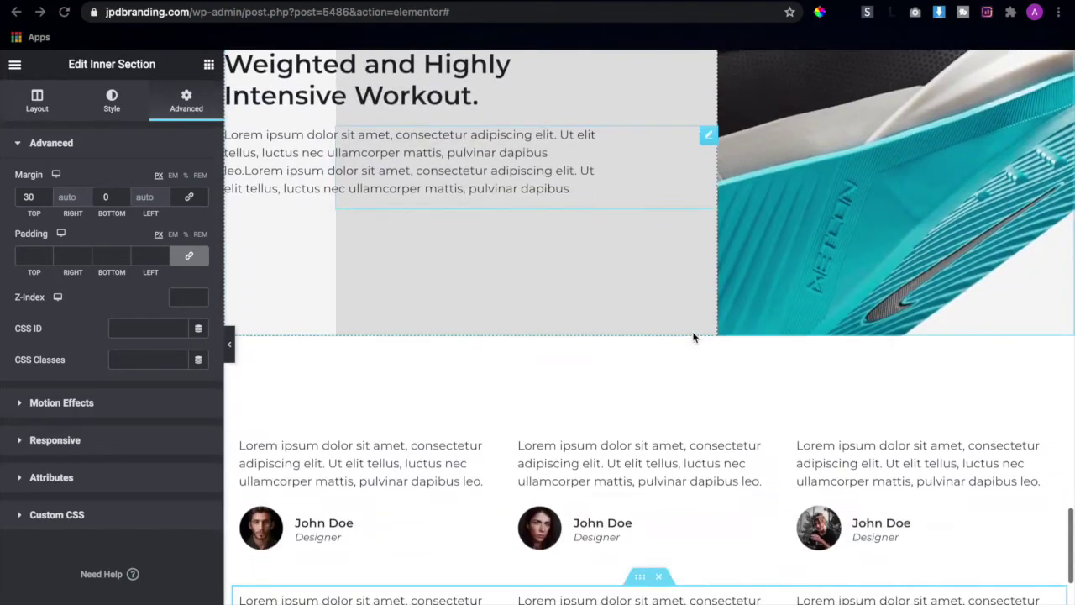
scroll(694, 336, "up", 1)
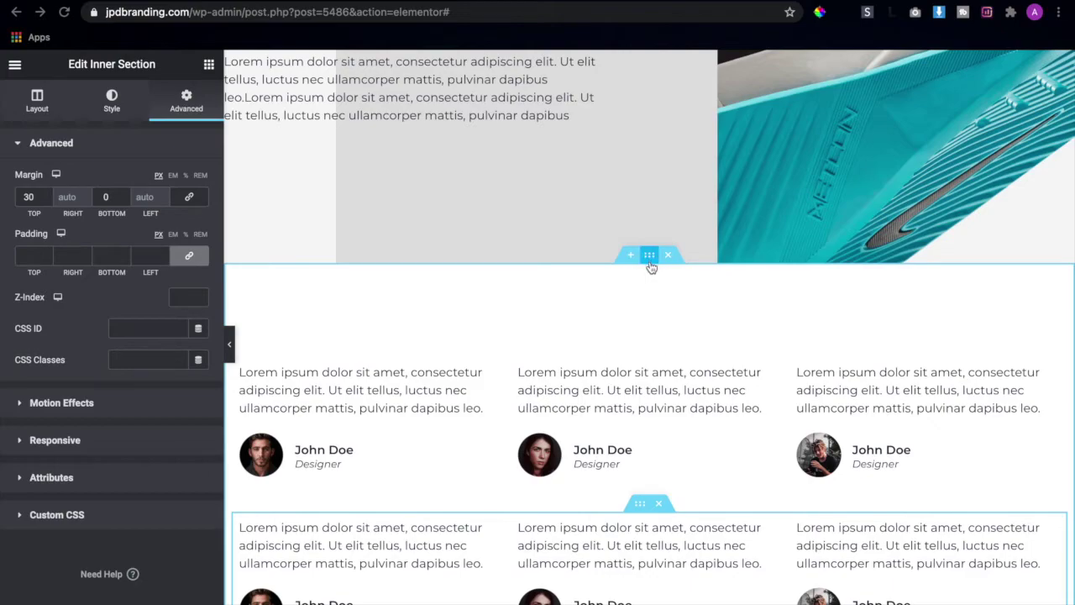
right_click(657, 296)
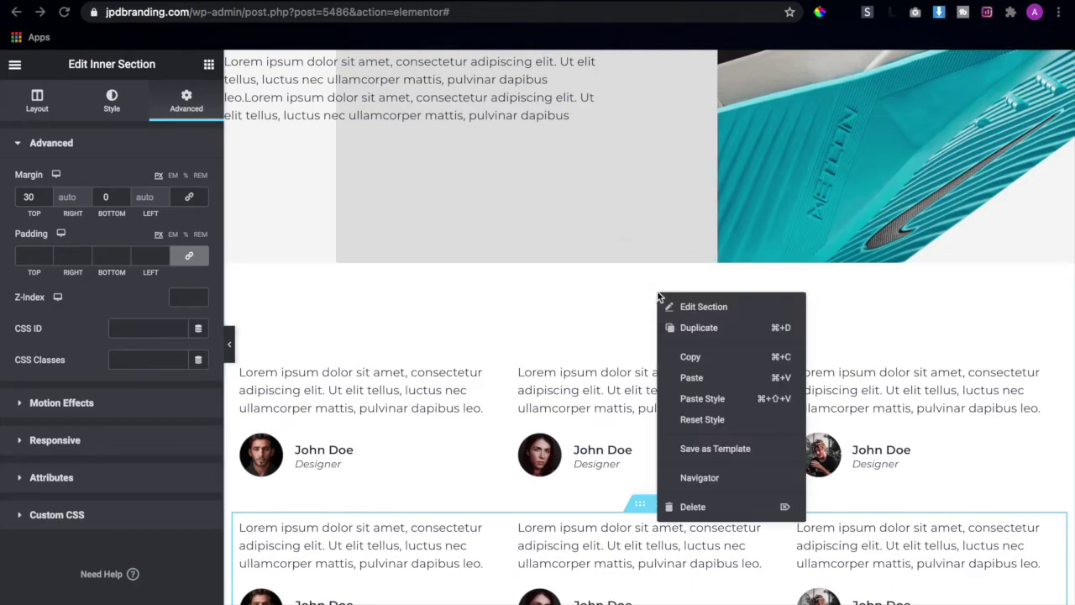
left_click(693, 379)
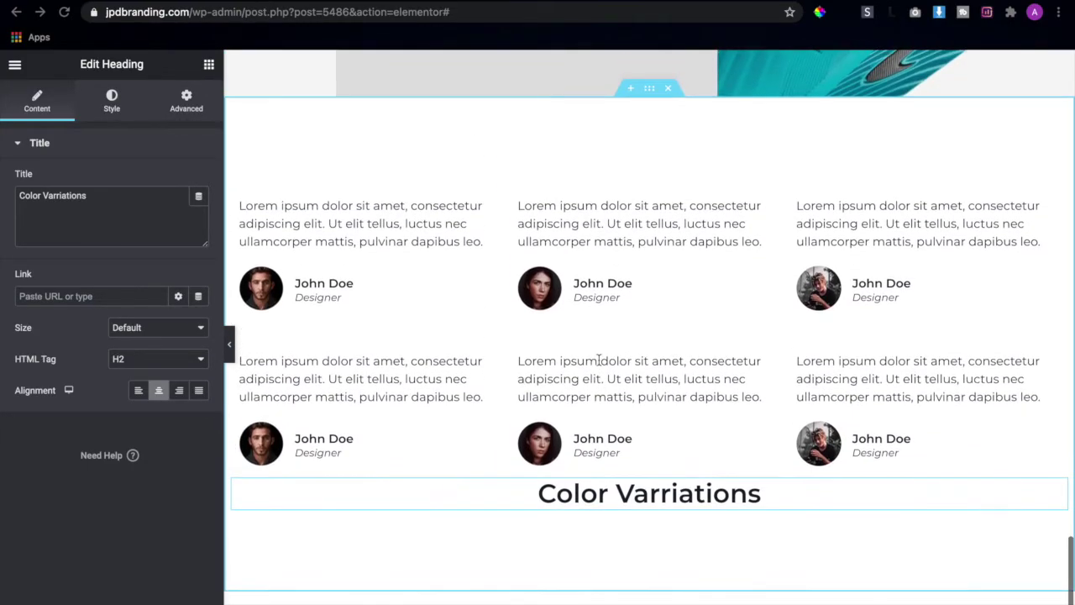
left_click_drag(1058, 542, 614, 180)
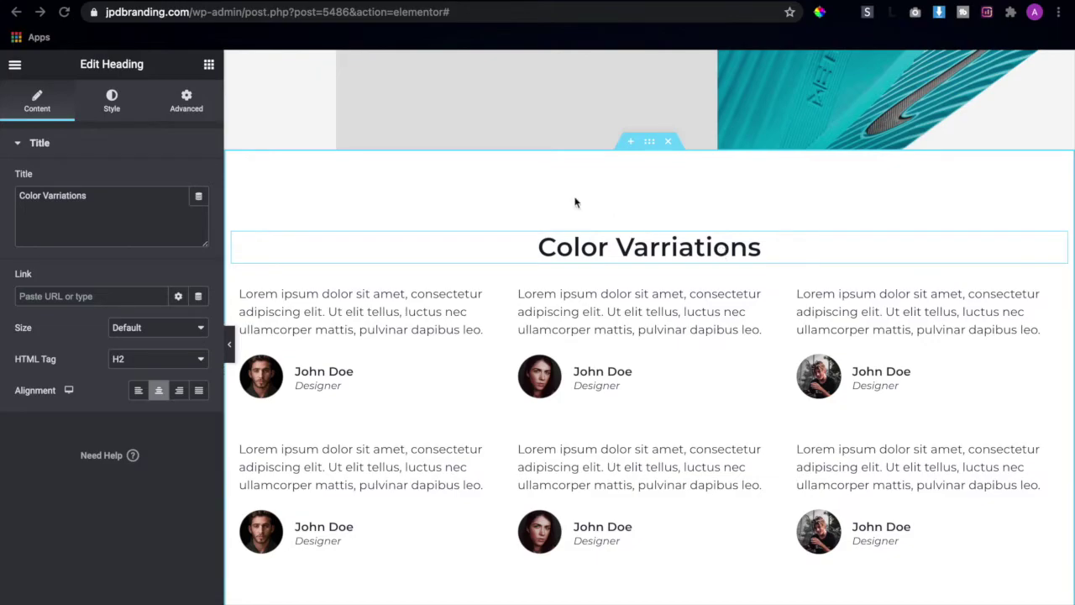
- Take the review heading text from the XD design and change the pasted heading's title to "Unbiased Review"
key("ctrl+Left")
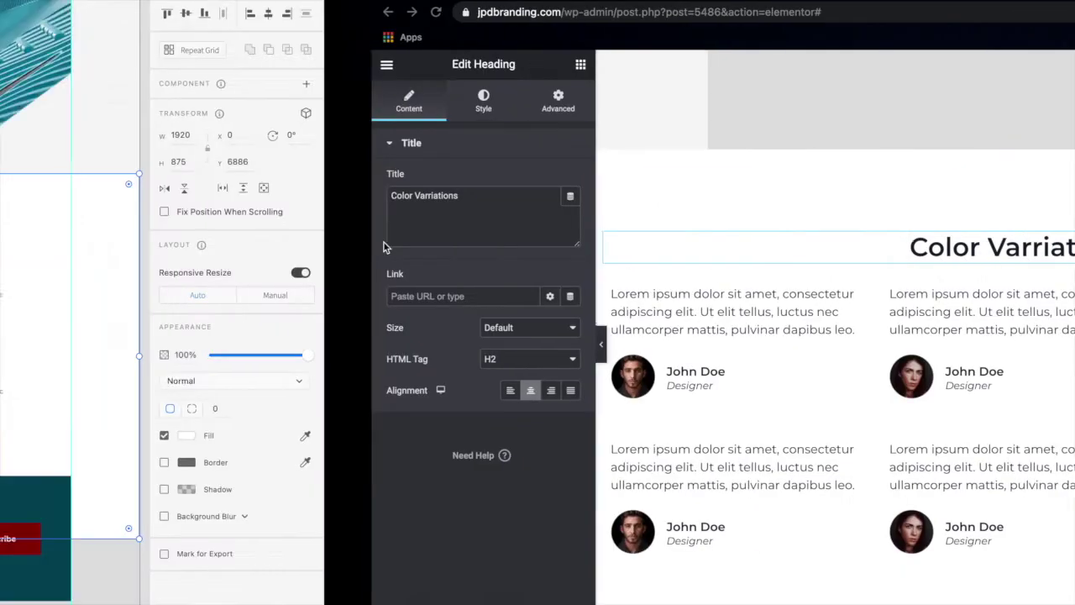
double_click(454, 236)
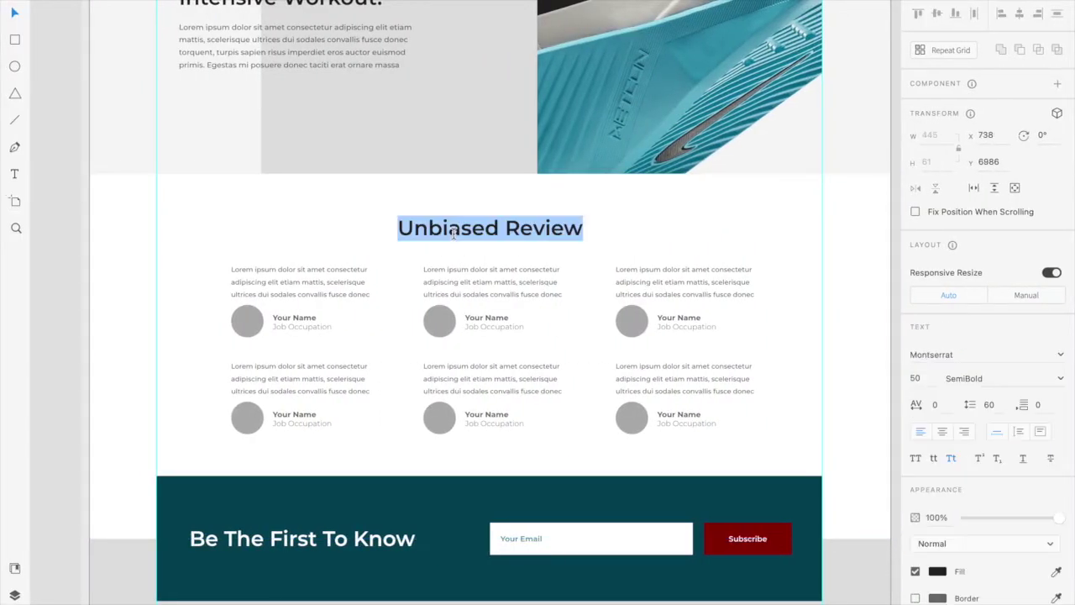
key("ctrl+Right")
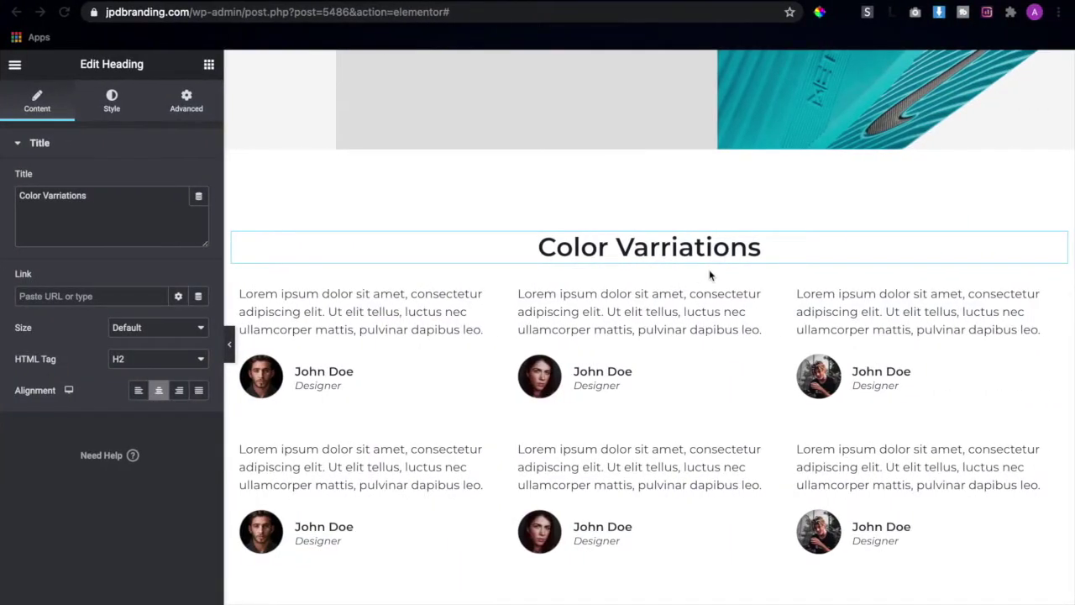
triple_click(138, 195)
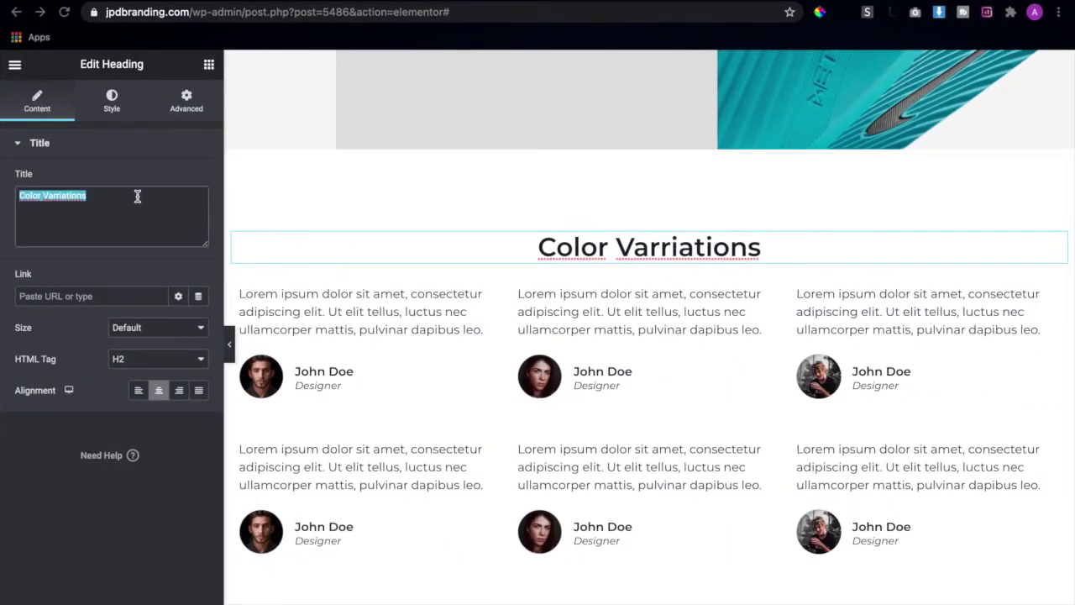
key("super+v")
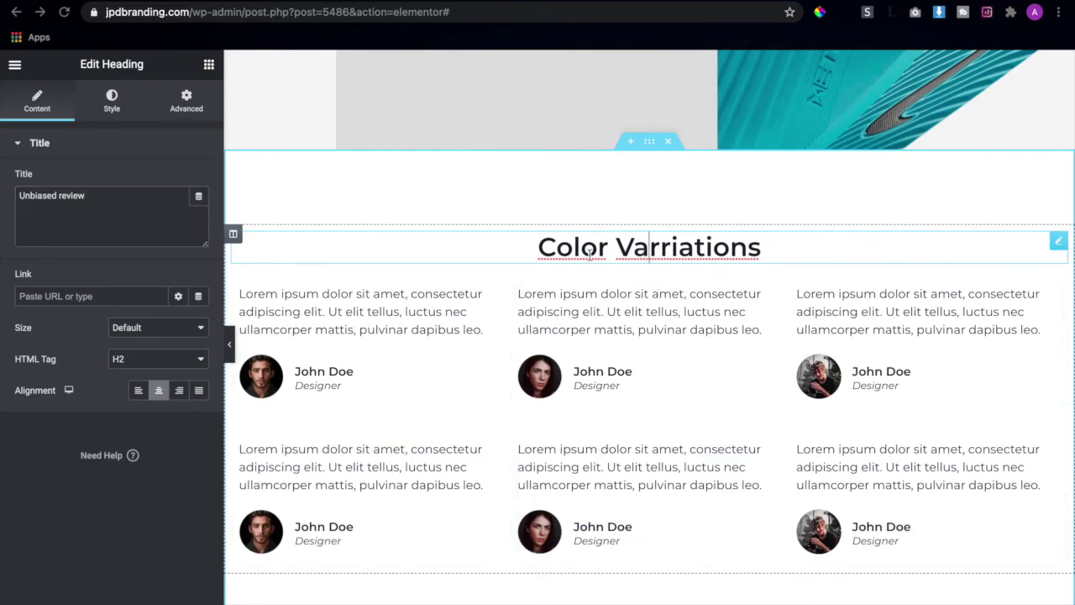
left_click(131, 239)
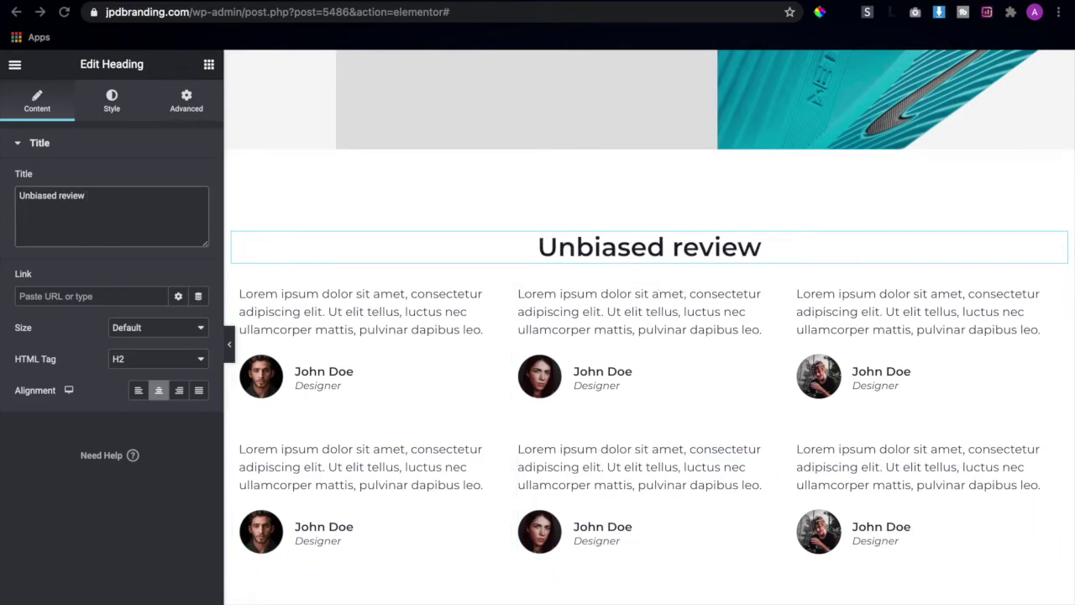
left_click(61, 194)
type("R")
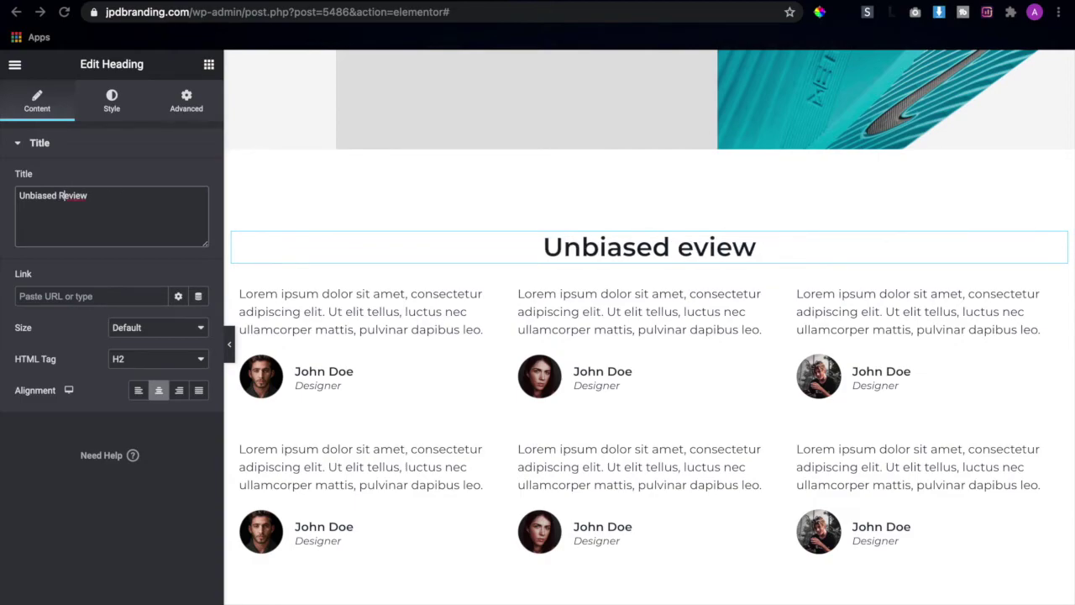
- Unlink the Unbiased Review heading's margin values and set its bottom margin to 30 px
scroll(579, 258, "down", 2)
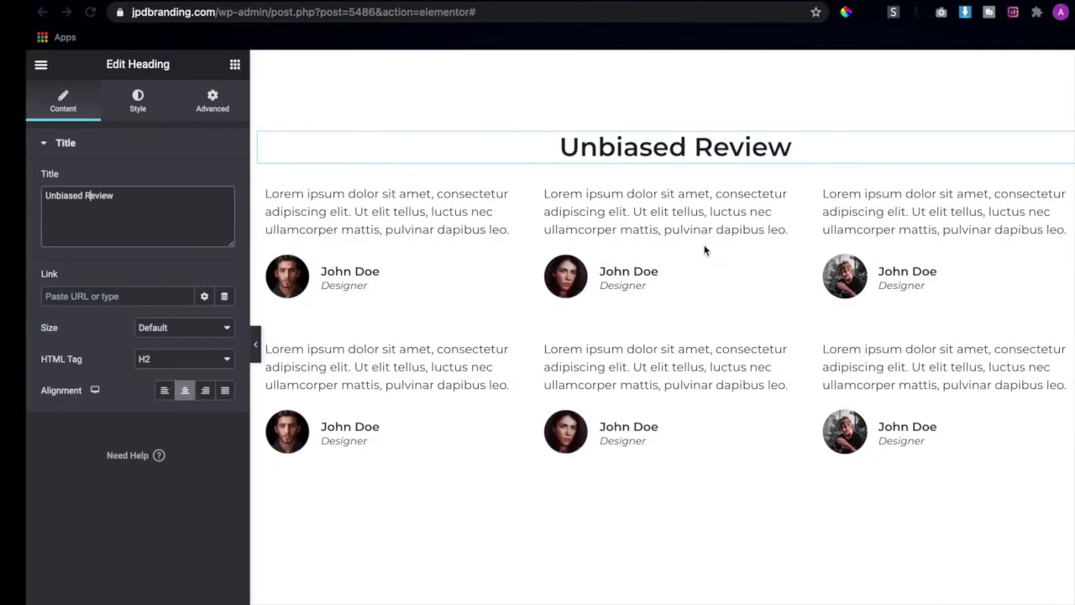
left_click(187, 99)
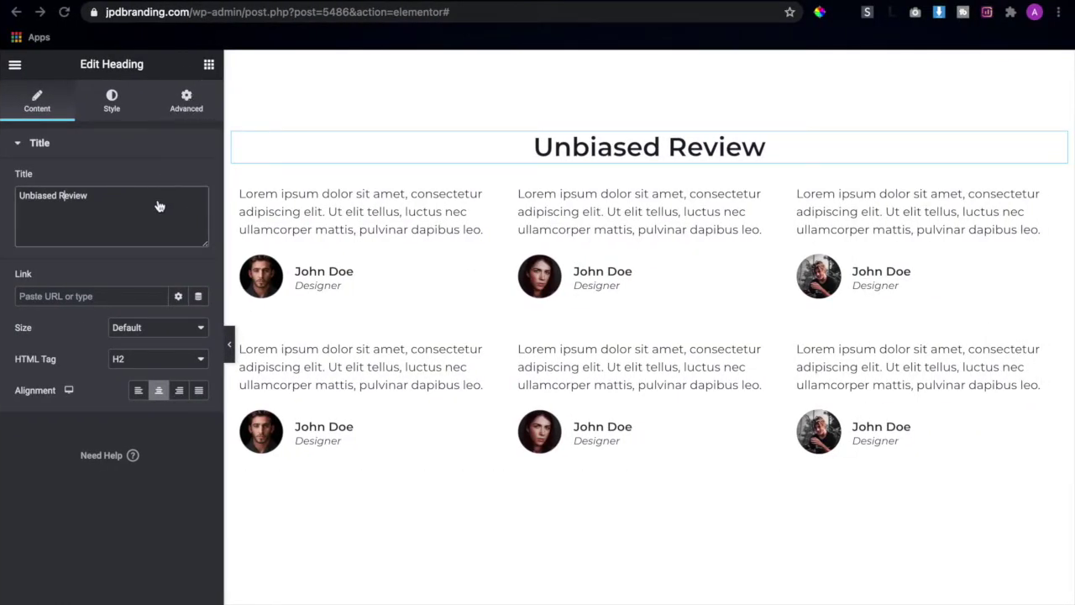
left_click(189, 197)
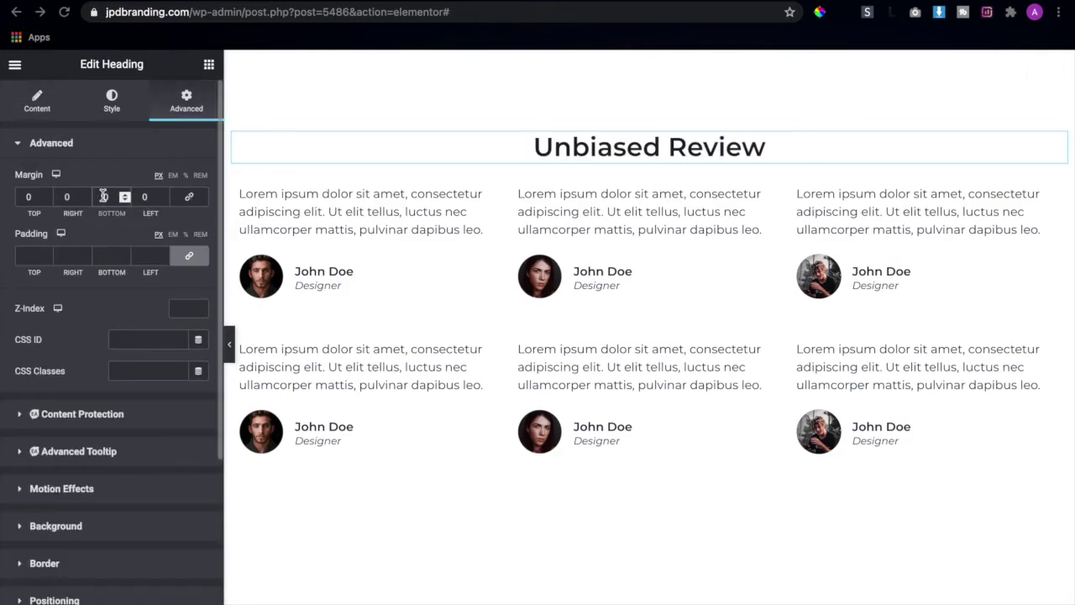
type("30")
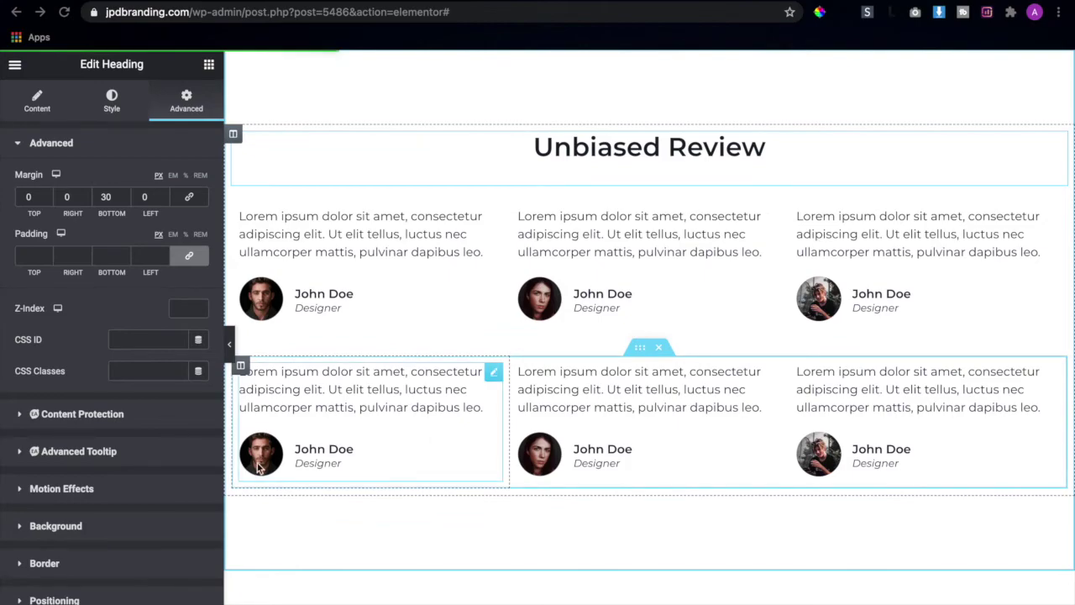
- Open the landing page preview and examine its sections from the Metcon 6 hero down to the Color Varriations carousel
left_click(148, 589)
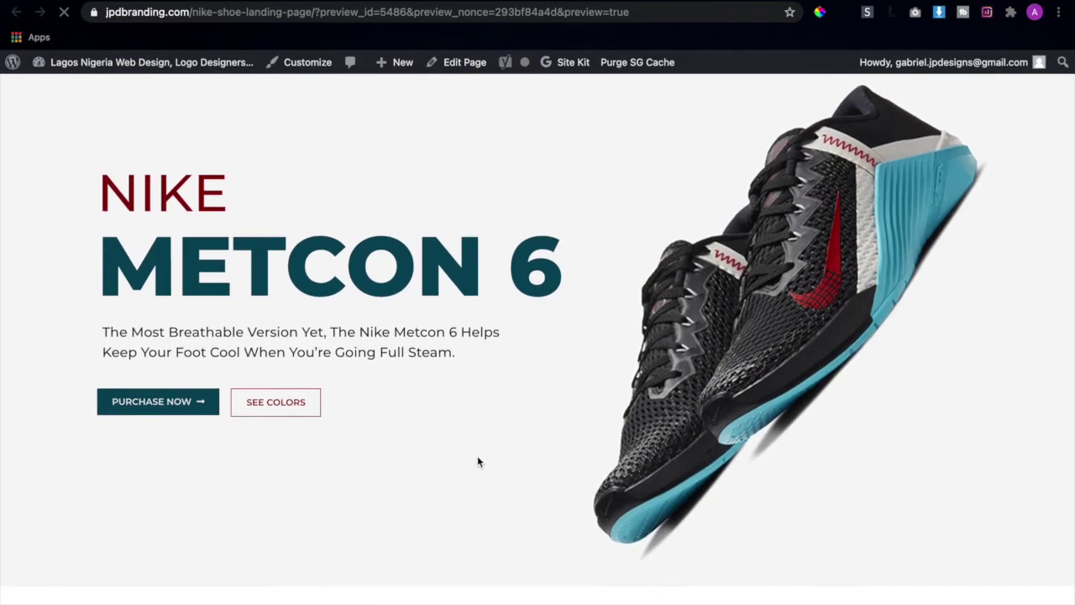
scroll(478, 462, "down", 3)
scroll(478, 461, "down", 3)
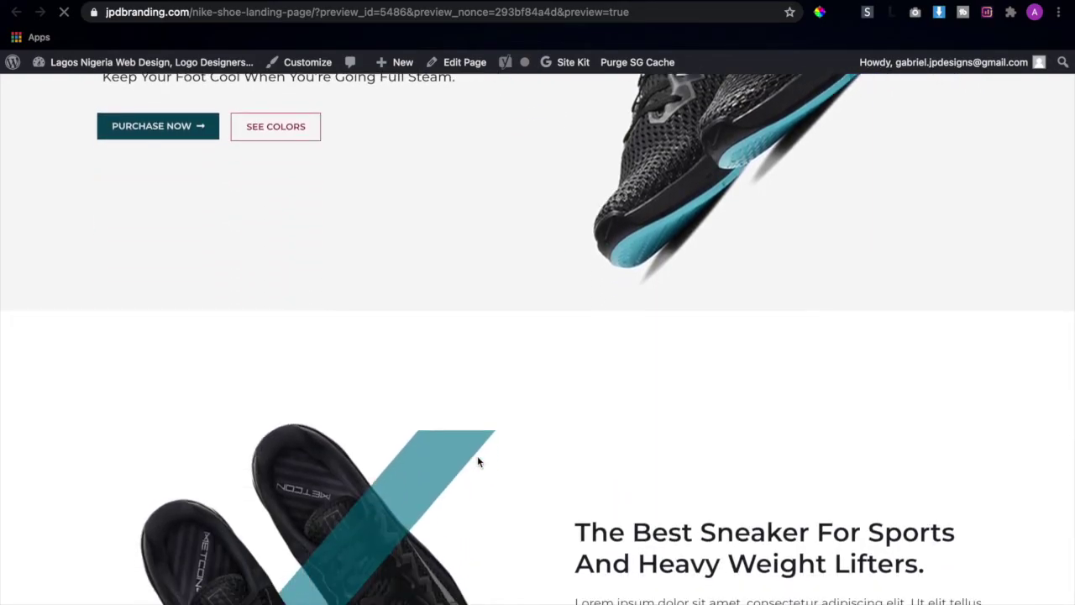
scroll(478, 461, "down", 3)
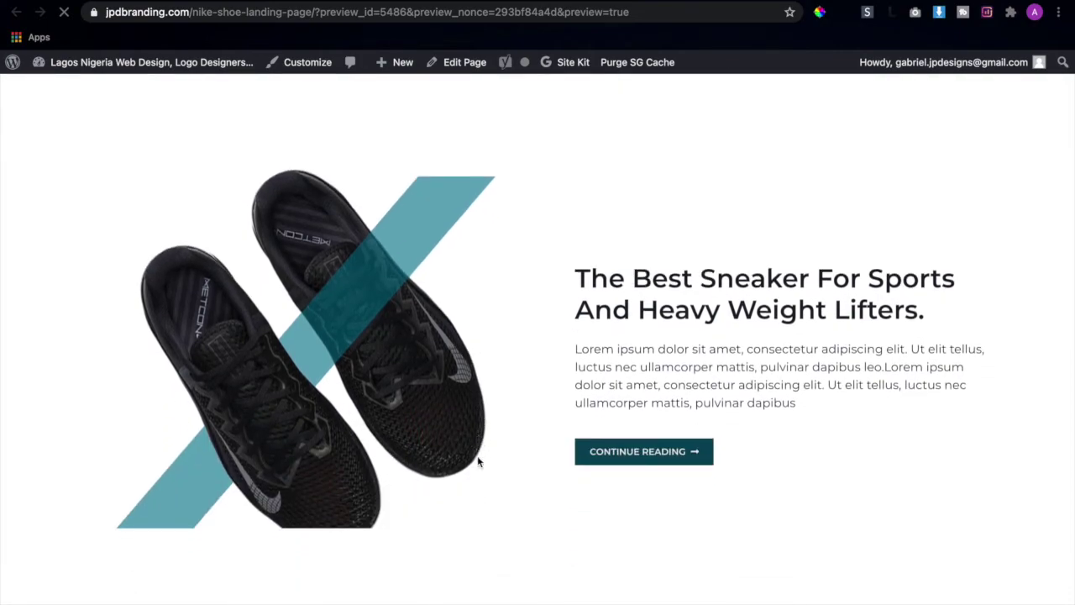
scroll(478, 462, "down", 3)
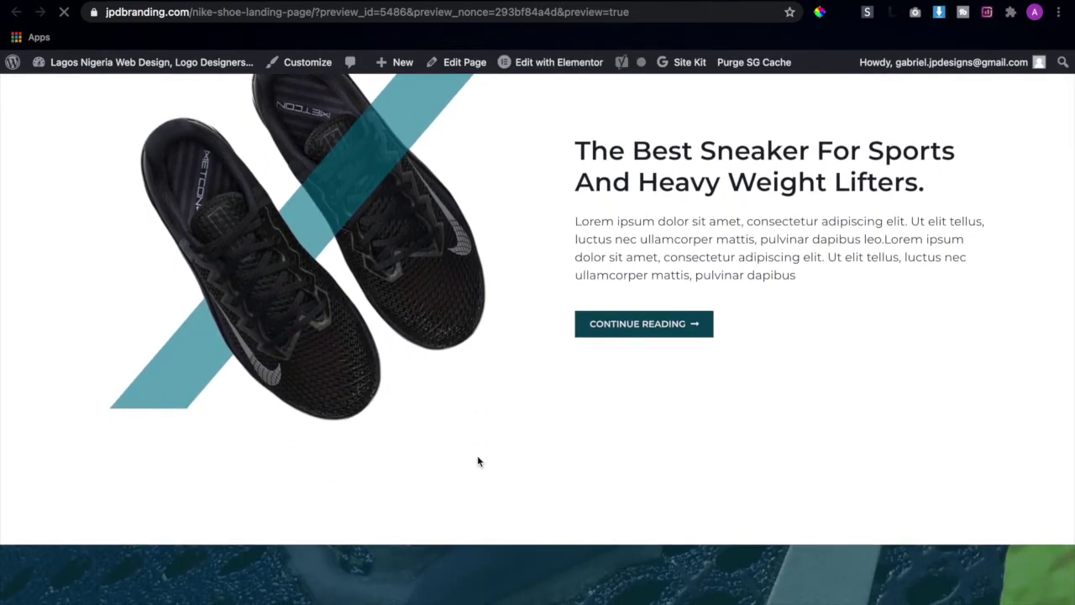
scroll(477, 461, "down", 2)
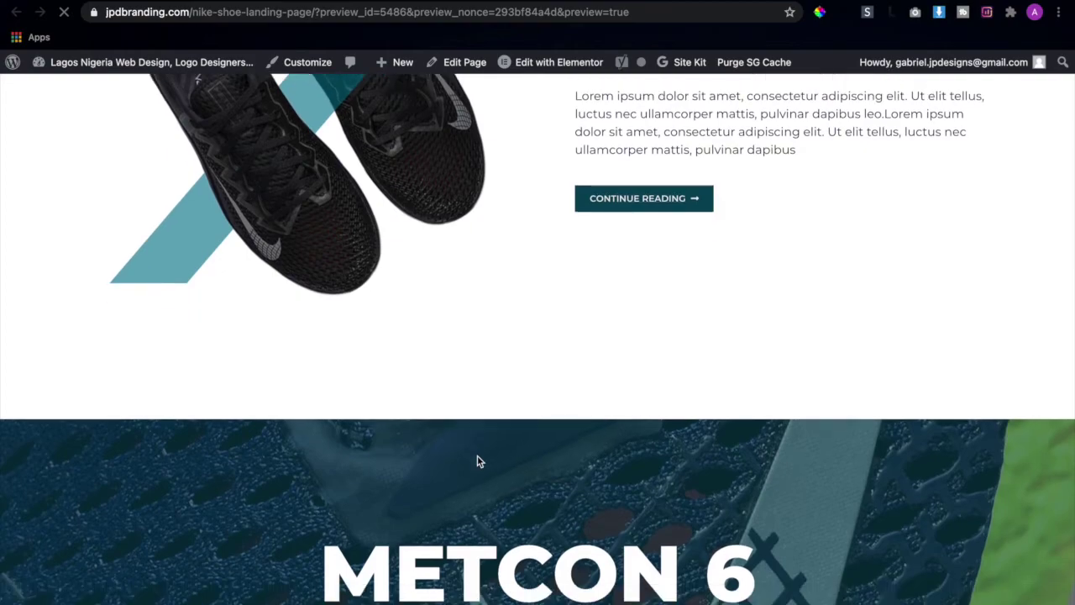
scroll(477, 462, "down", 2)
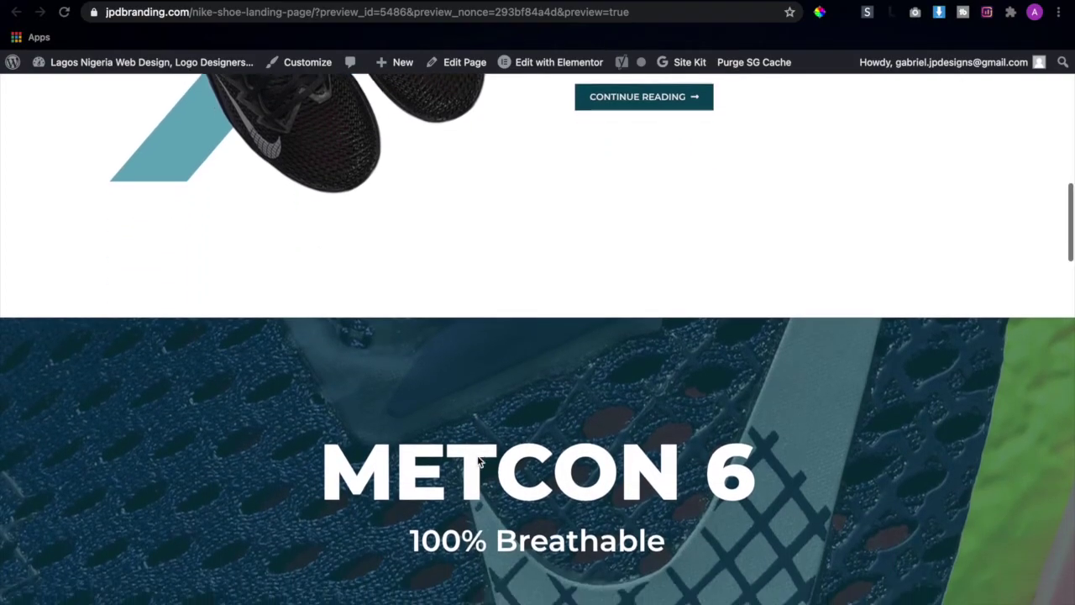
scroll(477, 460, "down", 6)
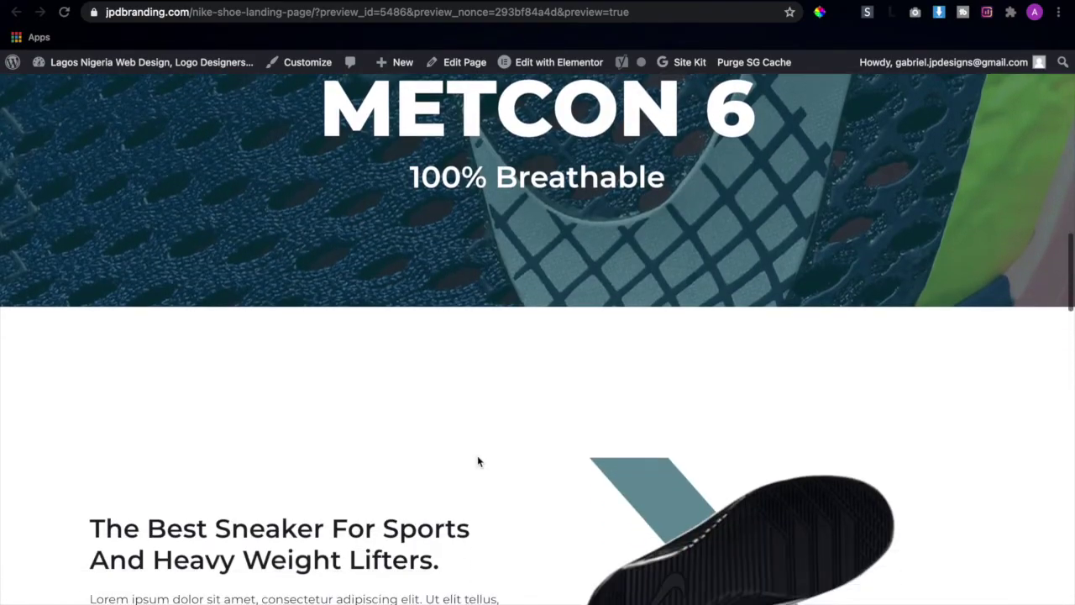
scroll(477, 461, "down", 6)
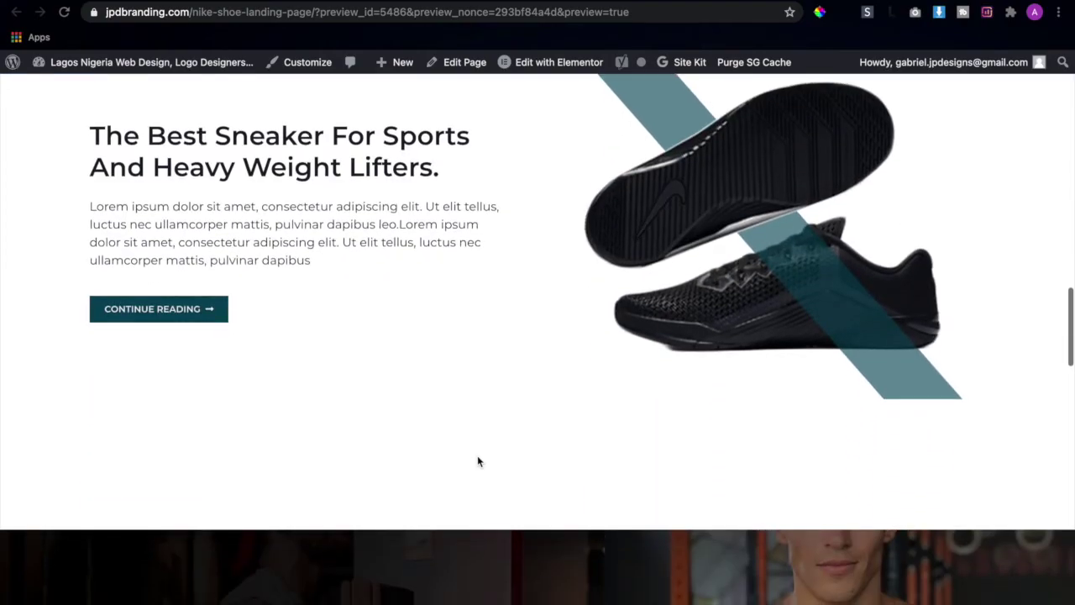
scroll(478, 461, "down", 10)
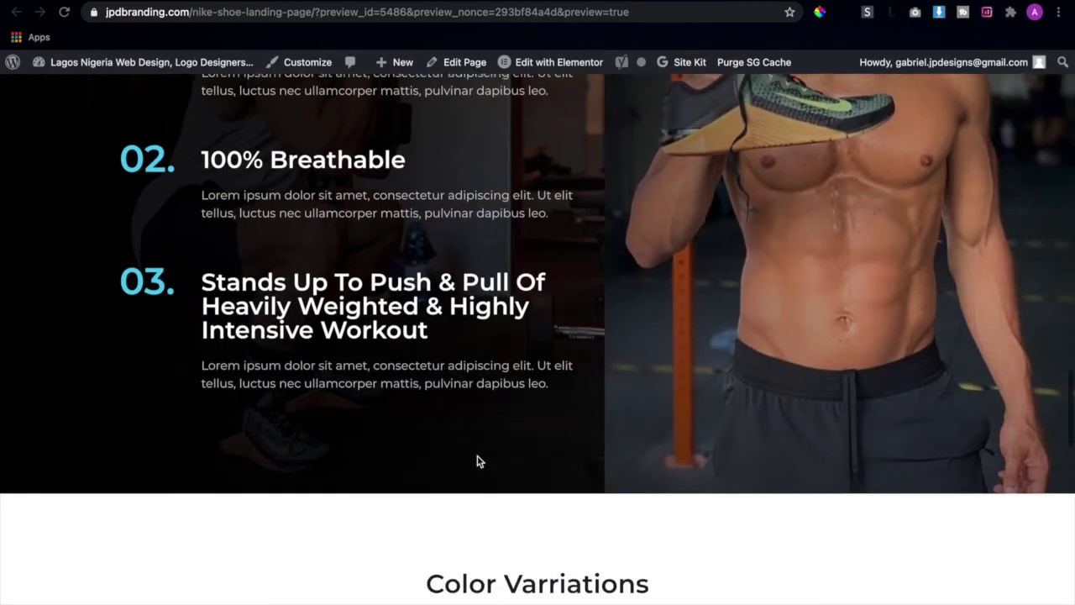
scroll(477, 458, "down", 5)
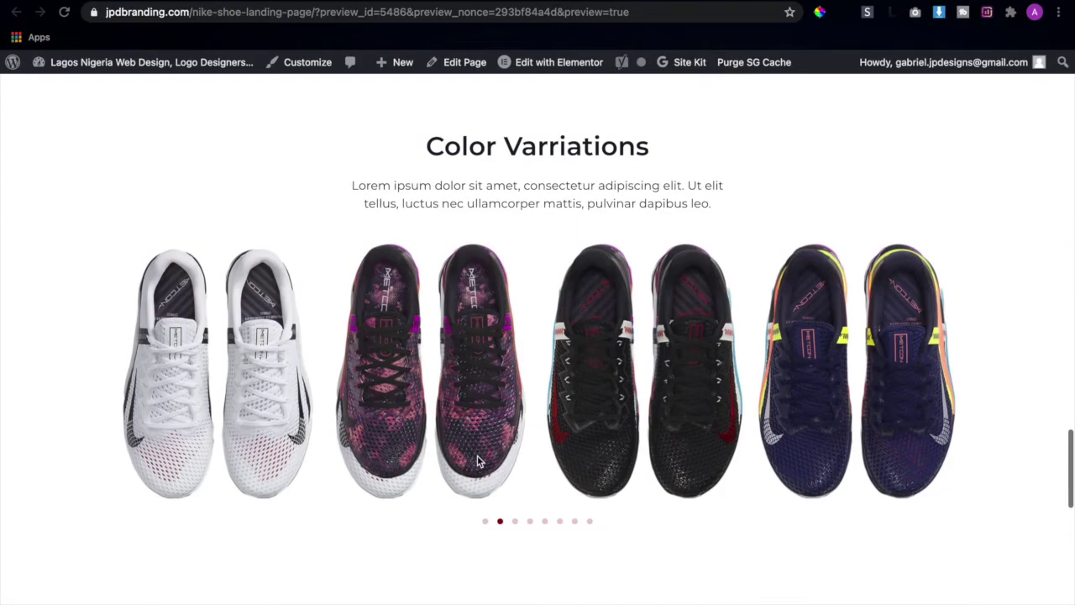
- Page through the Color Varriations carousel to its last slide and check the Designed For Heavily Weighted section below it
left_click(514, 522)
left_click(530, 522)
left_click(545, 523)
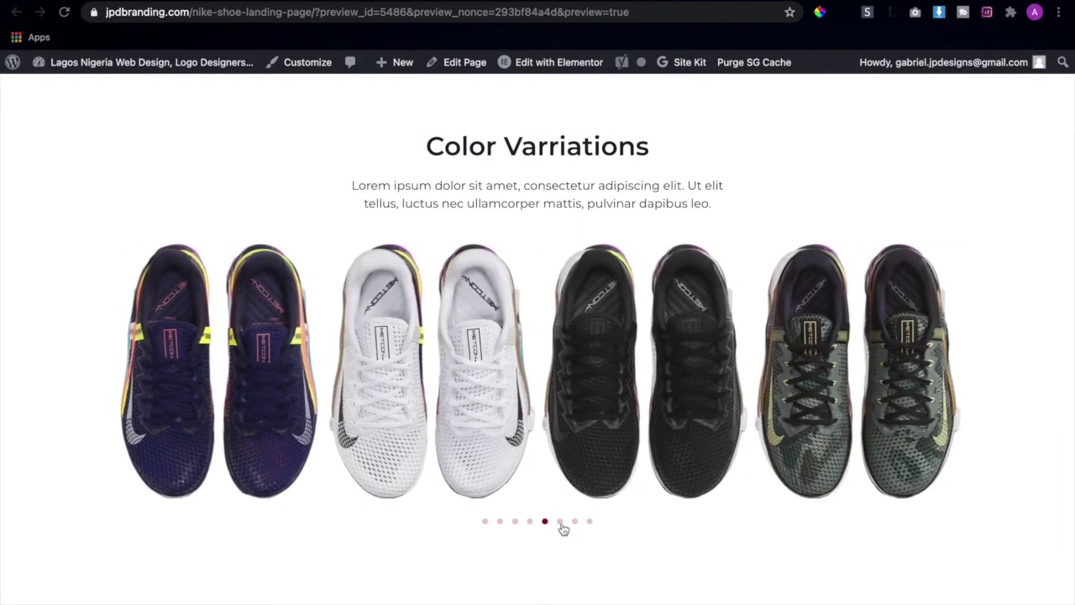
left_click(560, 525)
left_click(575, 522)
left_click(589, 523)
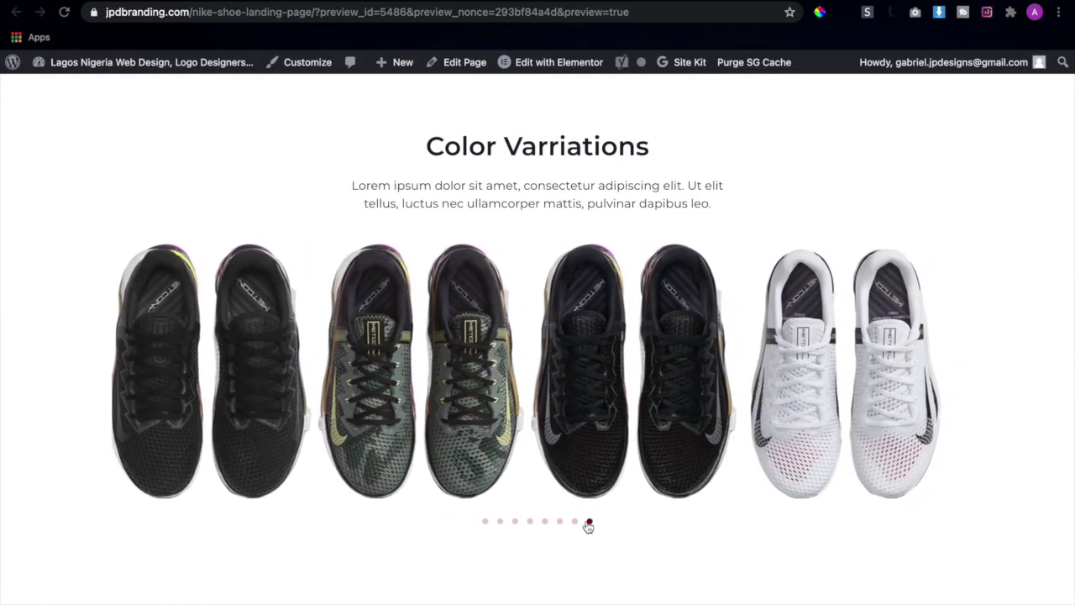
scroll(588, 525, "down", 5)
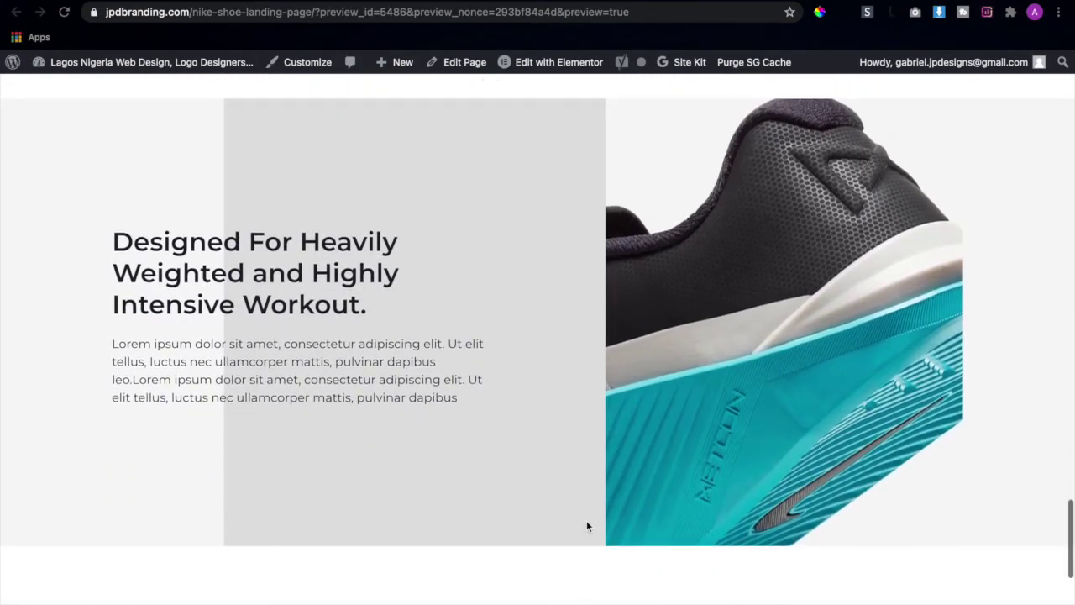
scroll(586, 522, "down", 1)
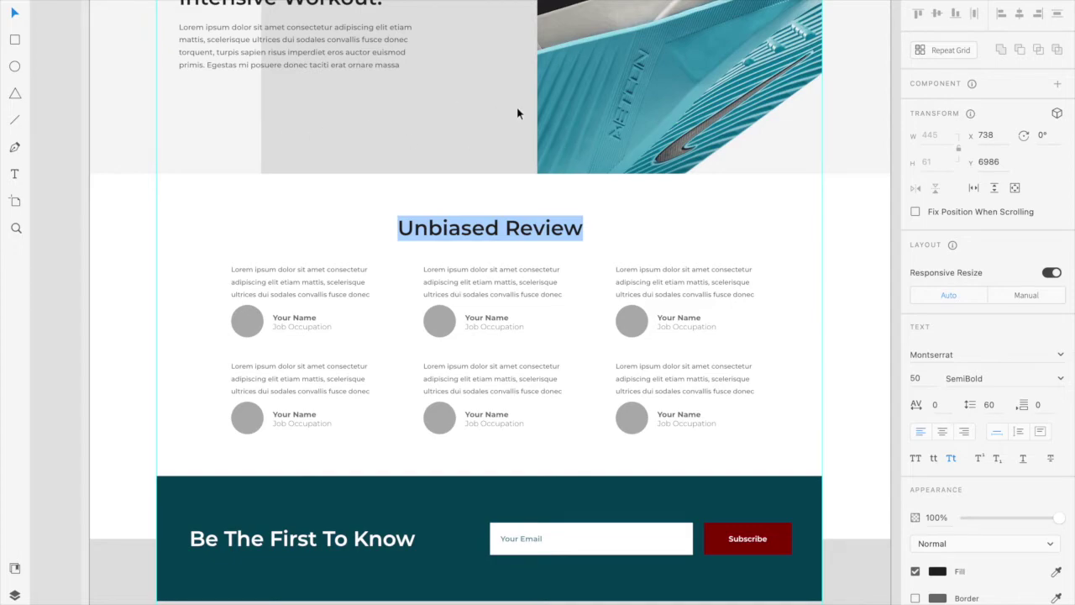
- Switch to the XD design and examine the layout from the Designed For Heavily Weighted section to the Be The First To Know subscribe banner
key("BackSpace")
key("ctrl+z")
scroll(517, 114, "up", 10)
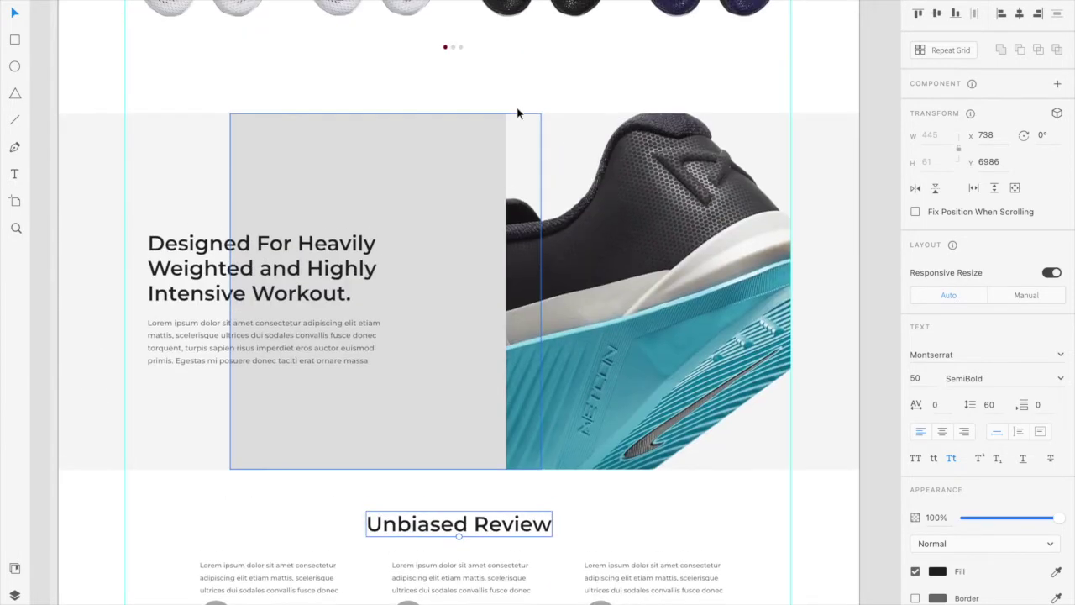
scroll(518, 114, "right", 2)
scroll(517, 114, "down", 1)
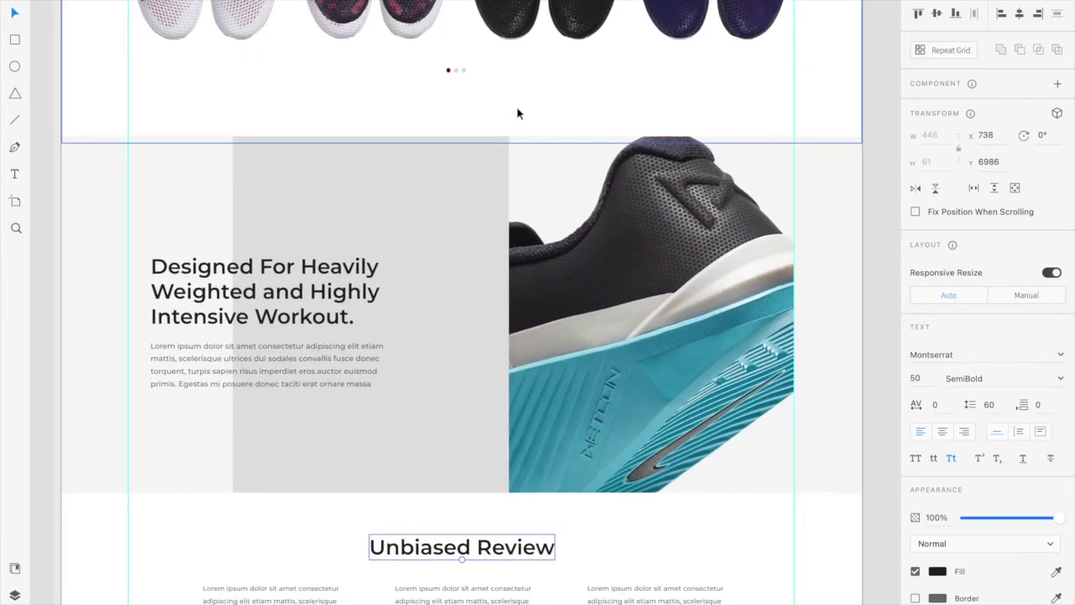
key("ctrl+Right")
scroll(537, 160, "up", 5)
scroll(537, 160, "down", 10)
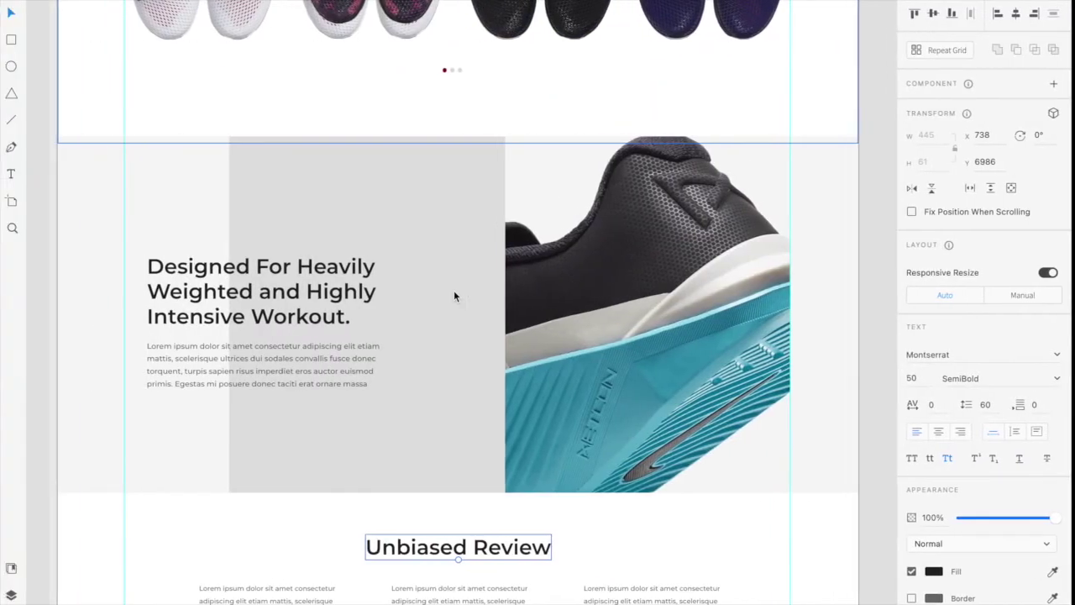
scroll(453, 296, "down", 10)
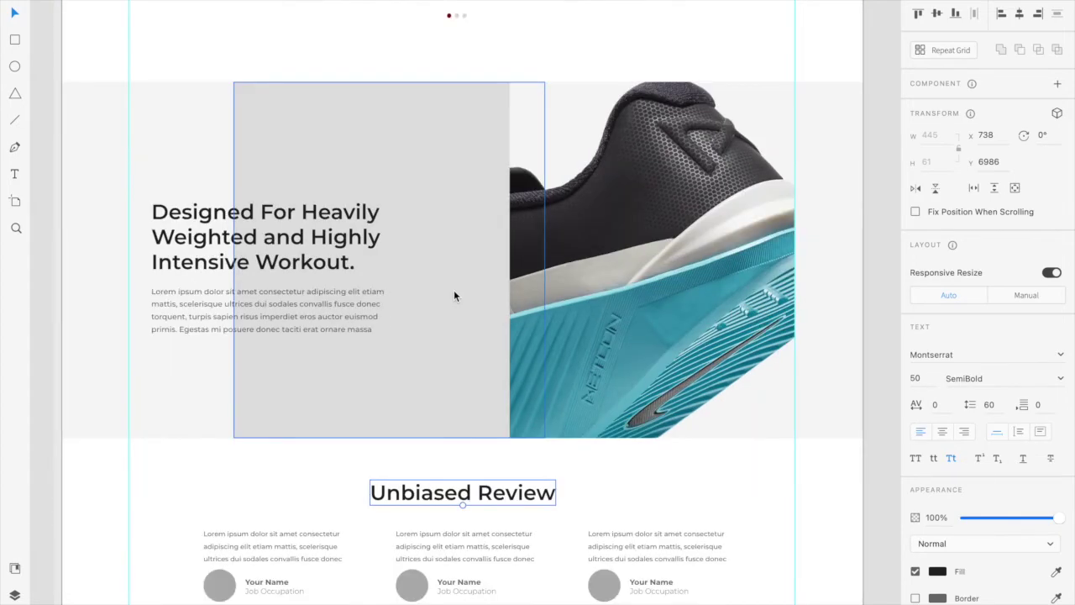
scroll(454, 296, "down", 2)
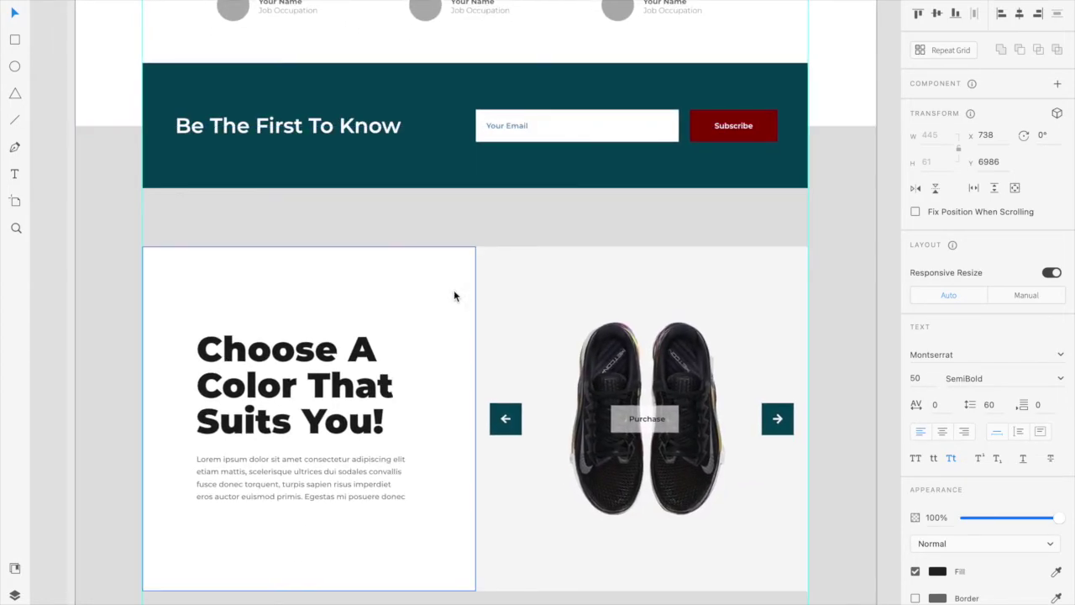
scroll(440, 285, "up", 2)
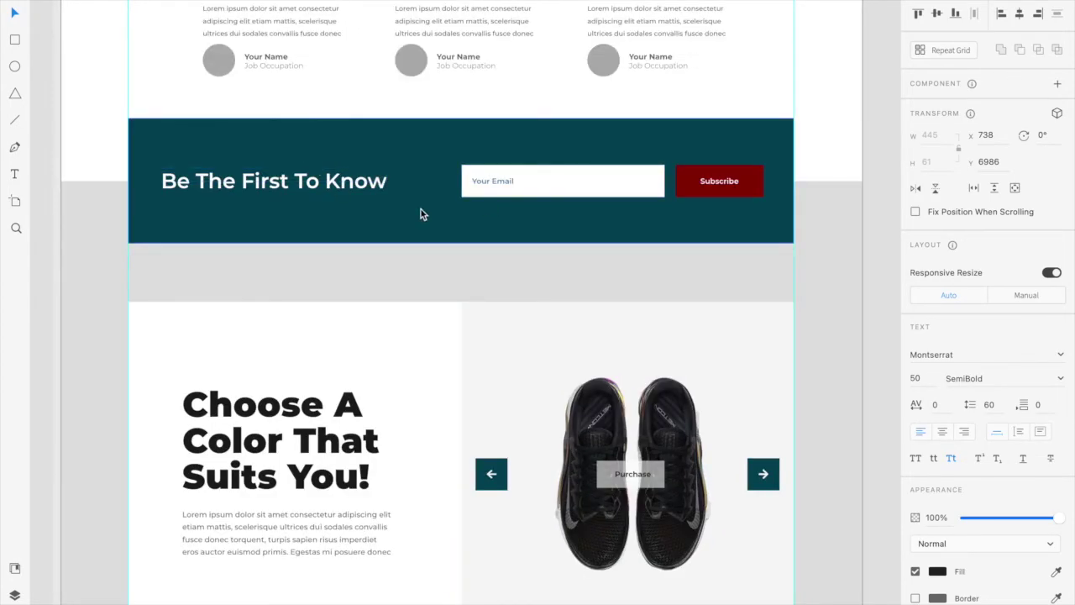
- Examine the Choose A Color That Suits You section and the footer with logo, legal links and social icons in the design
scroll(521, 291, "down", 4)
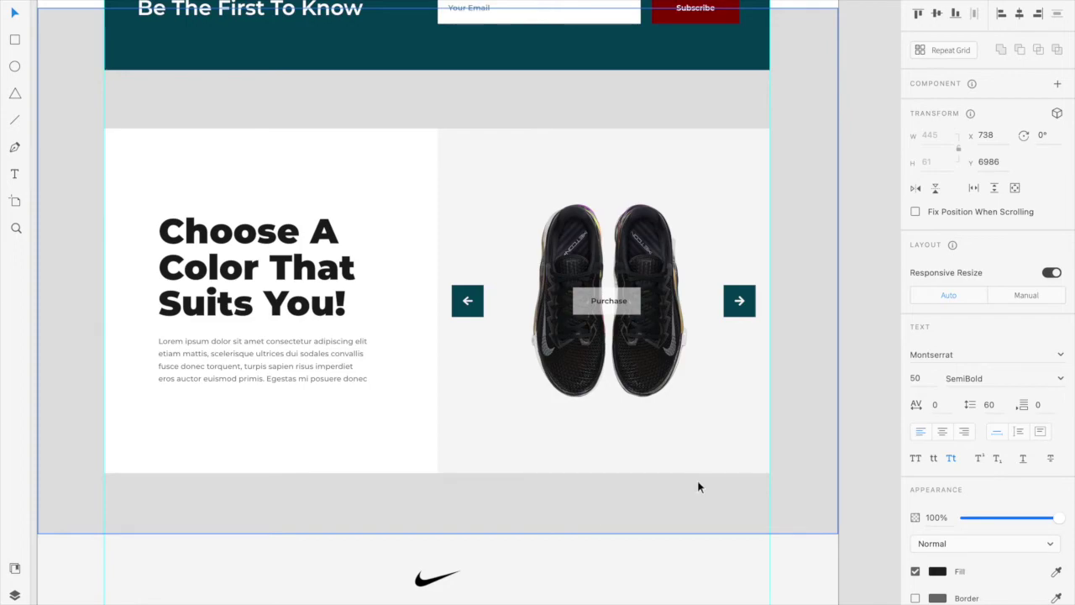
scroll(689, 432, "down", 3)
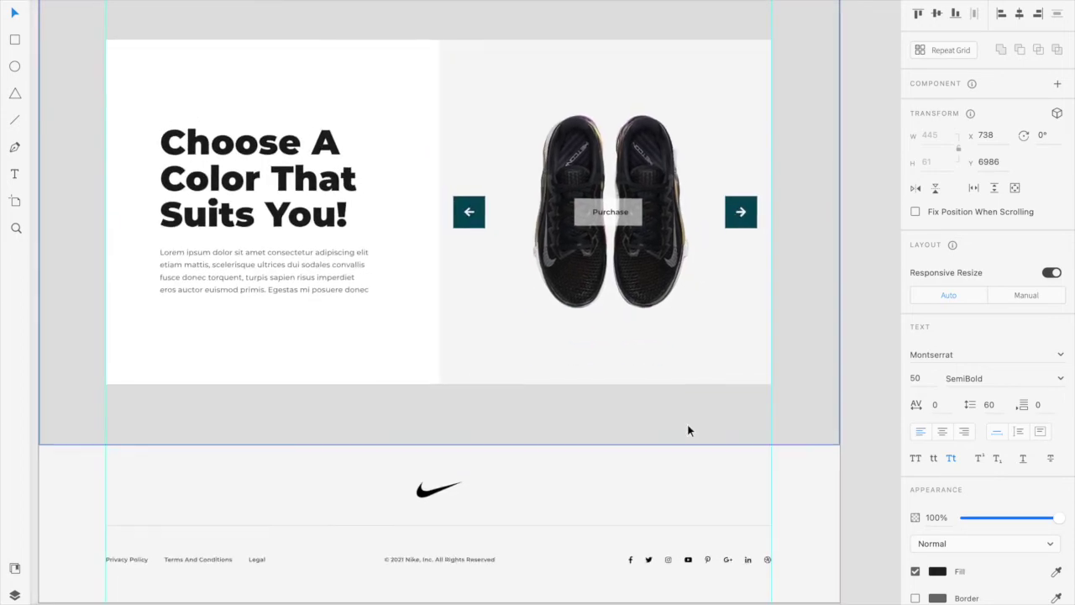
scroll(687, 430, "up", 2)
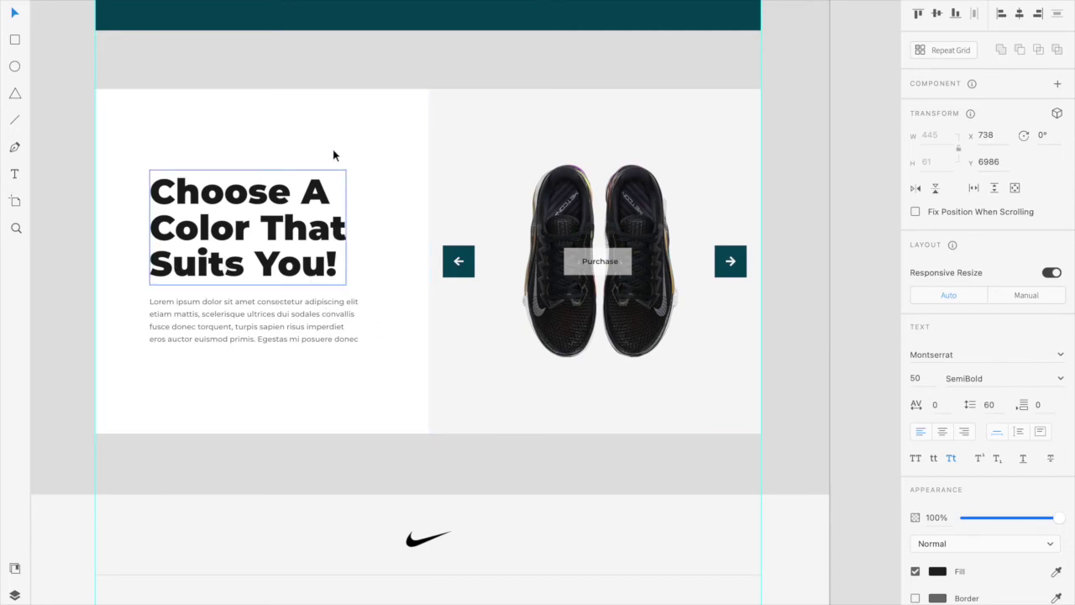
scroll(350, 199, "down", 2)
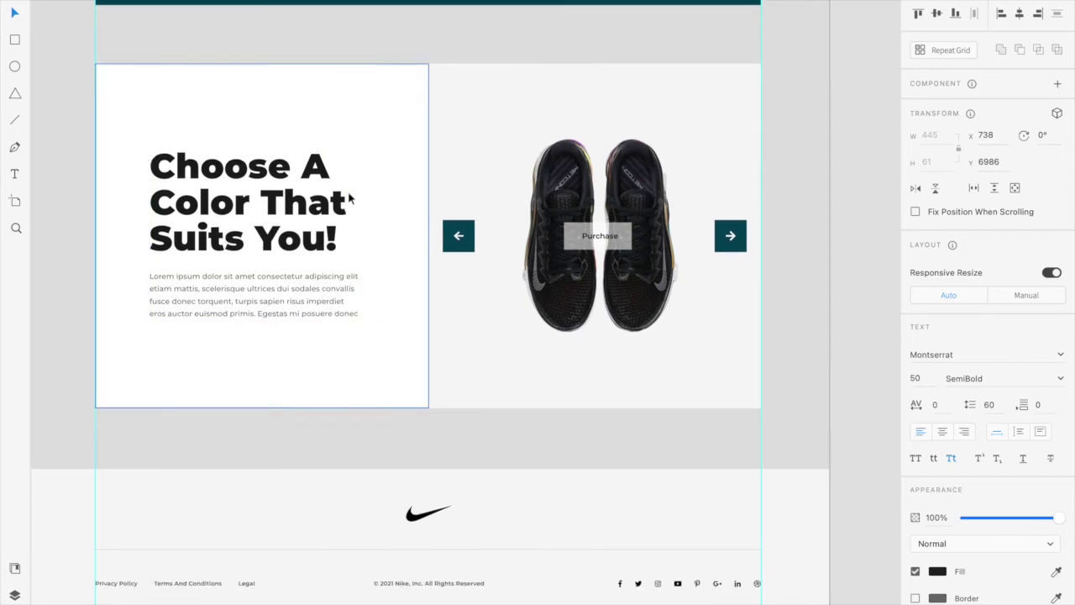
scroll(350, 198, "up", 5)
scroll(348, 198, "up", 2)
scroll(349, 198, "down", 4)
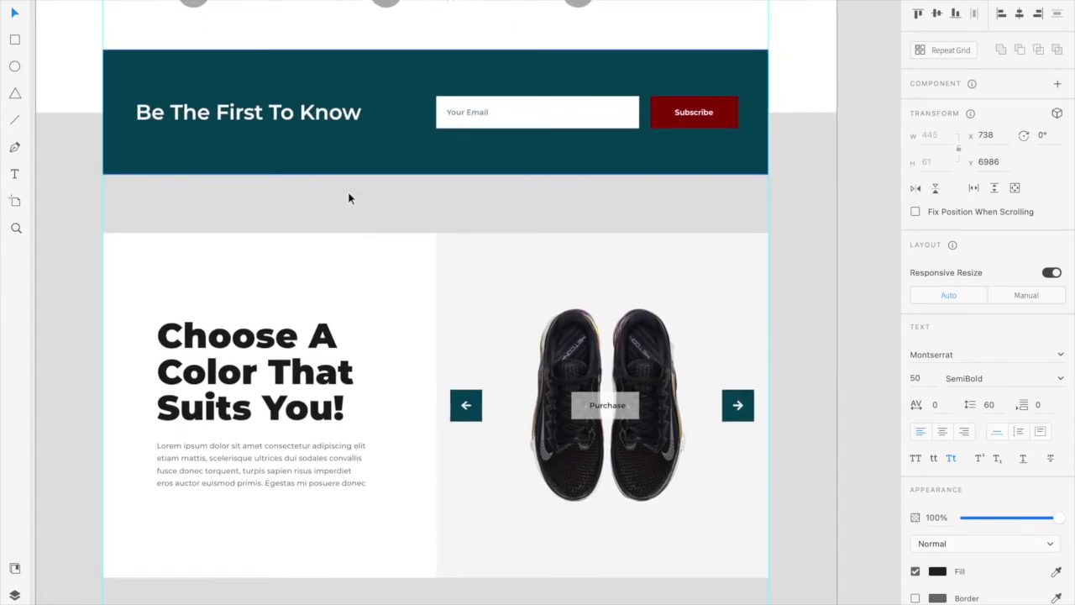
scroll(350, 198, "down", 5)
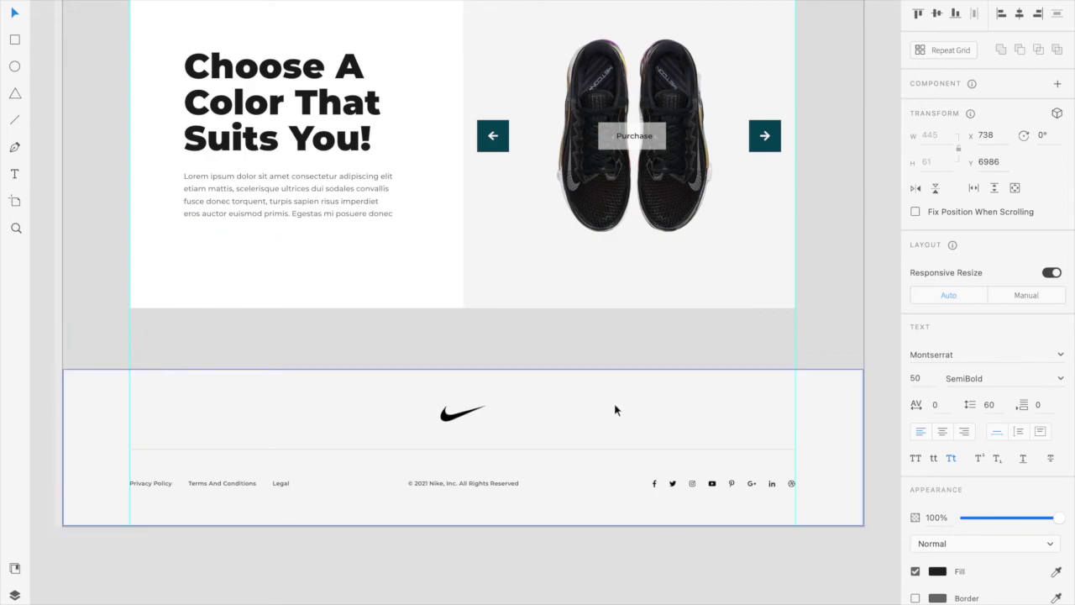
scroll(615, 410, "up", 6)
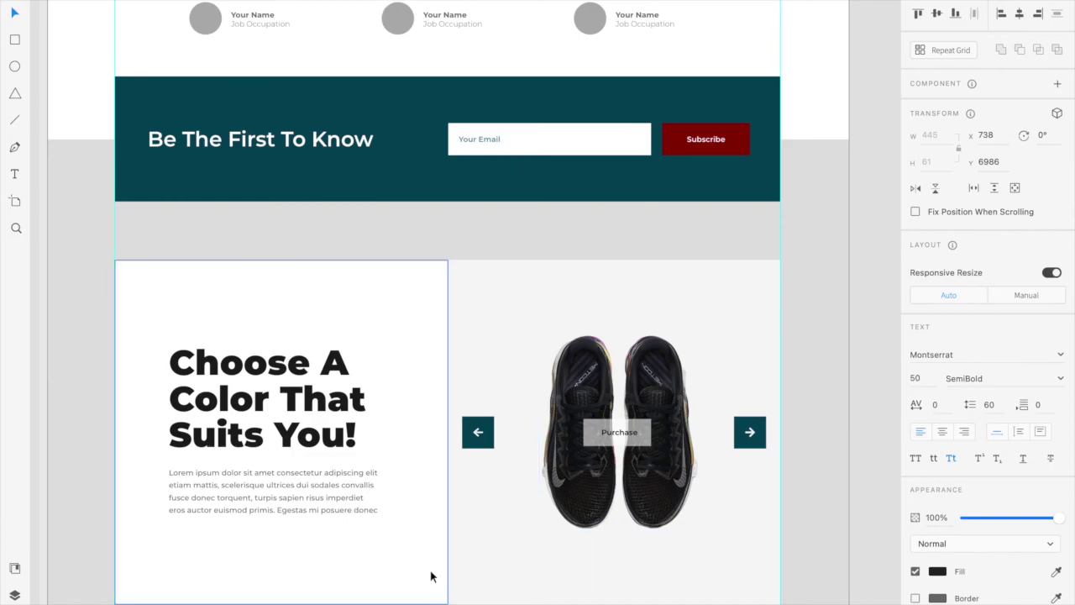
scroll(431, 577, "down", 4)
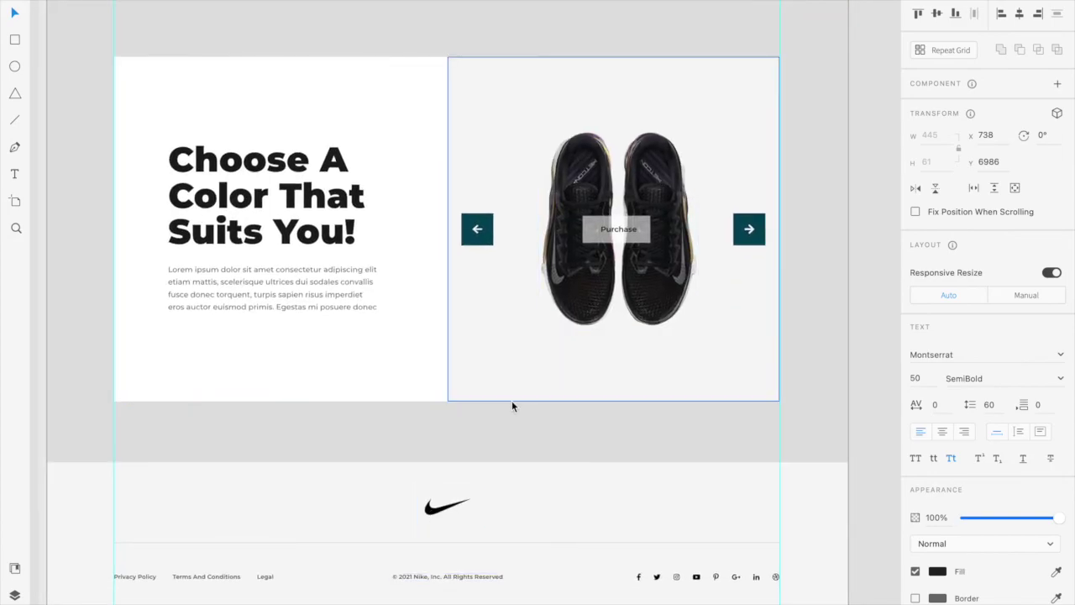
scroll(511, 400, "down", 2)
- Return to the start of the XD artboard and examine the header navigation, the hero and the first sneaker section
scroll(512, 400, "up", 15)
scroll(511, 407, "up", 20)
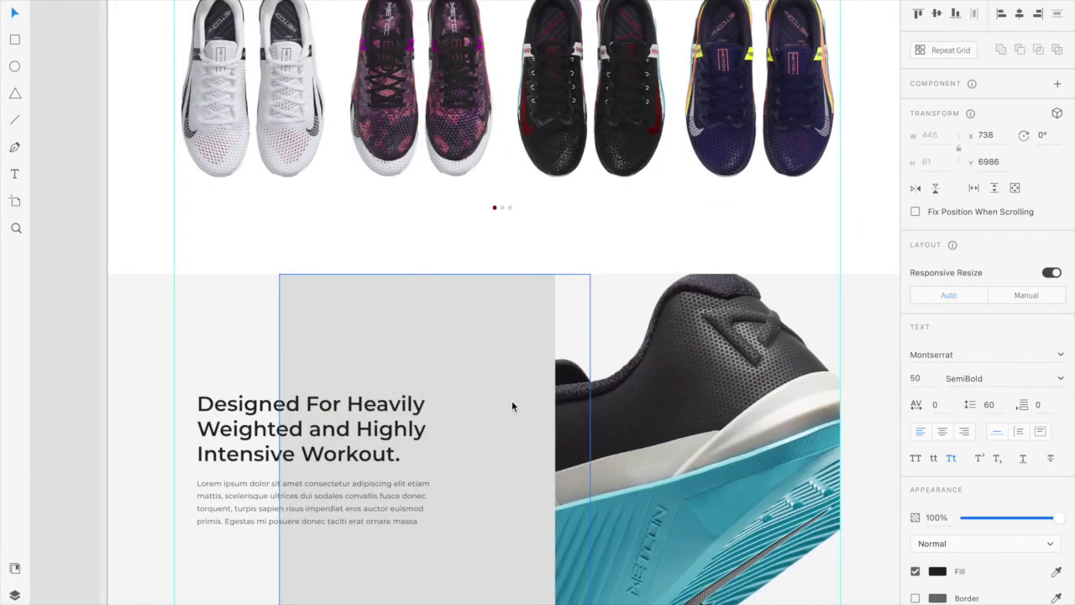
scroll(511, 407, "up", 20)
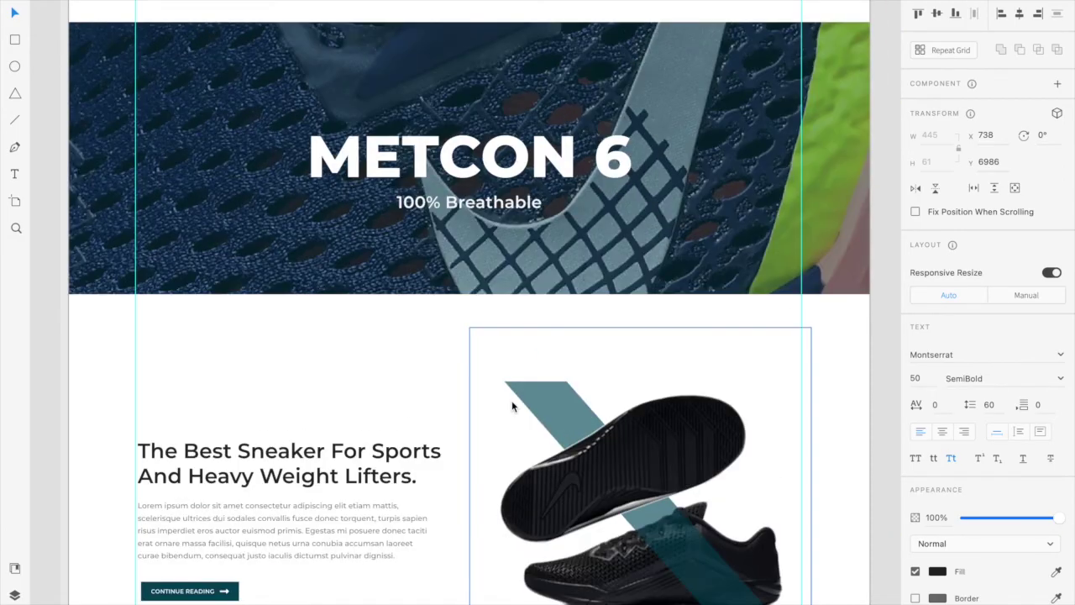
scroll(511, 407, "up", 5)
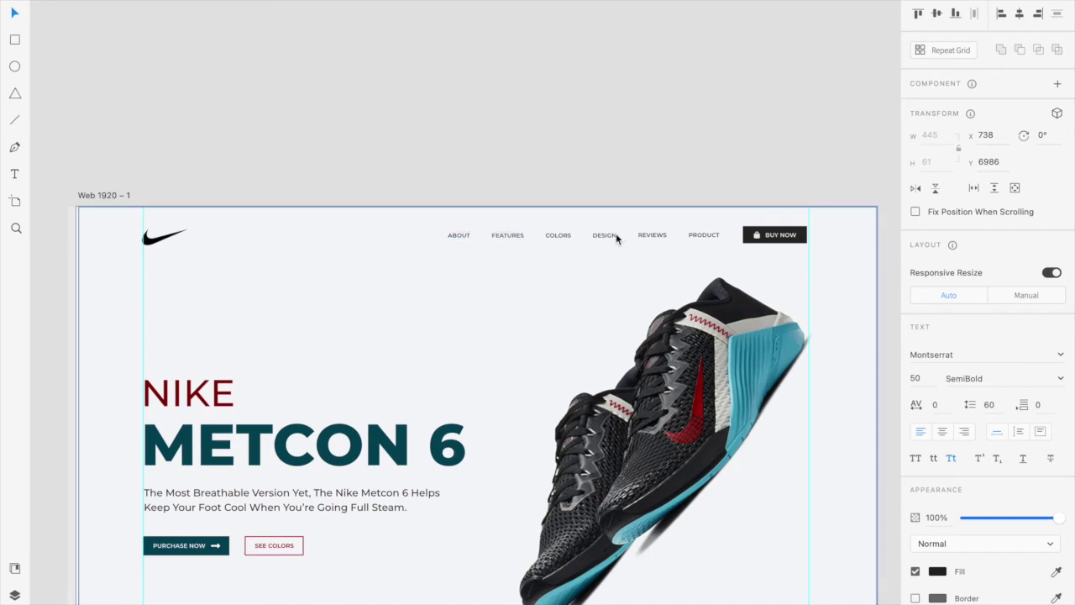
scroll(488, 438, "down", 8)
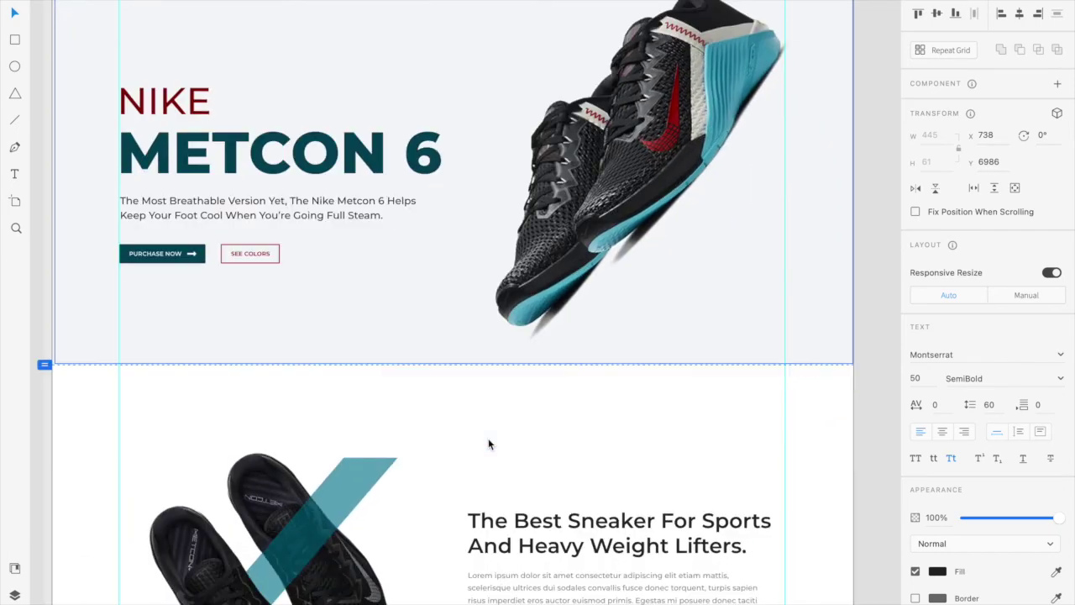
scroll(630, 416, "up", 4)
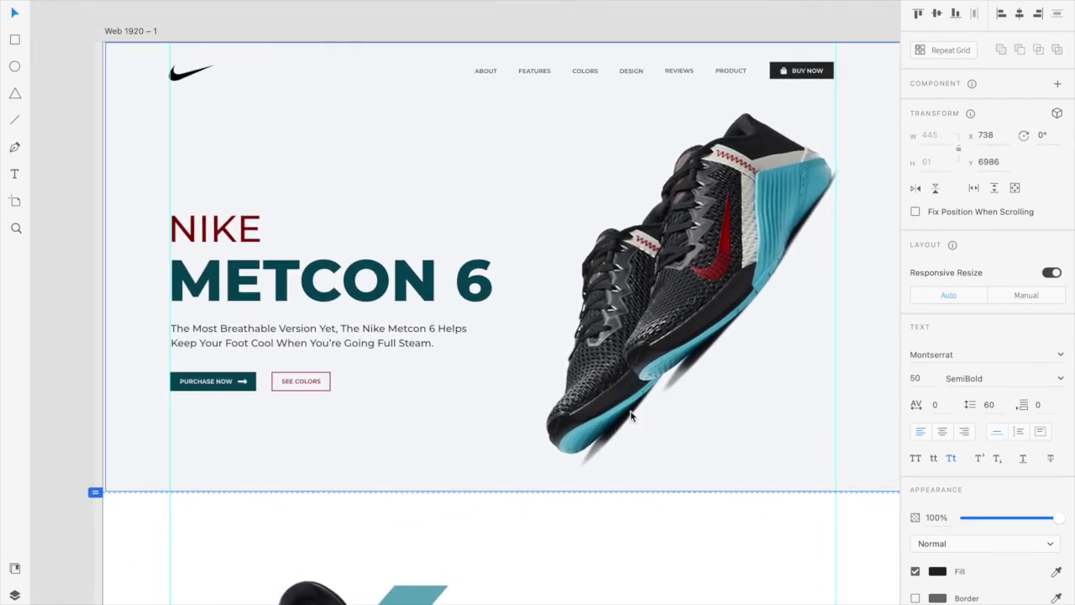
scroll(494, 211, "down", 2)
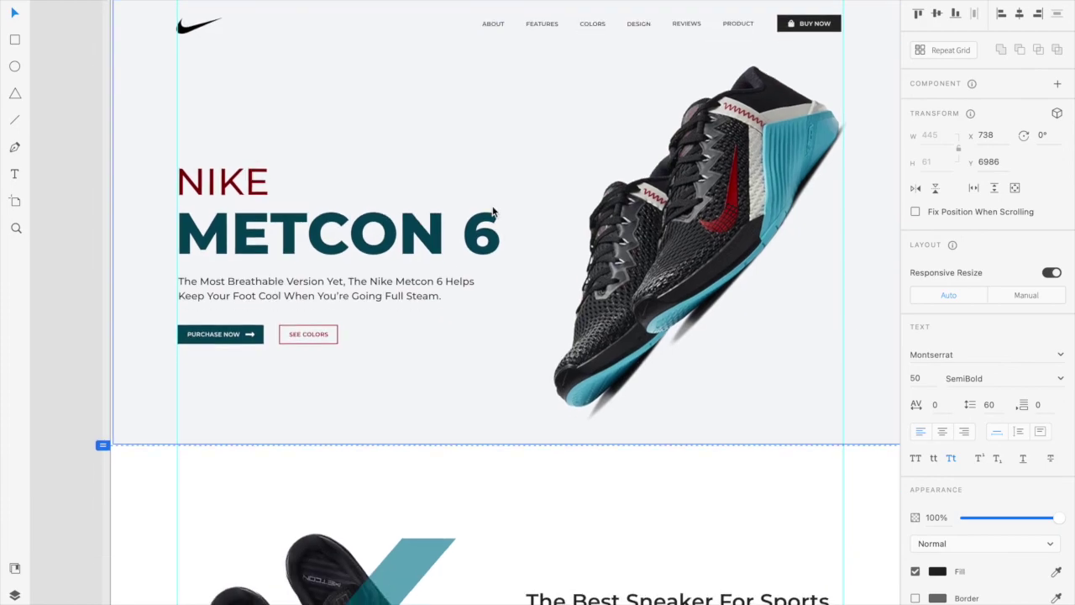
scroll(494, 211, "down", 9)
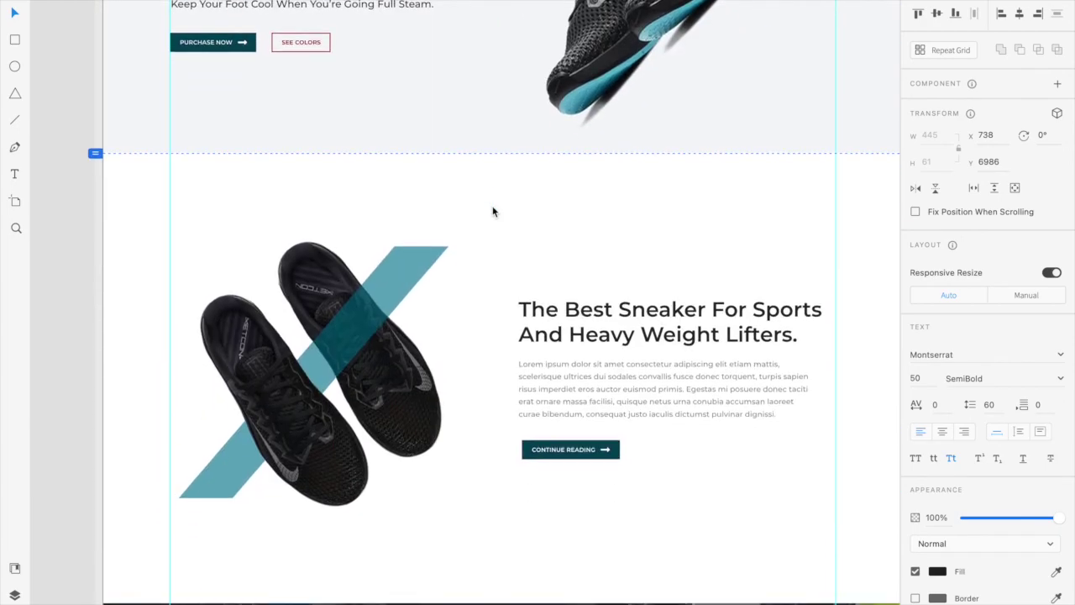
- Examine the full XD artboard, from the header and METCON 6 hero through Color Varriations to the Be The First To Know banner
scroll(573, 402, "down", 6)
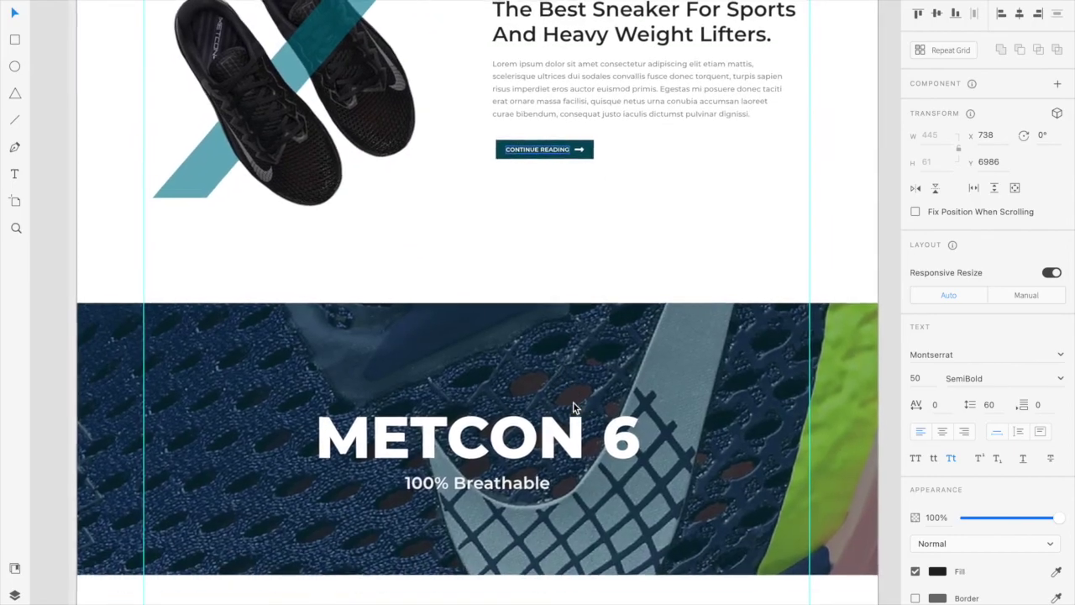
scroll(573, 402, "up", 15)
scroll(573, 402, "up", 2)
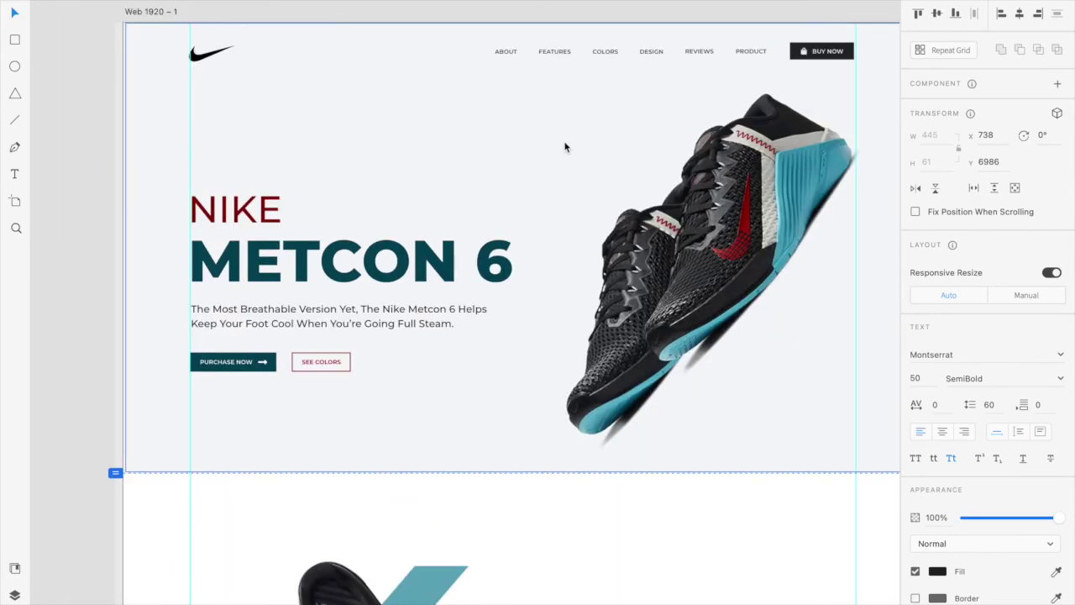
scroll(572, 270, "down", 20)
scroll(571, 270, "down", 15)
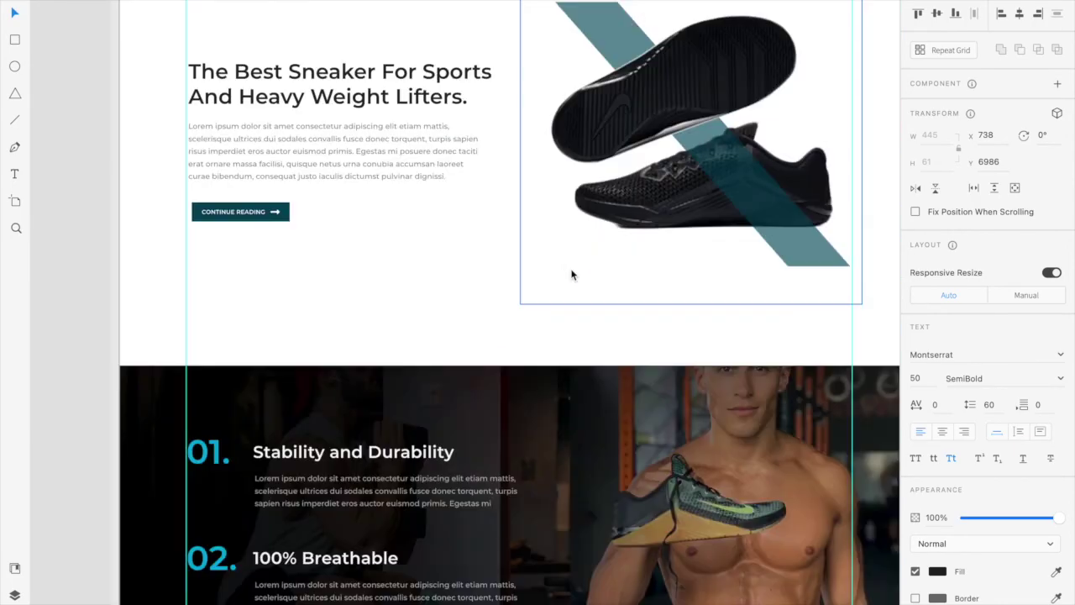
scroll(595, 286, "down", 10)
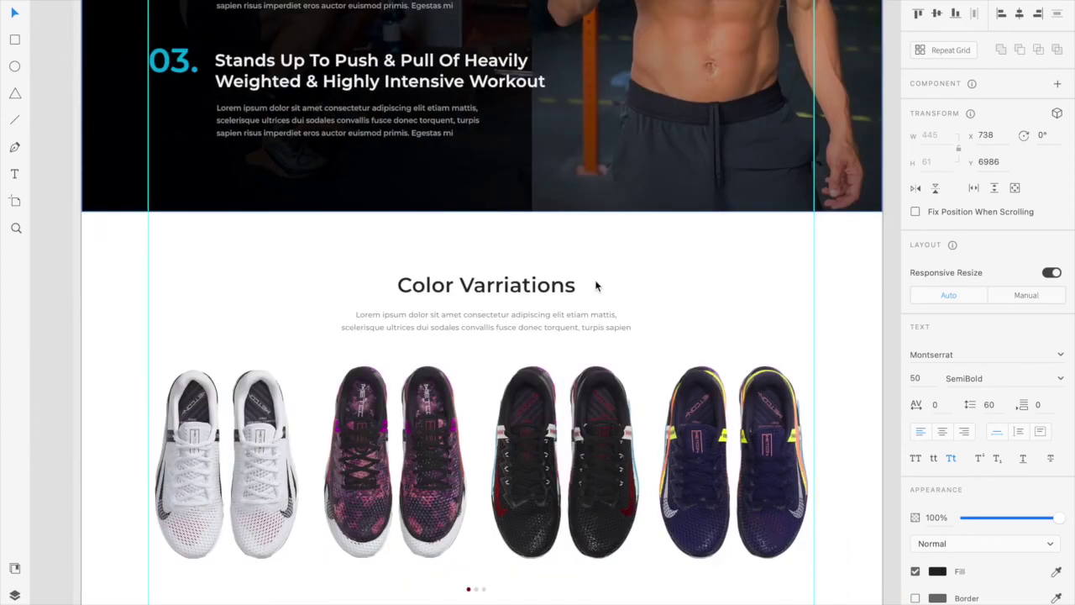
scroll(516, 378, "down", 12)
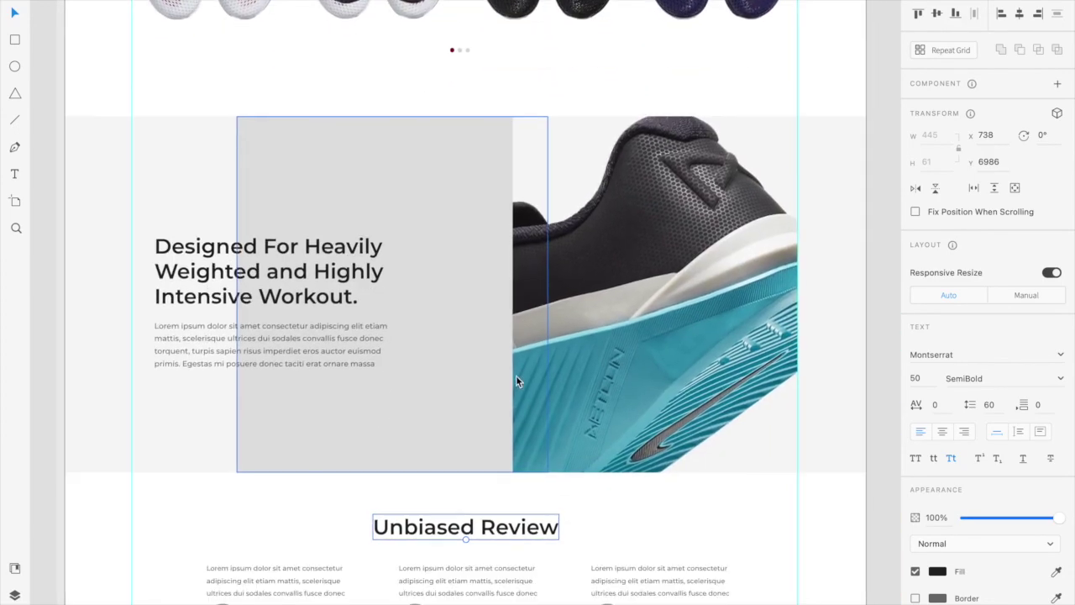
scroll(426, 446, "down", 11)
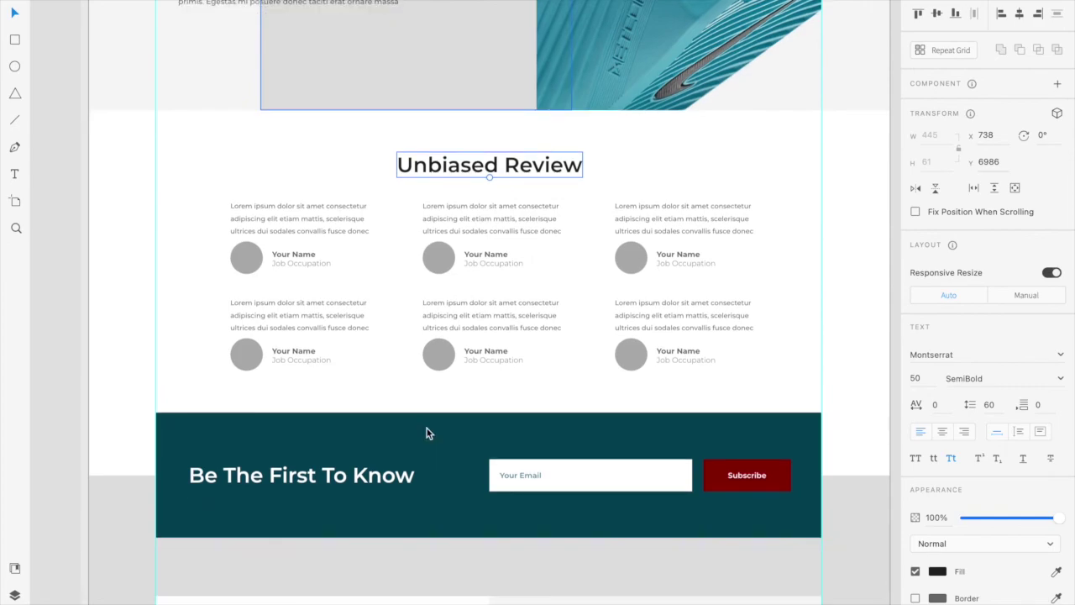
scroll(427, 433, "down", 11)
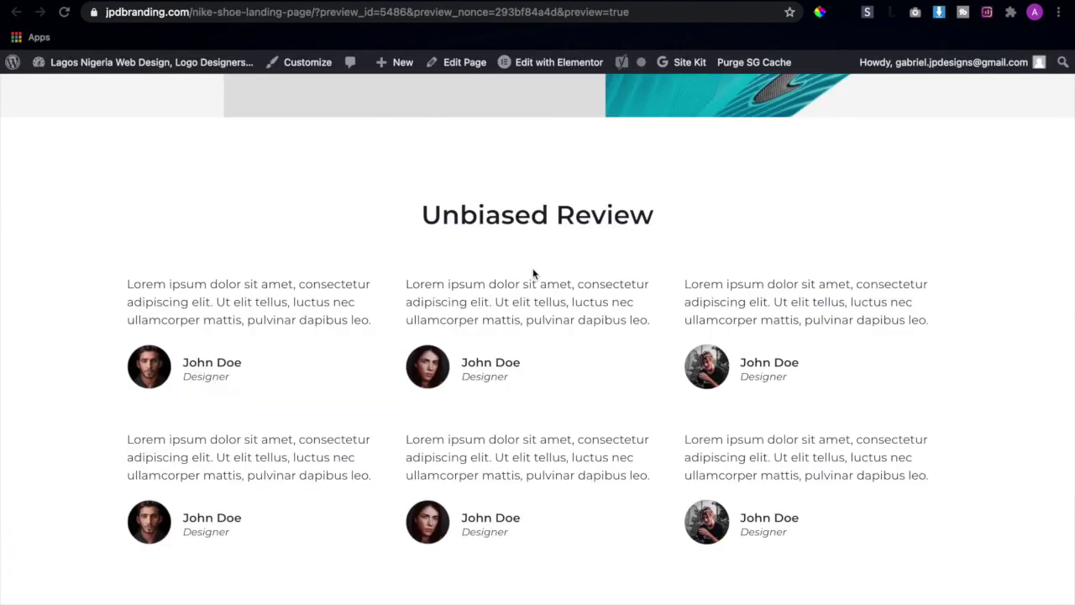
- Switch to the browser preview and check the Unbiased Review section and the Designed For Heavily Weighted section above it
scroll(532, 271, "up", 10)
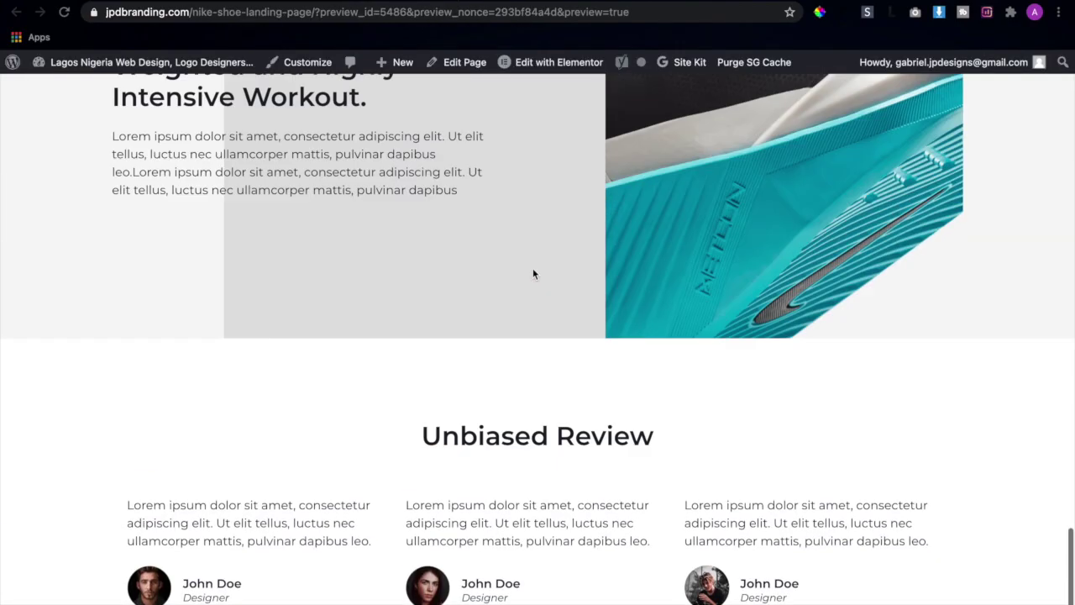
scroll(533, 274, "up", 5)
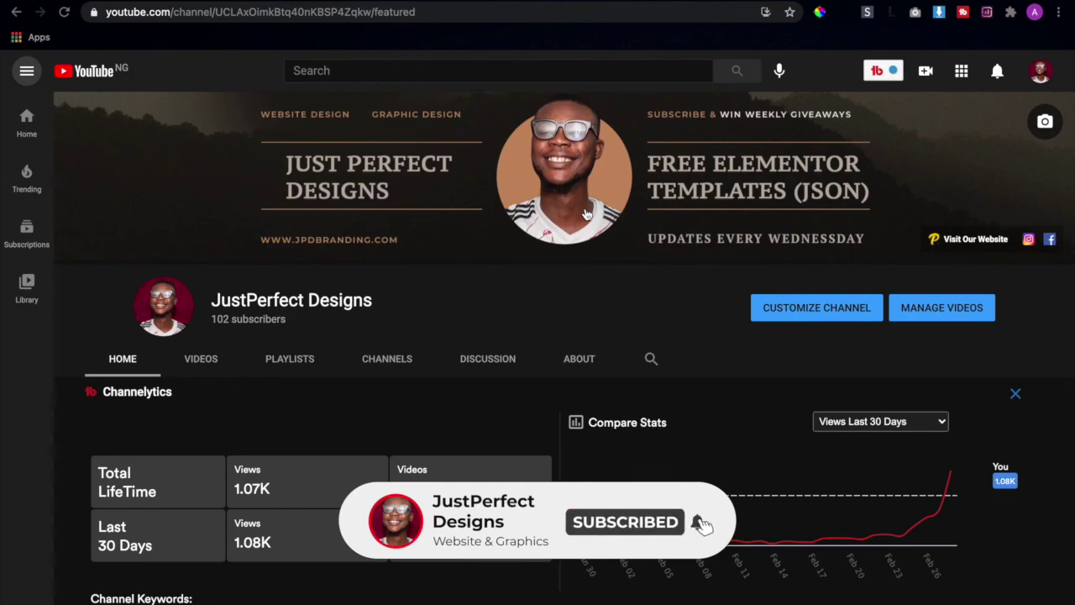
- Switch to the JustPerfect Designs YouTube channel page and look over its channel keywords, featured video and uploads
scroll(566, 345, "down", 5)
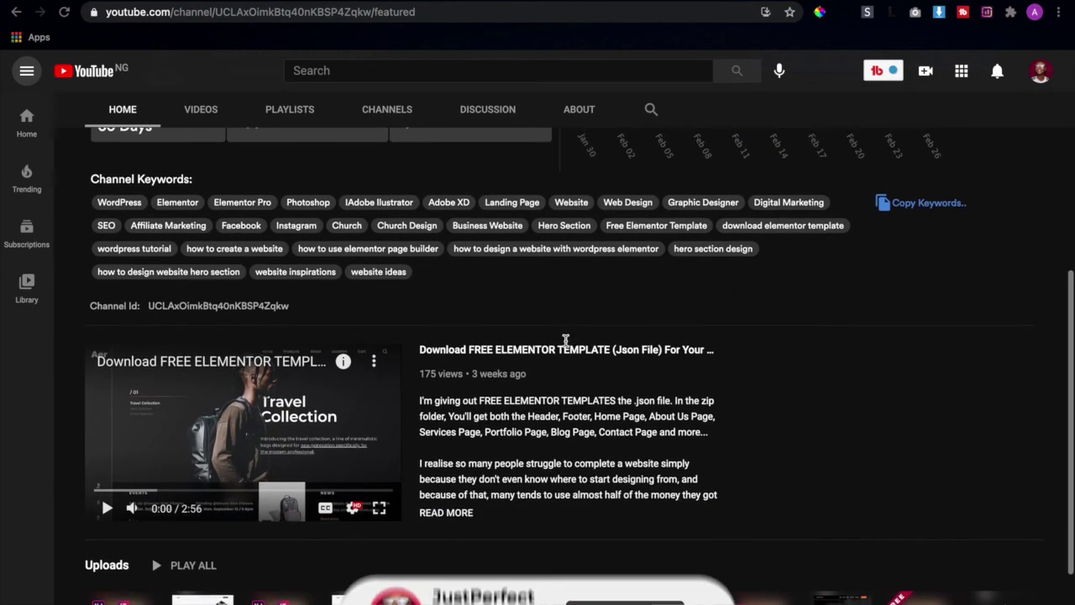
scroll(565, 345, "down", 2)
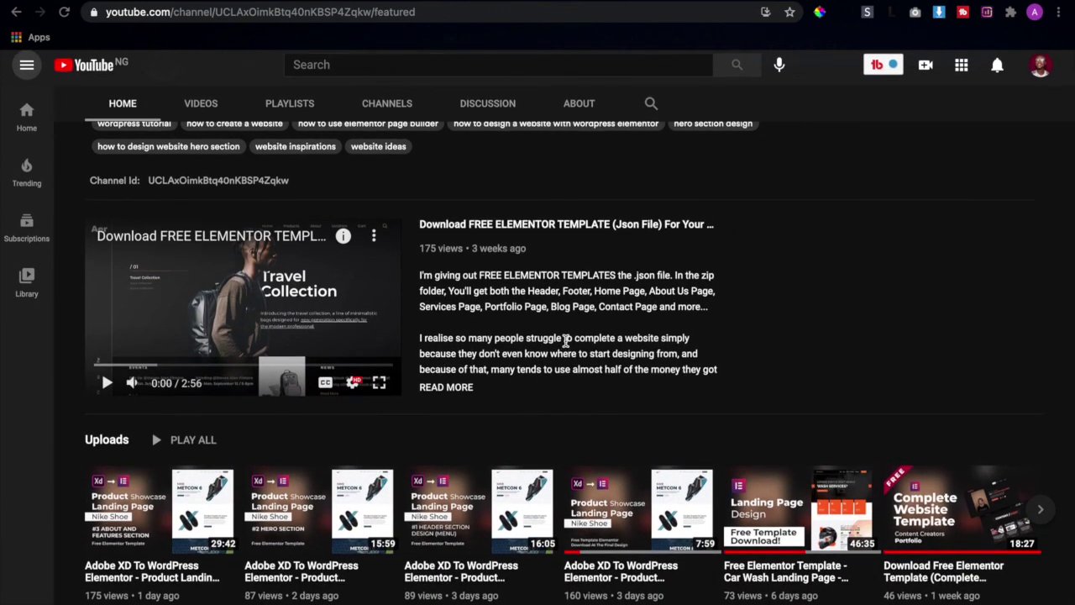